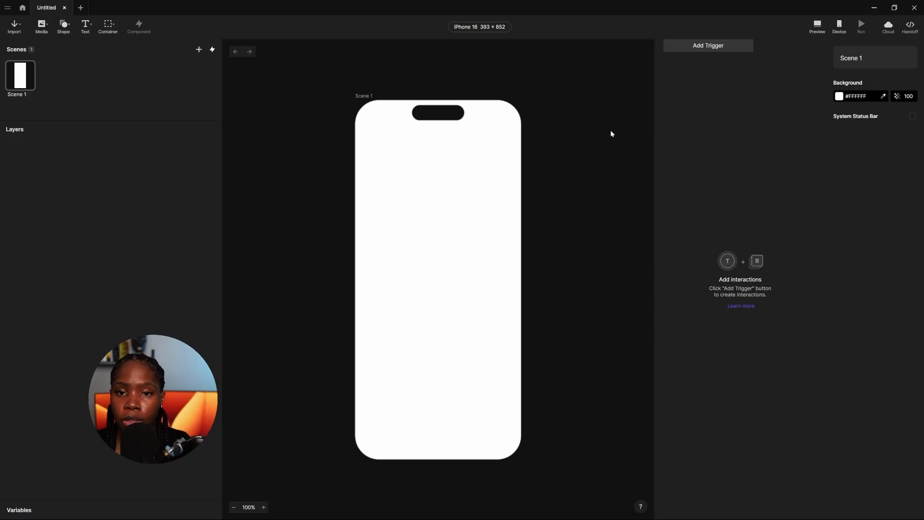
Set the device to a custom size of 1080 × 1080 with the system status bar type None.
click(491, 30)
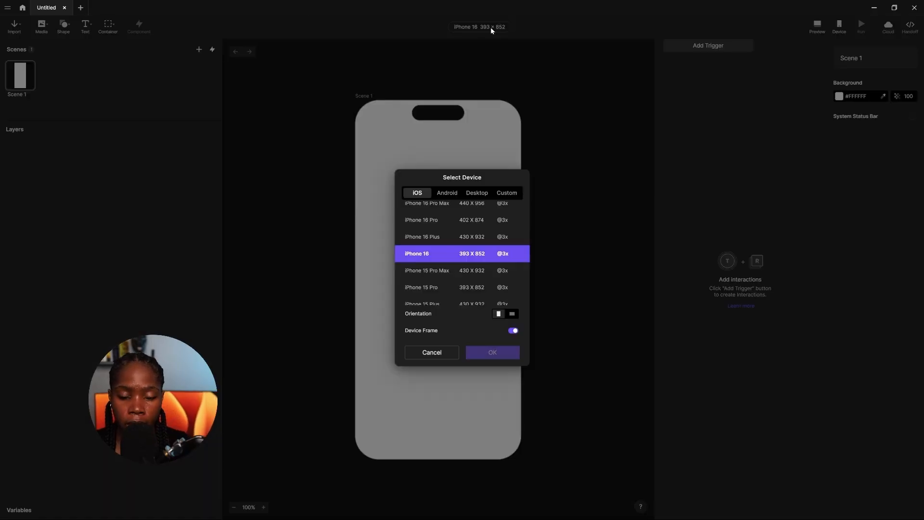
click(511, 195)
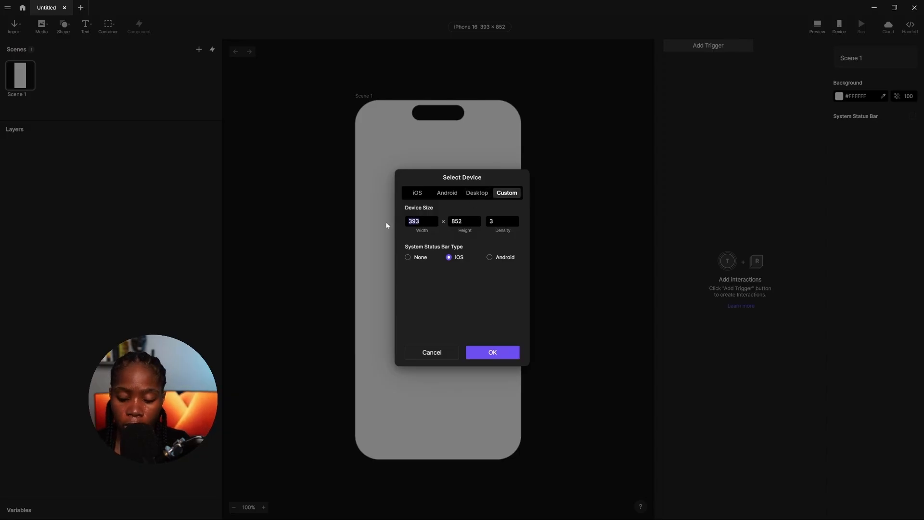
key(BackSpace)
key(BackSpace)
key(BackSpace)
text(1080)
key(Tab)
key(BackSpace)
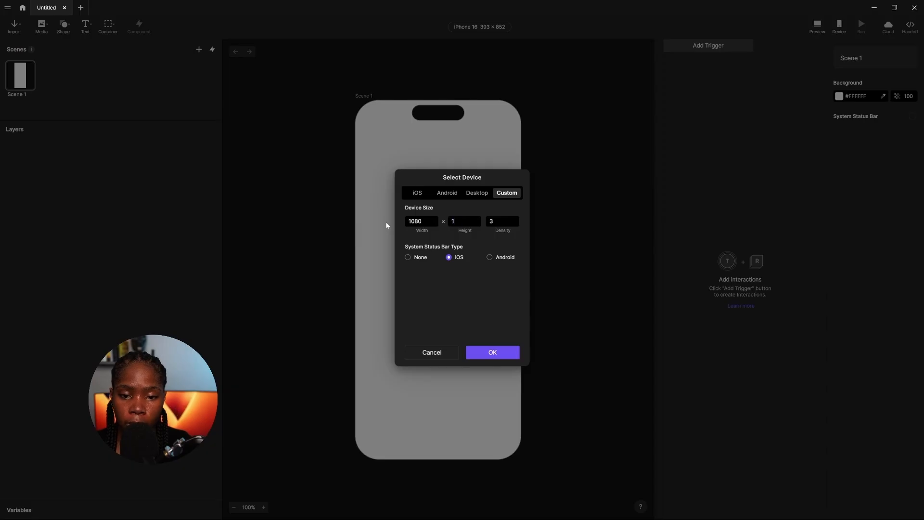
text(1080)
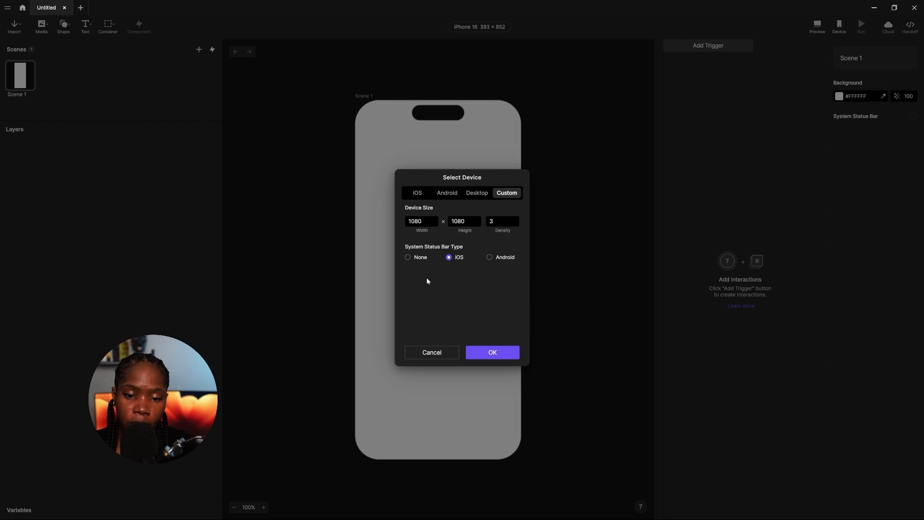
click(408, 257)
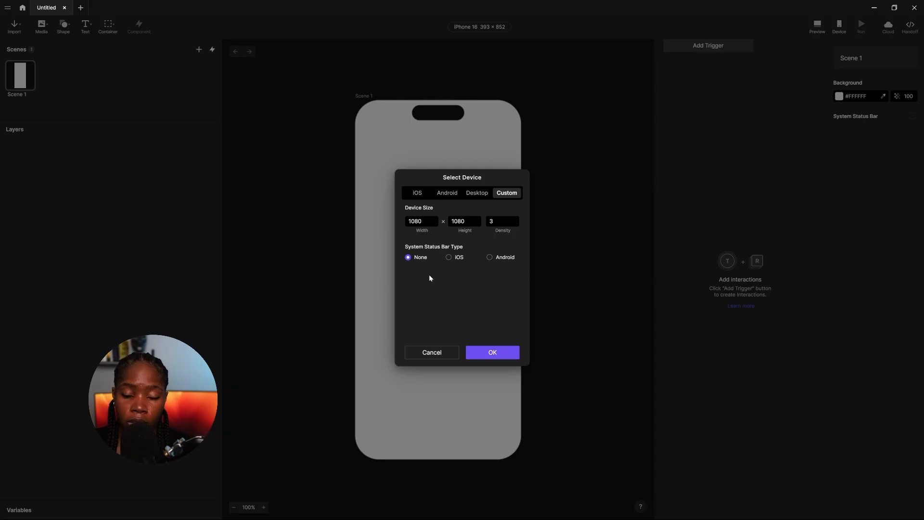
click(488, 353)
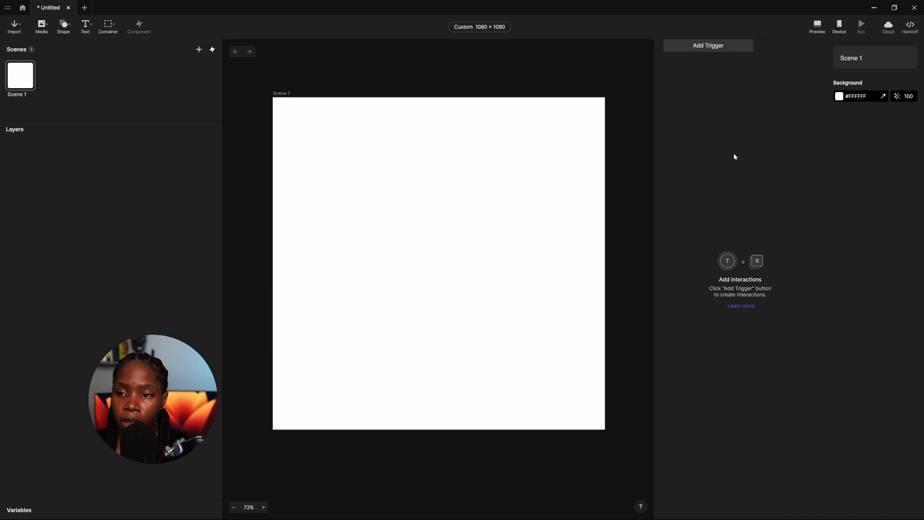
Change the scene's background color to black (#000000).
click(841, 100)
drag(771, 121, 592, 245)
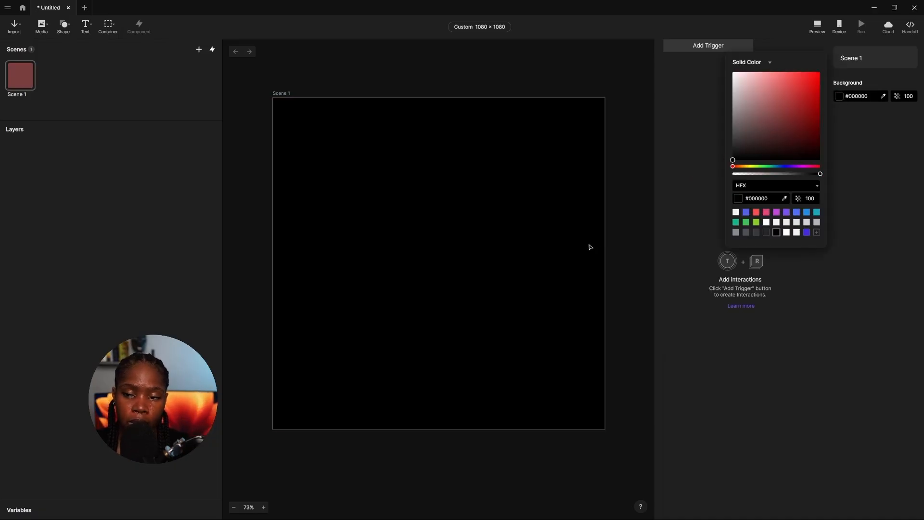
click(629, 149)
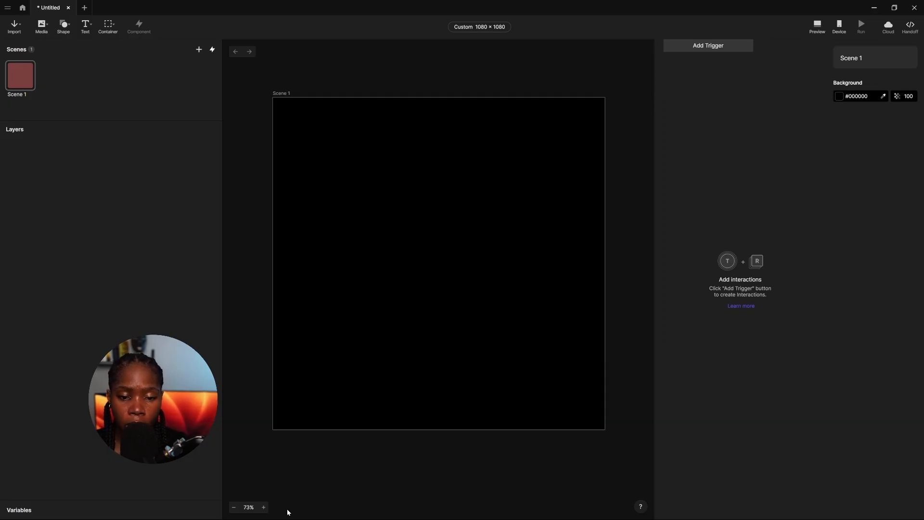
Switch to Figma and examine the dimensions and layout settings of the two "Ask me anything..." text boxes.
click(303, 514)
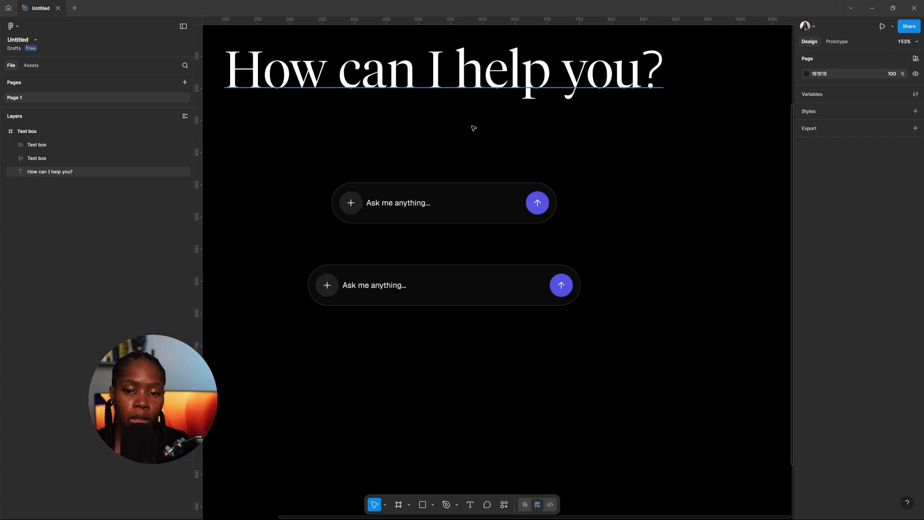
click(492, 210)
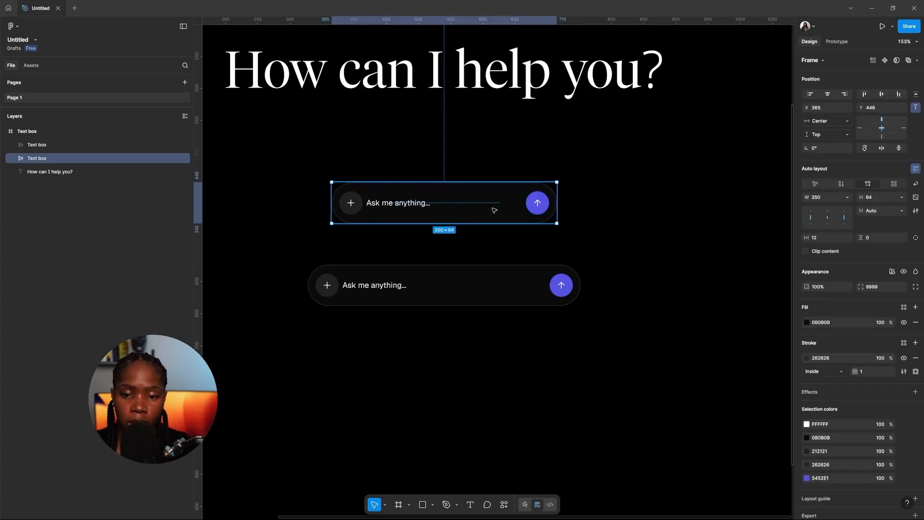
click(489, 295)
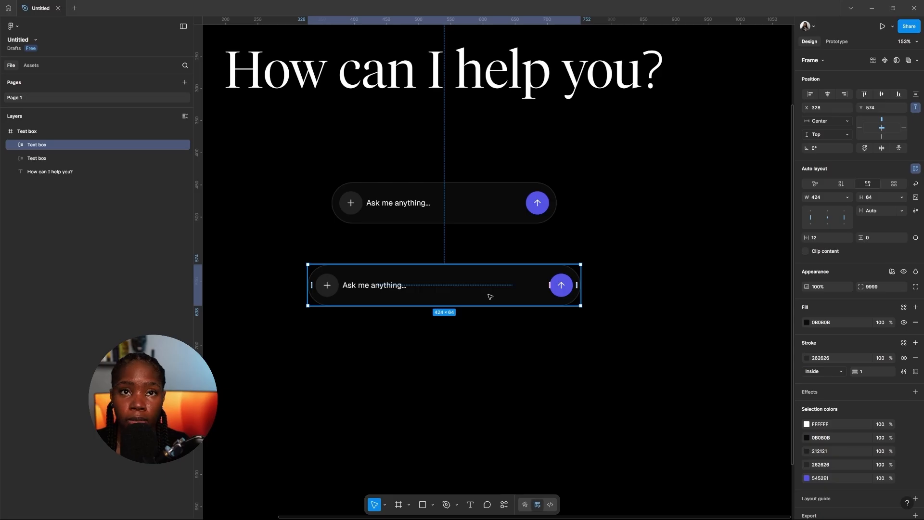
click(464, 221)
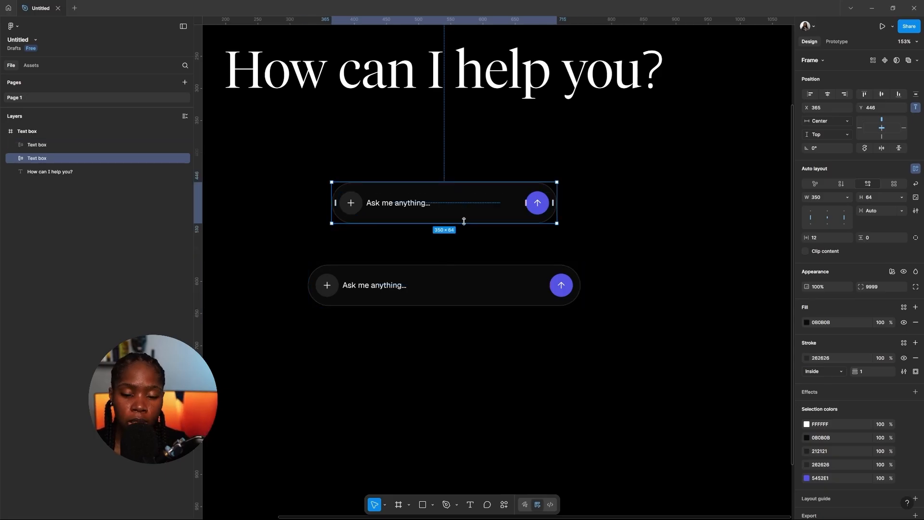
click(475, 302)
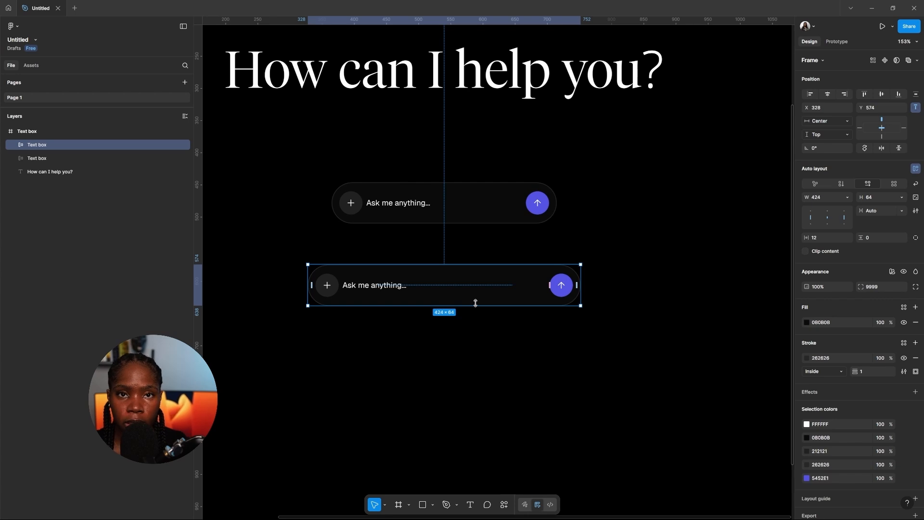
click(460, 214)
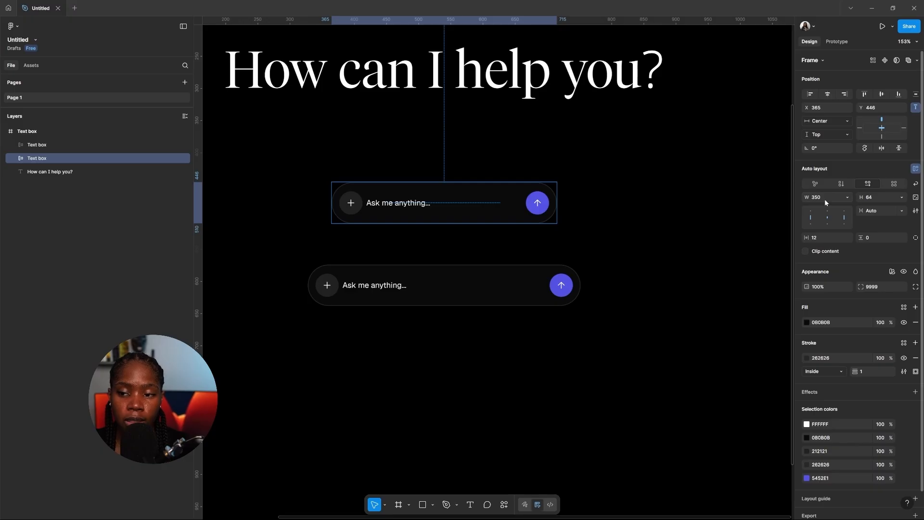
click(519, 287)
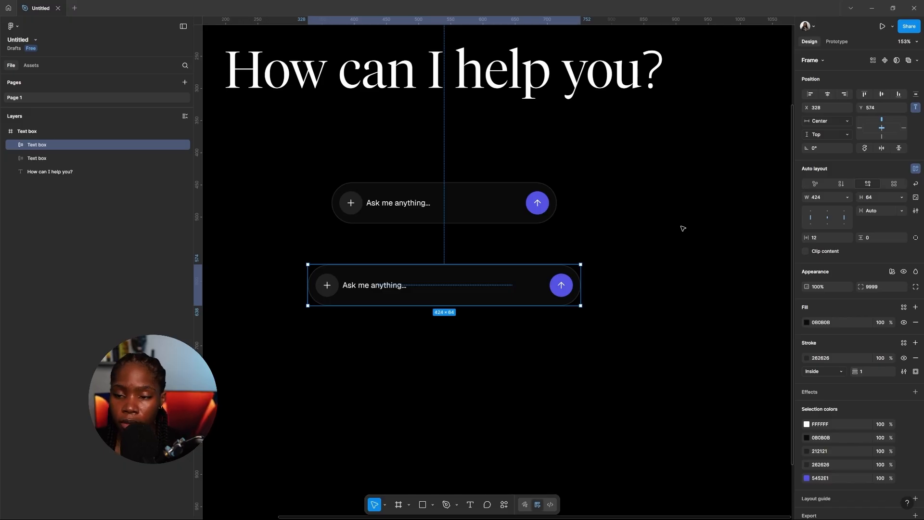
Copy the heading's text "How can I help you?" from the Figma design.
double_click(483, 78)
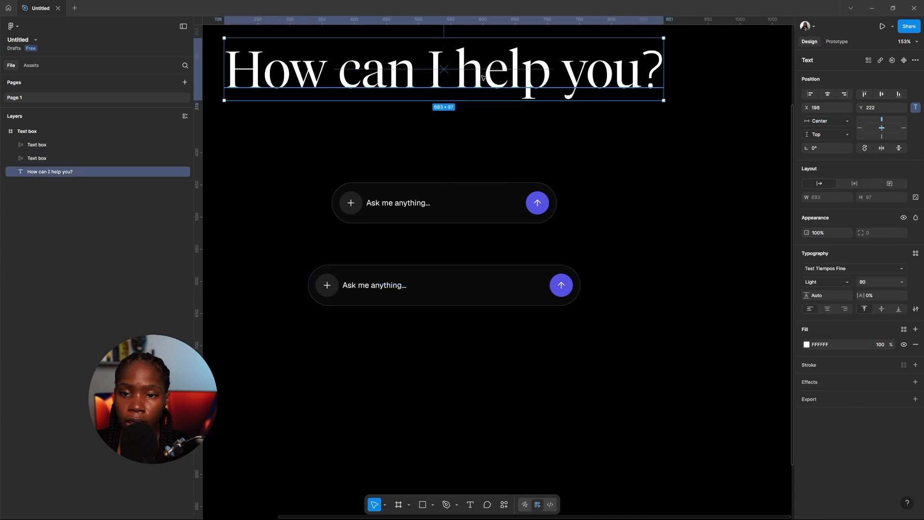
right_click(482, 75)
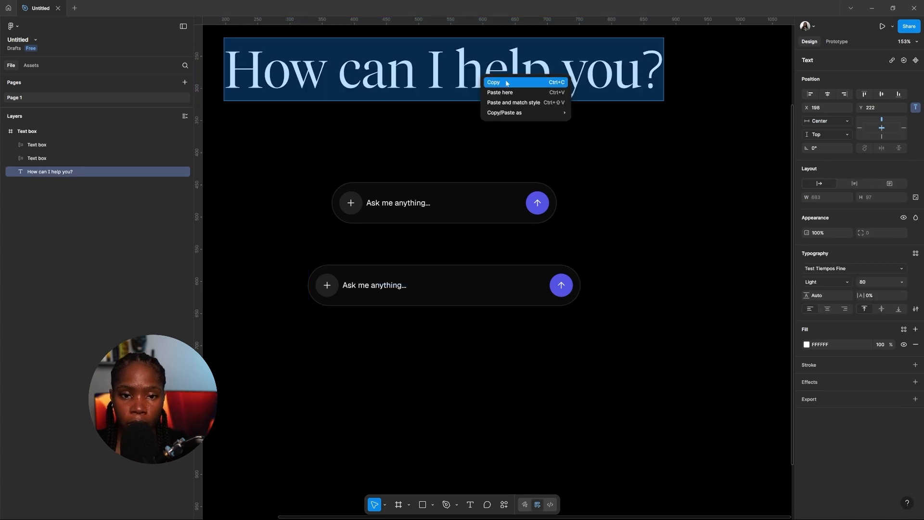
click(495, 80)
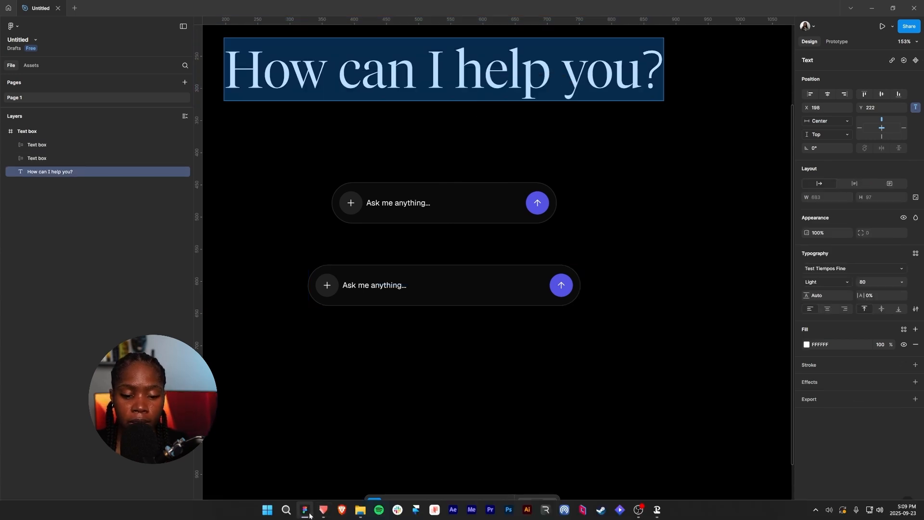
Switch back to ProtoPie and add a text layer in the scene containing the copied text "How can I help you?".
click(323, 511)
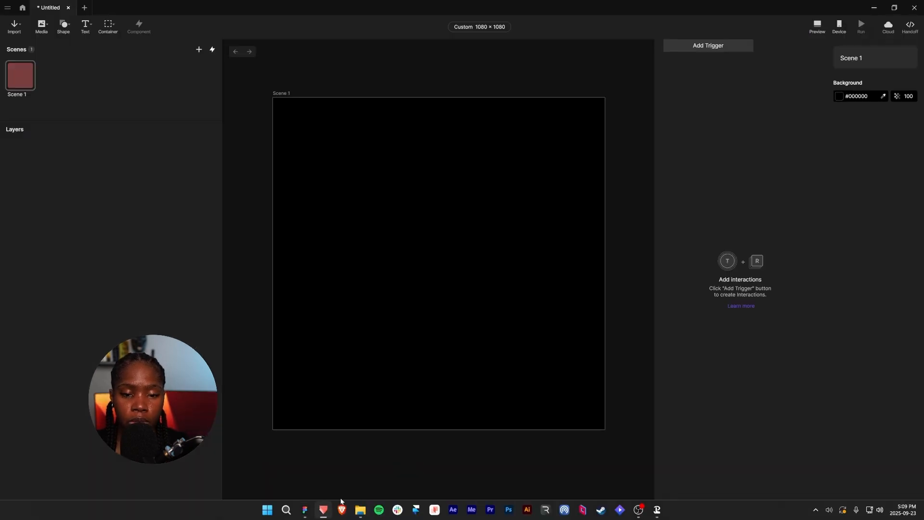
click(88, 27)
click(108, 46)
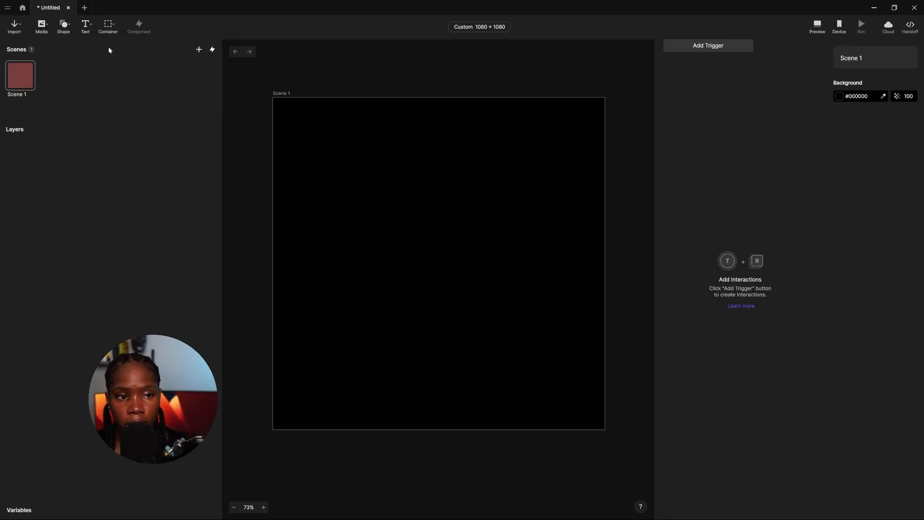
click(369, 208)
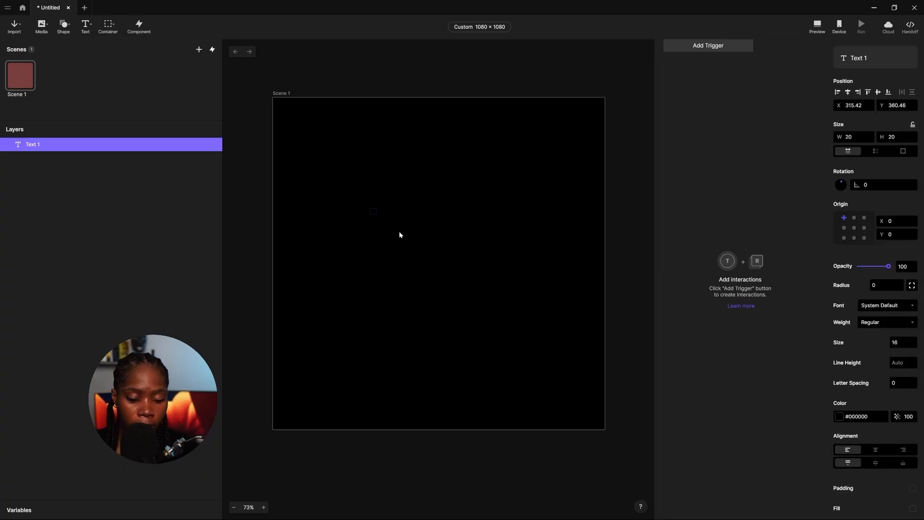
key(ctrl+v)
click(243, 231)
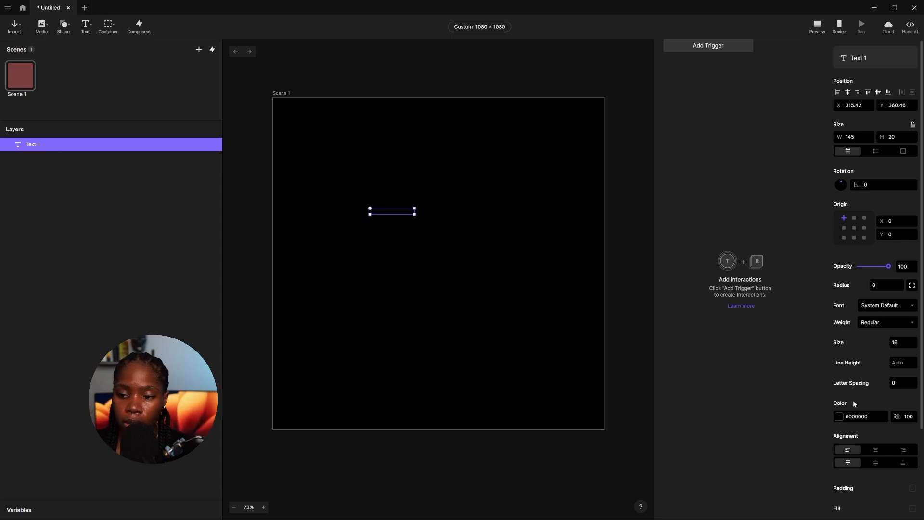
Format the heading text in white (#FFFFFF) with the Test Tiempos Fine font at size 48.
click(839, 416)
drag(766, 359, 615, 276)
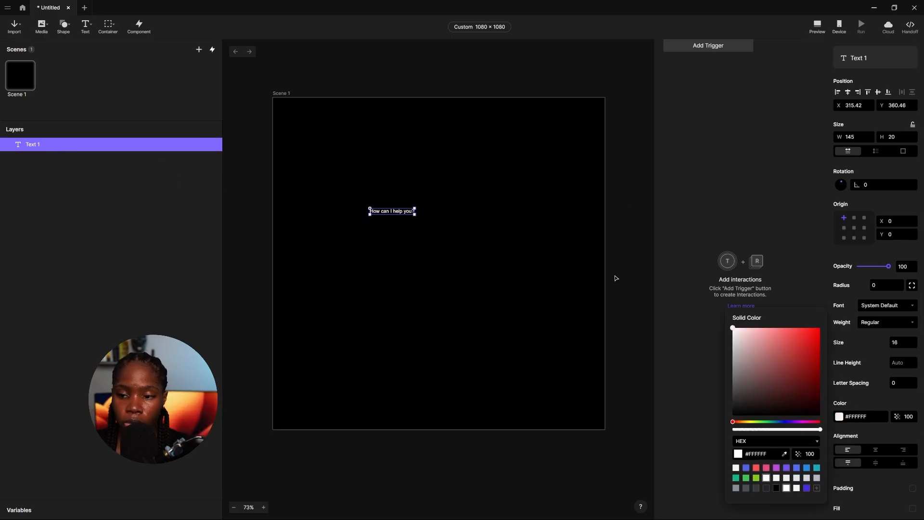
click(890, 309)
click(890, 309)
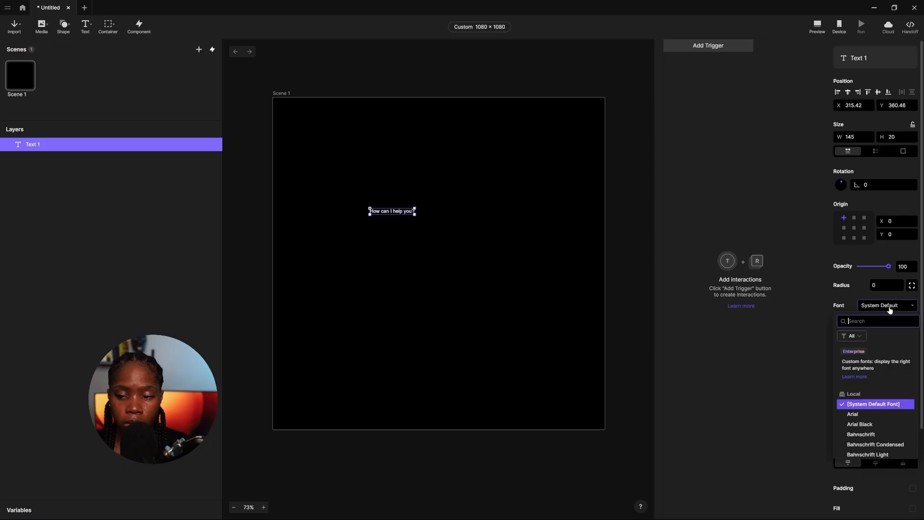
text(tiem)
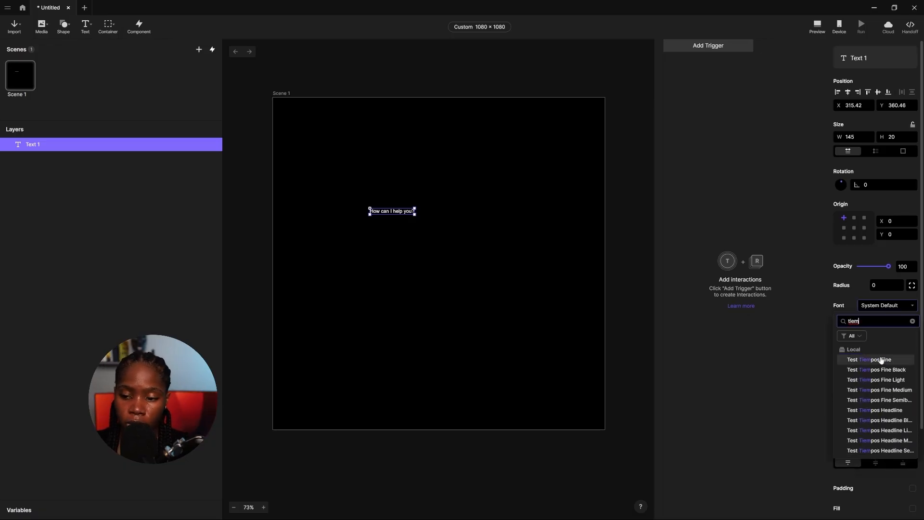
click(881, 359)
click(865, 342)
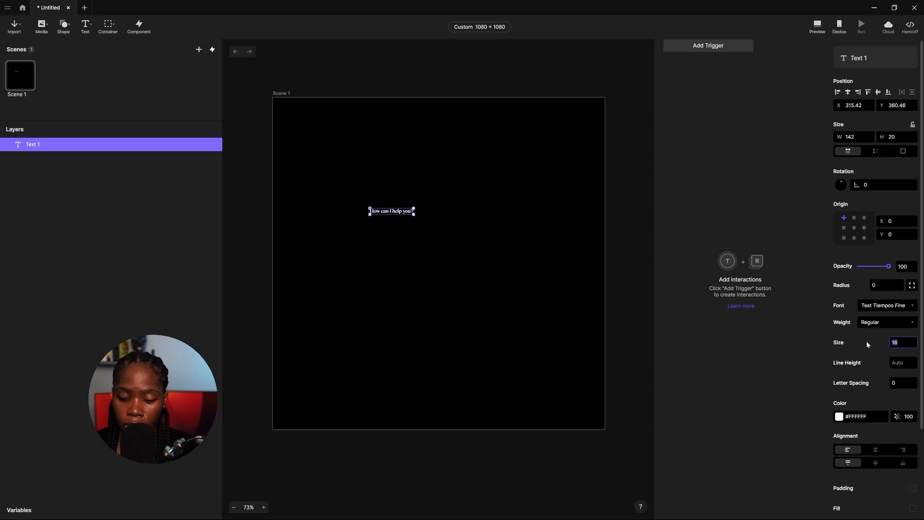
text(48)
key(Return)
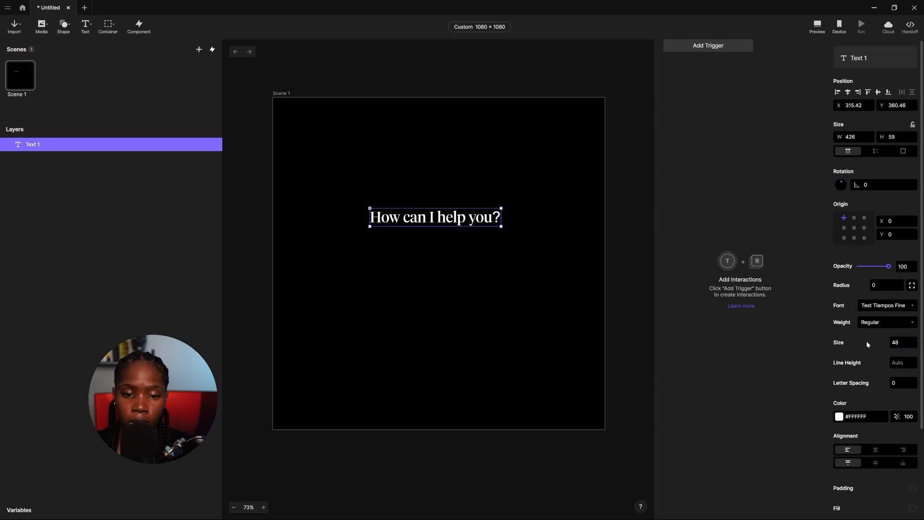
Center the heading horizontally in the scene and move it up into the scene's upper part.
click(851, 94)
drag(409, 218, 412, 156)
key(Escape)
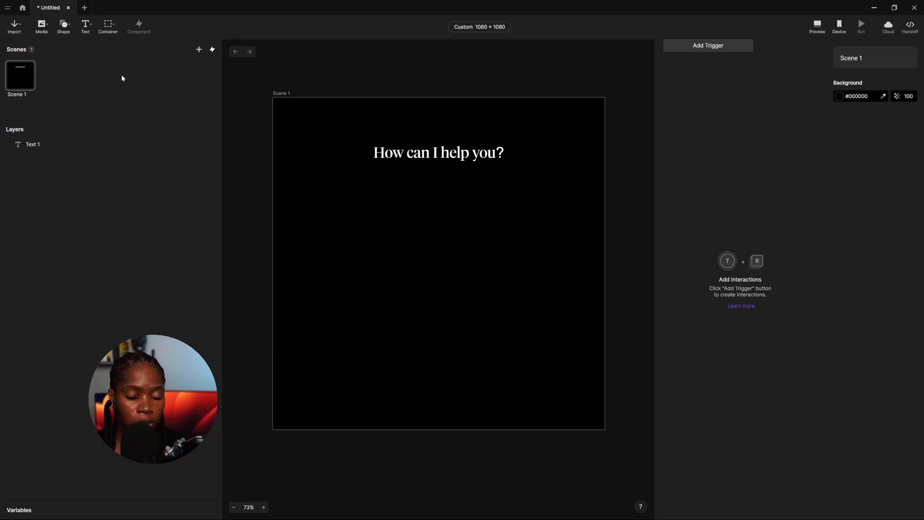
Draw a container about 572 × 128 below the heading.
click(107, 27)
click(123, 50)
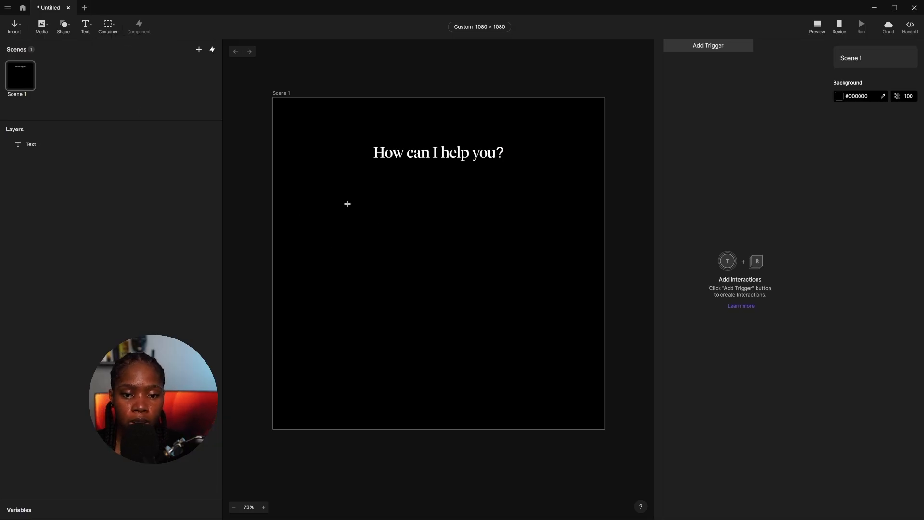
drag(347, 204, 521, 242)
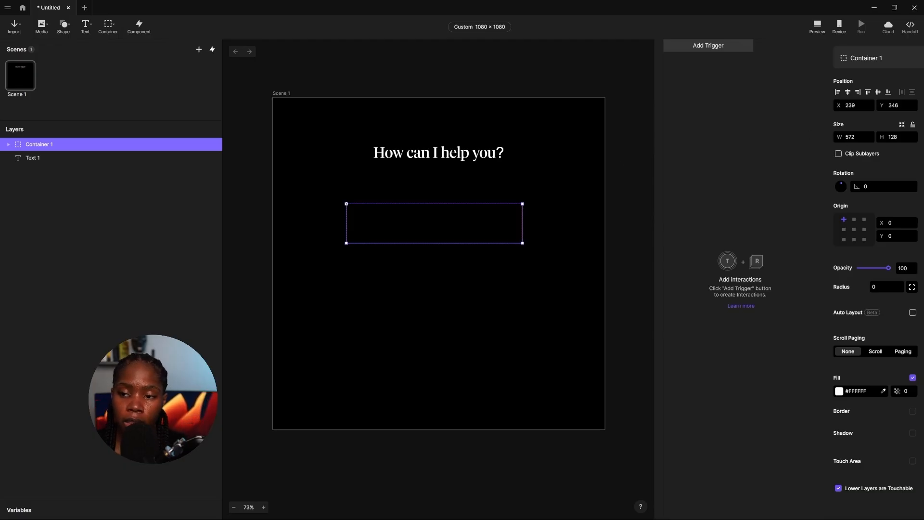
Set the container's size to 350 wide by 64 high.
click(838, 140)
text(350)
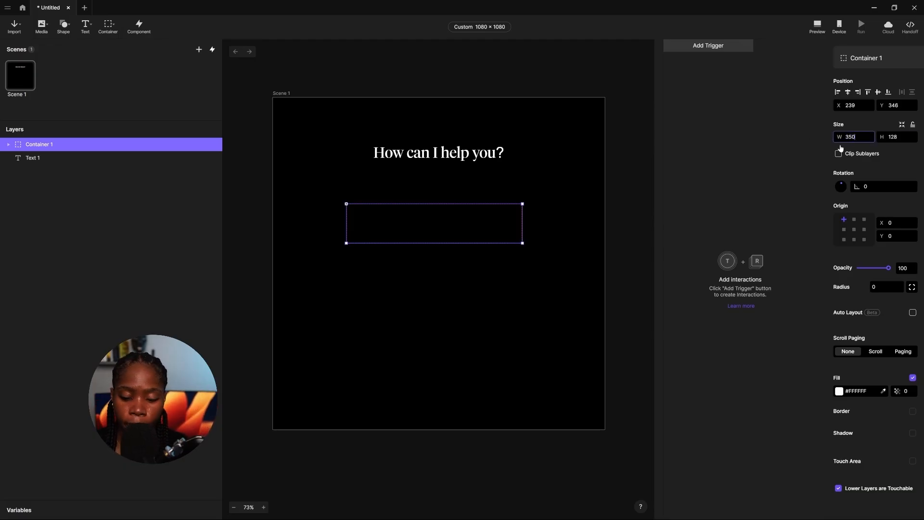
key(Return)
click(803, 148)
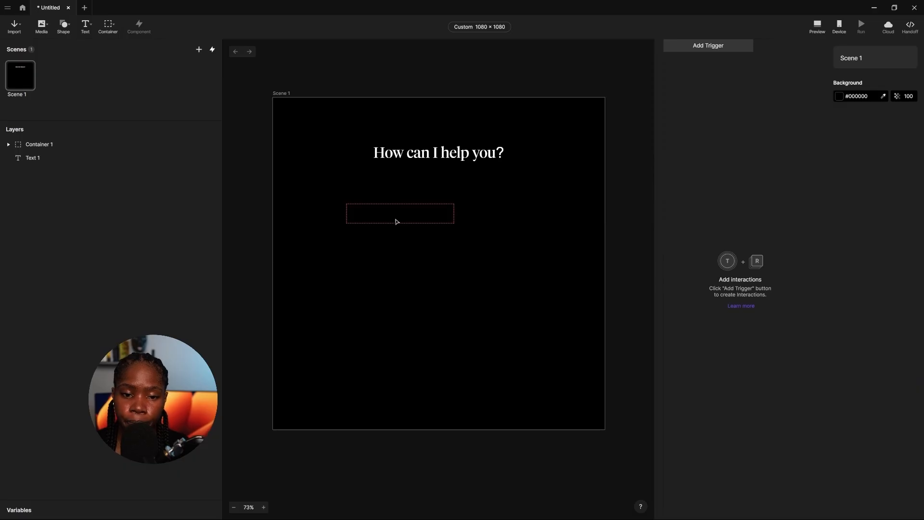
Center the container horizontally in the scene and turn on Clip Sublayers for it.
click(76, 147)
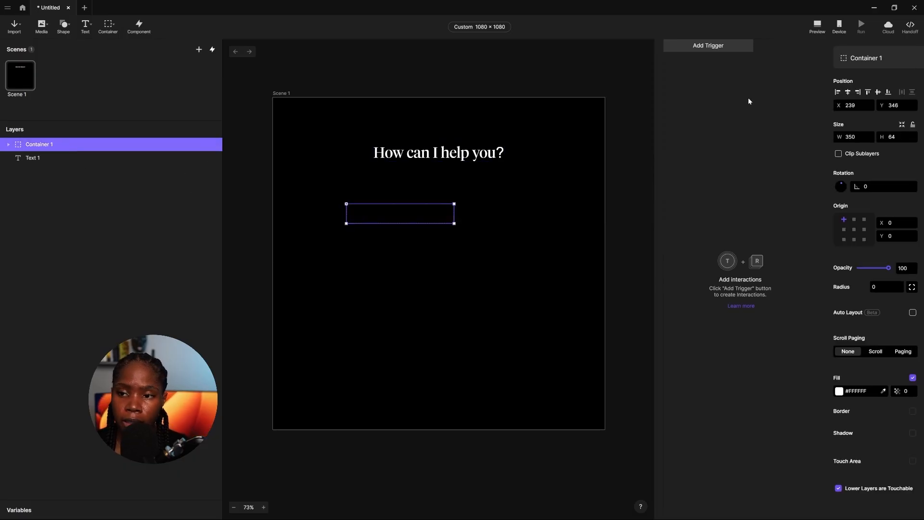
click(848, 92)
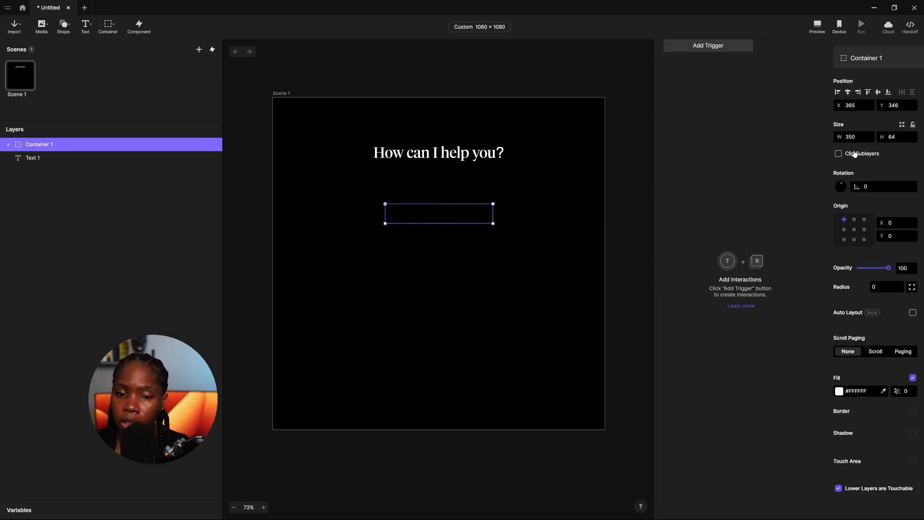
click(838, 154)
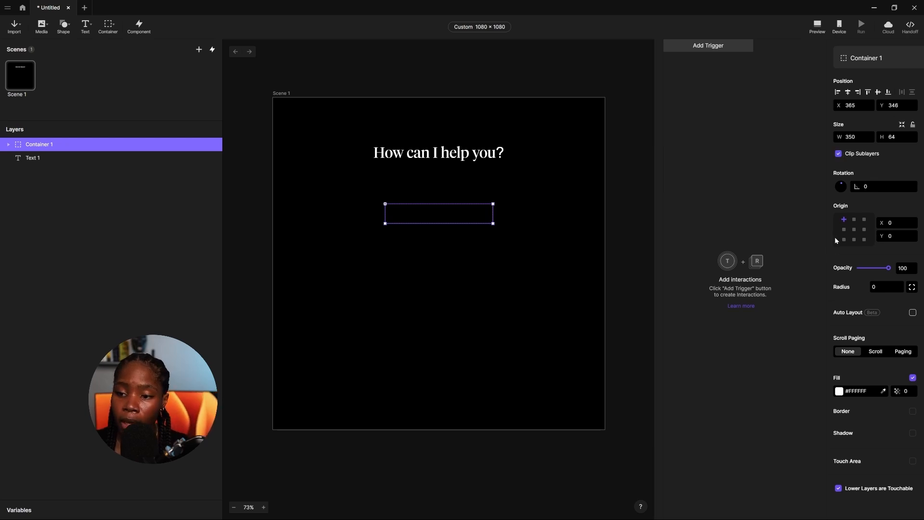
Move the container's origin to its bottom centre and set its corner radius to 48.
click(854, 239)
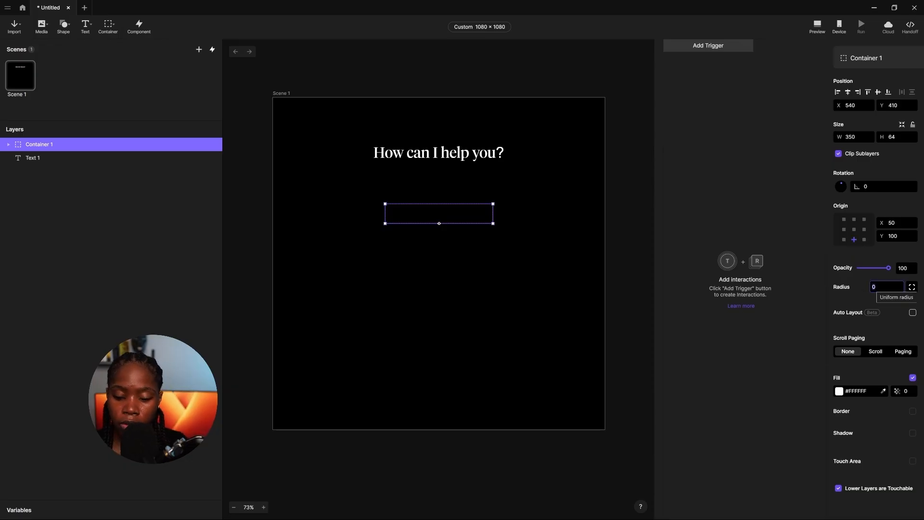
click(895, 287)
text(48)
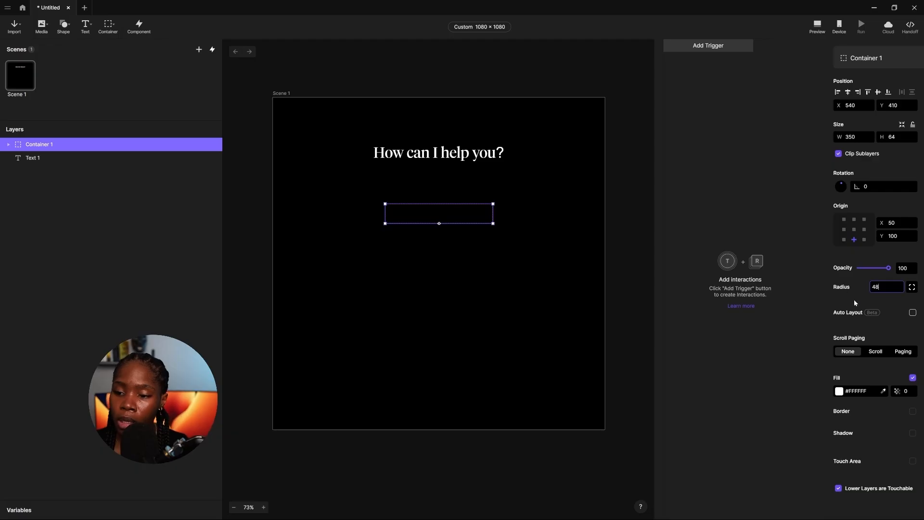
key(Return)
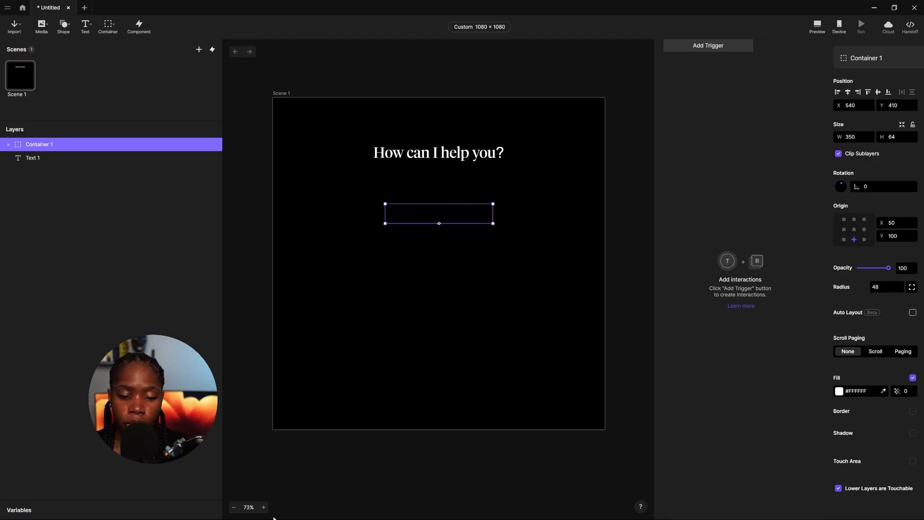
Switch to Figma and copy the fill colour 0B0B0B of the narrower "Ask me anything..." text box.
click(305, 510)
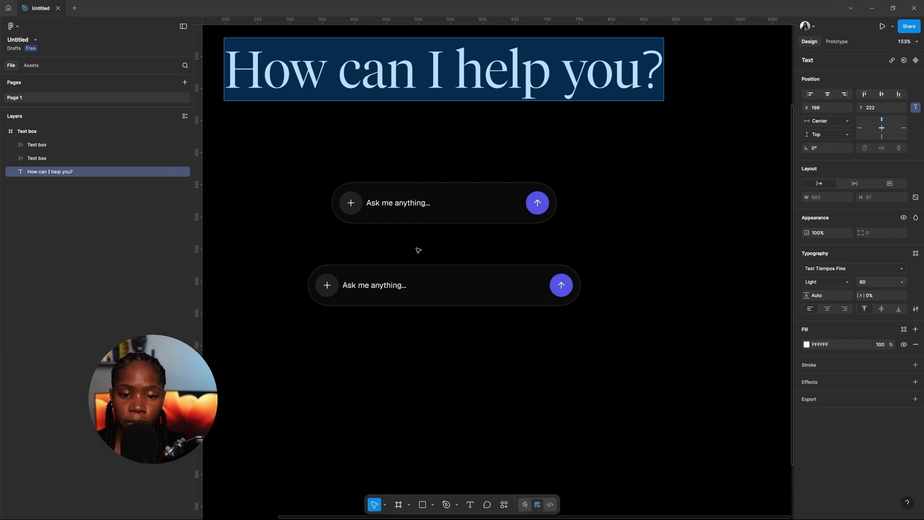
key(Escape)
click(441, 213)
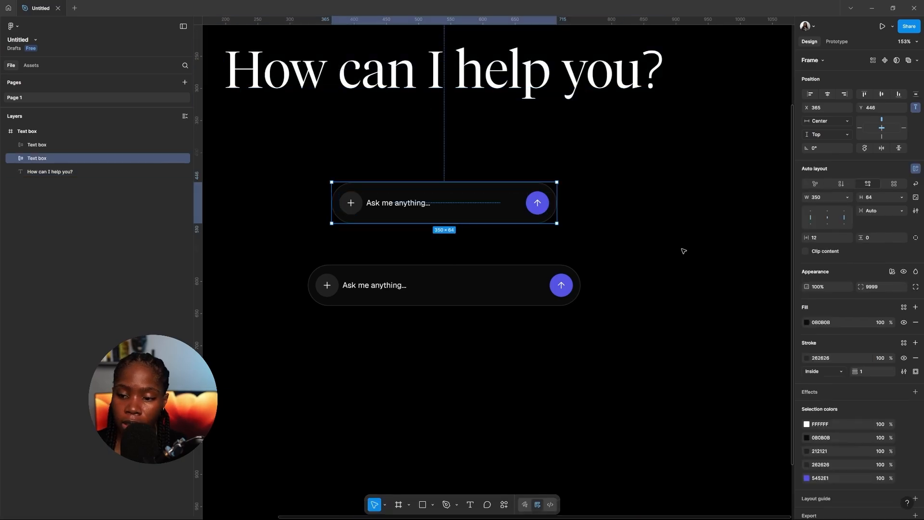
click(836, 323)
key(ctrl+c)
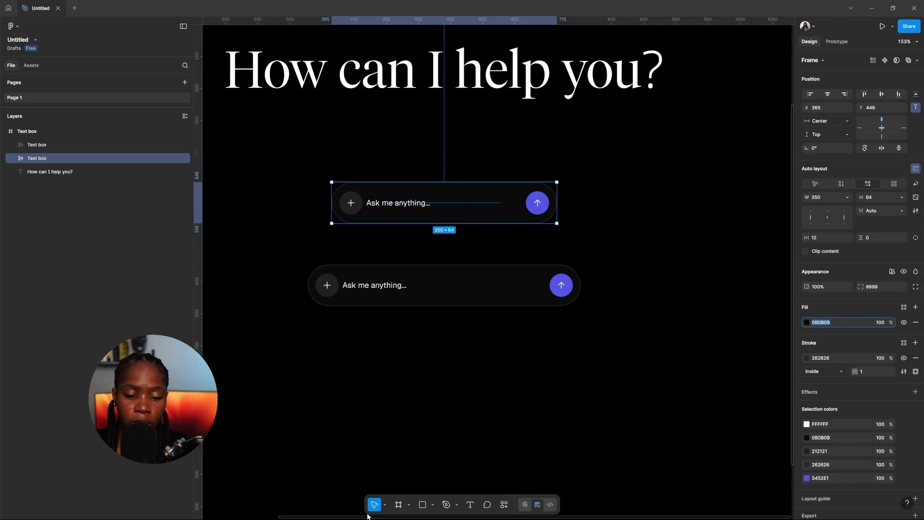
Return to ProtoPie and set the container's fill to #0B0B0B at 100 opacity.
click(322, 510)
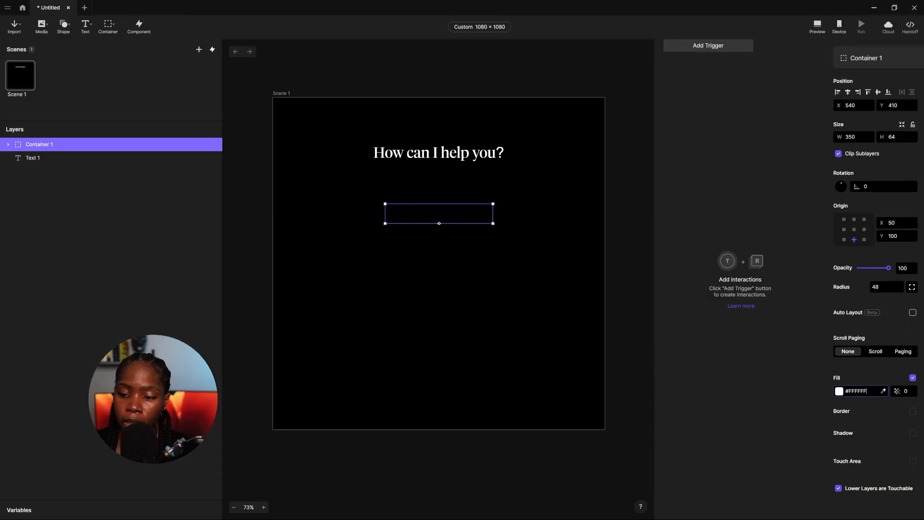
click(855, 391)
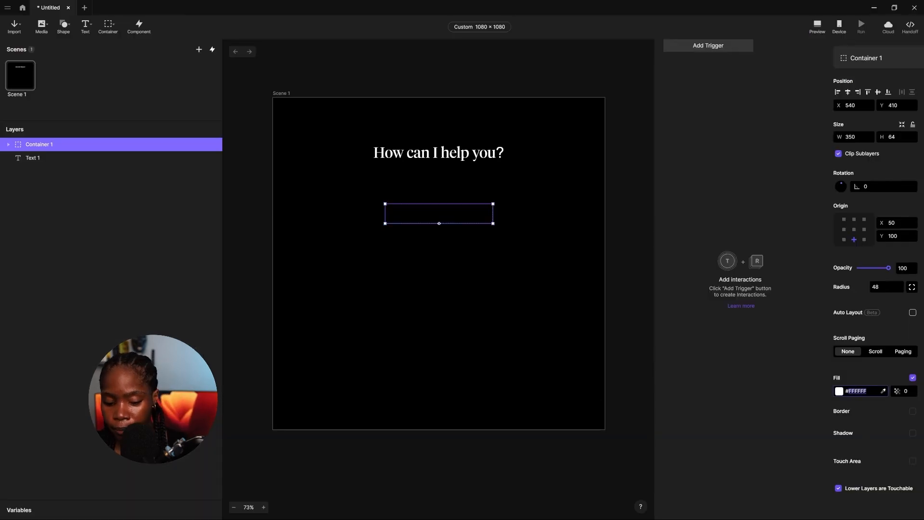
key(ctrl+v)
key(Return)
click(898, 394)
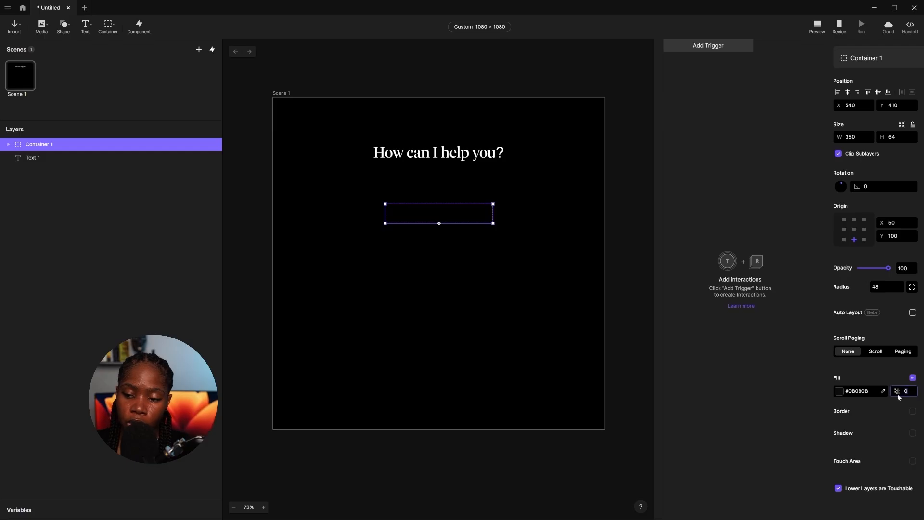
text(100)
key(Return)
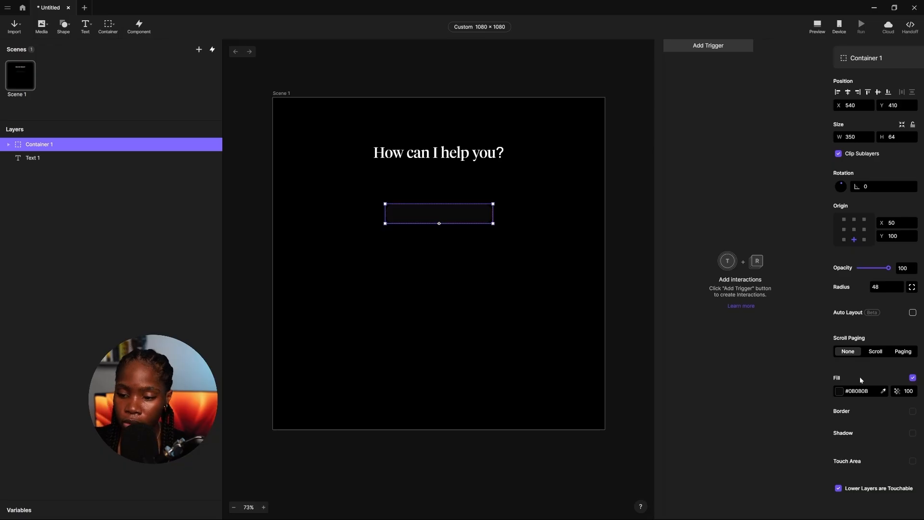
Turn on the container's border and colour it #262626, copied from the narrower text box's stroke in Figma.
click(913, 412)
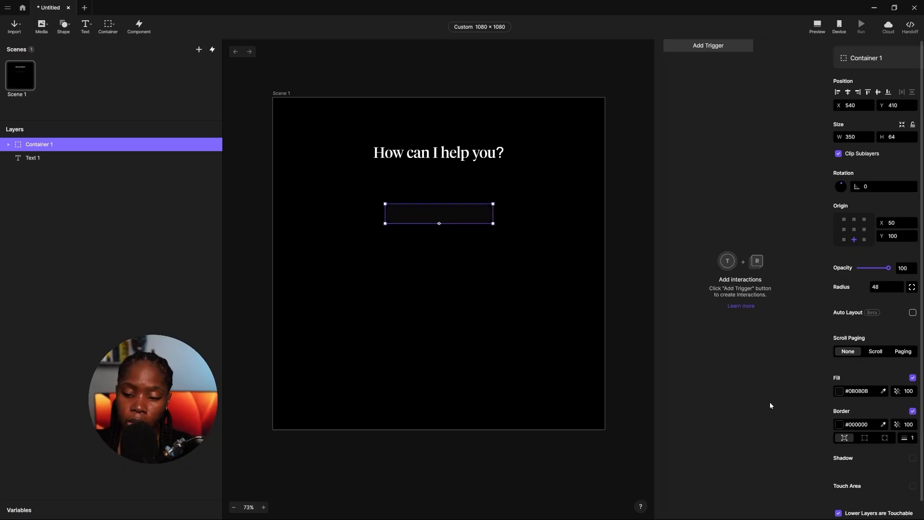
mouse_move(378, 517)
click(304, 516)
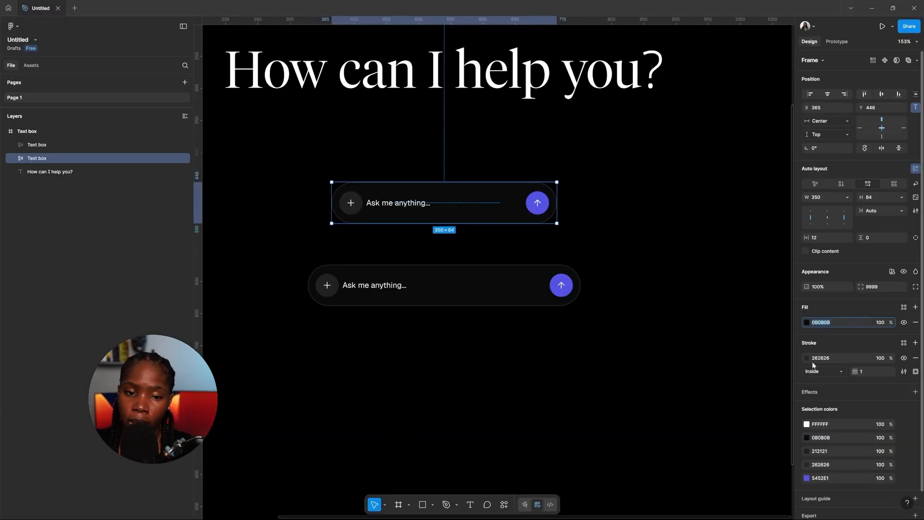
click(836, 360)
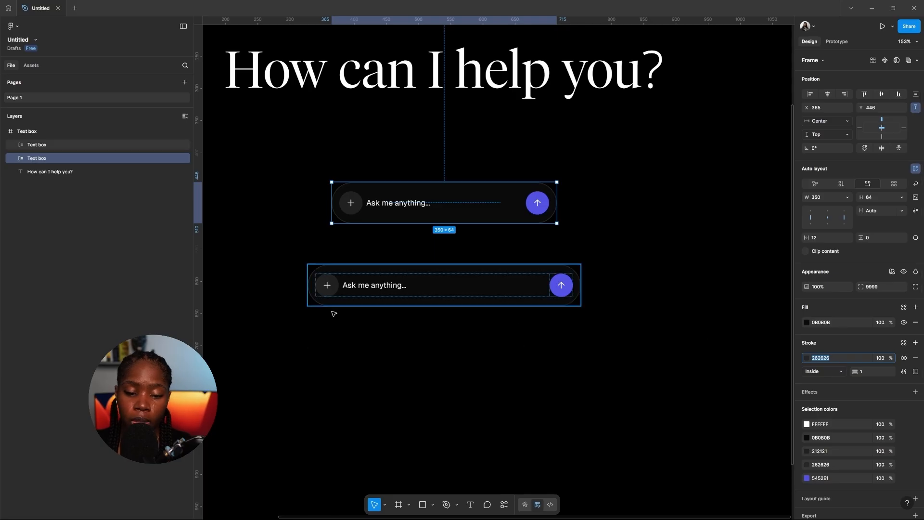
mouse_move(312, 516)
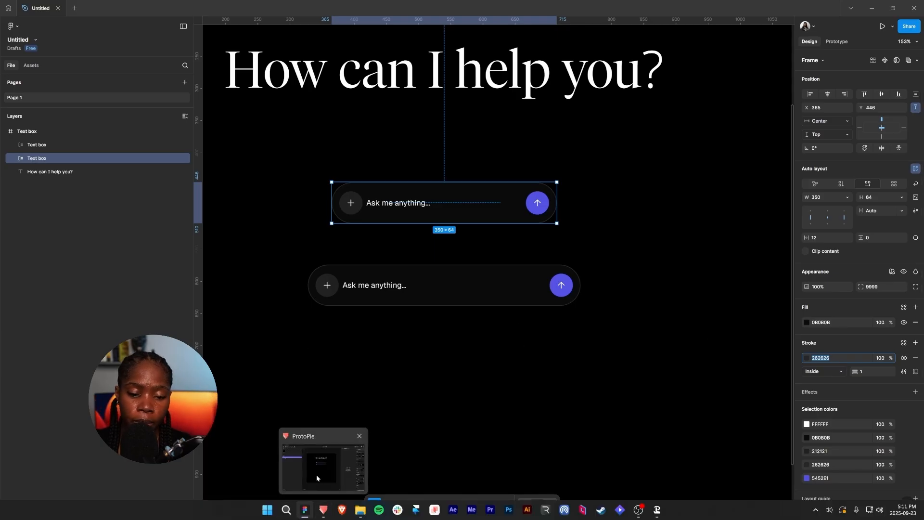
click(323, 510)
click(857, 424)
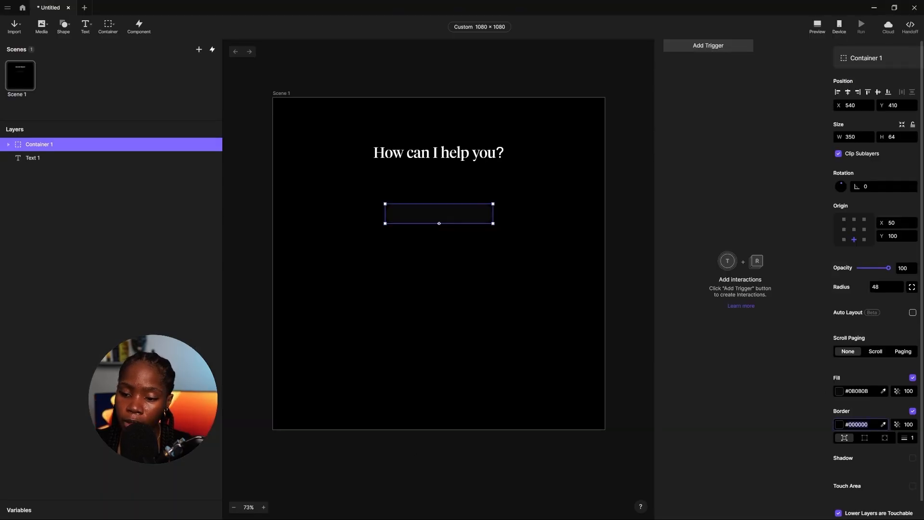
text(#262626)
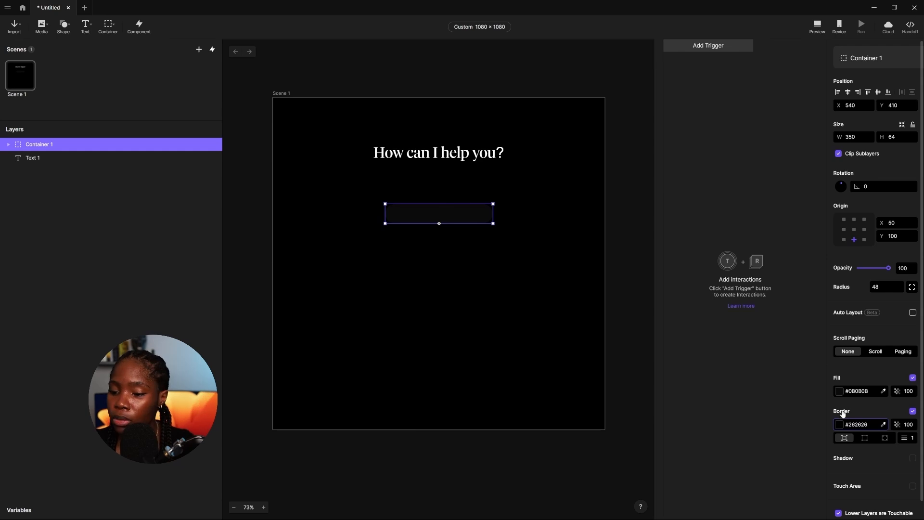
key(Return)
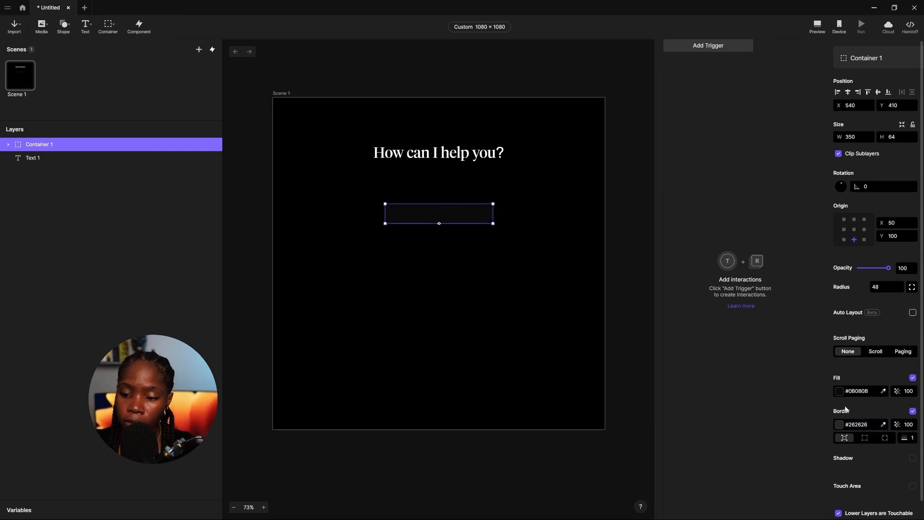
click(548, 327)
click(464, 221)
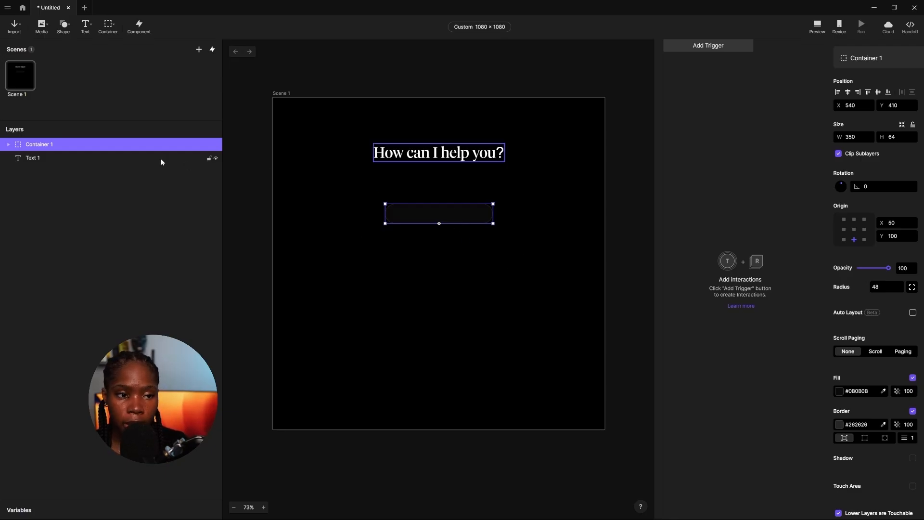
Rename the container layer as "Text box" and select it.
double_click(60, 145)
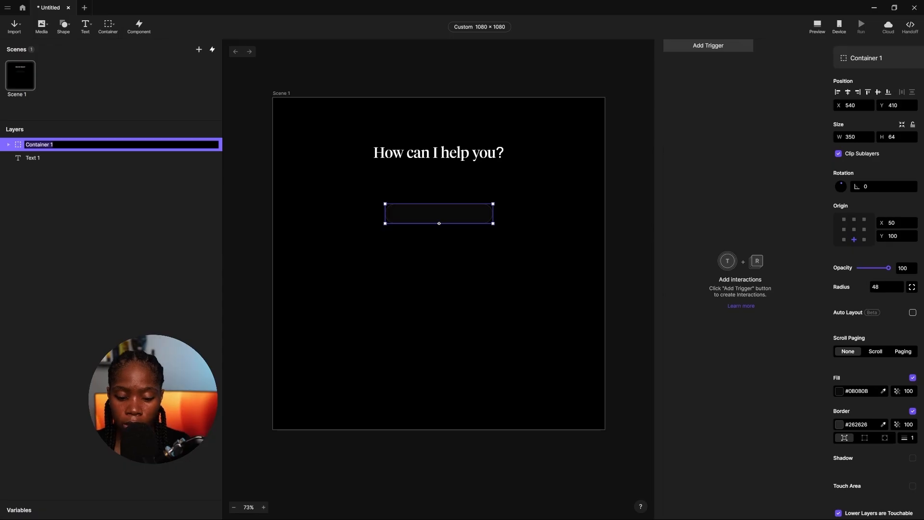
key(Caps_Lock)
text(Tex)
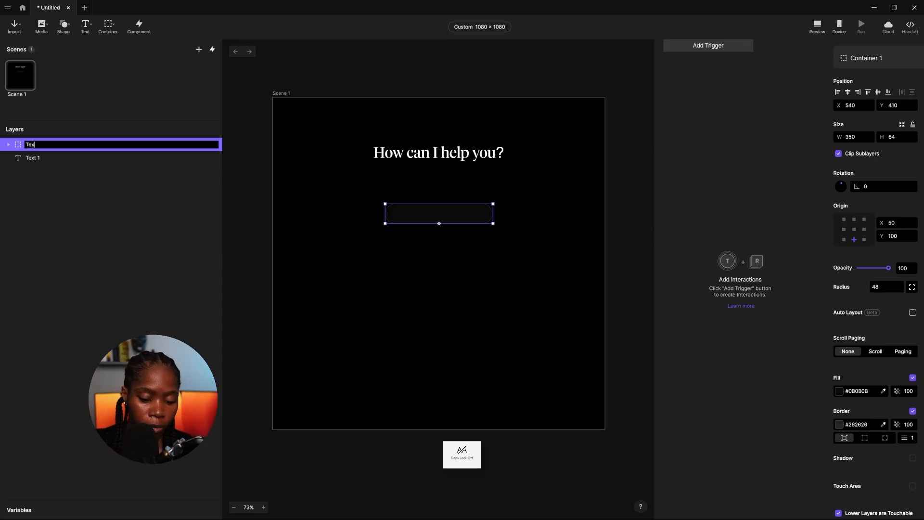
text(t b)
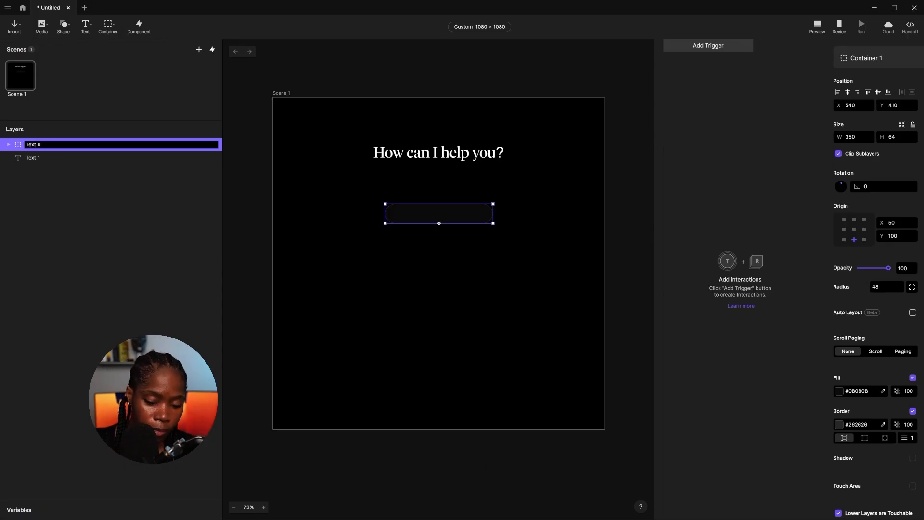
text(ox)
click(37, 177)
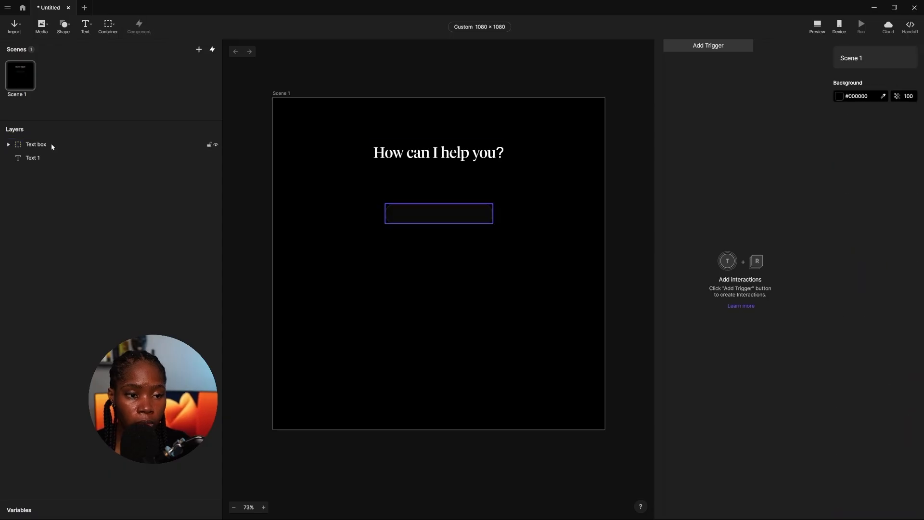
click(51, 144)
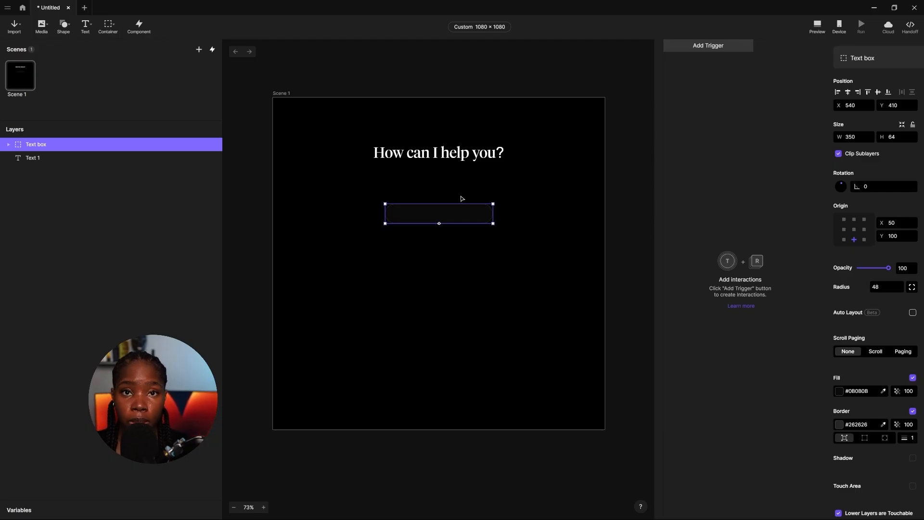
Switch to Figma and select the Attach button inside the narrower text box.
mouse_move(294, 518)
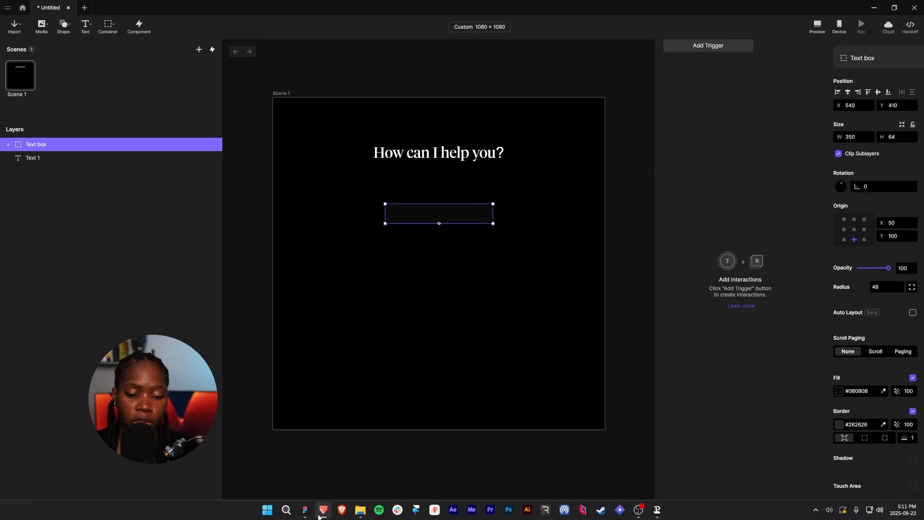
click(305, 510)
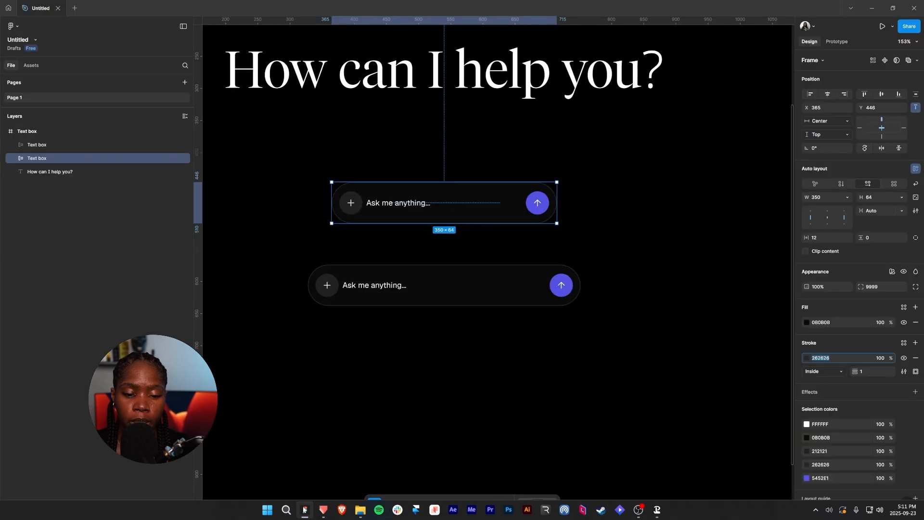
click(351, 212)
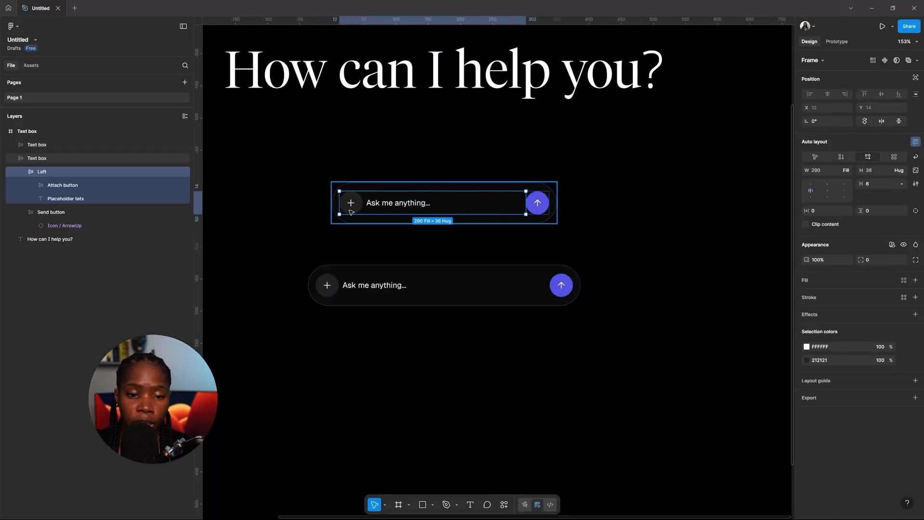
click(350, 212)
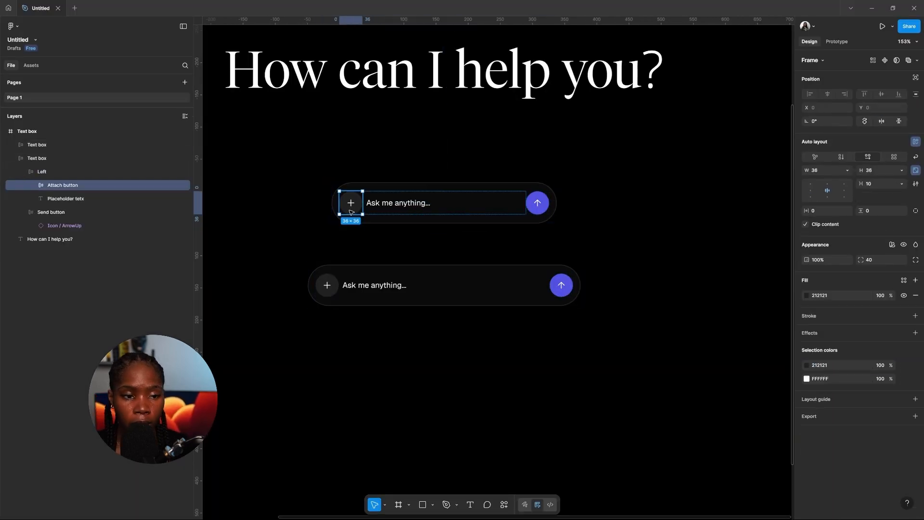
right_click(352, 207)
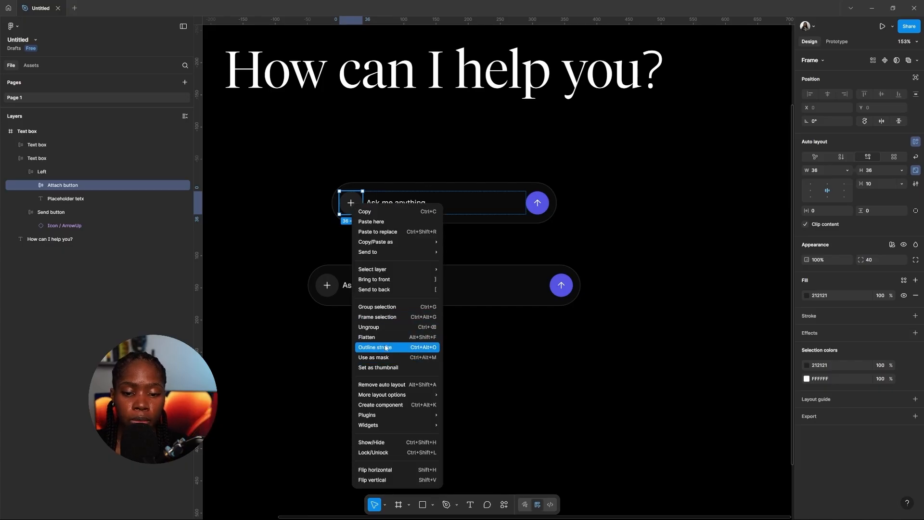
mouse_move(384, 415)
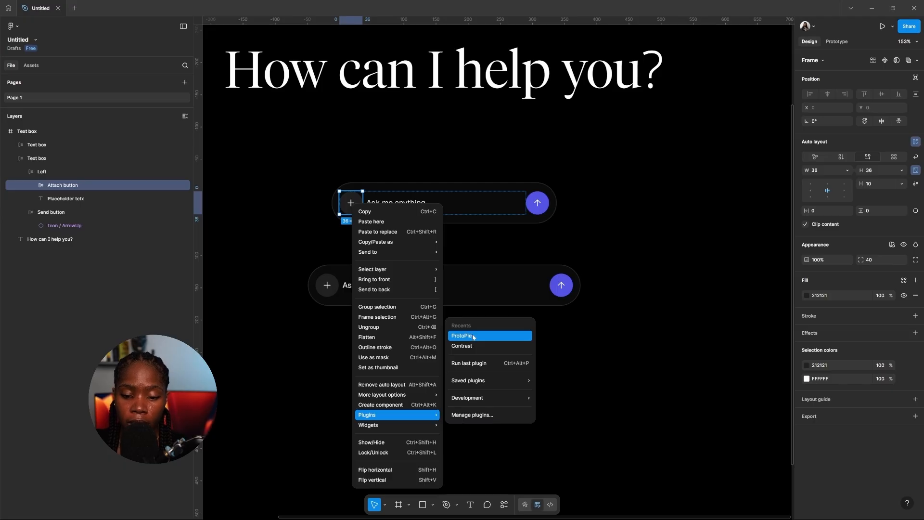
click(504, 508)
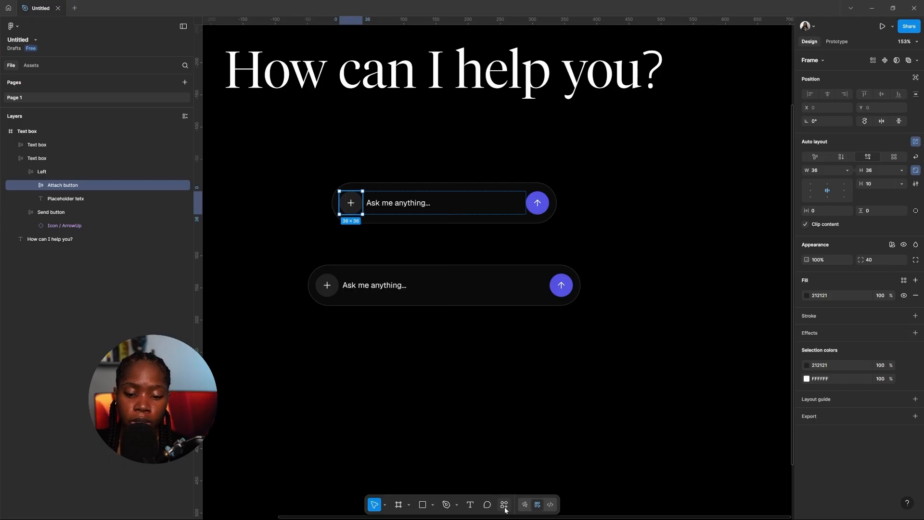
click(504, 508)
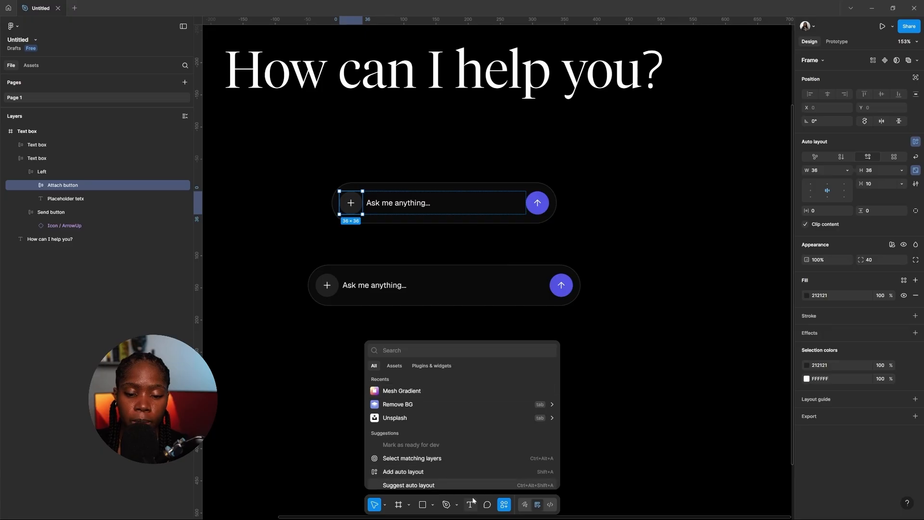
click(506, 509)
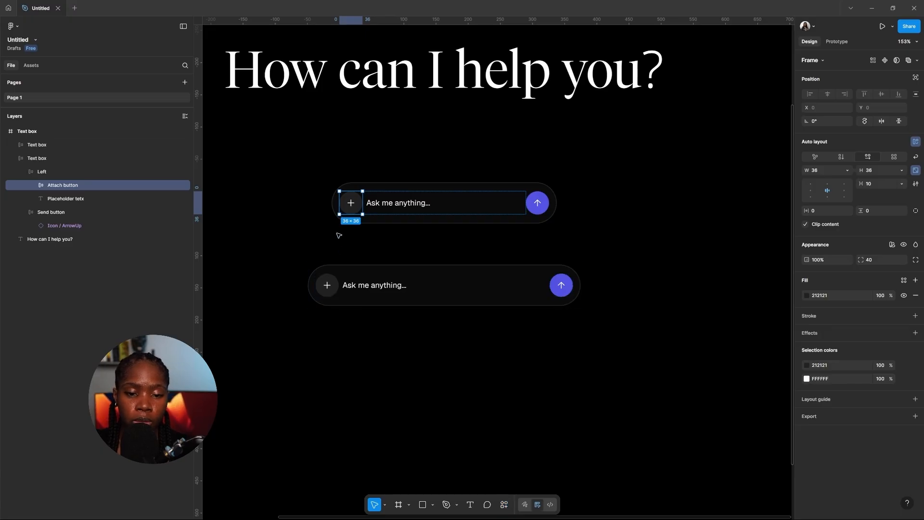
Export the selected Attach button to ProtoPie as an Object with the ProtoPie plugin.
right_click(352, 207)
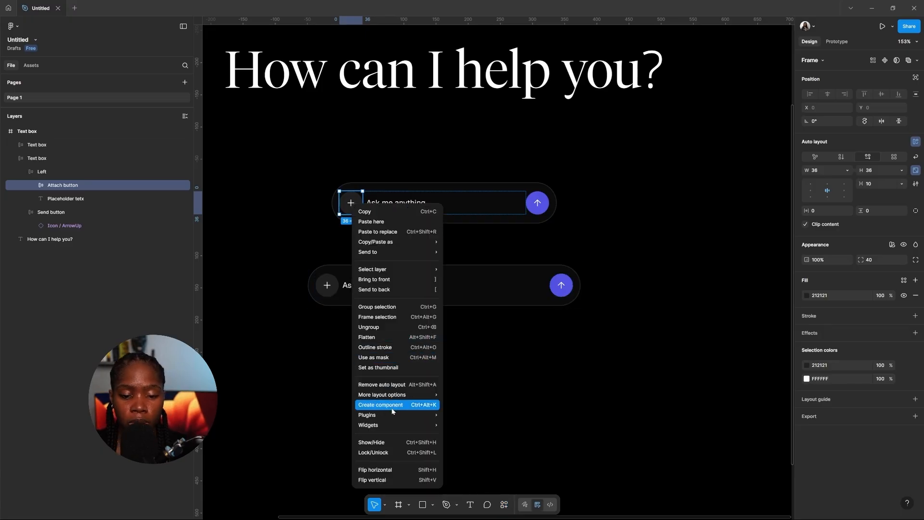
click(470, 336)
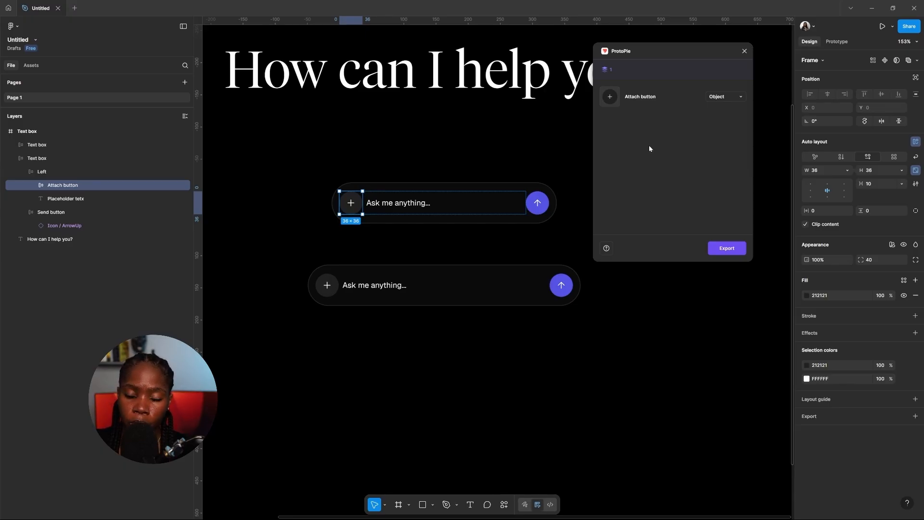
click(731, 248)
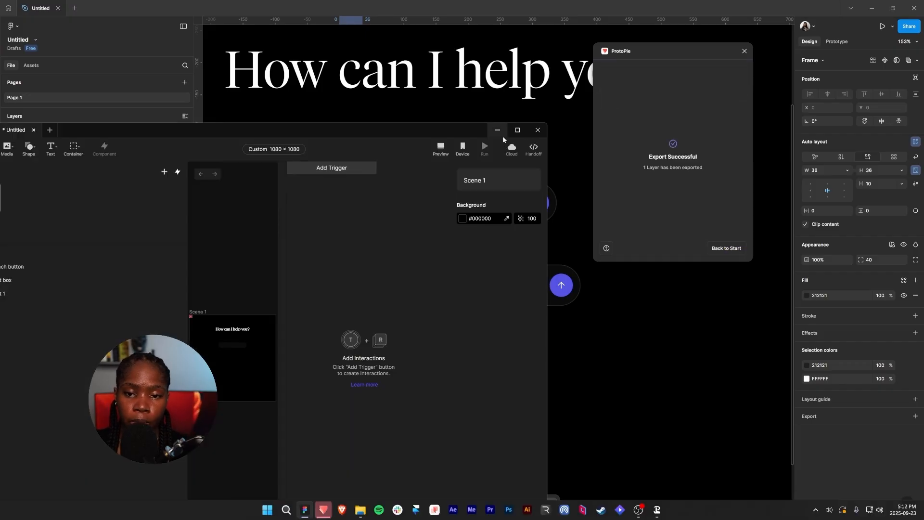
Switch to the maximized ProtoPie window and nest the imported Attach button inside the Text box layer.
click(517, 130)
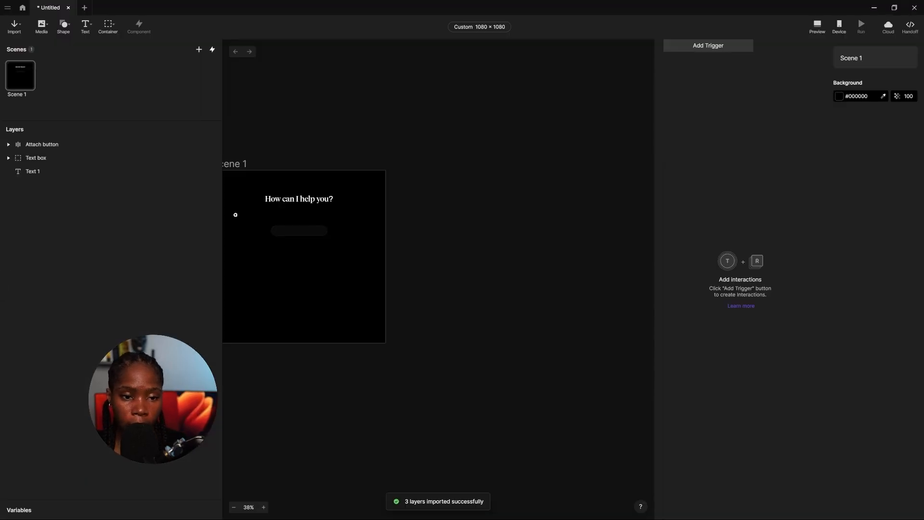
scroll(250, 210, up, 5)
drag(352, 99, 444, 91)
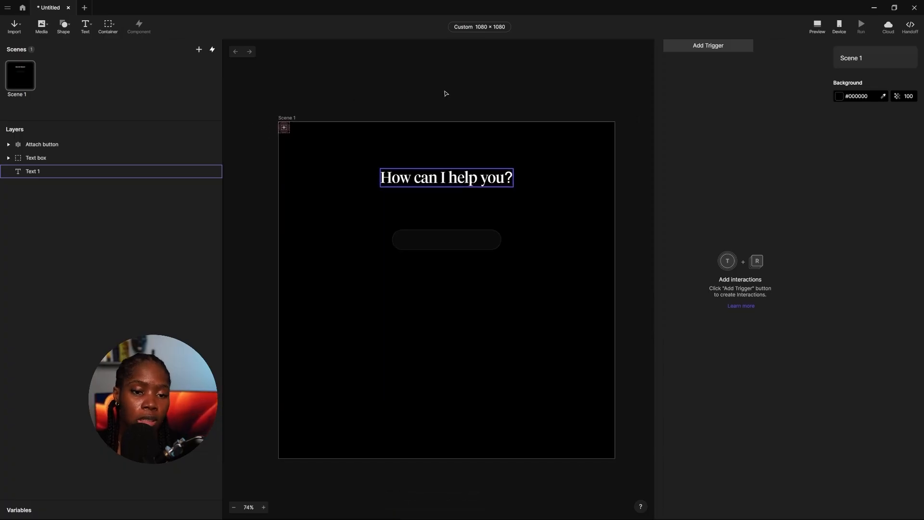
click(277, 153)
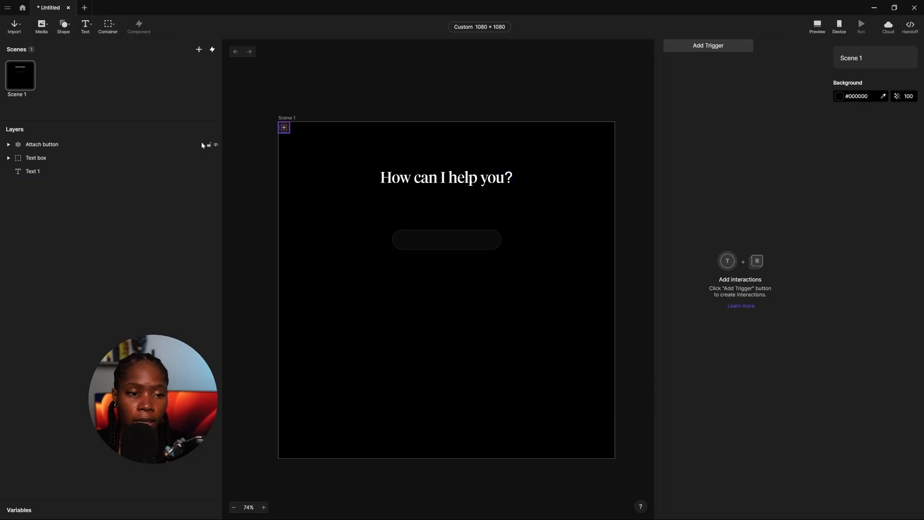
click(45, 145)
drag(44, 145, 41, 160)
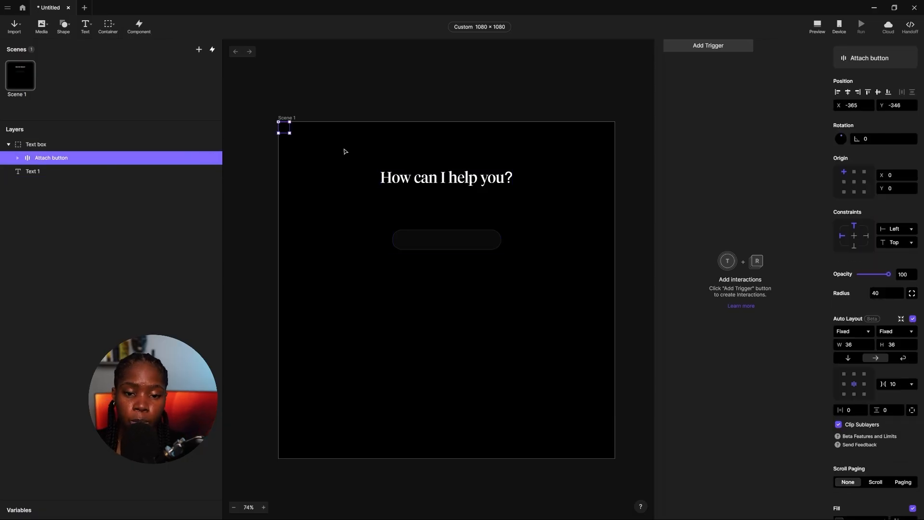
Position the Attach button at X 12, vertically centred in the text box, and set its vertical constraint to Bottom.
click(837, 93)
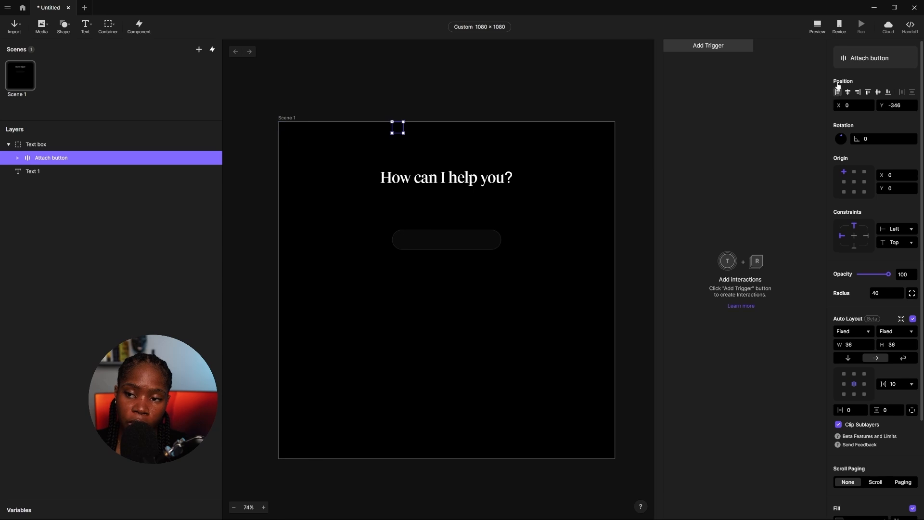
click(877, 92)
scroll(394, 270, up, 5)
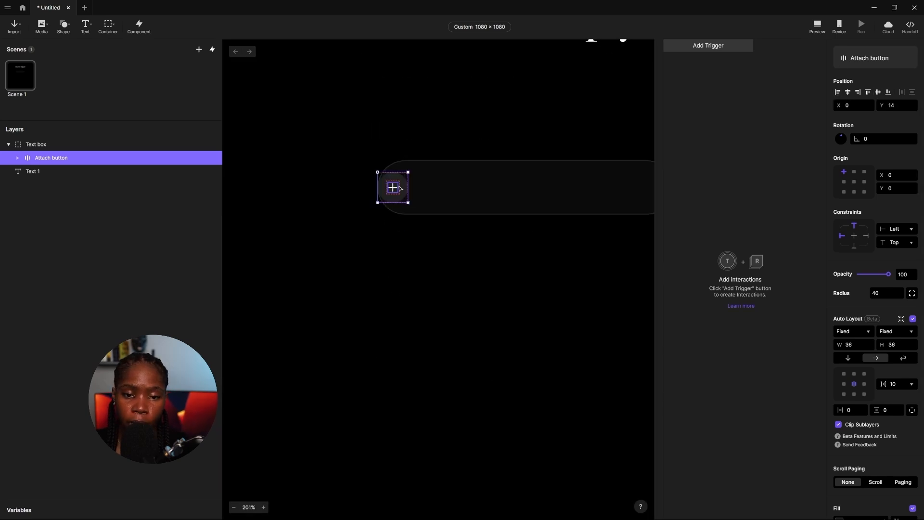
click(850, 104)
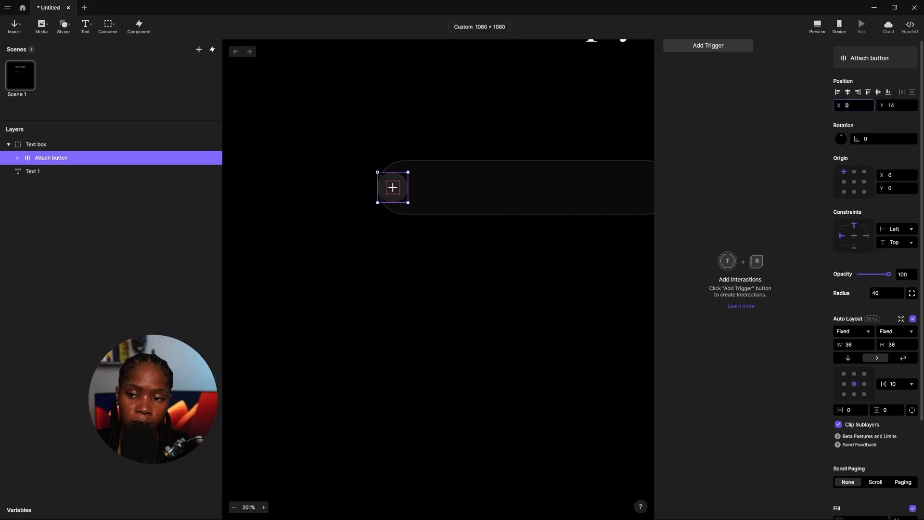
key(Return)
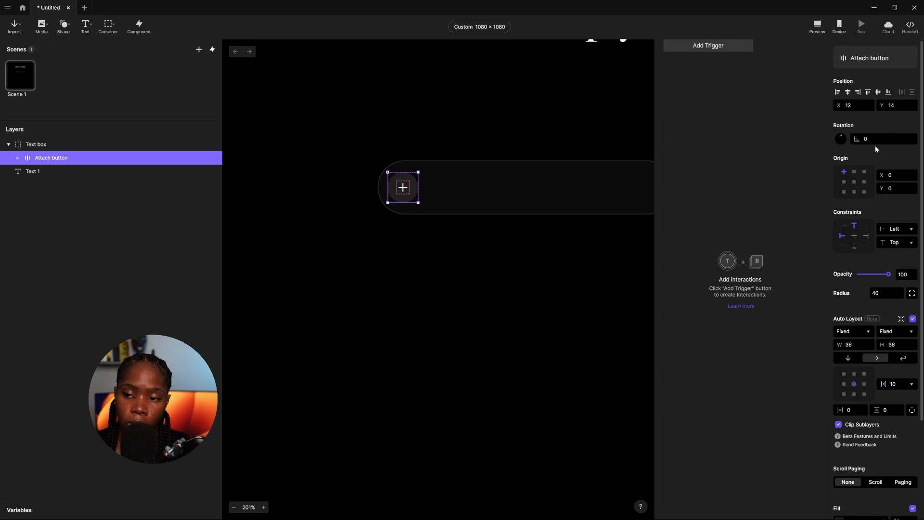
click(903, 242)
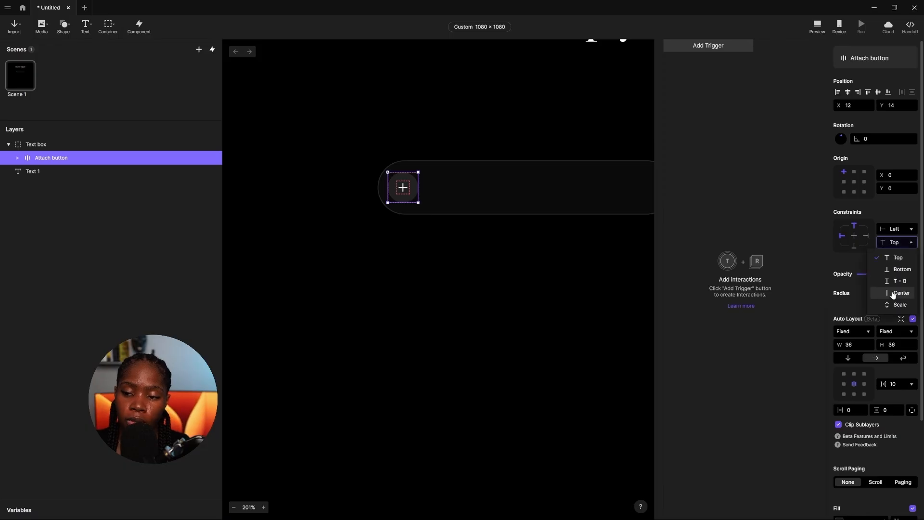
click(901, 269)
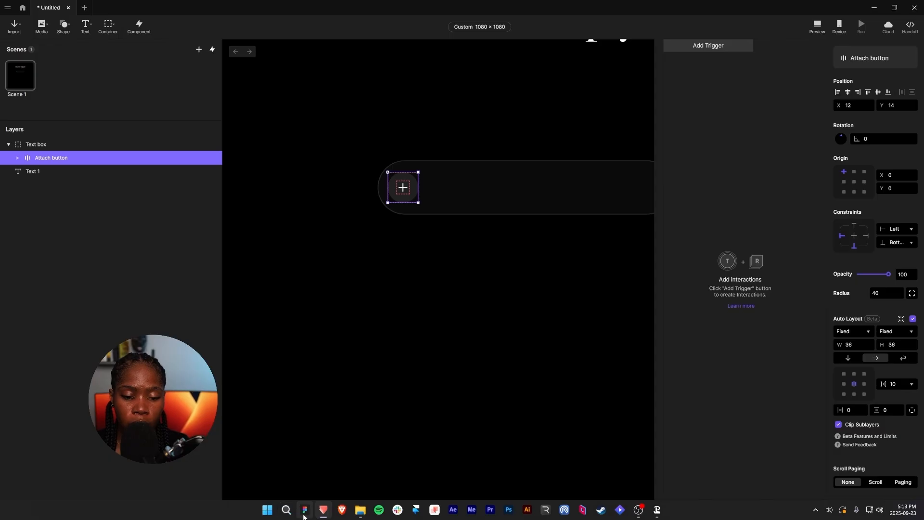
Switch to Figma and export the narrower text box's Send button to ProtoPie as an Object.
click(305, 515)
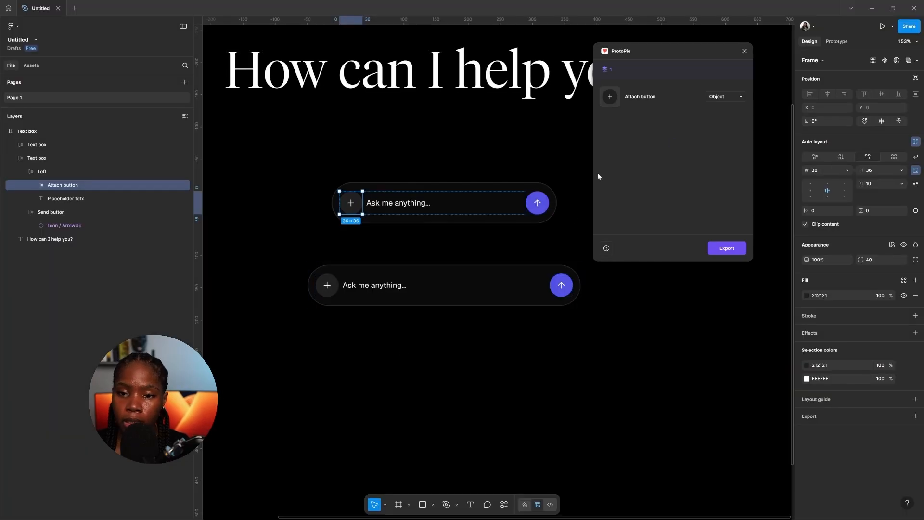
click(542, 203)
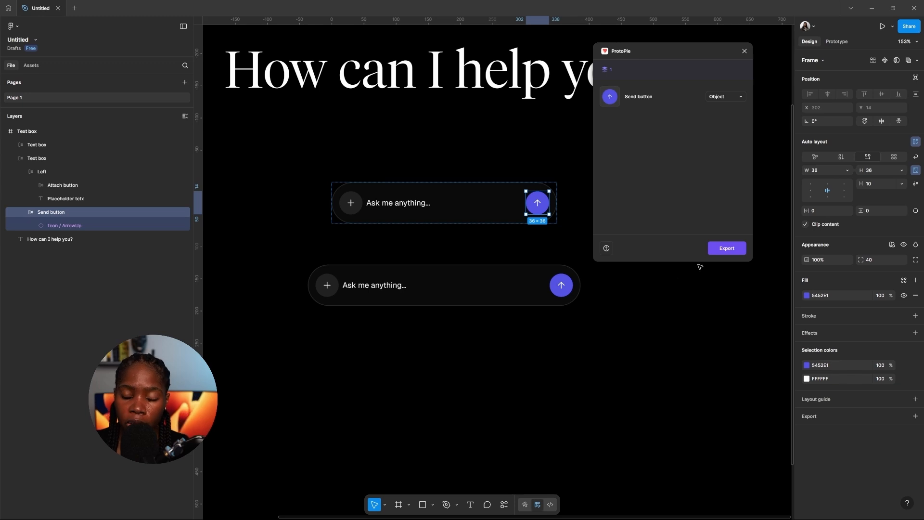
click(726, 248)
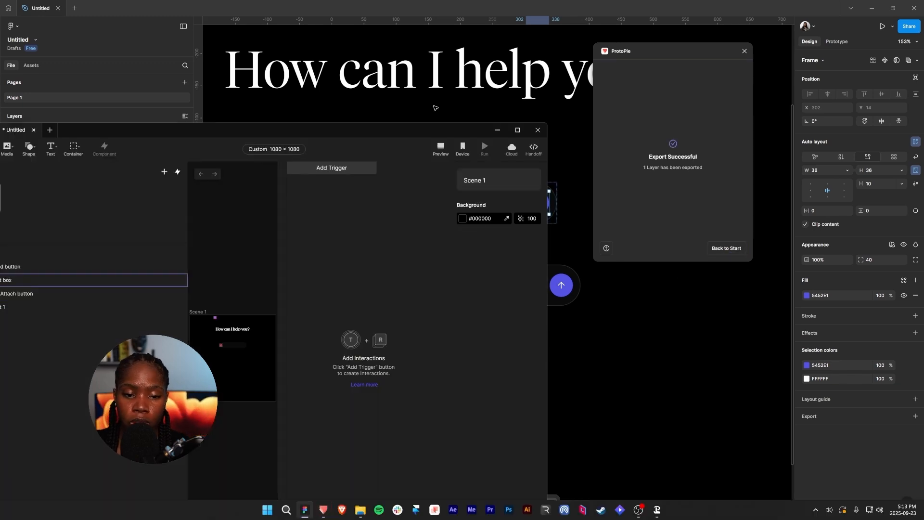
Nest the imported Send button inside the Text box layer in ProtoPie and align it to the box's vertical middle and right edge.
click(517, 130)
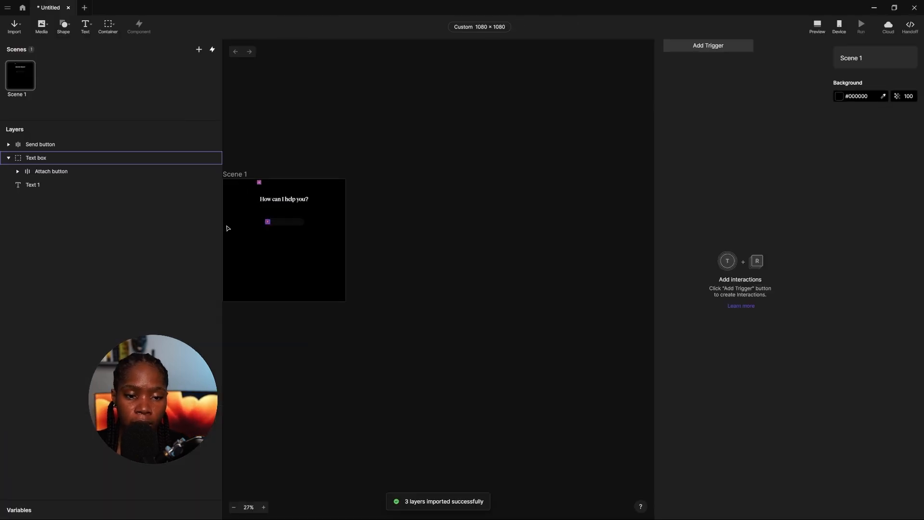
drag(78, 143, 68, 164)
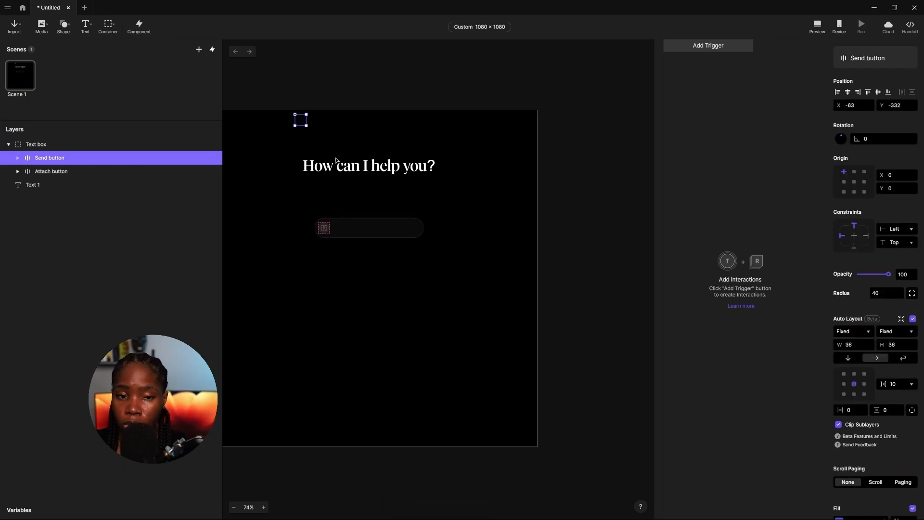
click(878, 92)
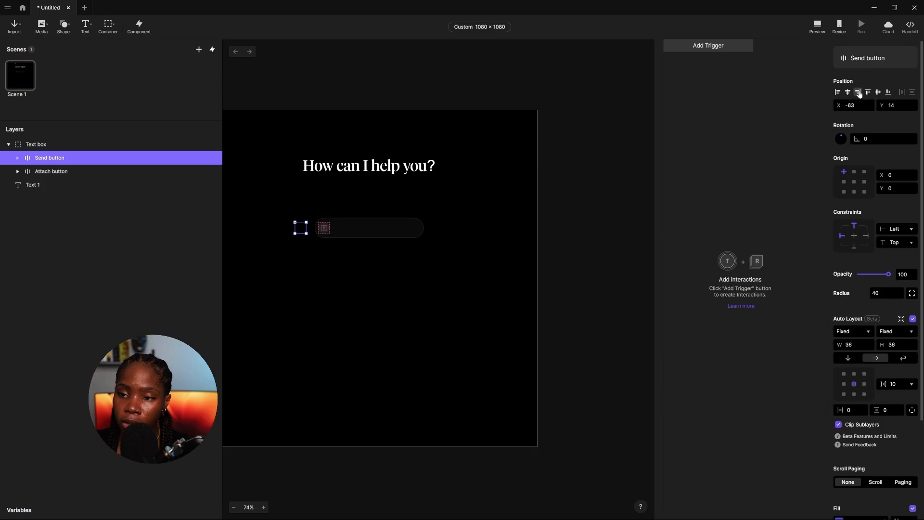
click(857, 92)
scroll(376, 238, up, 10)
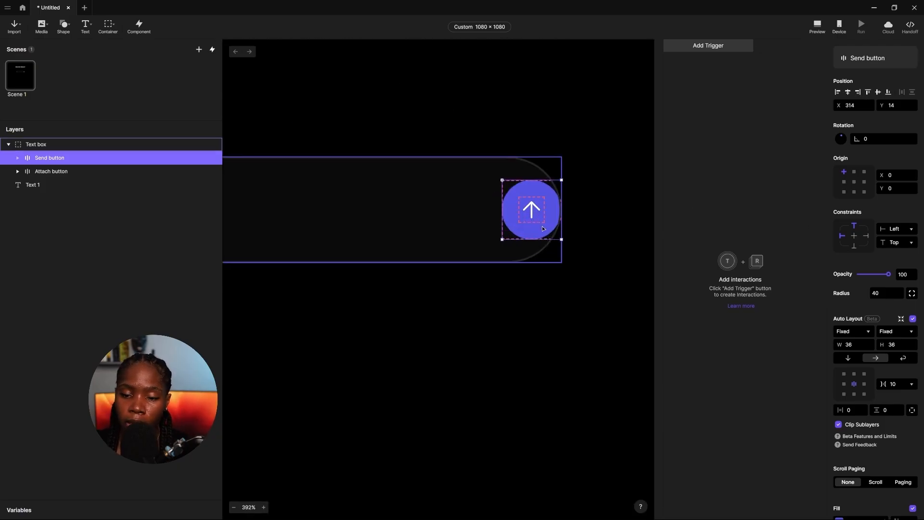
Nudge the Send button inward from the text box's right edge to X 302.
key(Left)
key(Left)
key(Left)
key(Left)
key(Left)
key(Left)
key(Left)
key(Left)
key(Left)
key(Left)
key(Left)
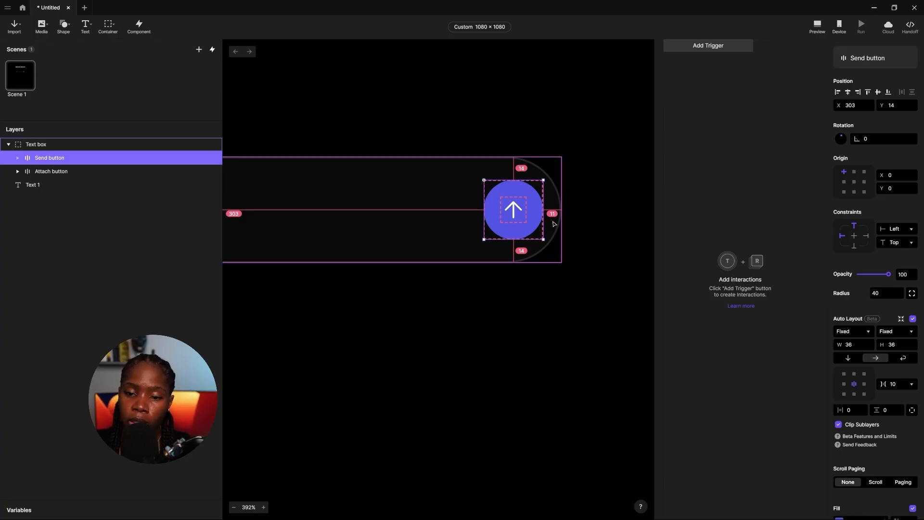
key(Left)
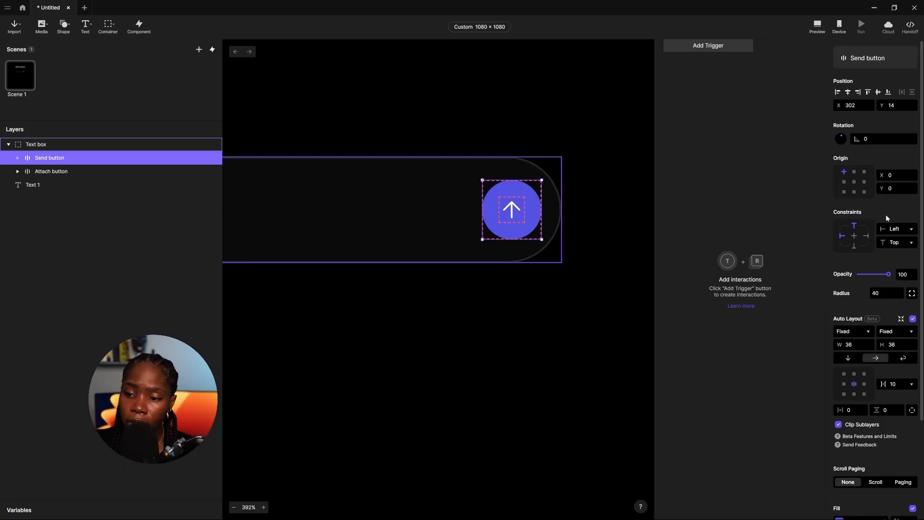
Set the Send button's constraints to Right and Bottom and its opacity to 50.
click(865, 237)
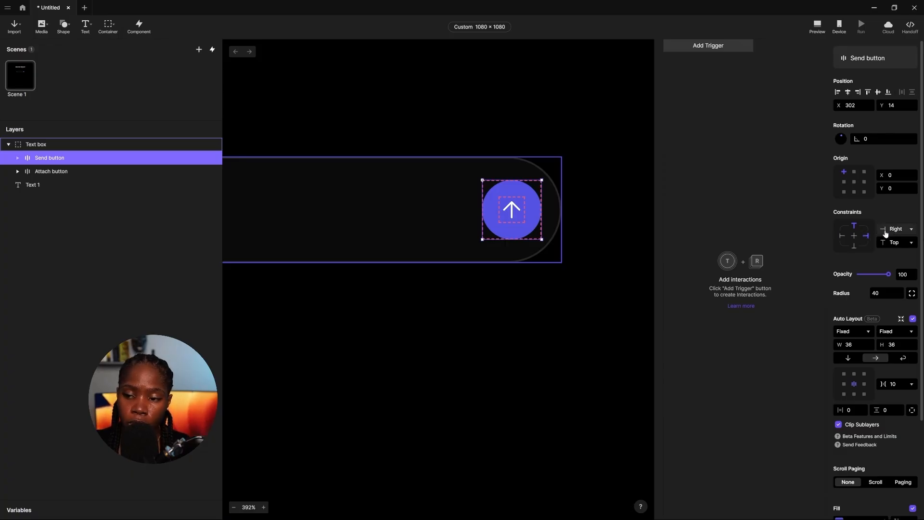
click(897, 243)
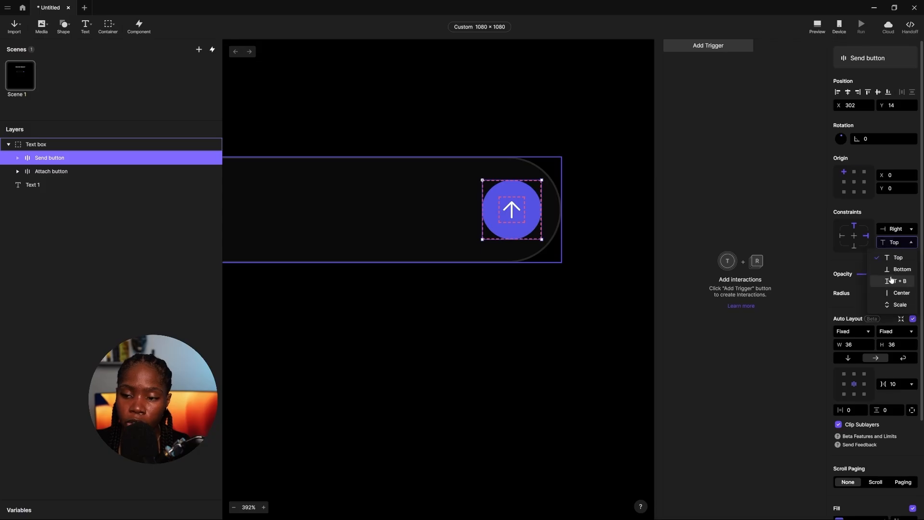
click(893, 275)
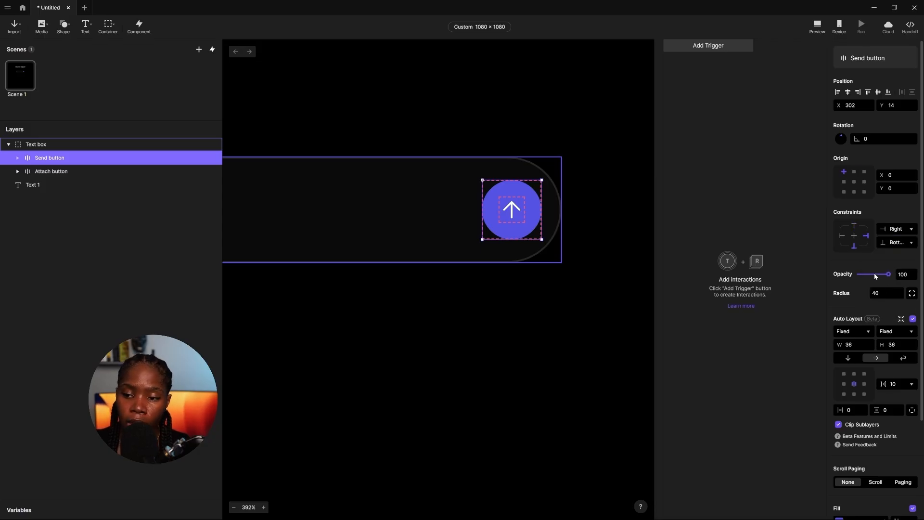
click(902, 275)
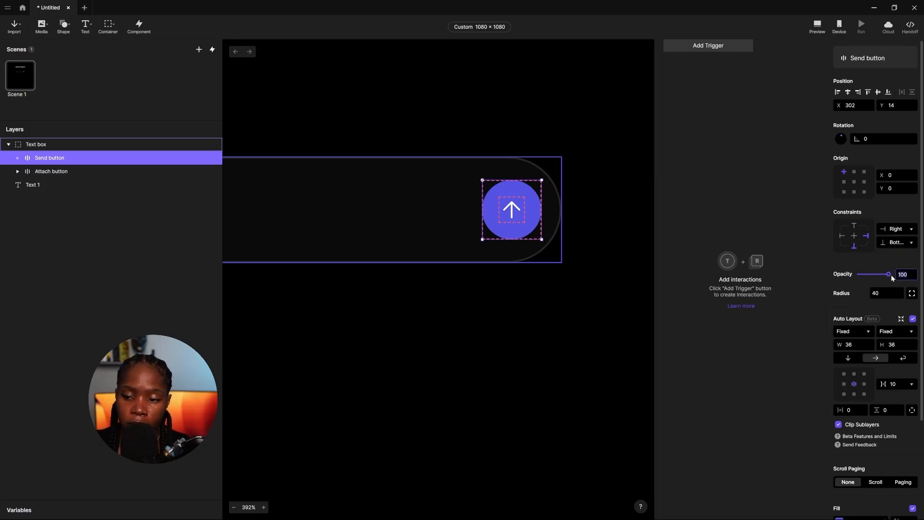
text(50)
key(Return)
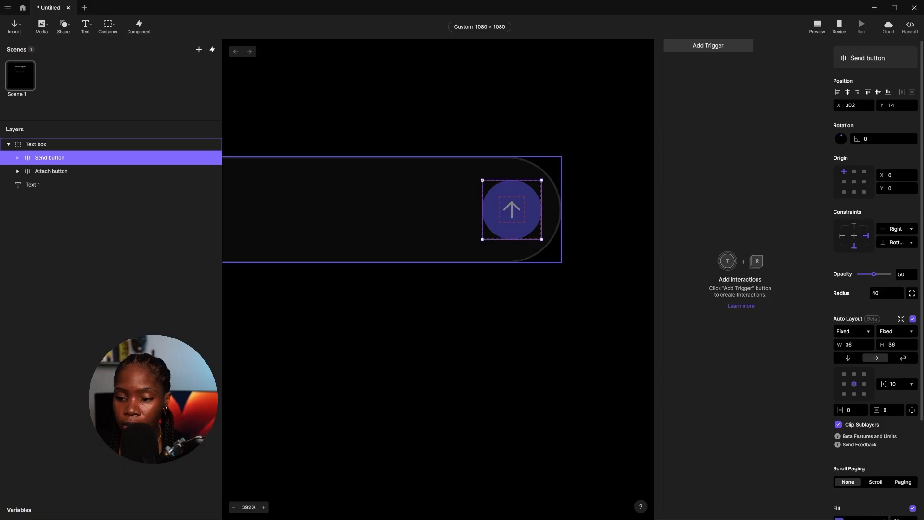
Draw an Input layer about 251 × 36 inside the text box, between the Attach and Send buttons.
scroll(513, 195, down, 5)
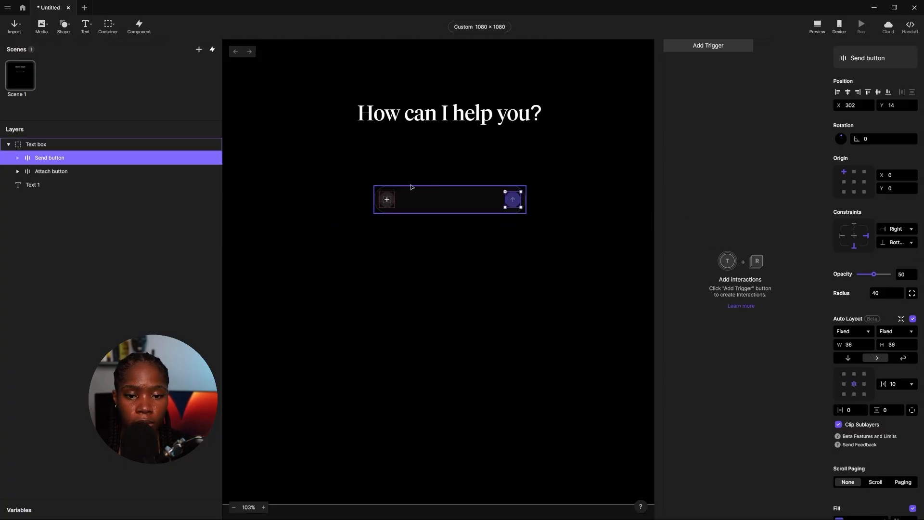
scroll(502, 186, up, 5)
scroll(529, 168, down, 2)
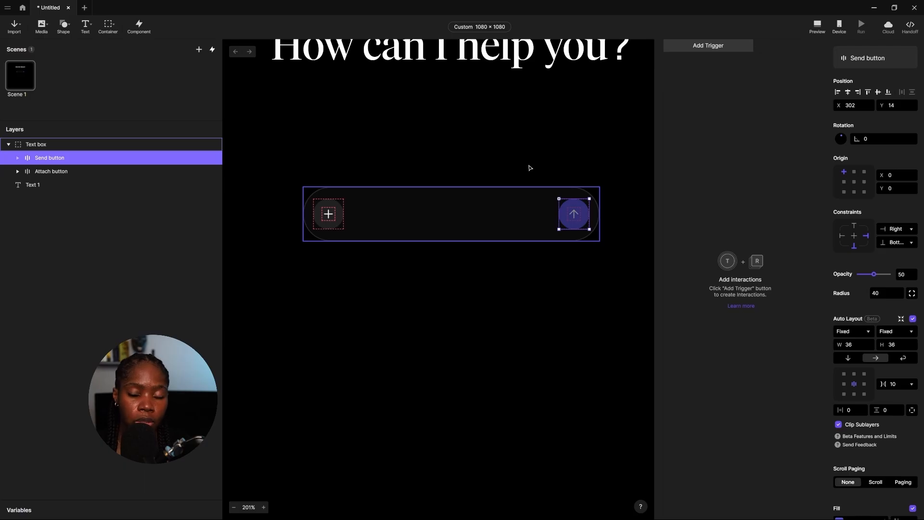
click(87, 28)
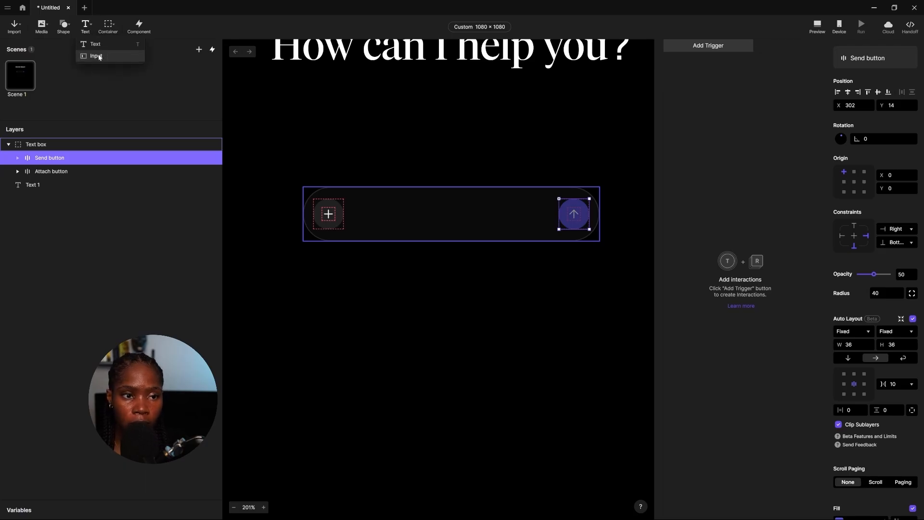
click(99, 57)
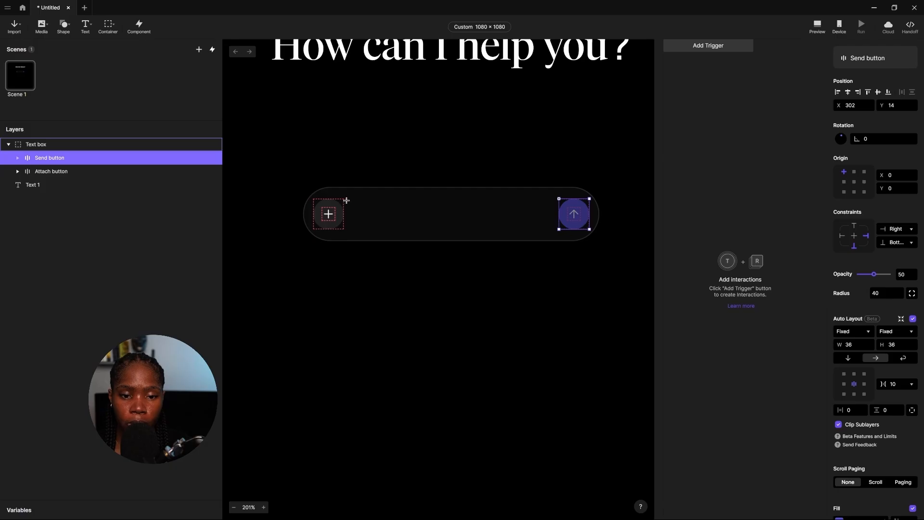
drag(346, 200, 557, 231)
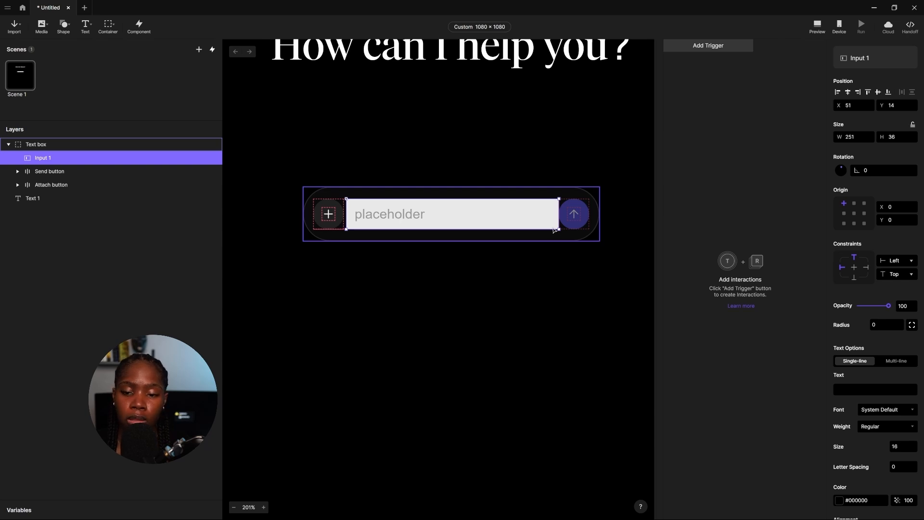
Widen the input field to a width of 262.
drag(558, 229, 564, 231)
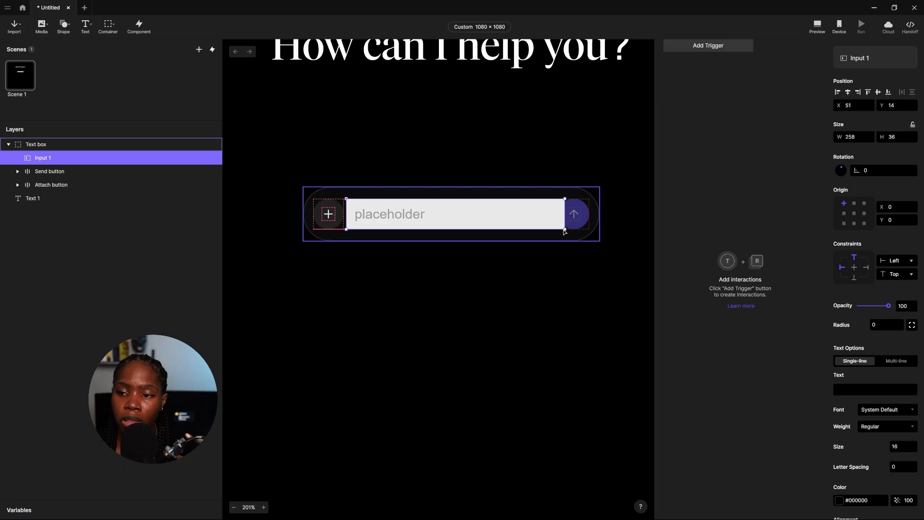
click(847, 138)
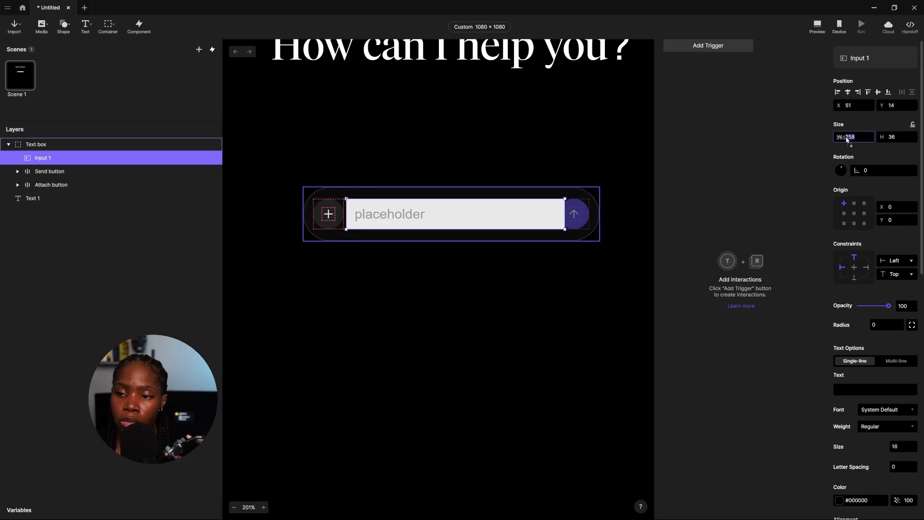
text(262)
key(Return)
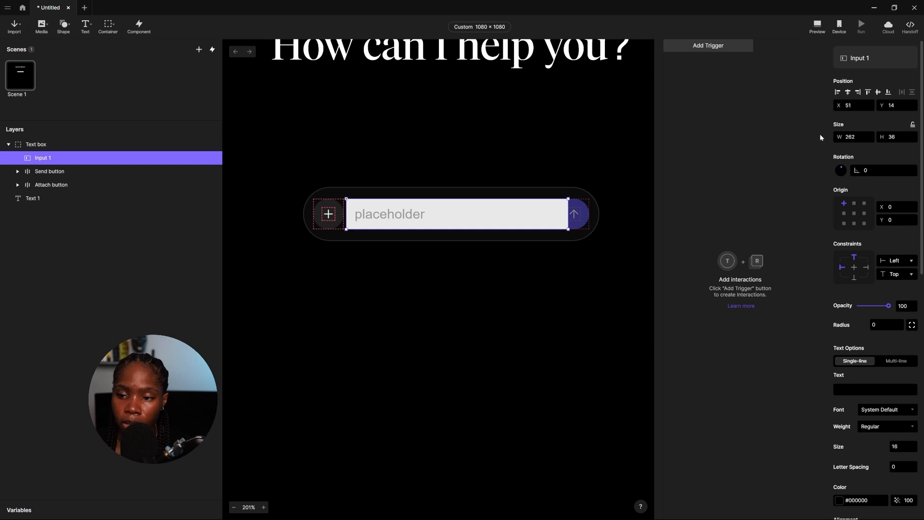
Set the input field's origin to middle left and its vertical constraint to Bottom.
click(844, 214)
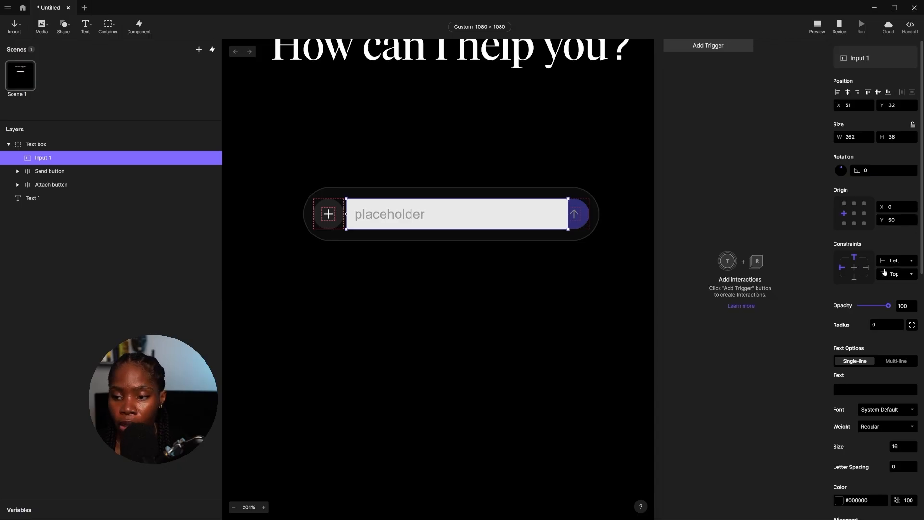
click(905, 274)
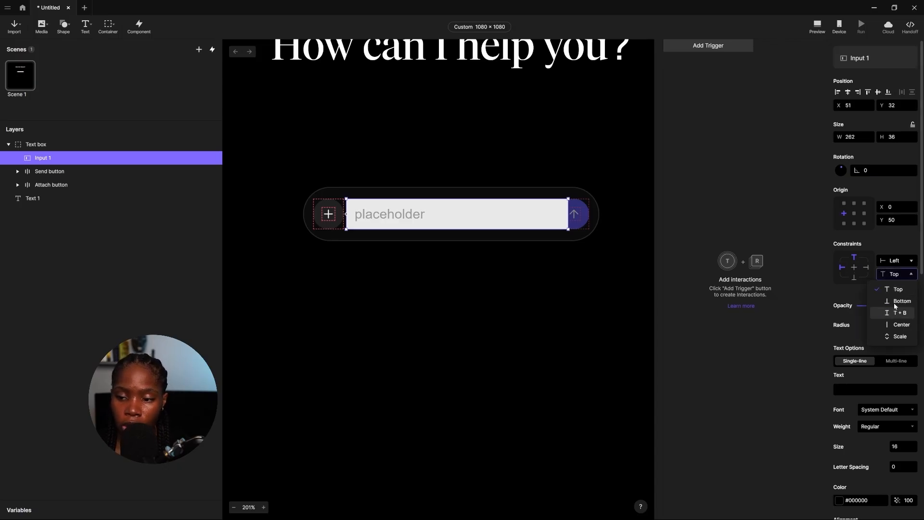
click(896, 299)
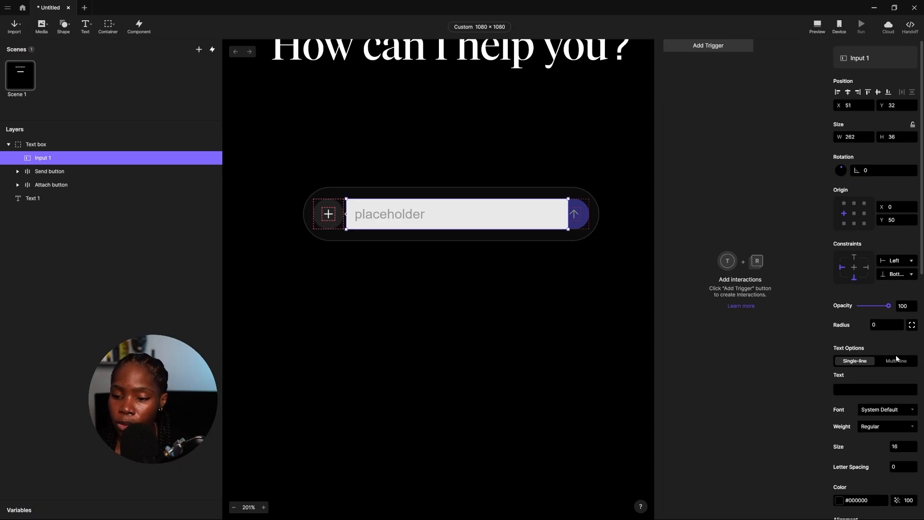
Set the input field's font to Geist.
scroll(894, 359, down, 1)
scroll(885, 356, down, 1)
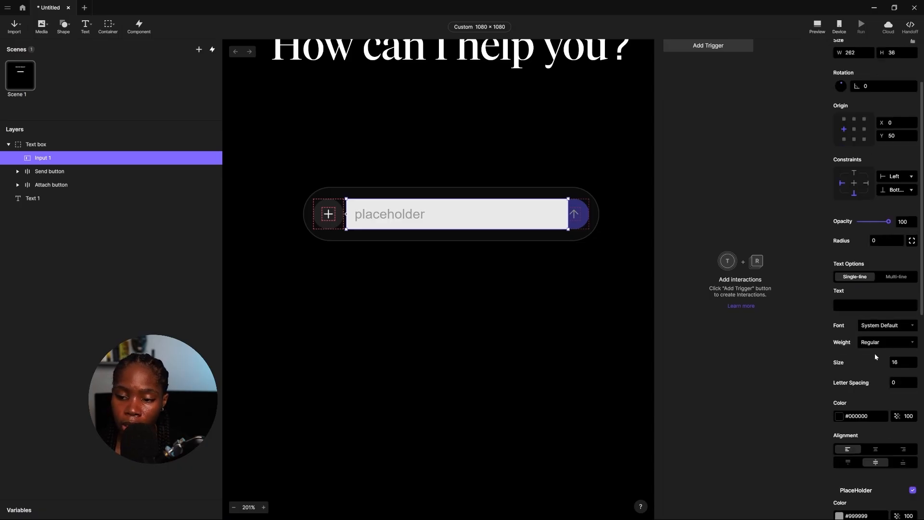
click(884, 329)
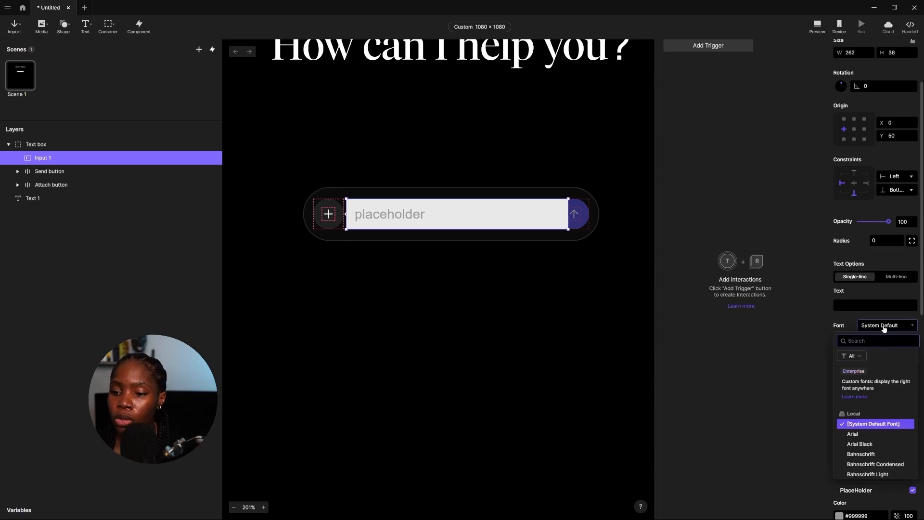
text(g)
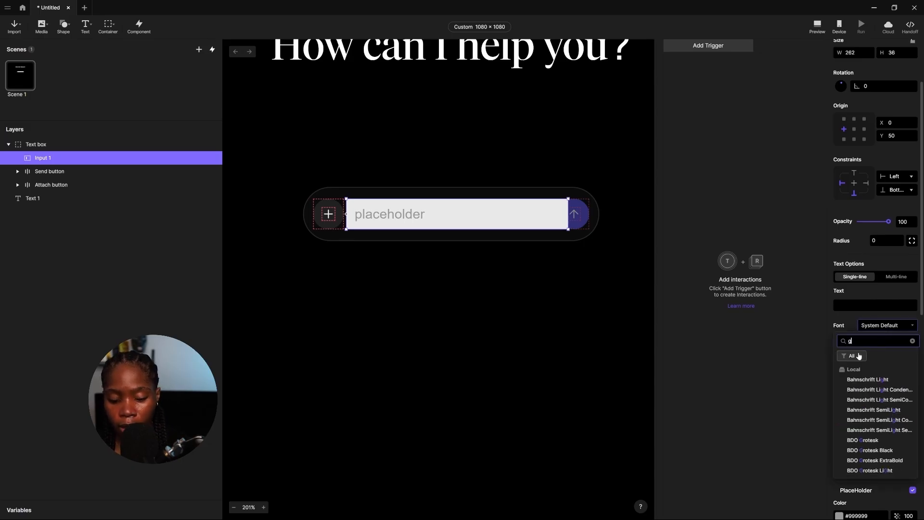
text(ri)
key(BackSpace)
key(BackSpace)
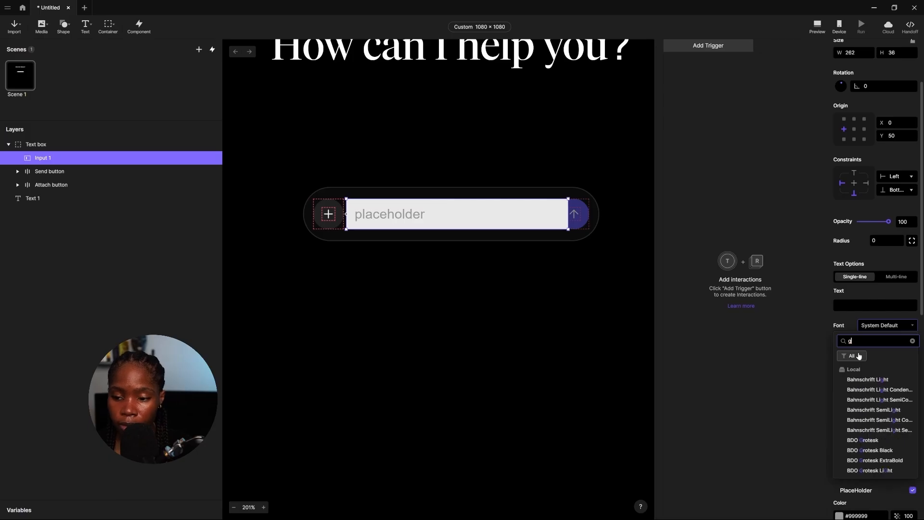
text(r)
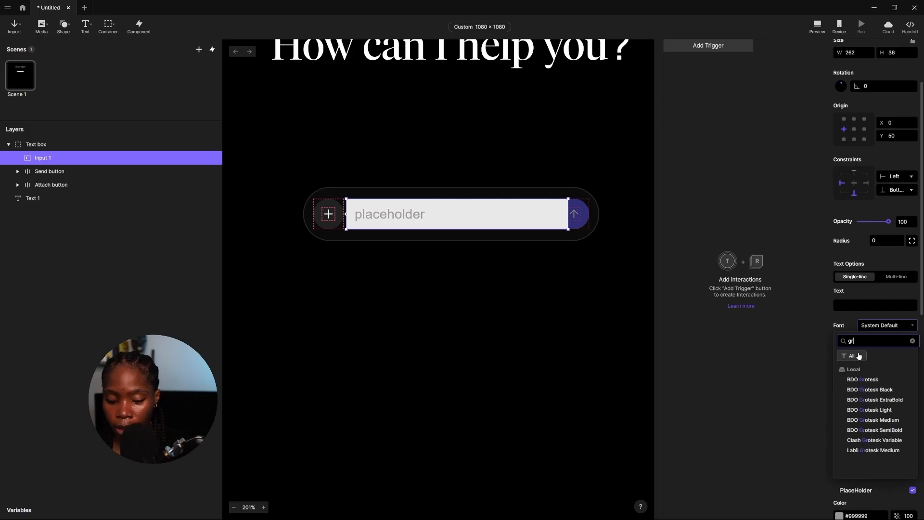
key(BackSpace)
text(el)
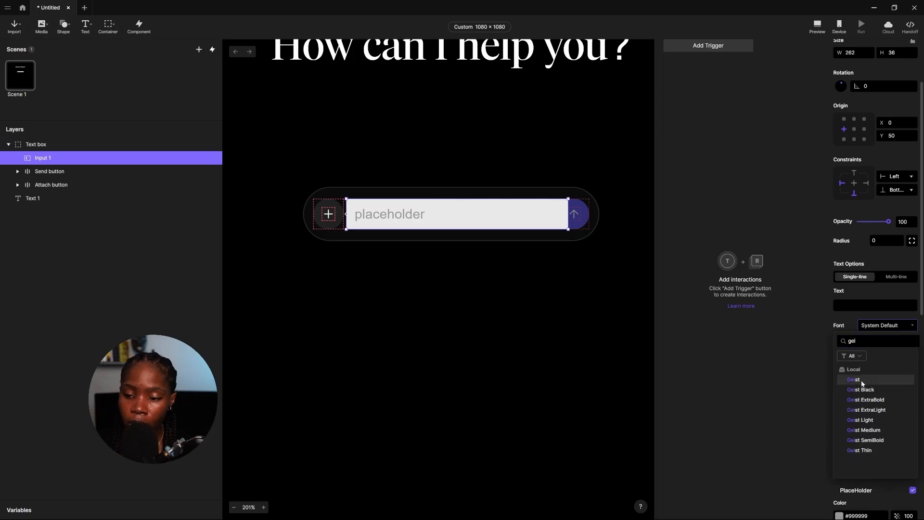
click(861, 380)
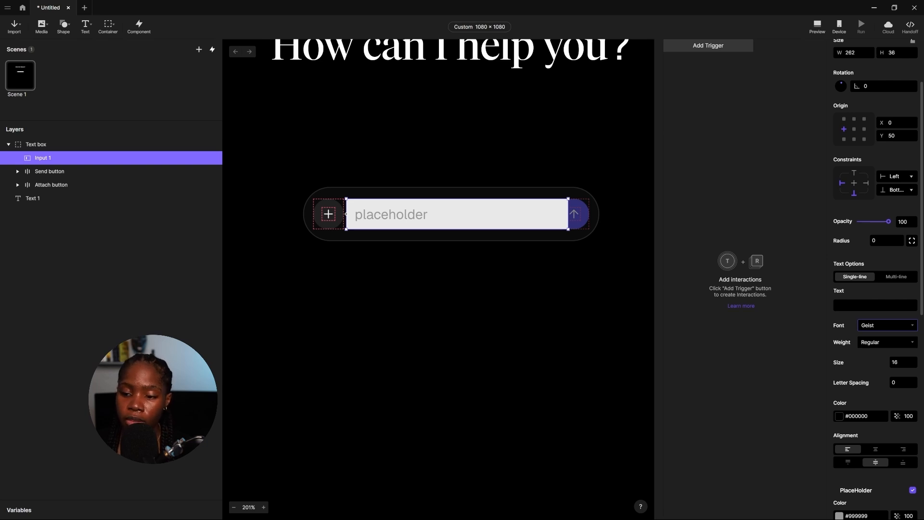
Set the input field's text color to #FFFFFF.
click(838, 416)
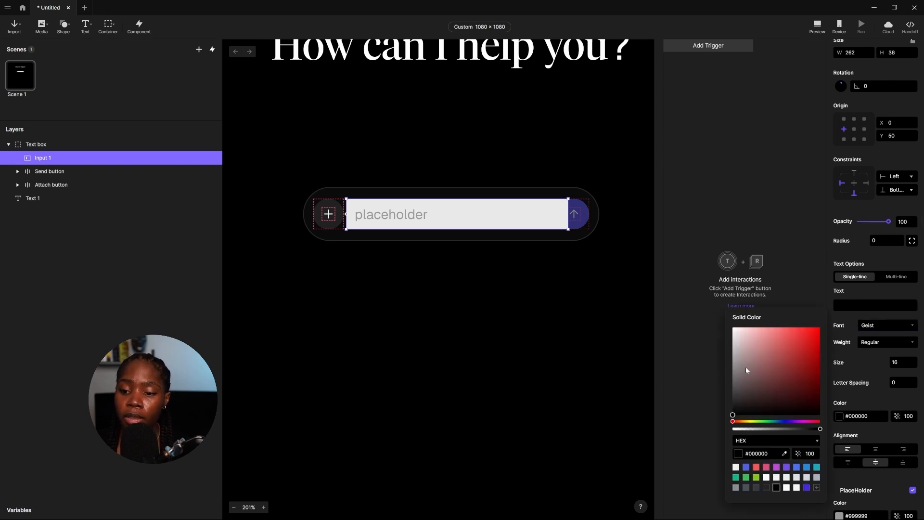
click(766, 477)
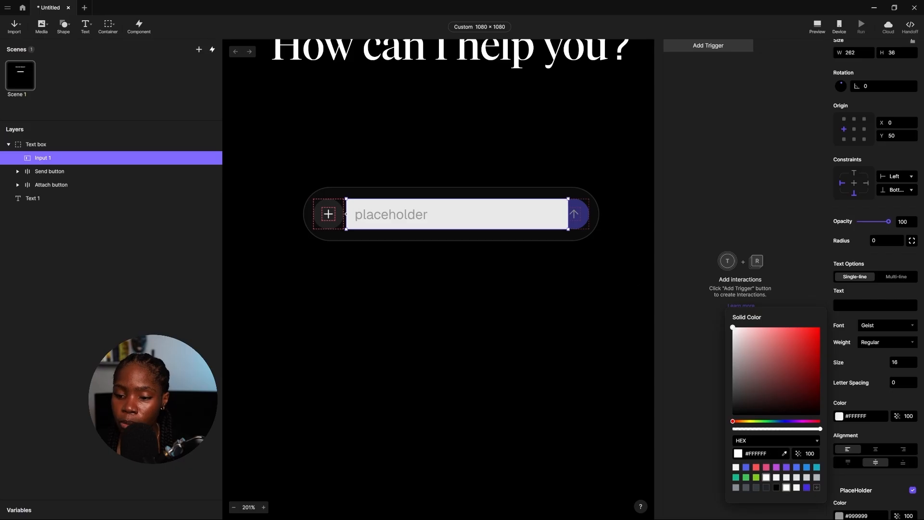
scroll(830, 409, down, 4)
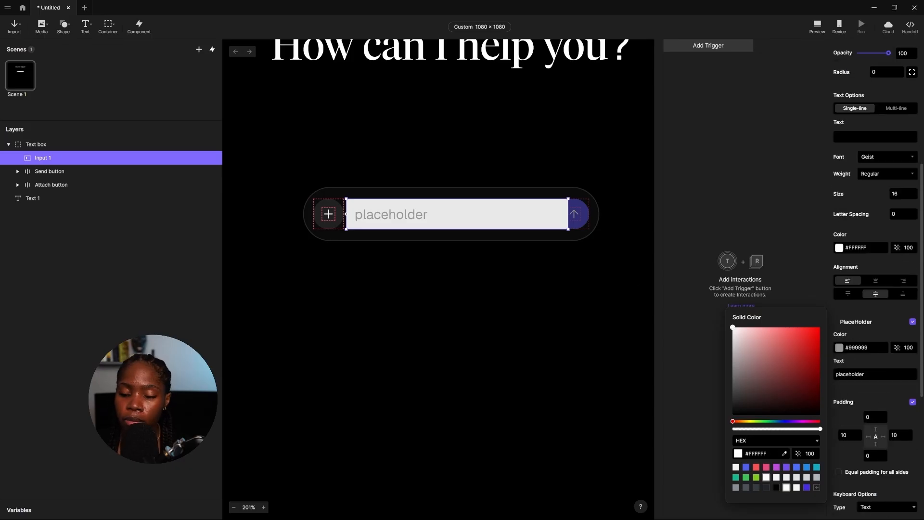
key(Escape)
Replace the input field's placeholder text with "Ask me anything...".
drag(868, 374, 815, 371)
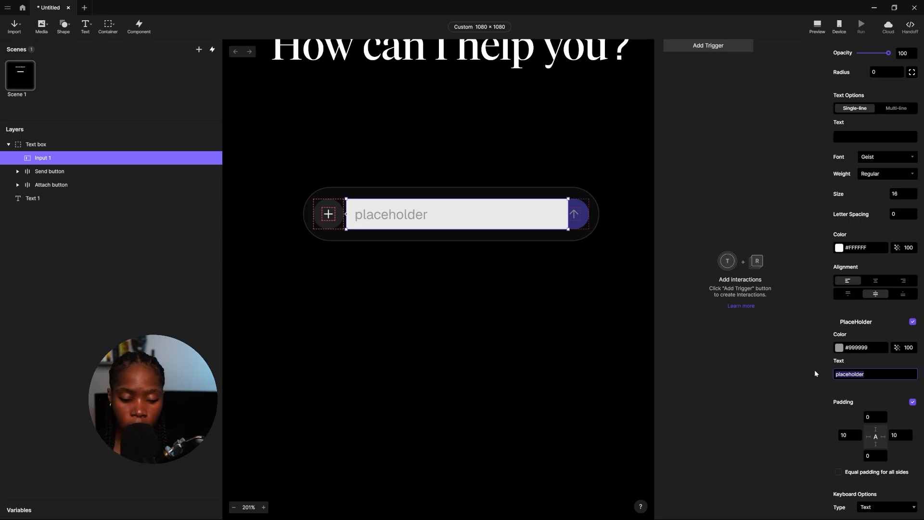
key(Caps_Lock)
text(A)
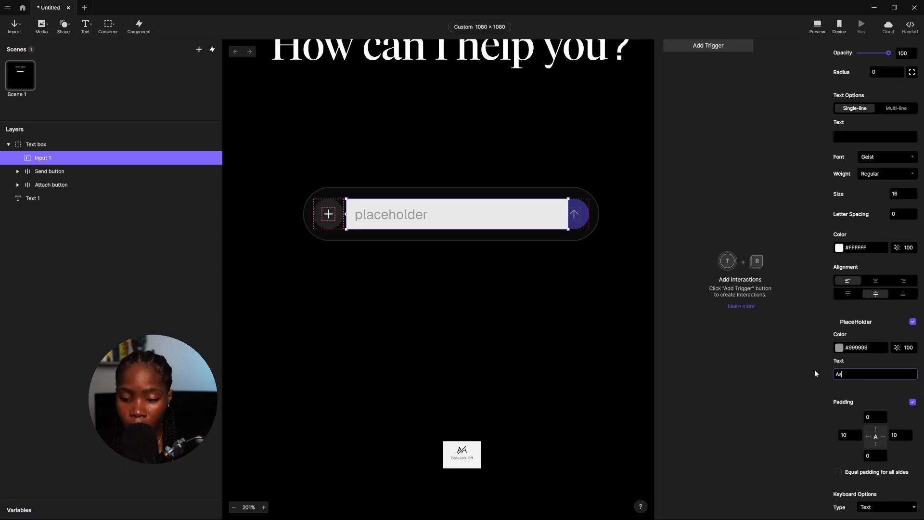
text(sk me )
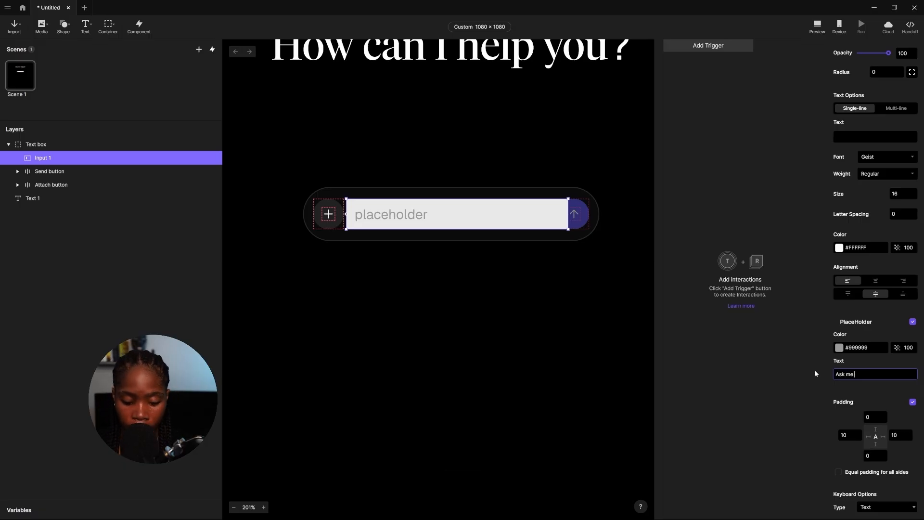
text(anything)
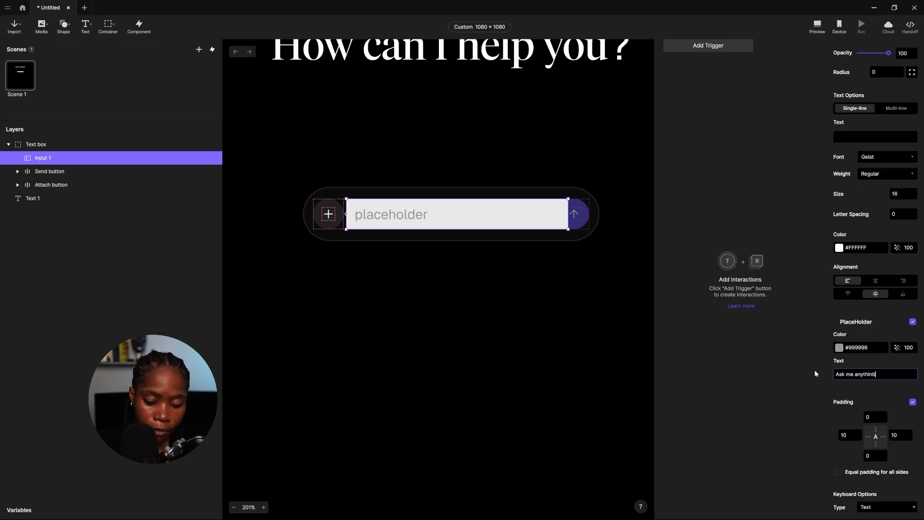
text(g.)
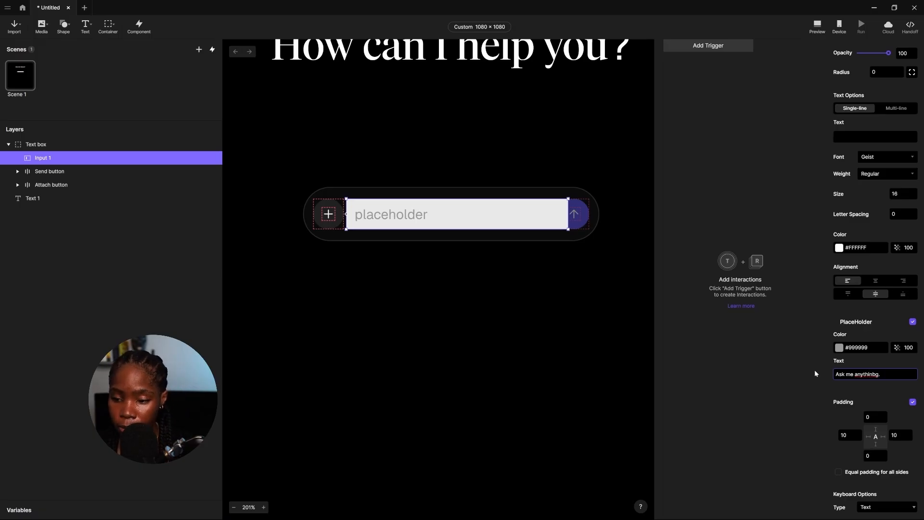
key(BackSpace)
key(BackSpace)
text(g)
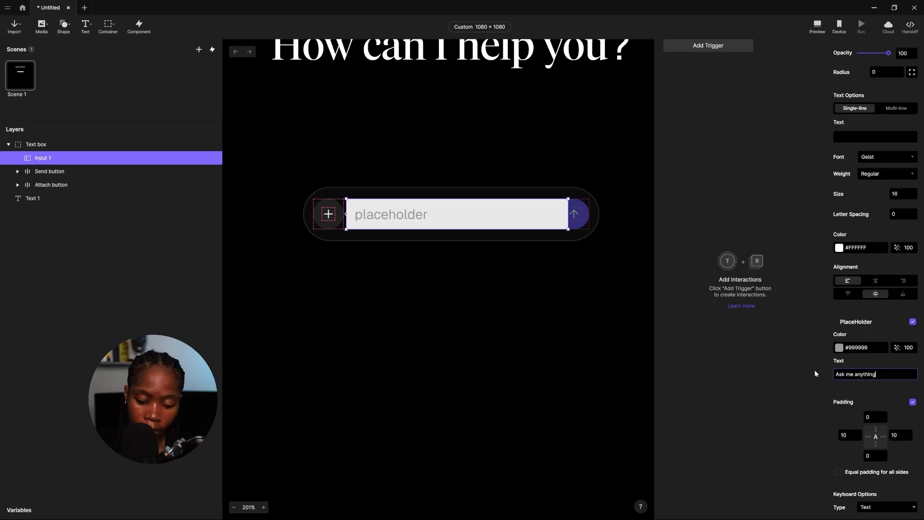
text(...)
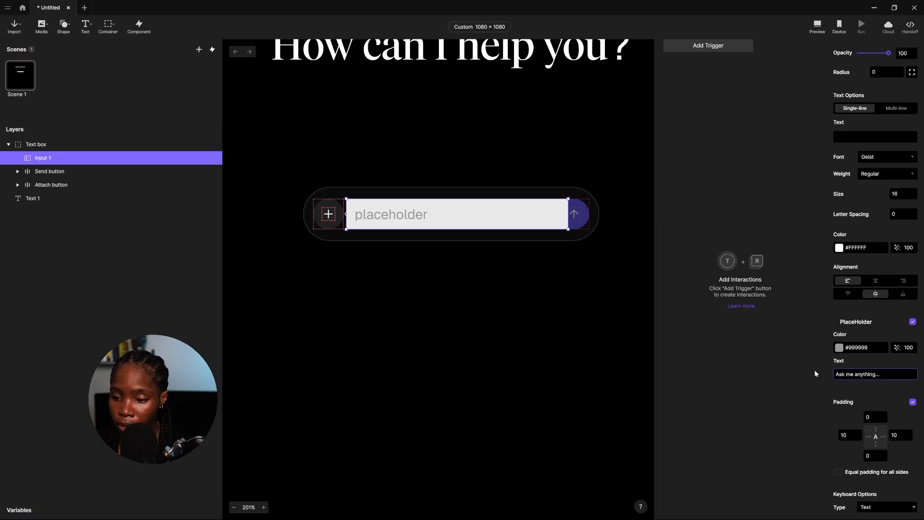
Set the input field's left padding to 0.
click(859, 439)
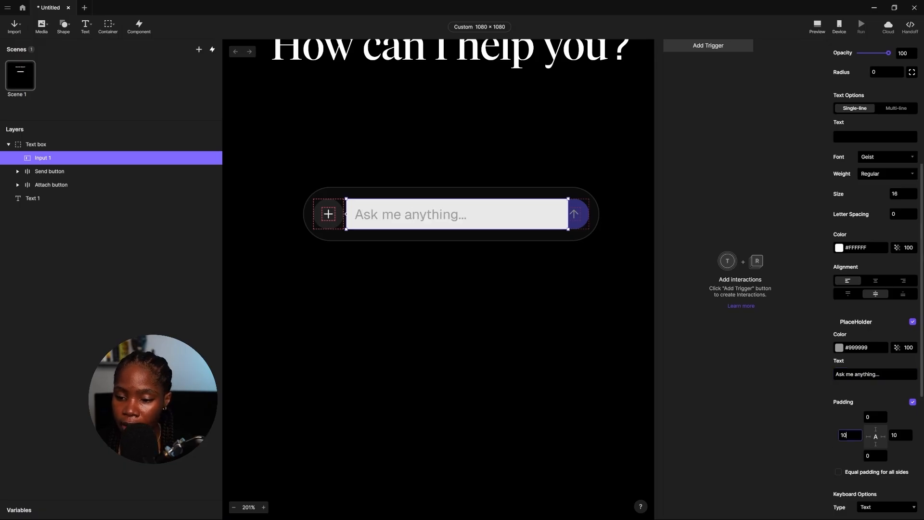
text(0)
key(Return)
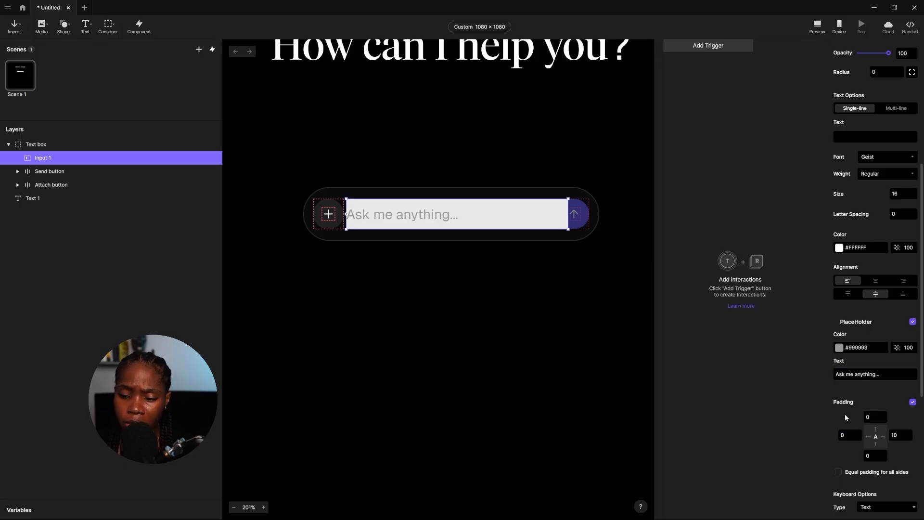
Turn off the input field's fill and deselect the layer.
scroll(864, 397, down, 2)
scroll(869, 307, down, 2)
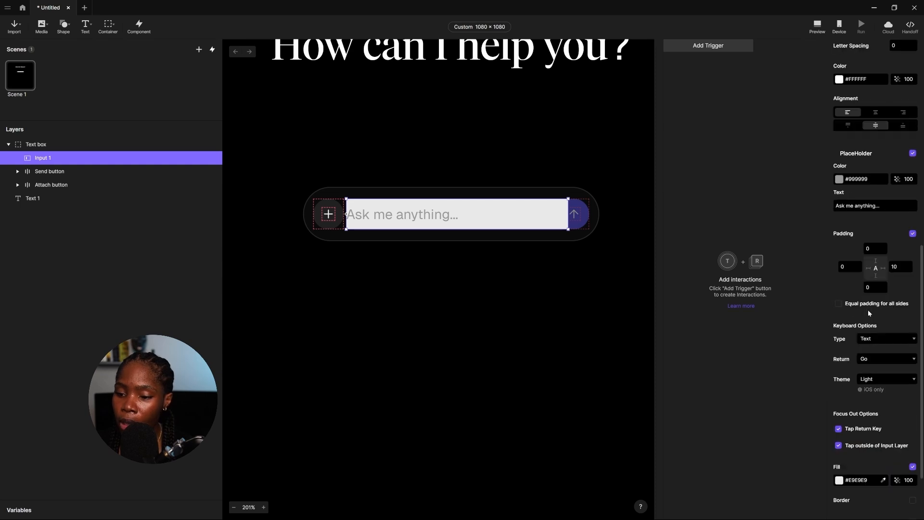
scroll(855, 307, down, 1)
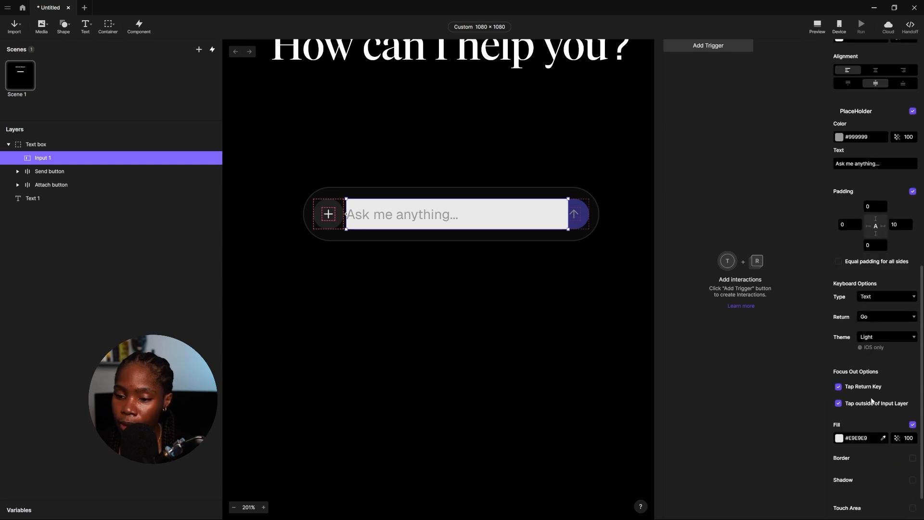
click(911, 424)
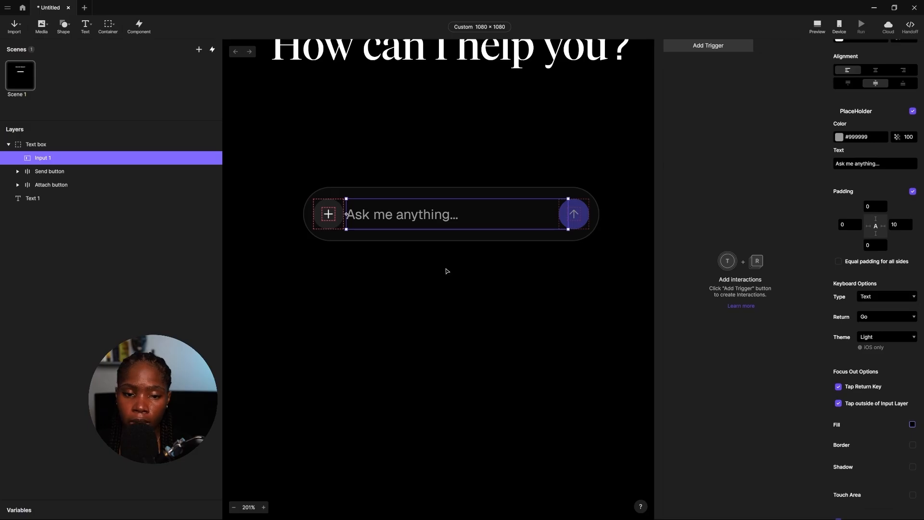
click(317, 274)
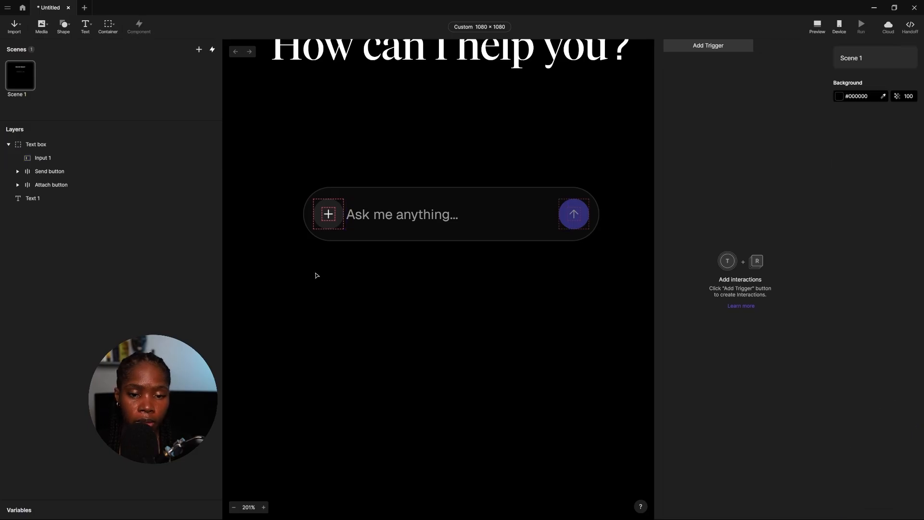
Nudge the input field away from the Attach button to X 56 and deselect it.
click(80, 158)
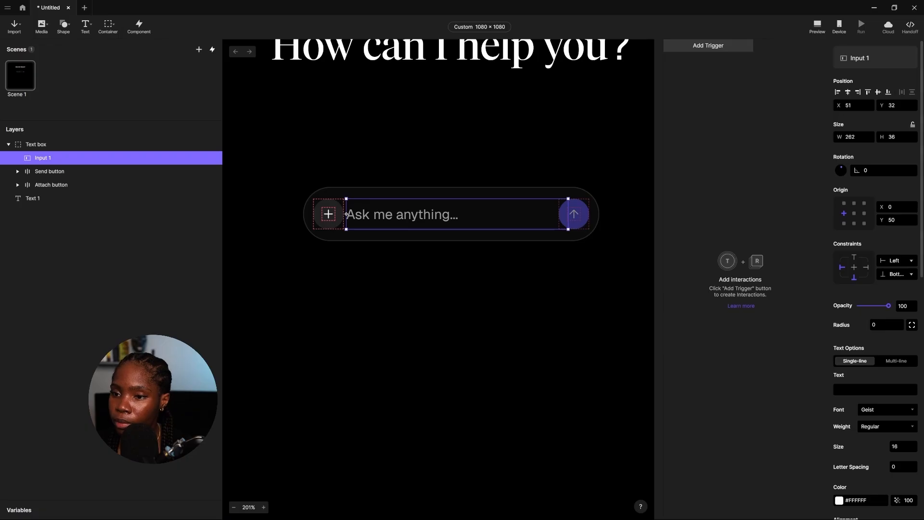
key(Right)
key(Right)
key(Right)
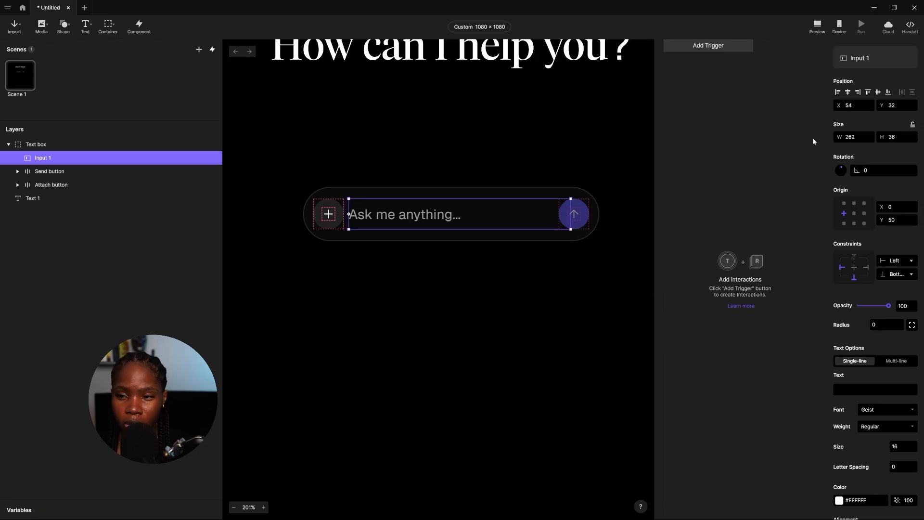
key(Right)
key(Right)
key(Right)
key(Right)
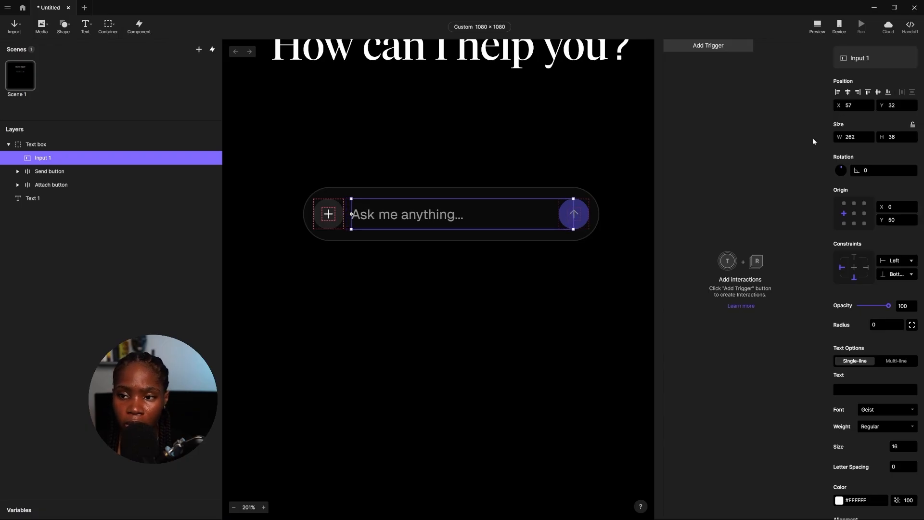
key(Left)
key(Left)
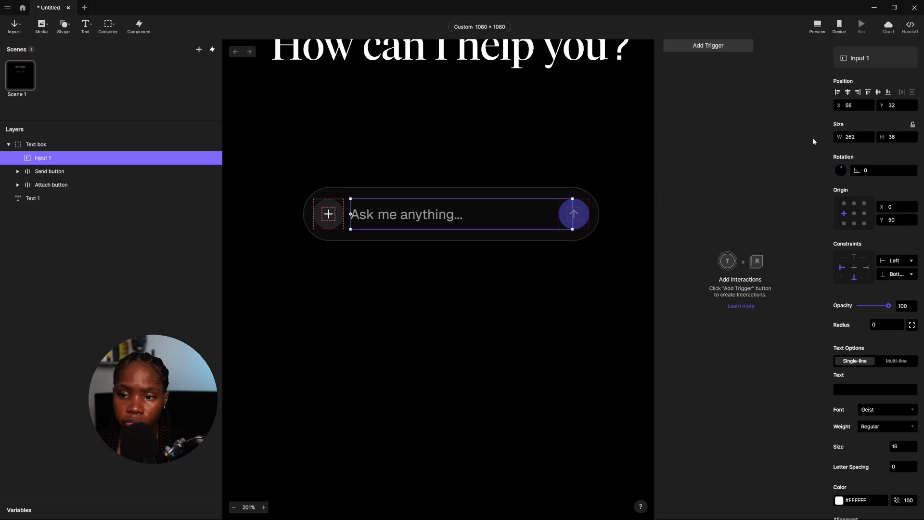
click(531, 295)
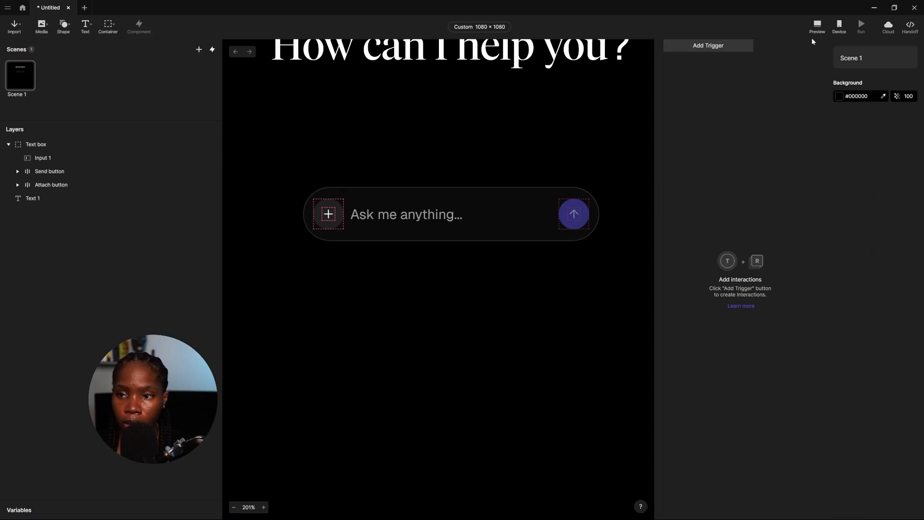
Preview the scene both maximized and in a smaller window to check the text box layout, and minimize the preview.
click(817, 26)
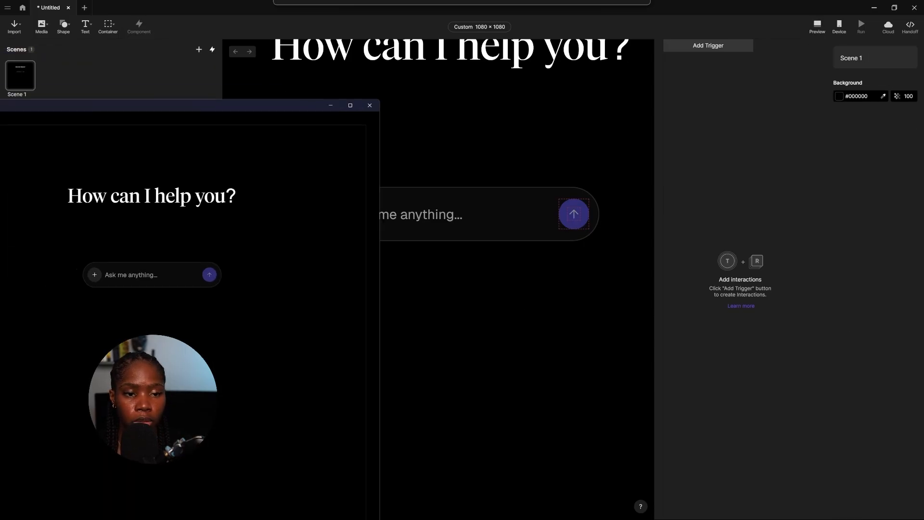
drag(193, 105, 663, 55)
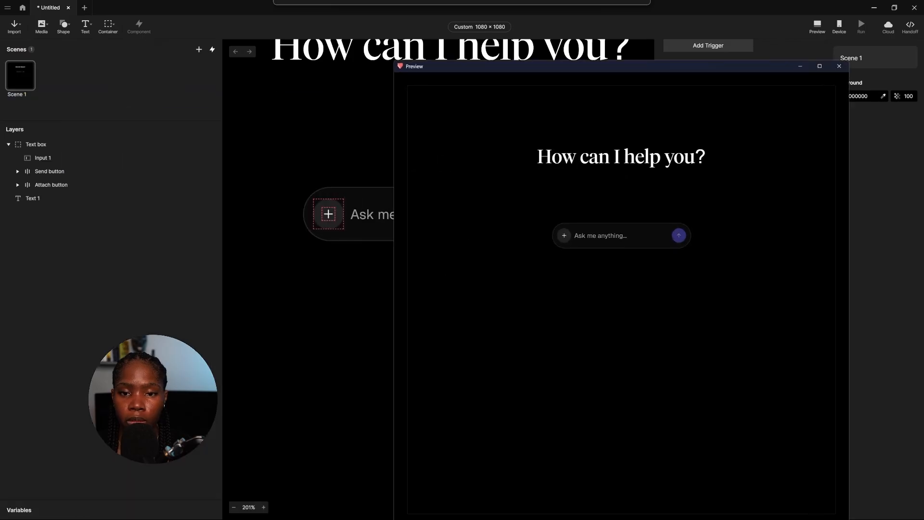
click(821, 57)
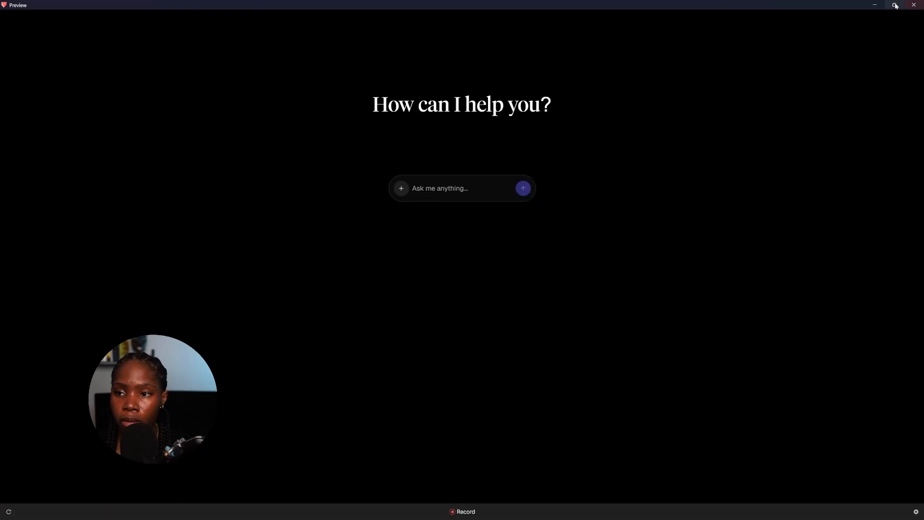
click(895, 7)
click(833, 56)
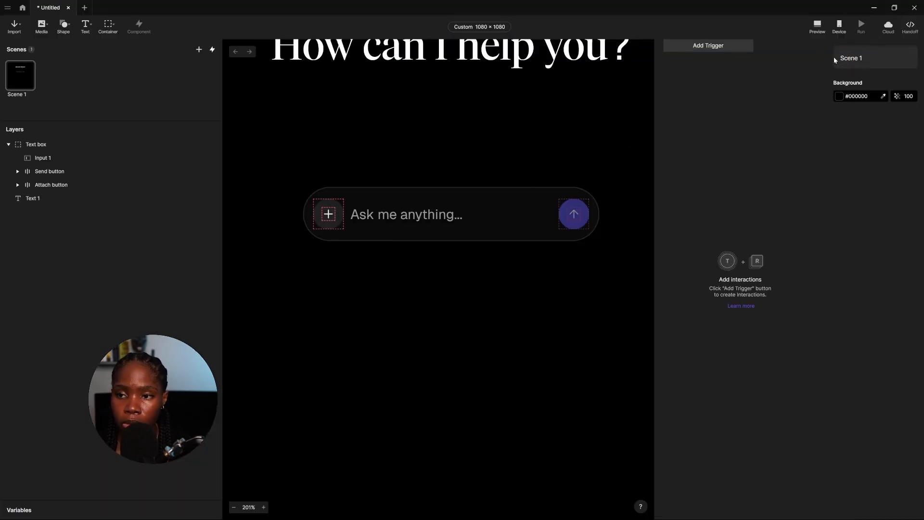
click(815, 27)
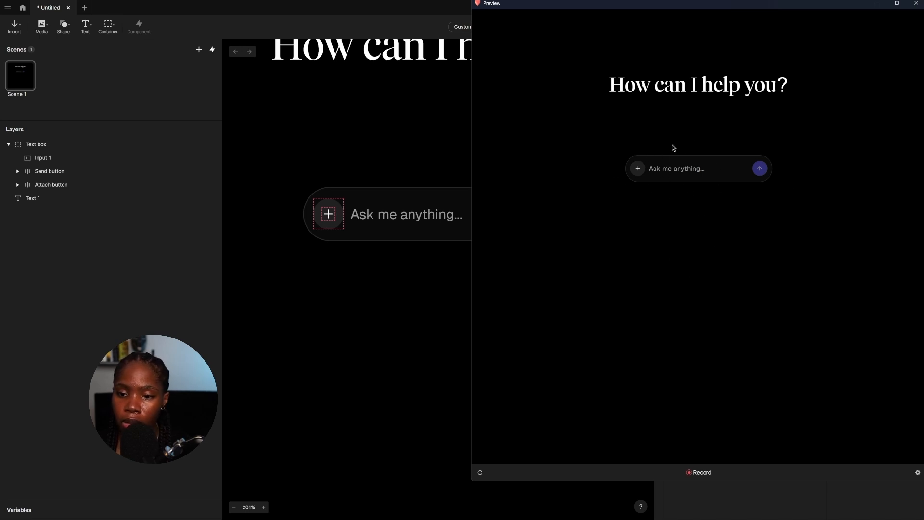
click(877, 4)
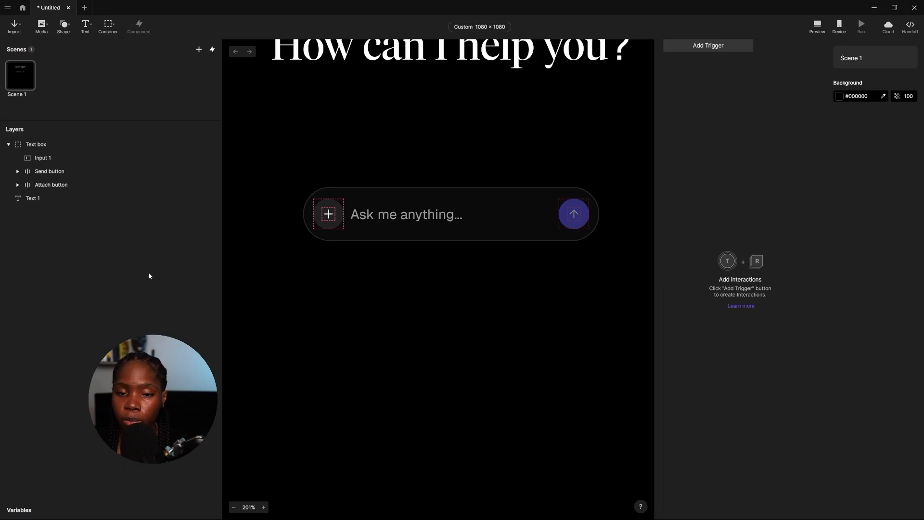
Draw a second input field about 337 × 64 over the text box and nest it inside the Text box container above Input 1.
click(86, 27)
click(96, 56)
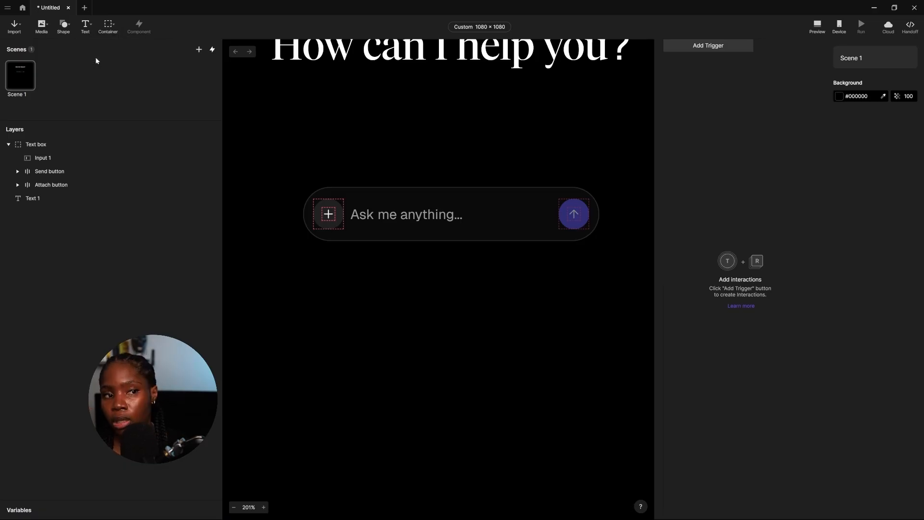
click(308, 187)
drag(414, 232, 593, 240)
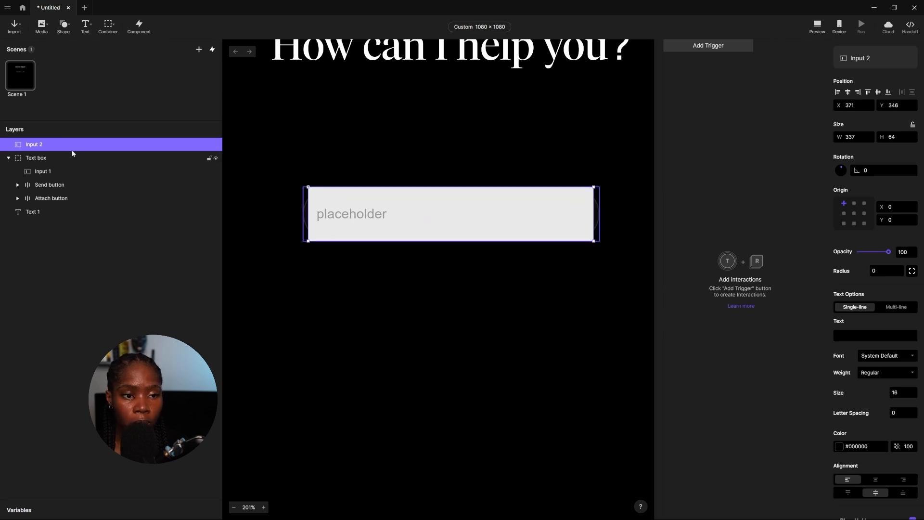
drag(72, 146, 75, 172)
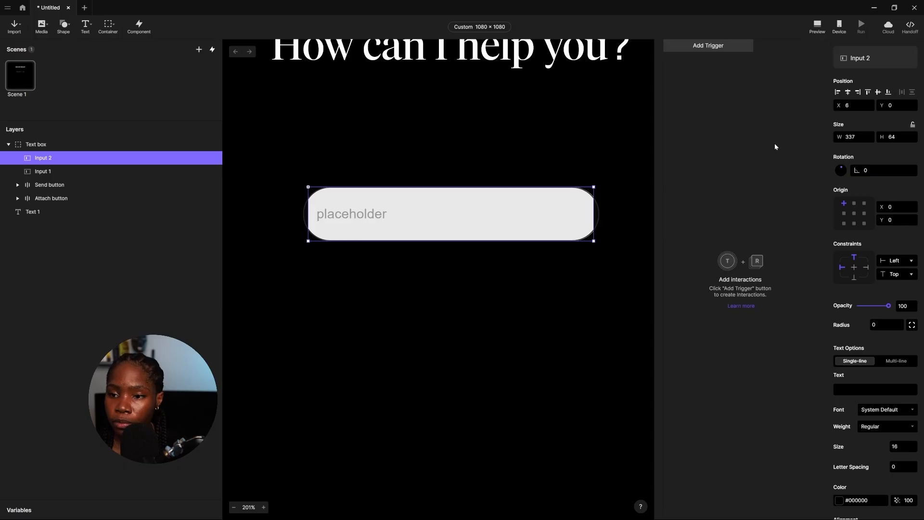
Set the new input field's width to 424 and its height to 64+44.
click(850, 137)
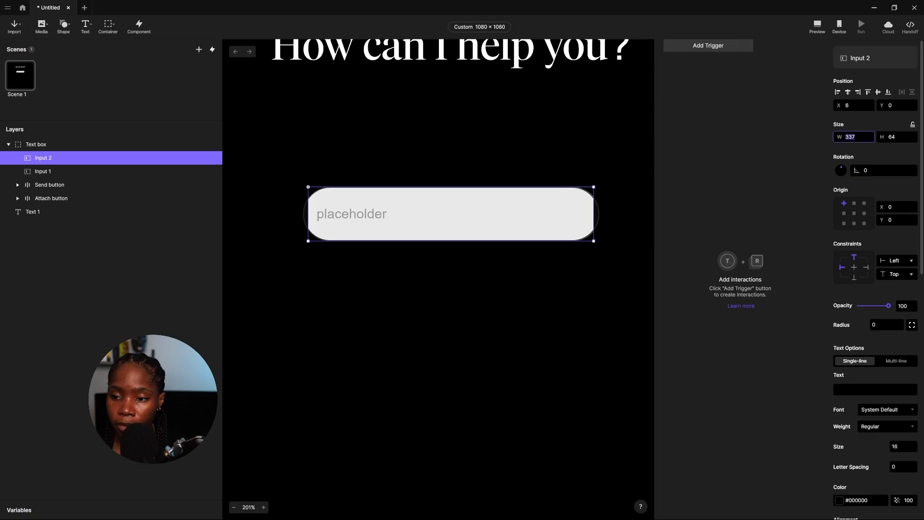
text(424)
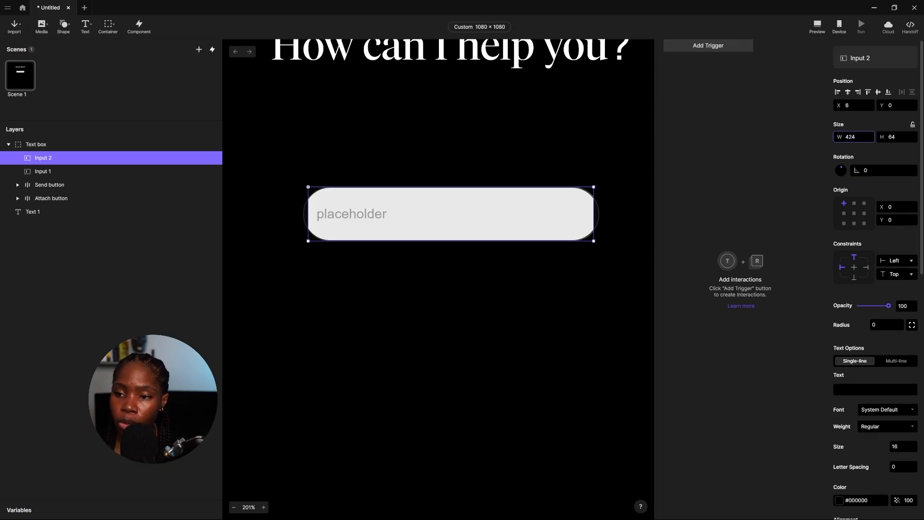
click(870, 147)
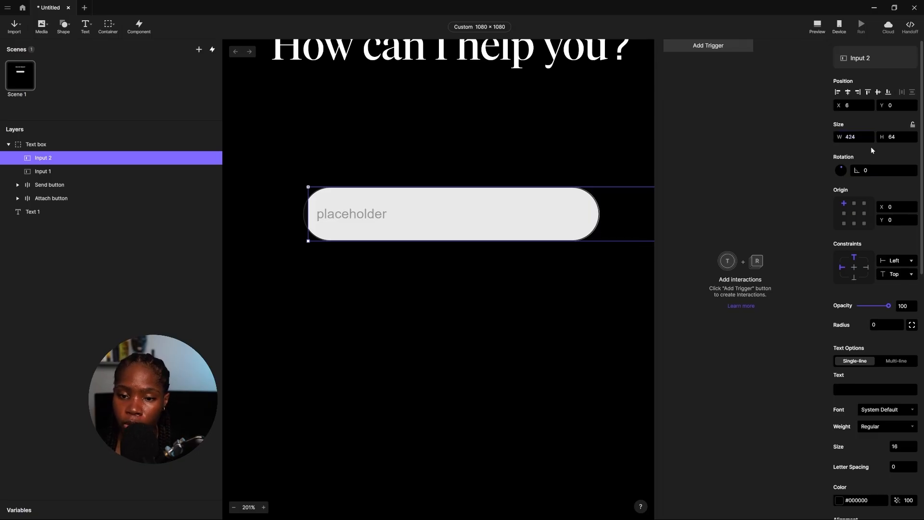
click(892, 137)
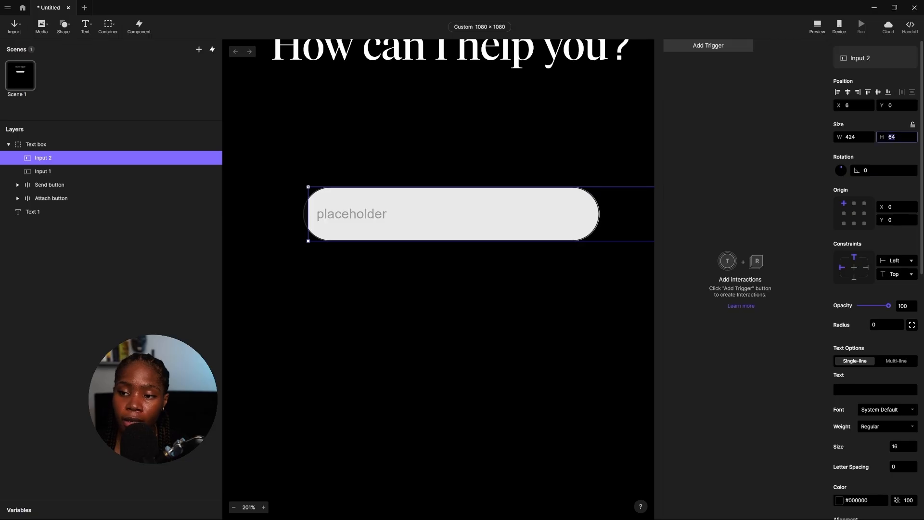
text(64)
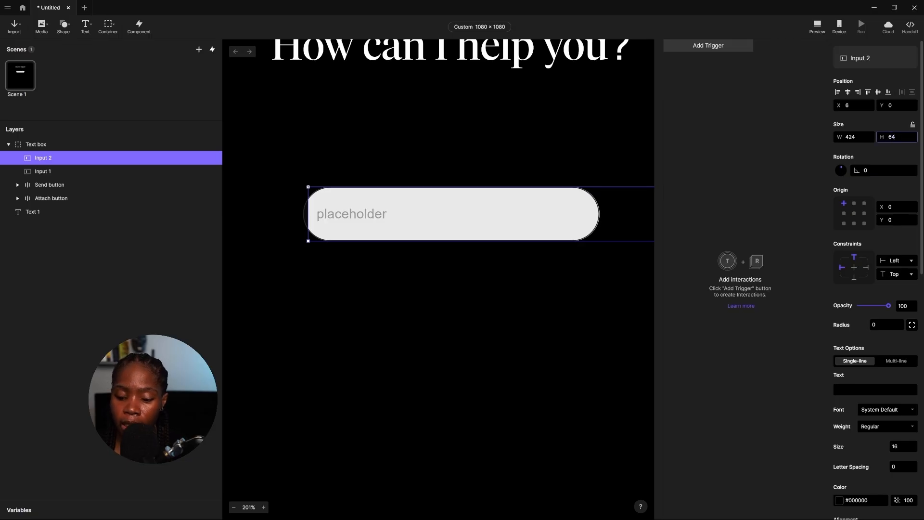
text(+44)
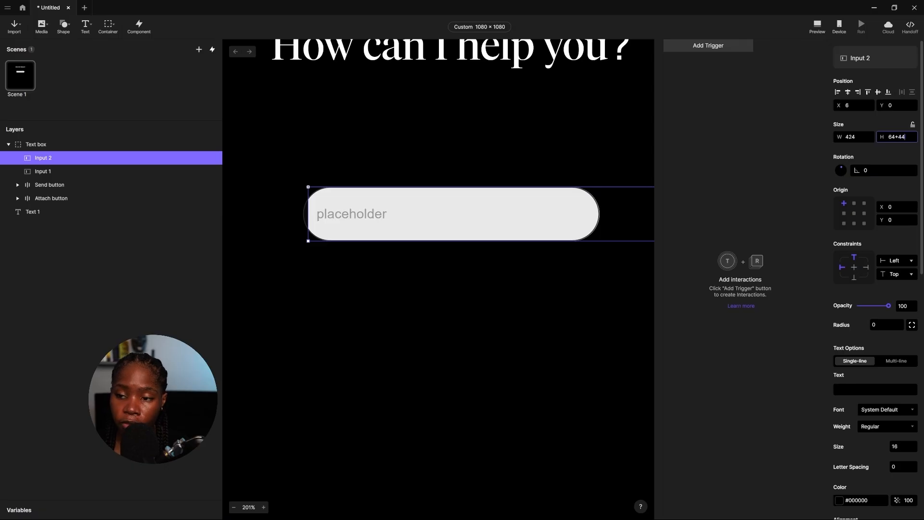
key(Return)
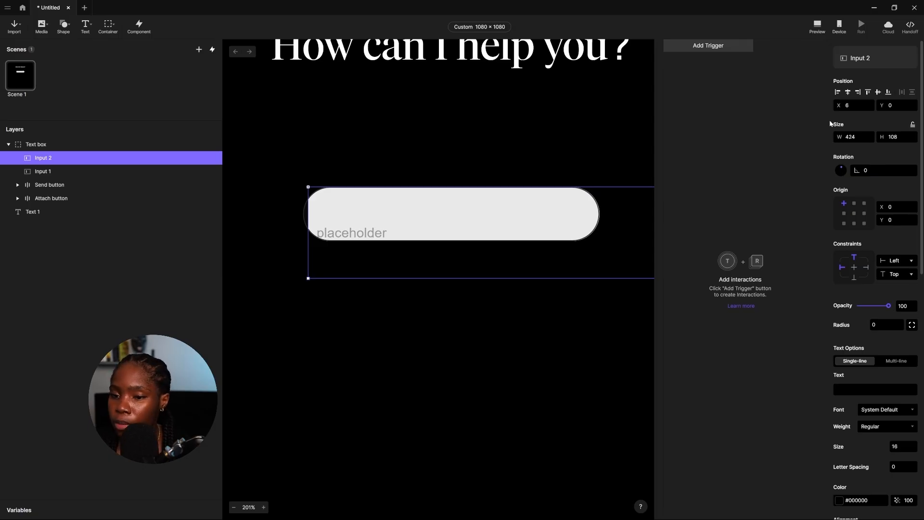
Align Input 2 to the text box's left and bottom edges, with a top-center origin and a Bottom vertical constraint.
click(837, 92)
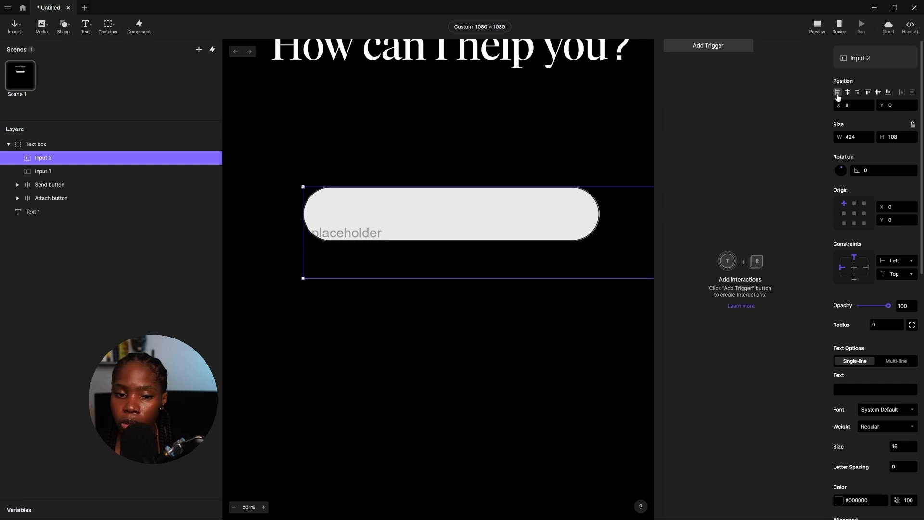
click(878, 92)
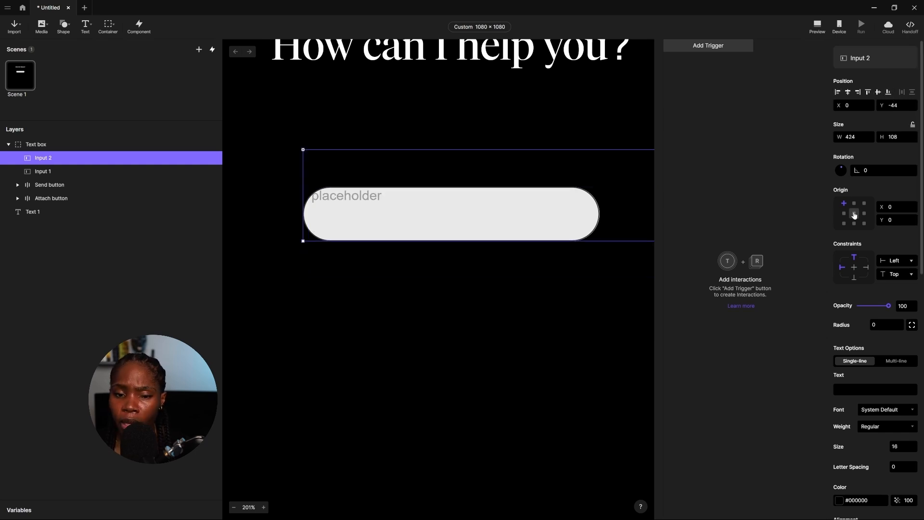
click(853, 203)
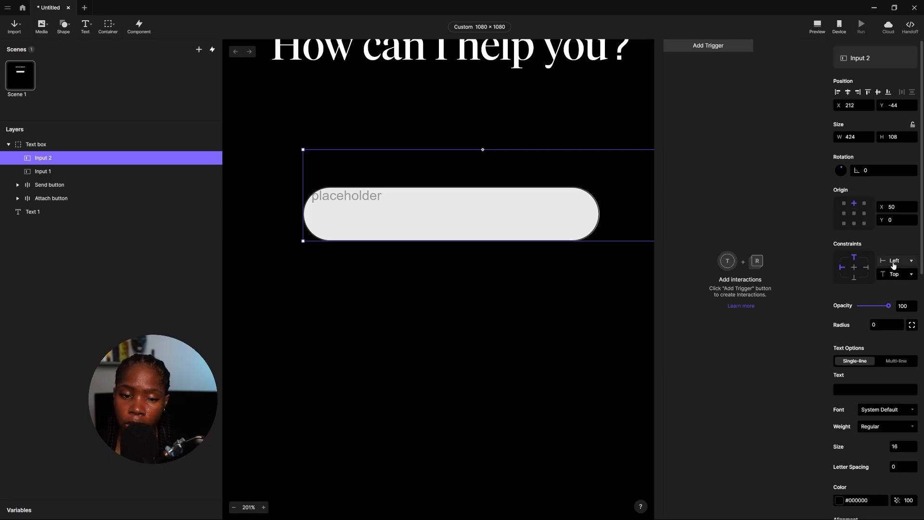
click(896, 282)
click(896, 303)
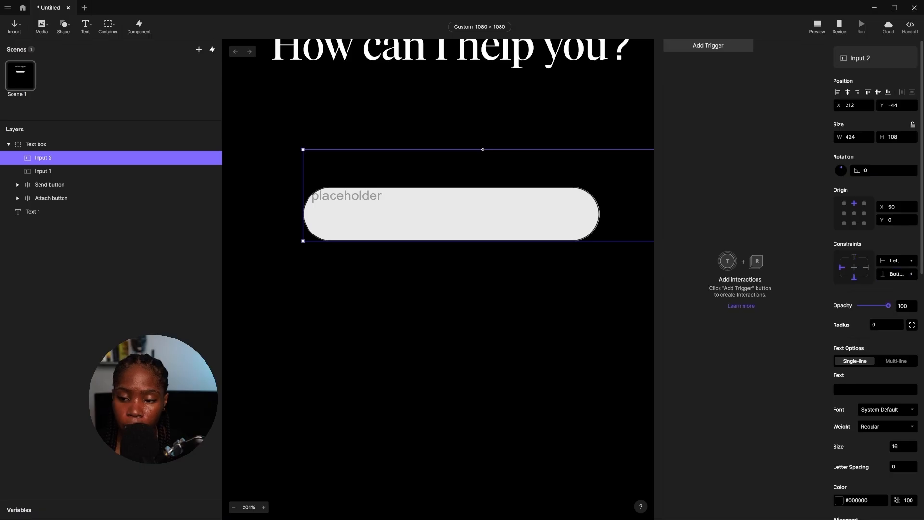
Make Input 2 multi-line with auto height and a maximum height of 350.
scroll(841, 316, down, 3)
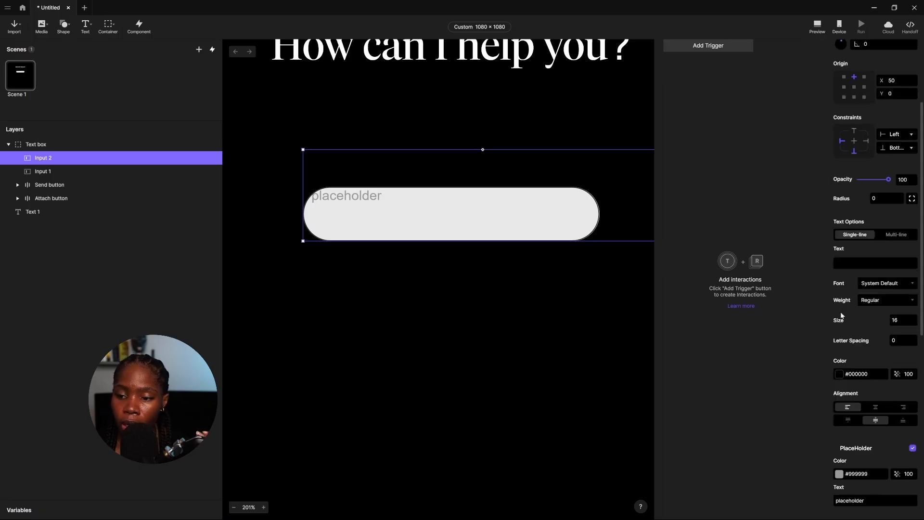
click(886, 235)
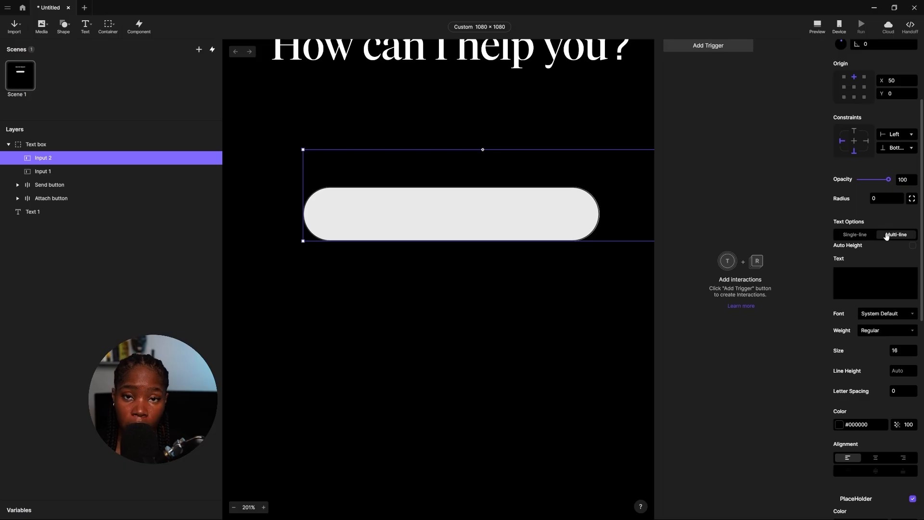
click(912, 246)
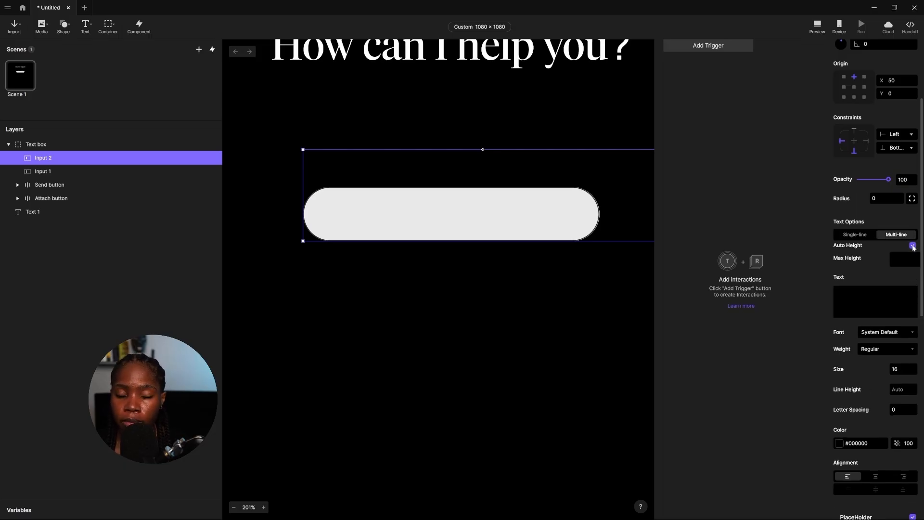
click(905, 259)
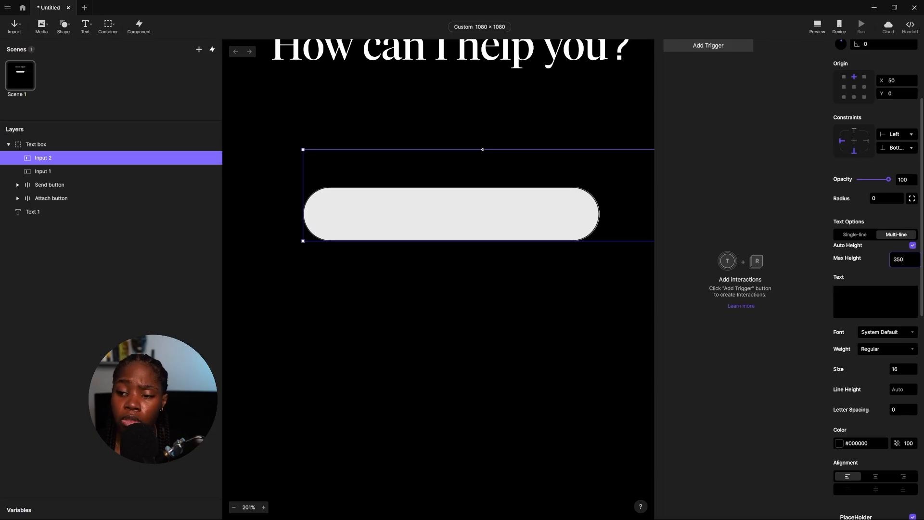
key(Return)
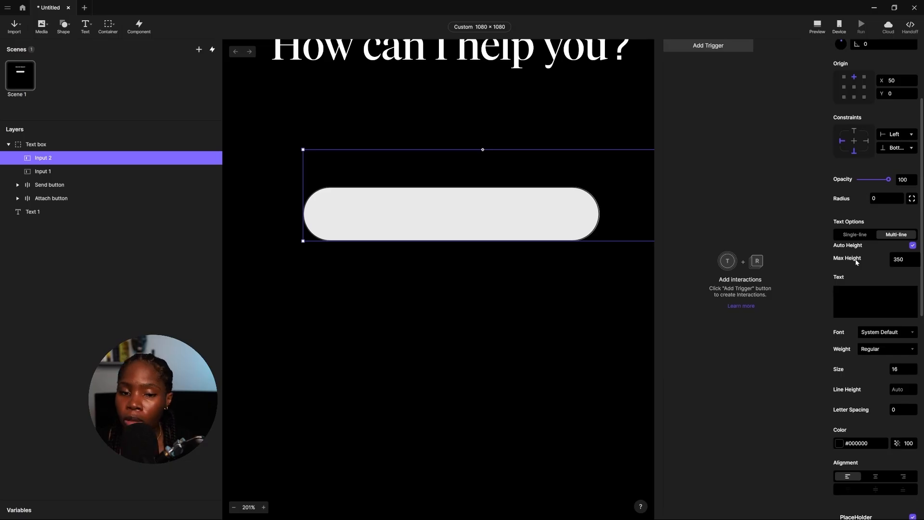
Set Input 2's font to Geist and its text color to white (#FFFFFF).
scroll(876, 281, down, 3)
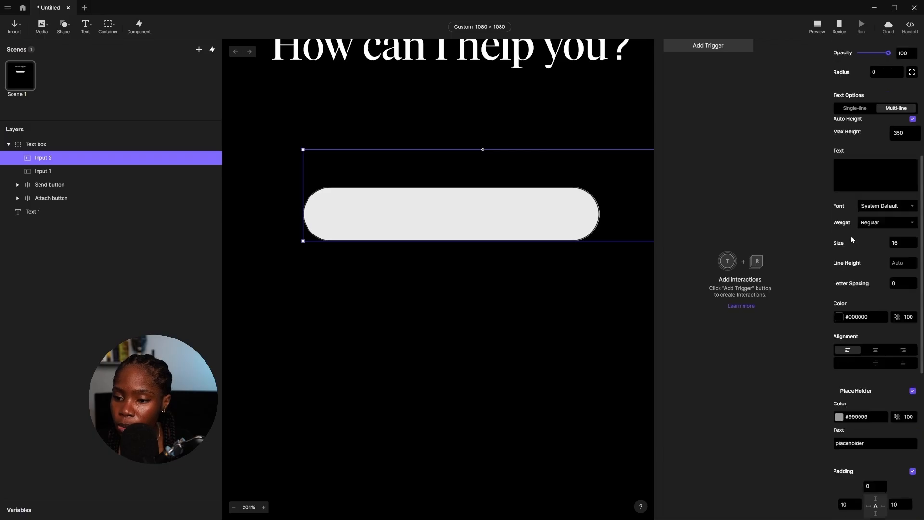
click(887, 205)
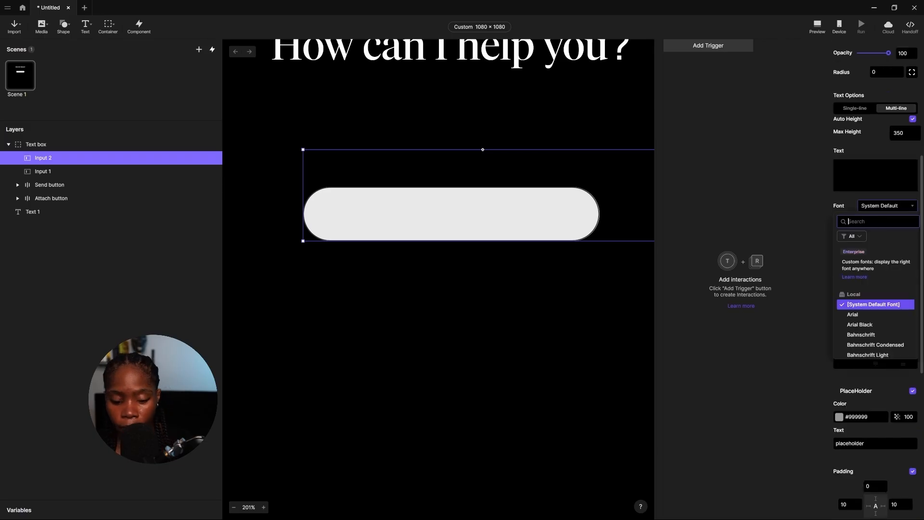
text(geis)
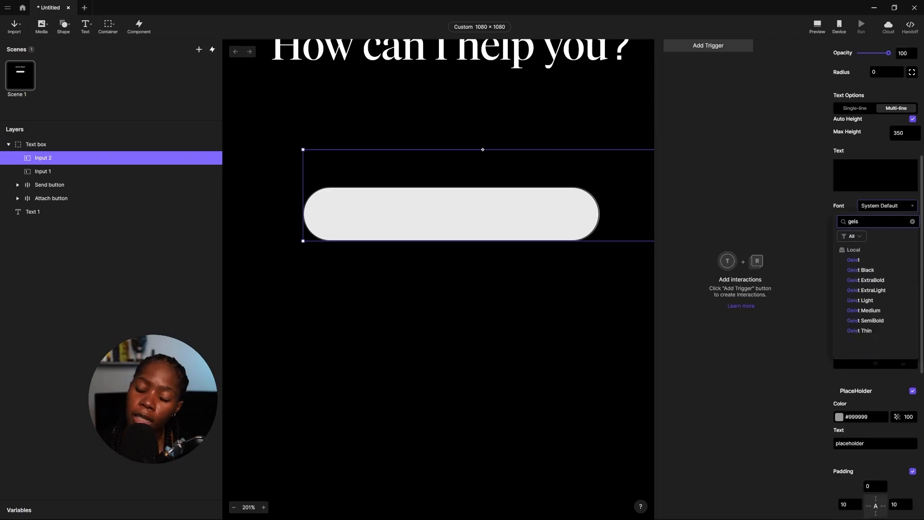
click(860, 260)
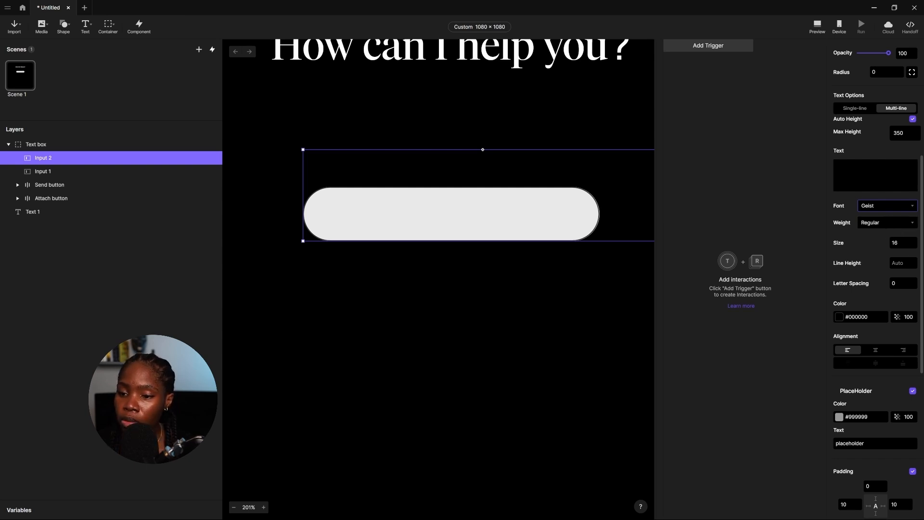
scroll(846, 284, down, 1)
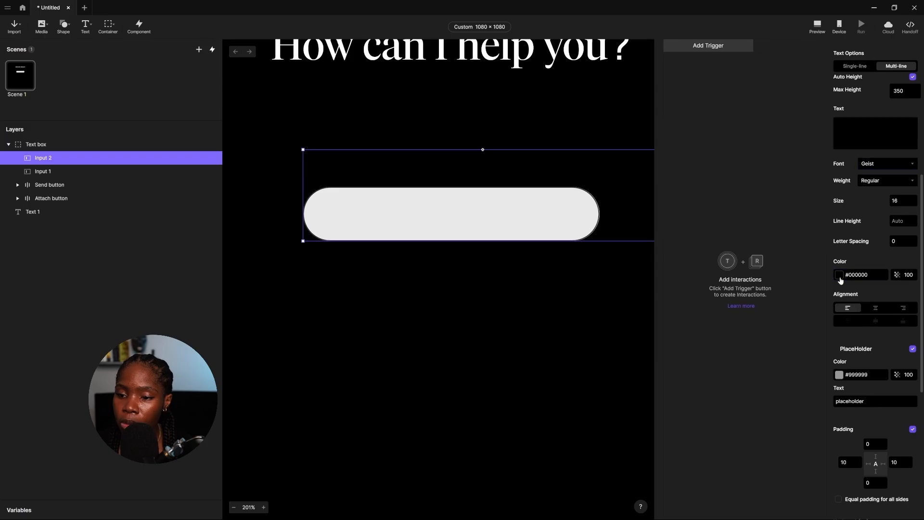
click(840, 275)
click(786, 346)
Change Input 2's placeholder text to "Ask me anything...".
scroll(875, 217, down, 2)
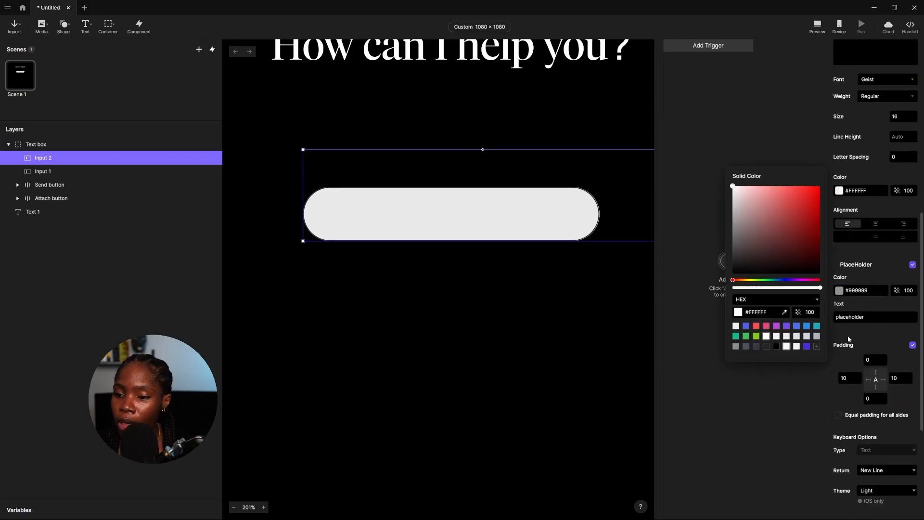
drag(866, 317, 823, 314)
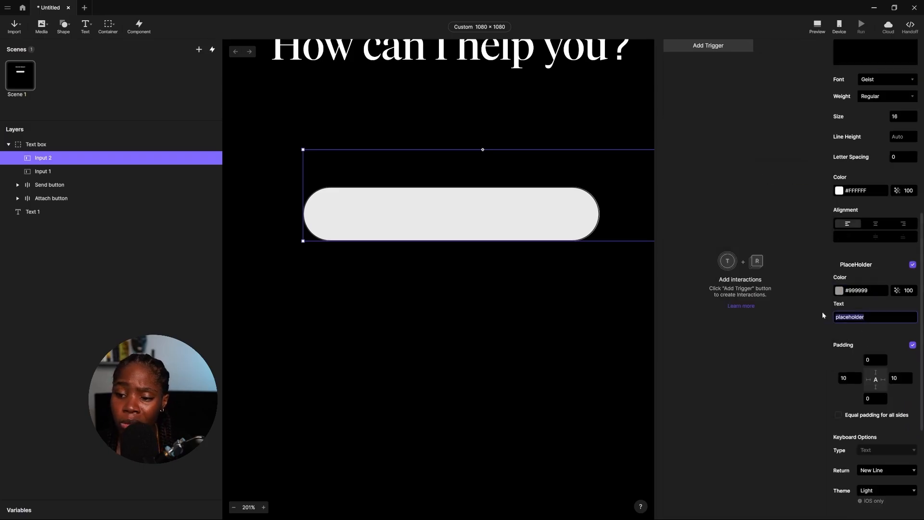
key(Caps_Lock)
text(A)
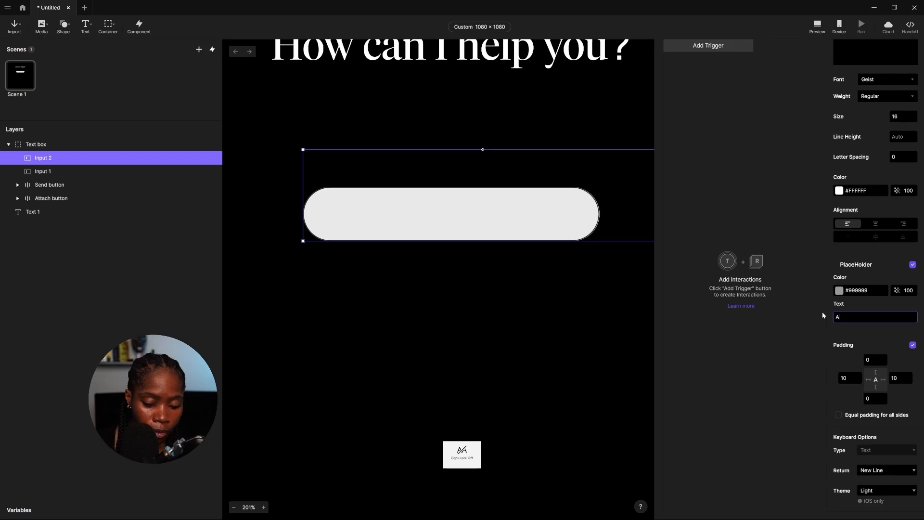
text(sk me)
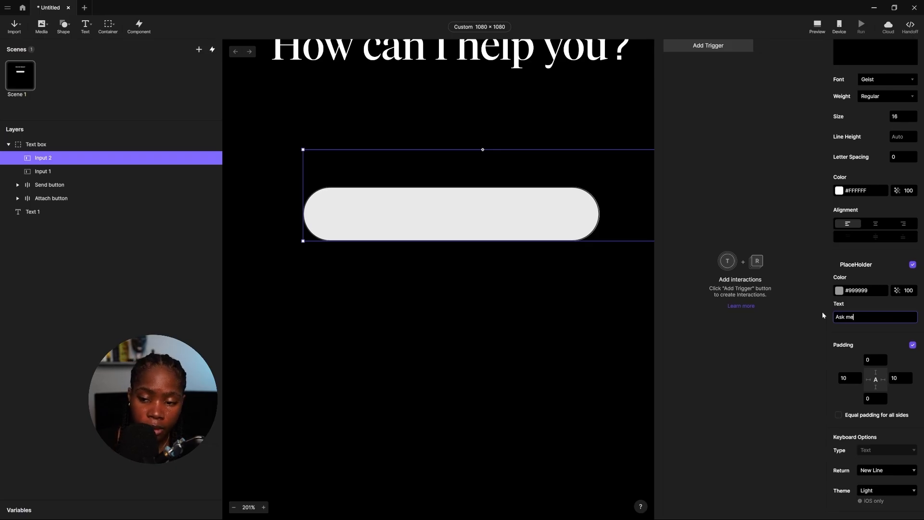
text( anything...)
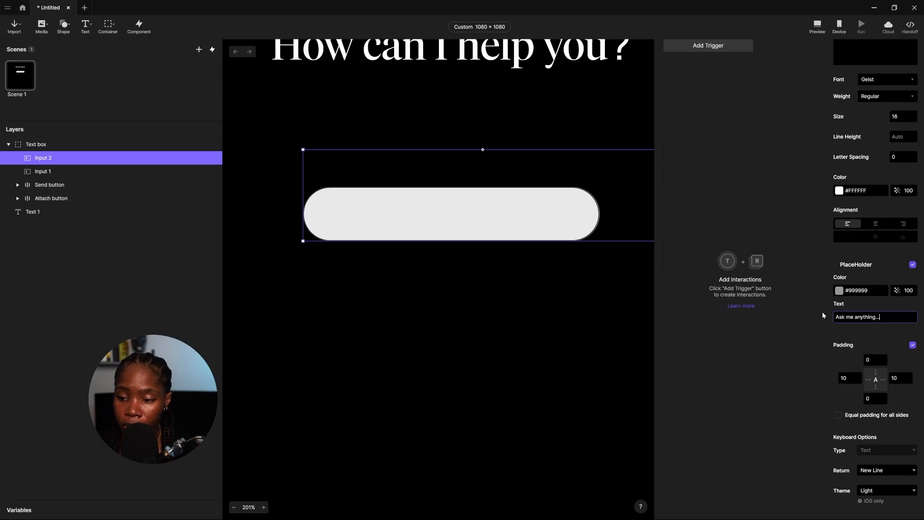
click(855, 260)
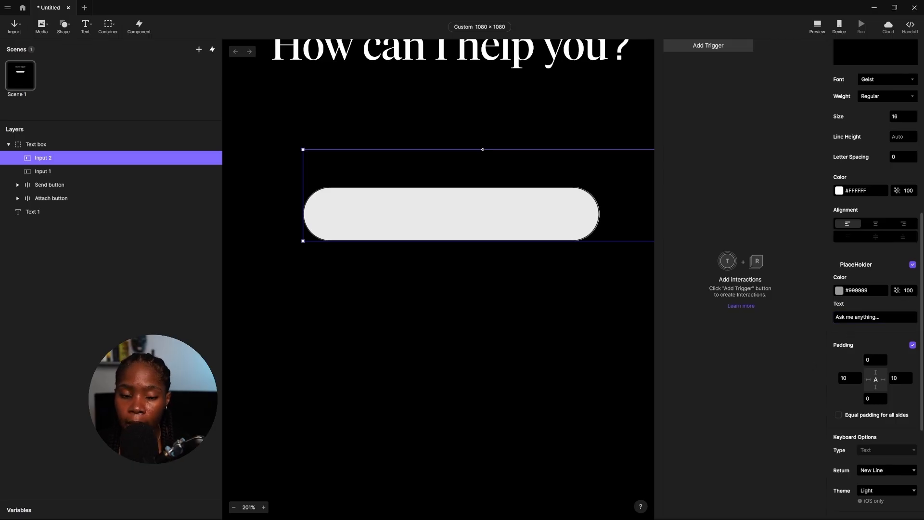
Set Input 2's left and right padding to 24 and its top padding to 16.
click(852, 382)
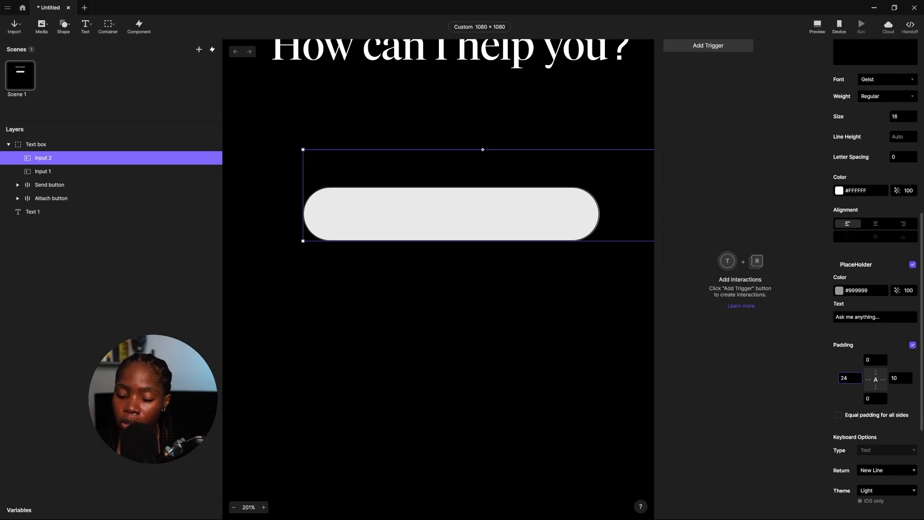
text(24)
key(Tab)
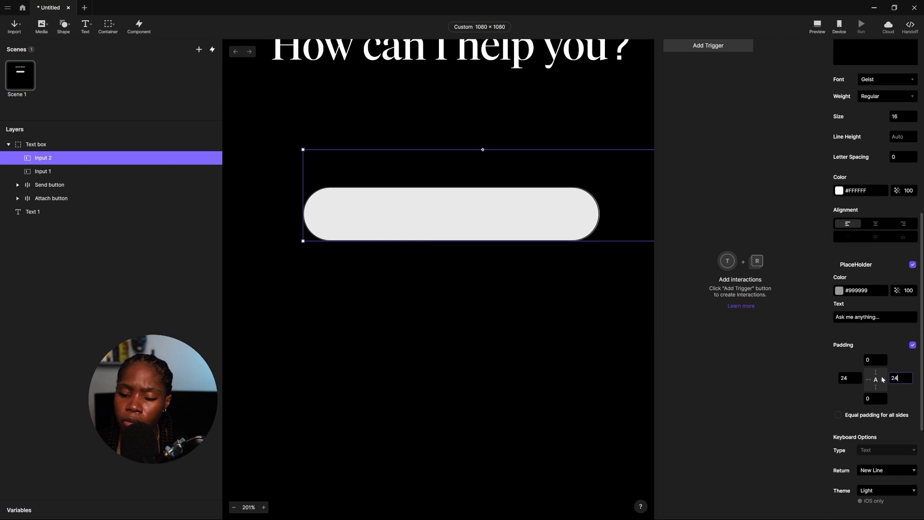
text(24)
key(Tab)
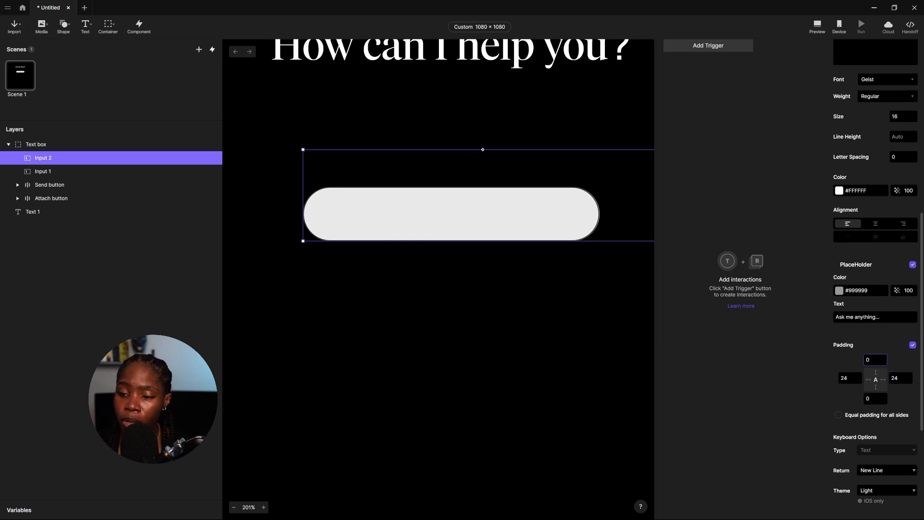
key(BackSpace)
key(BackSpace)
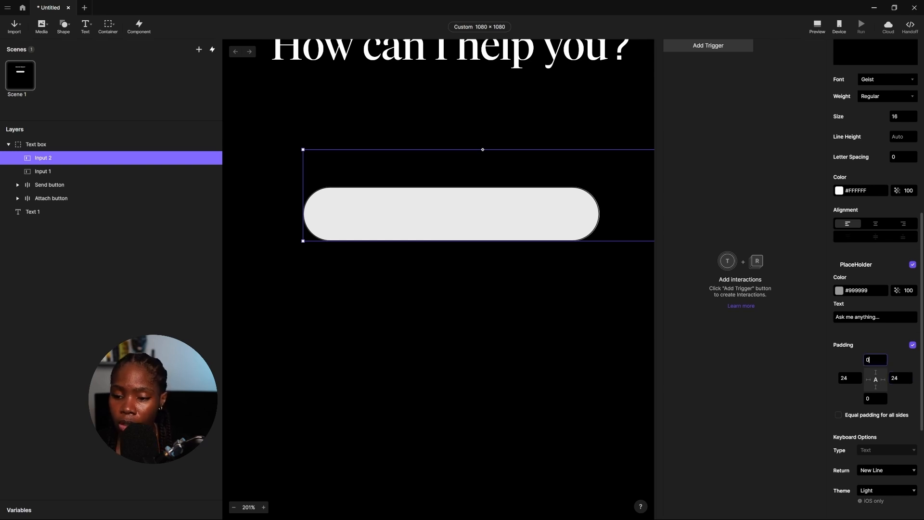
text(16)
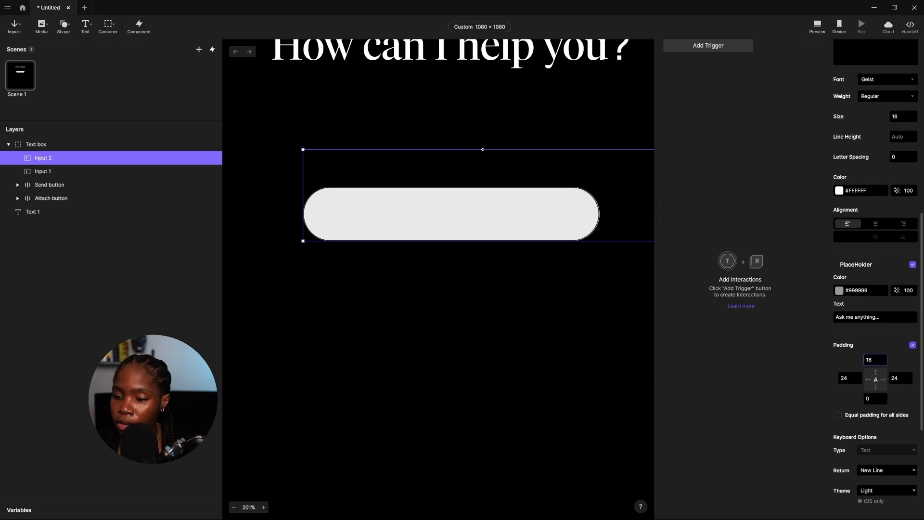
Set Input 2's bottom padding to 60 and remove its fill.
click(870, 398)
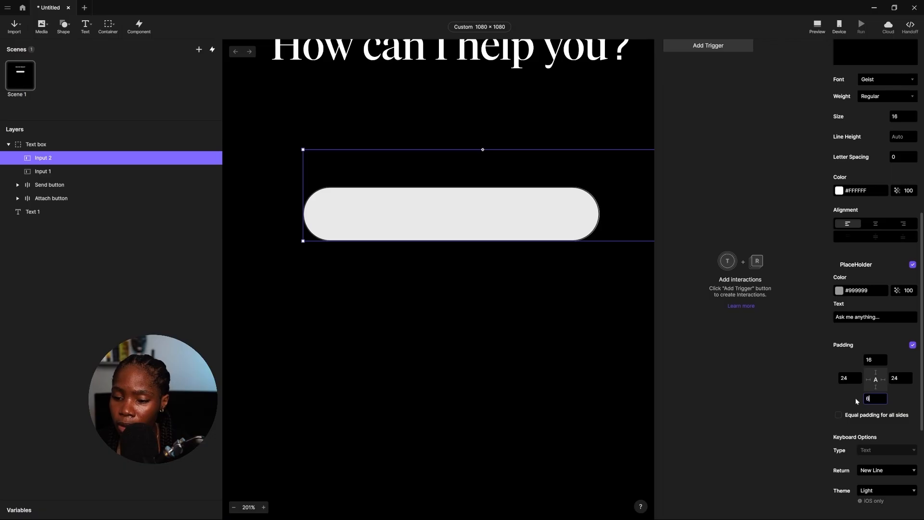
key(Return)
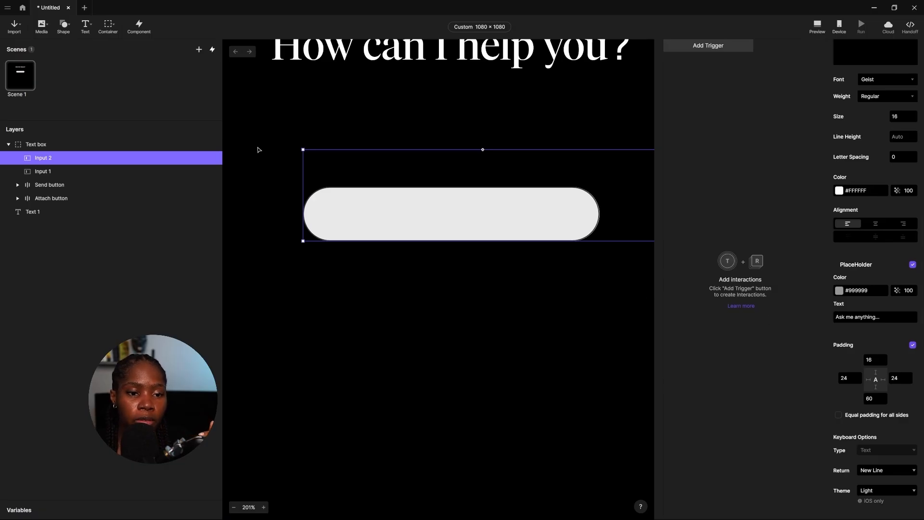
click(215, 159)
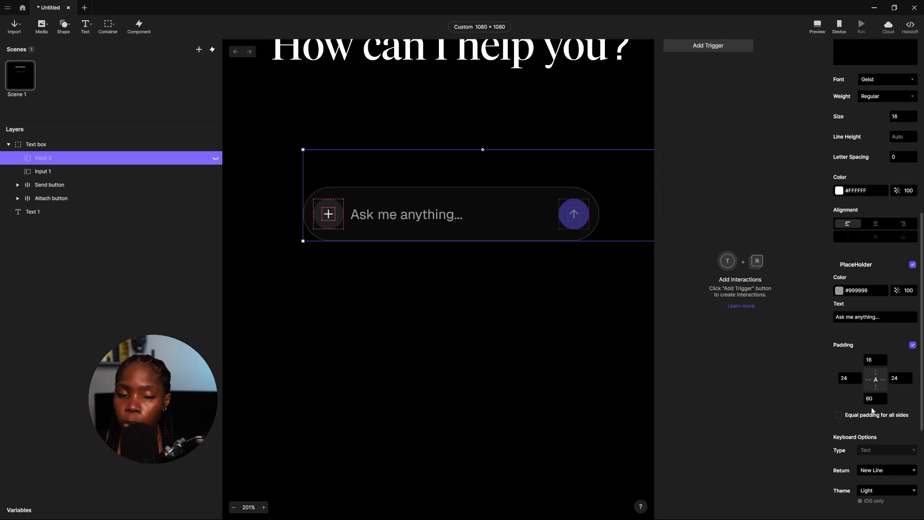
scroll(865, 410, down, 3)
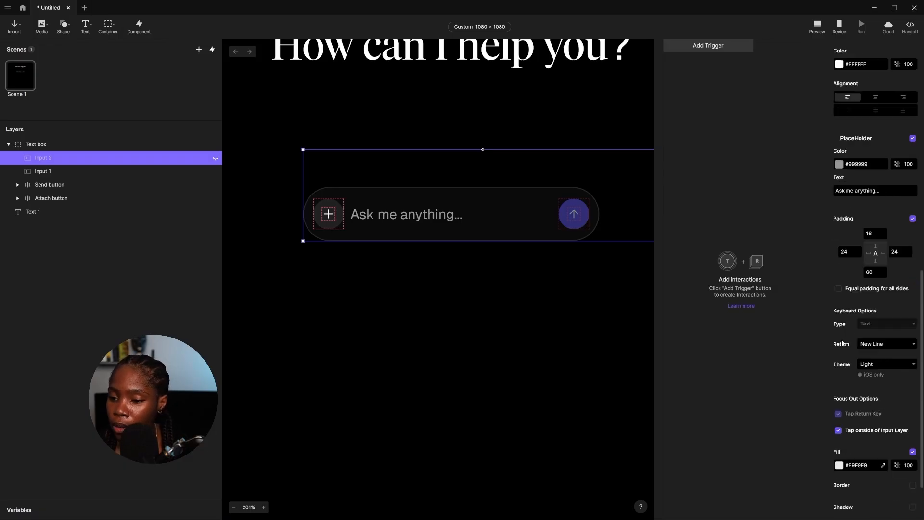
click(215, 158)
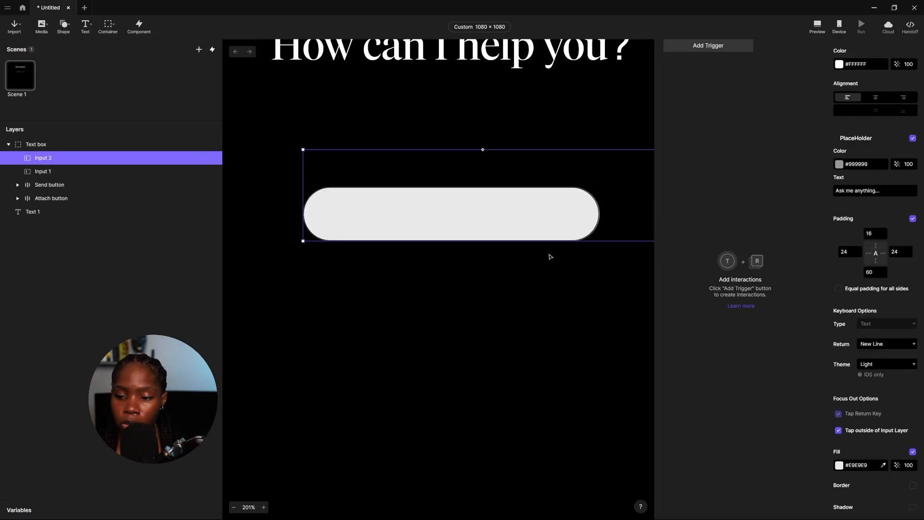
scroll(904, 405, down, 2)
click(912, 384)
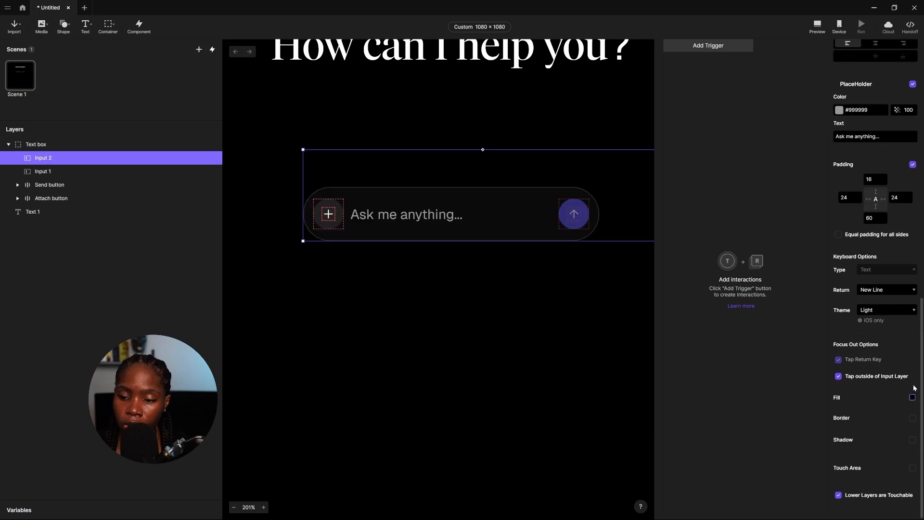
Reduce Input 2's opacity to 0, and check the design in the preview window.
scroll(905, 337, up, 10)
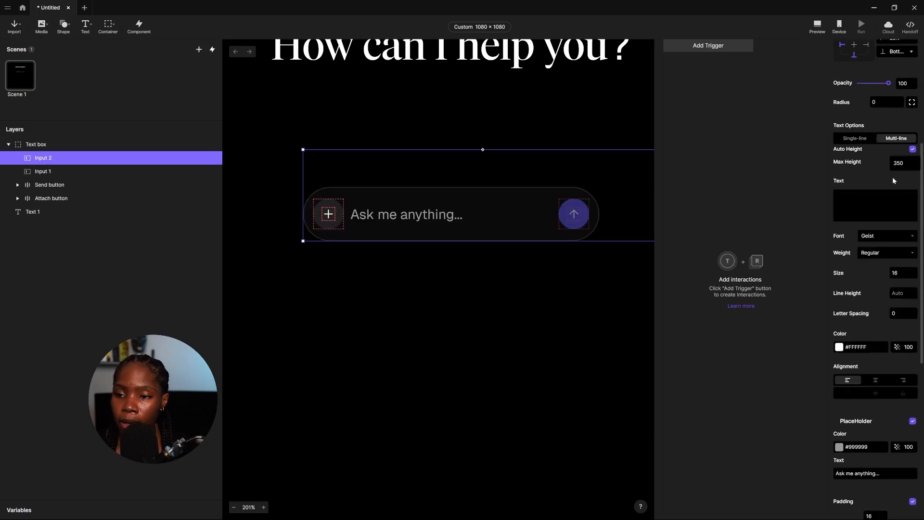
drag(888, 82, 755, 82)
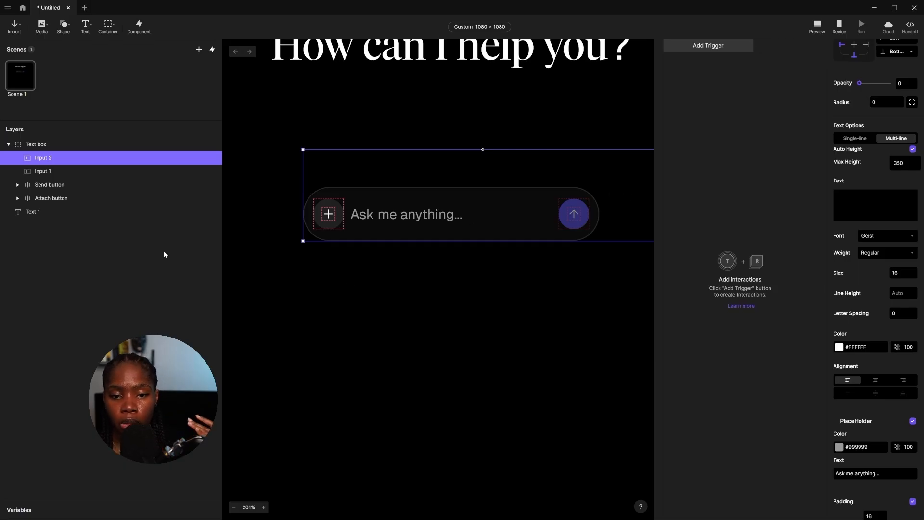
click(147, 287)
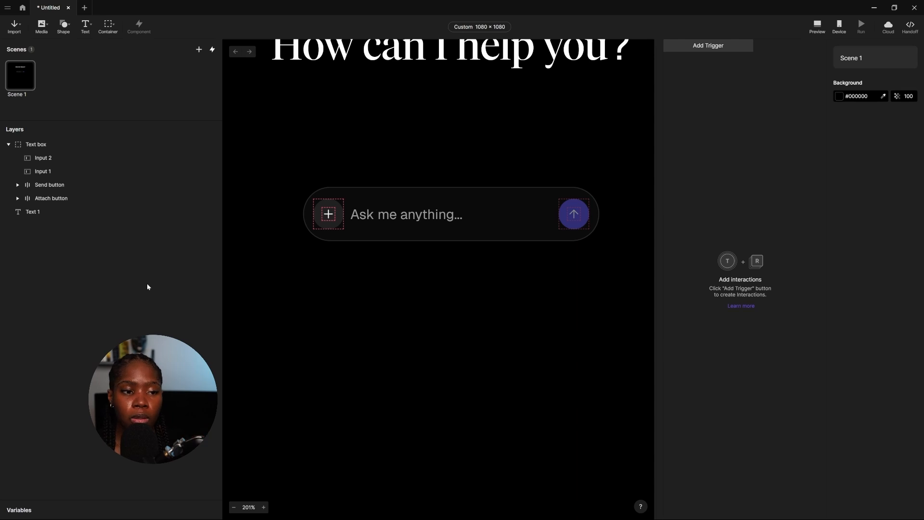
click(818, 25)
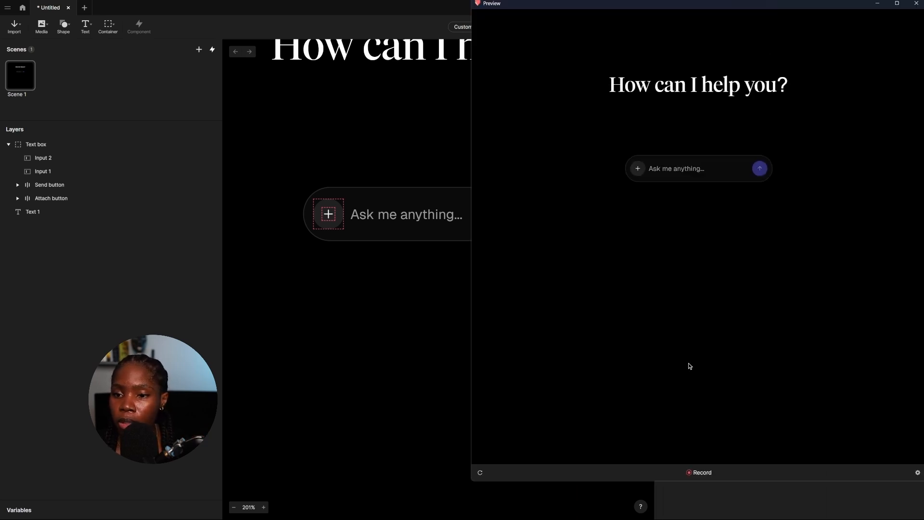
click(876, 4)
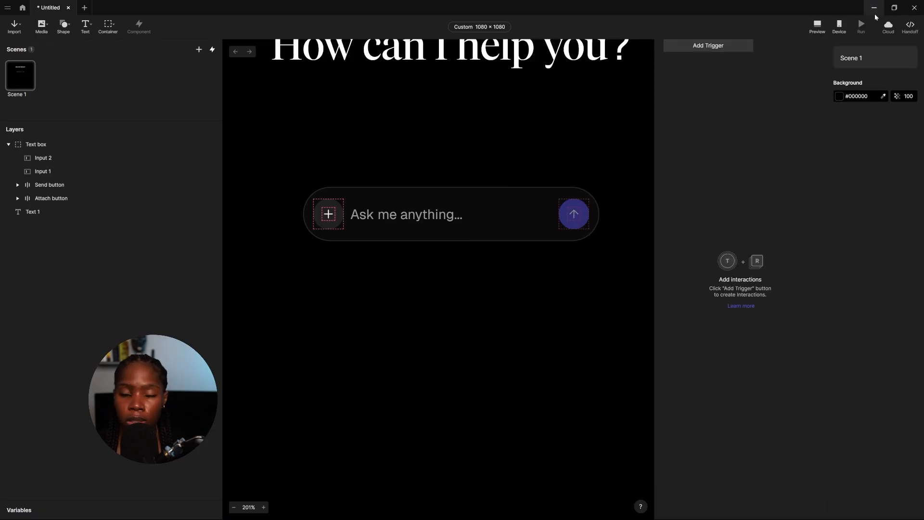
Add a Mouse Over trigger to the Text box container.
click(703, 48)
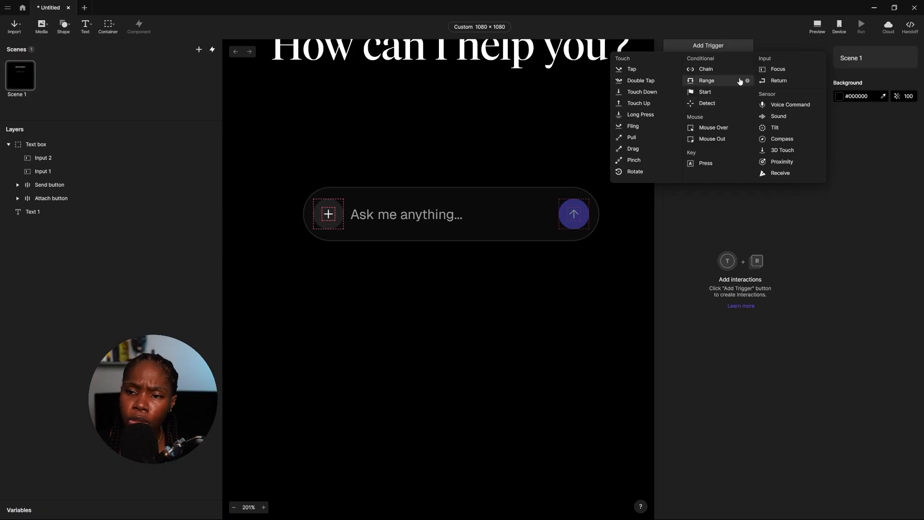
click(713, 128)
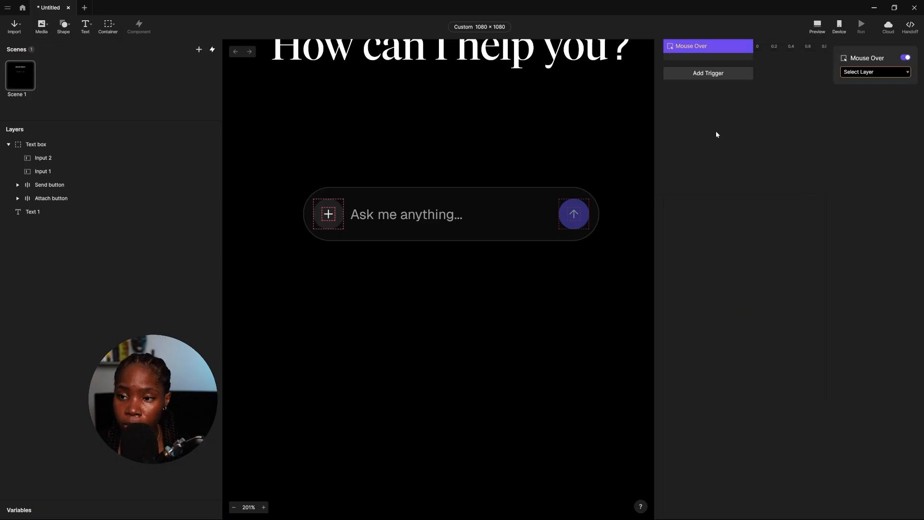
click(872, 70)
click(872, 104)
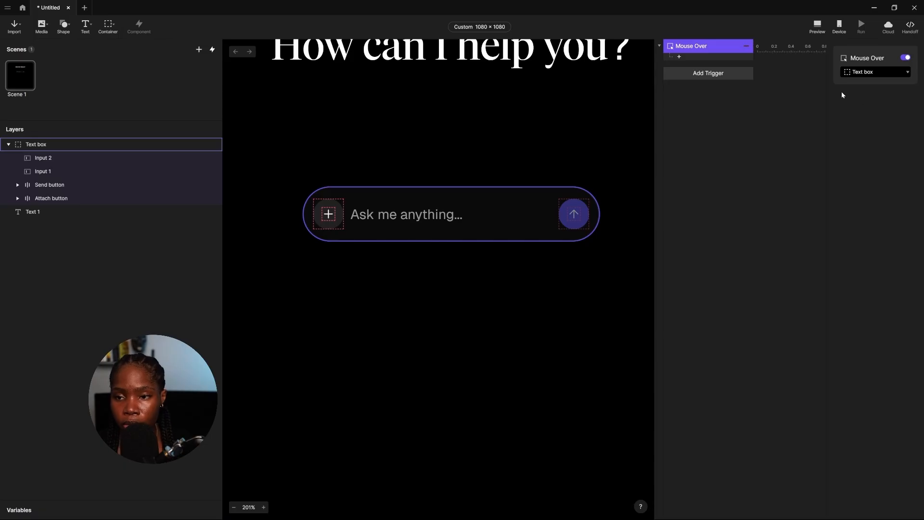
Add a Scale response for the Text box under the Mouse Over trigger, scaling its width to 424.
click(698, 58)
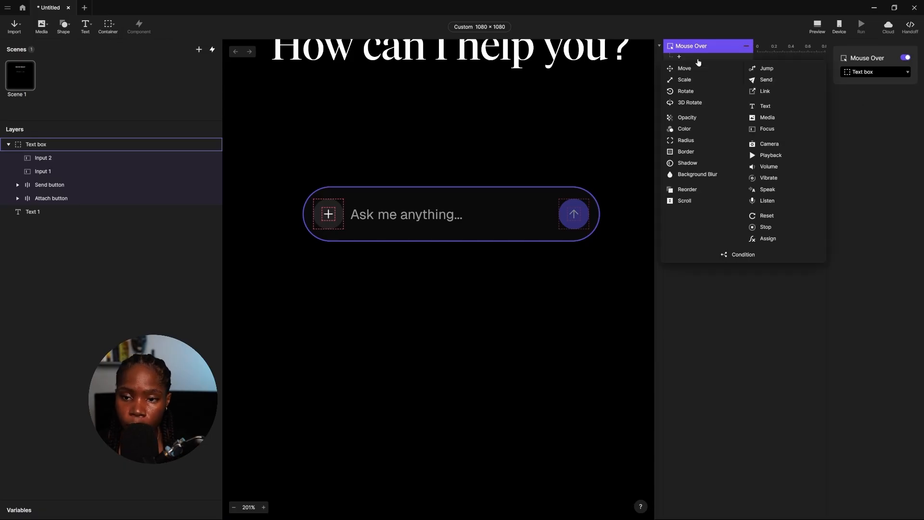
click(693, 79)
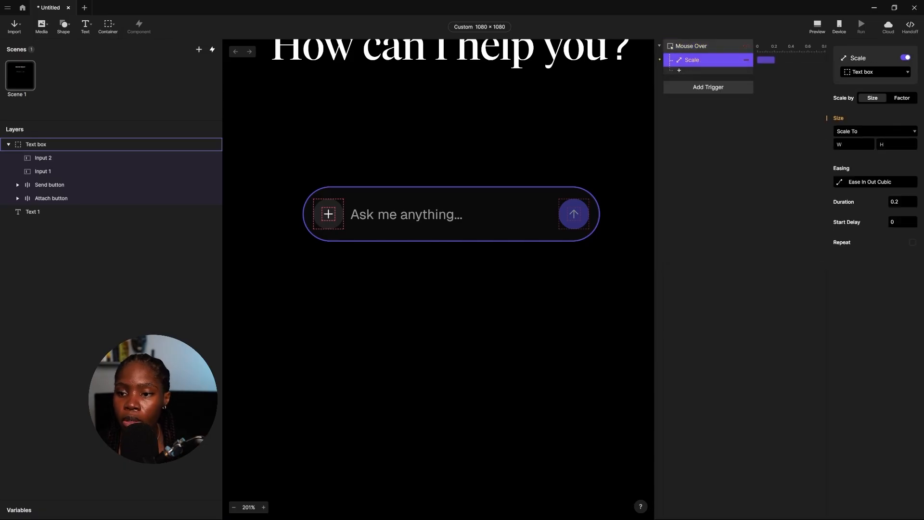
click(857, 132)
click(801, 155)
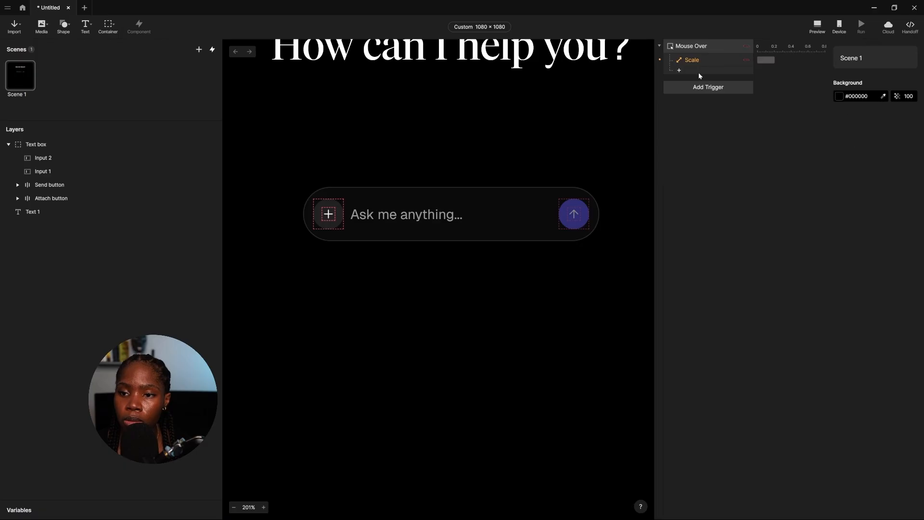
click(709, 61)
click(851, 144)
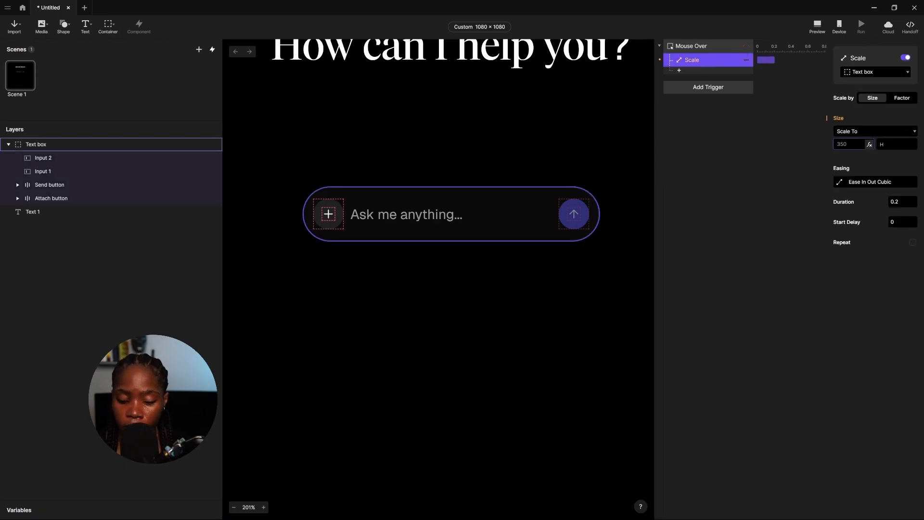
text(424)
click(846, 240)
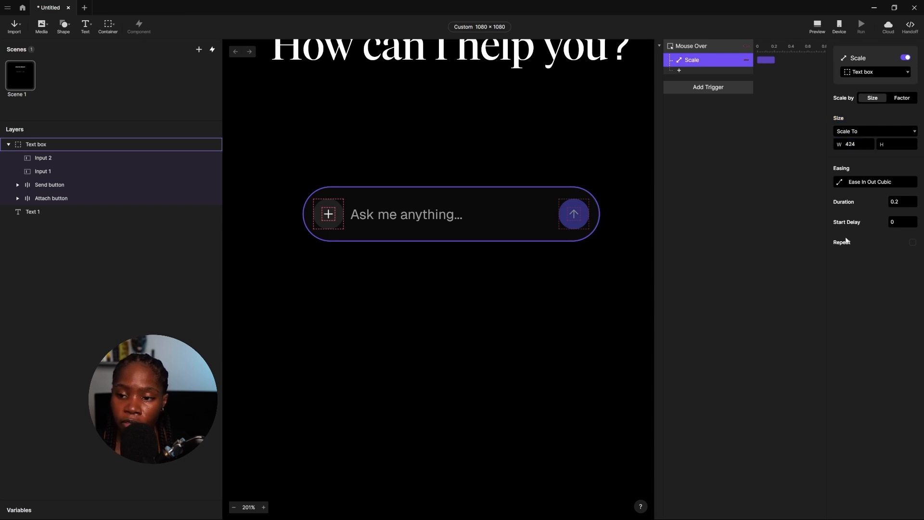
Apply the custom easing preset "0.4, 0.8, 0.74, 1_2" to the Text box's Scale response and set its duration to 0.3.
click(839, 182)
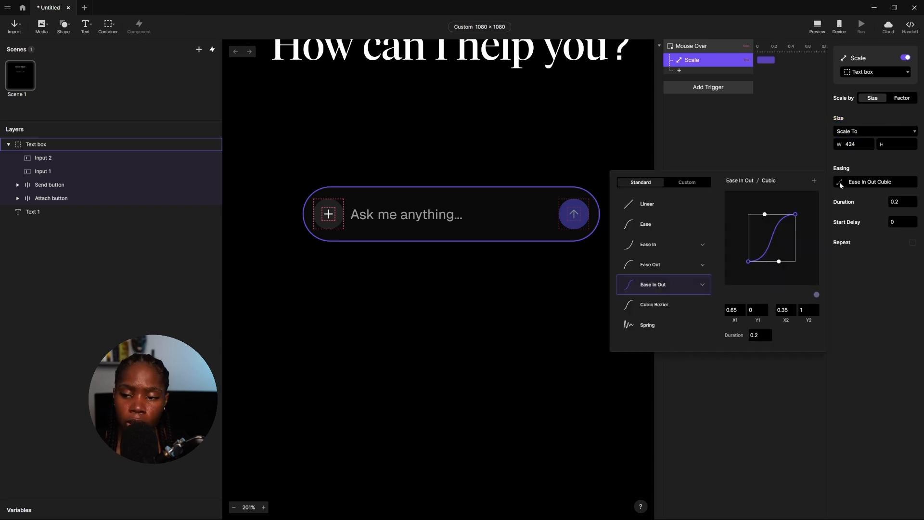
click(688, 183)
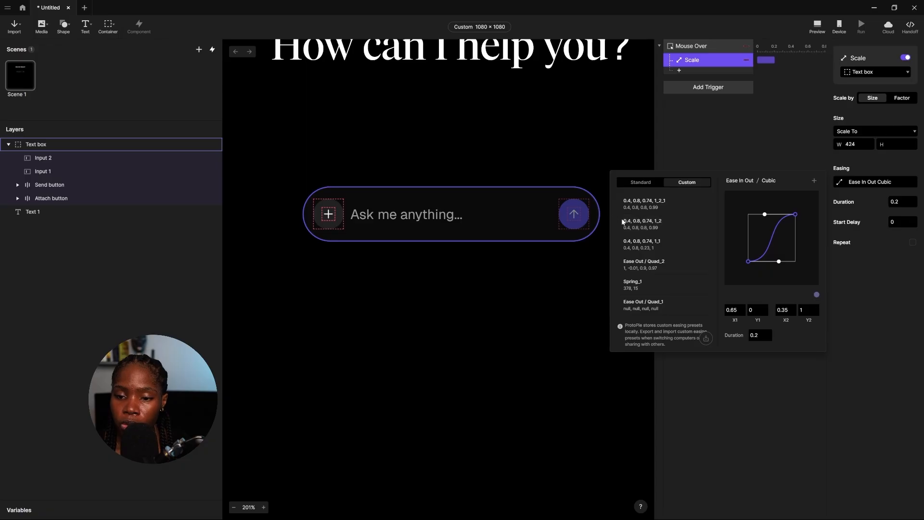
click(643, 229)
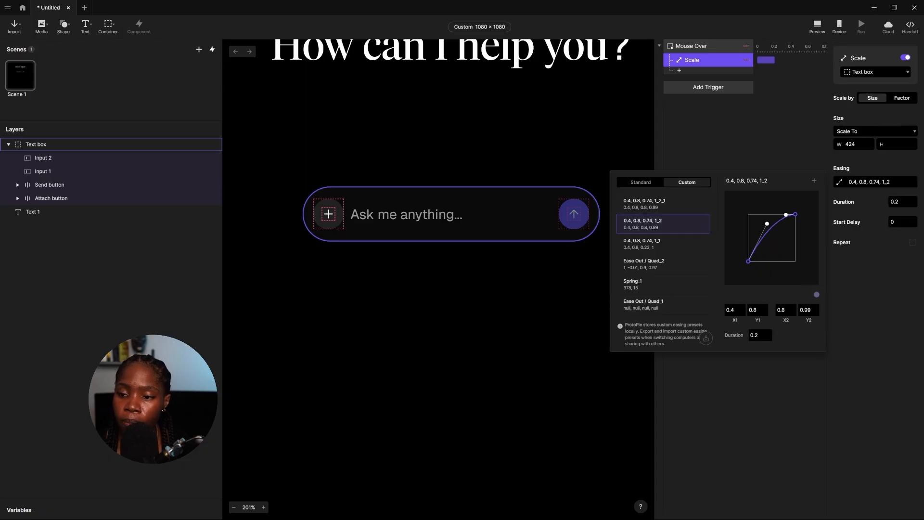
click(900, 202)
drag(901, 202, 895, 202)
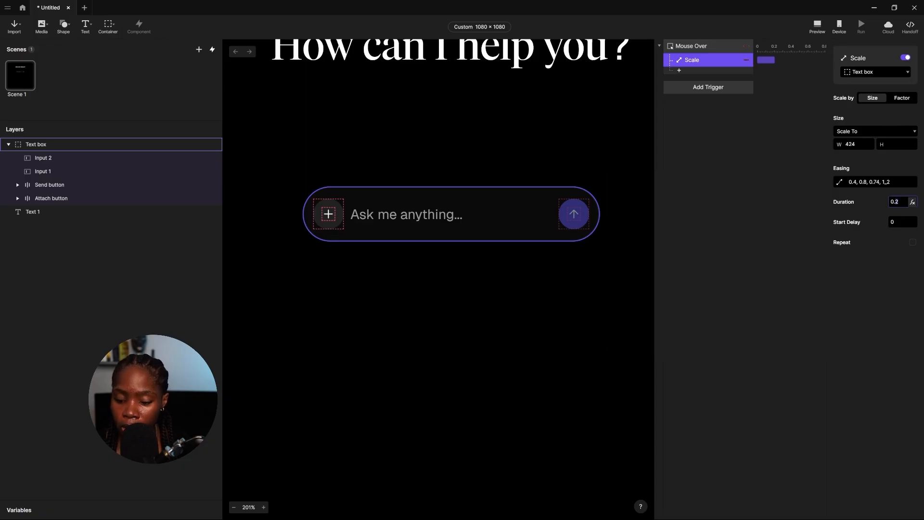
click(871, 262)
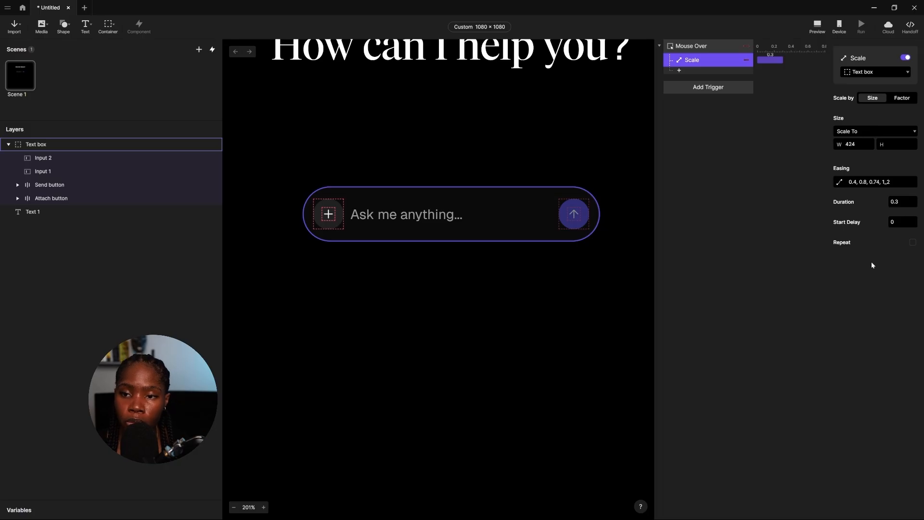
Add a second Scale response under the Mouse Over trigger that scales Input 1's width to 354.
click(681, 70)
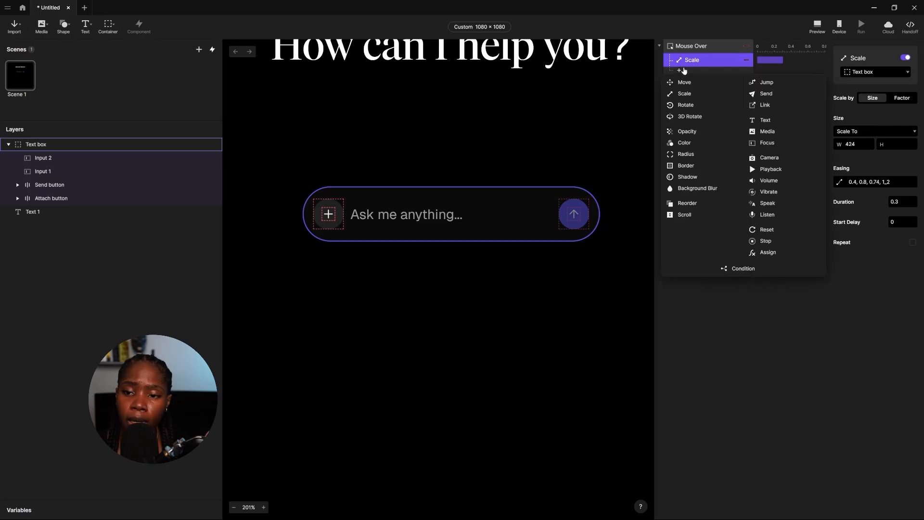
click(693, 94)
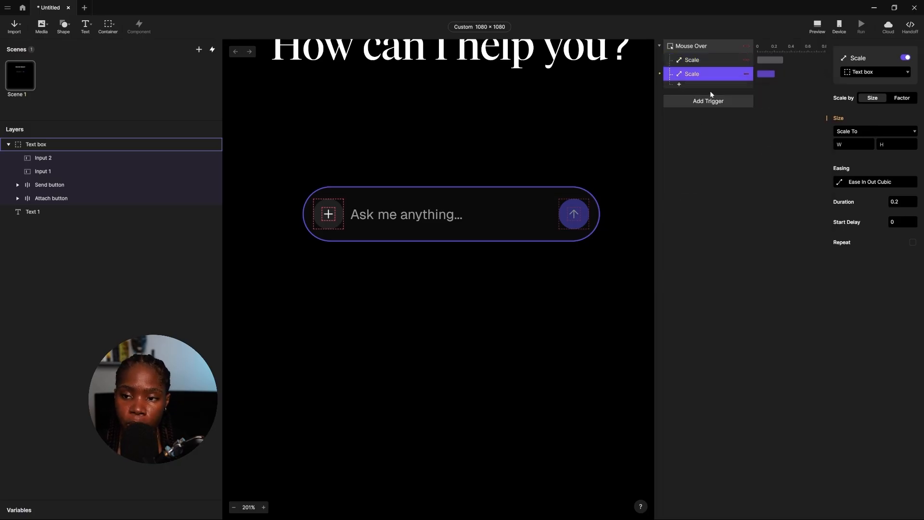
click(865, 71)
click(884, 122)
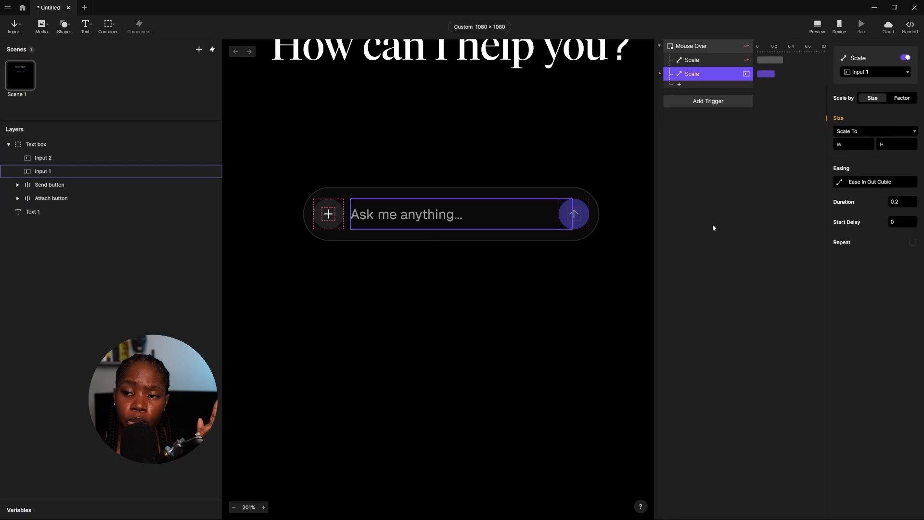
click(836, 144)
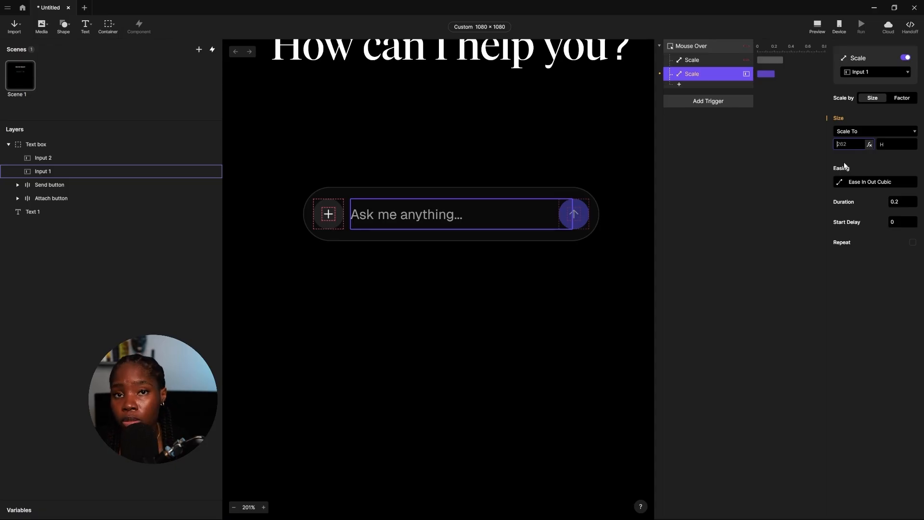
text(354)
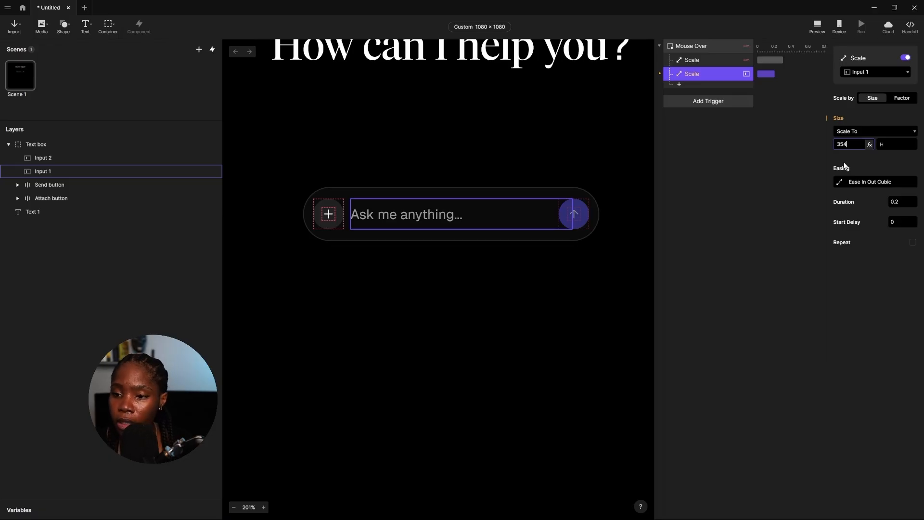
click(850, 306)
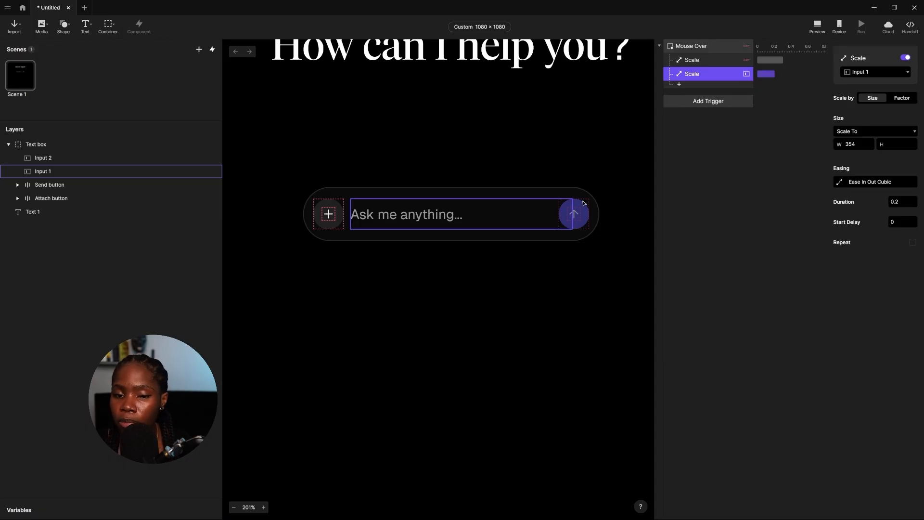
Open the custom easing presets for Input 1's Scale response.
click(703, 46)
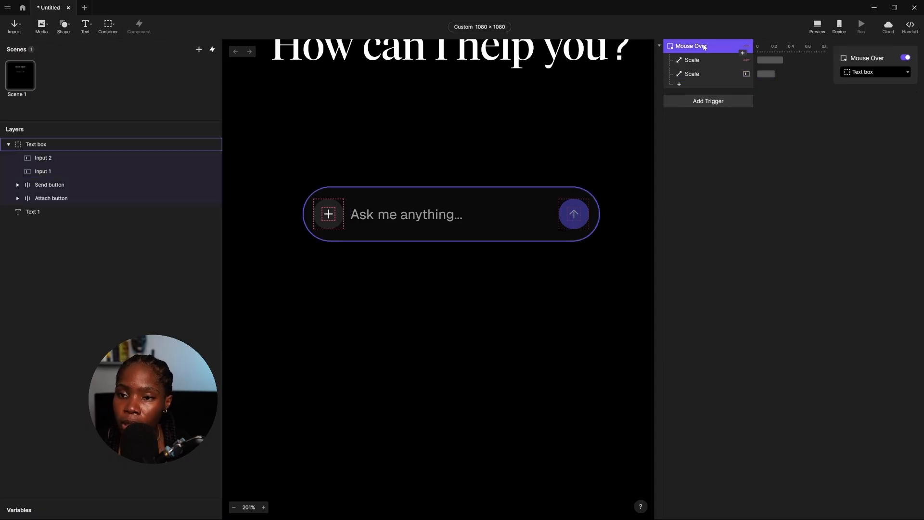
click(701, 73)
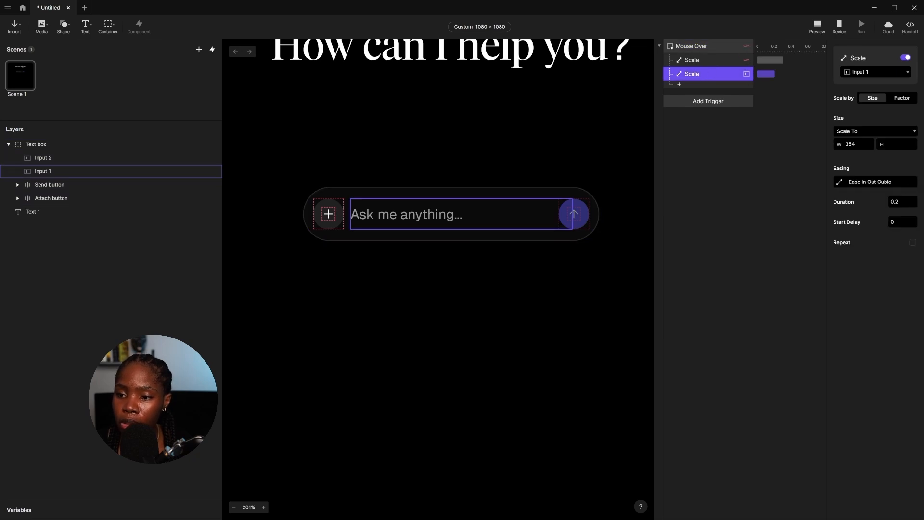
click(899, 202)
click(841, 181)
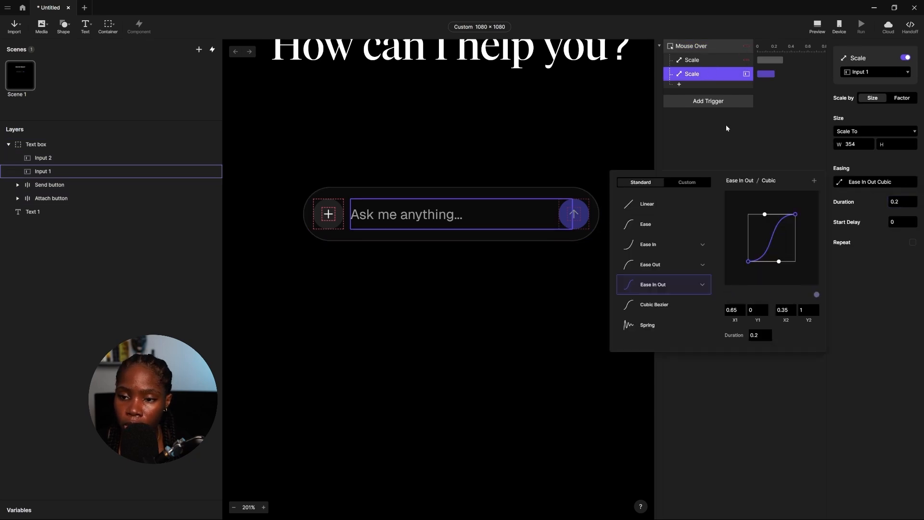
click(684, 182)
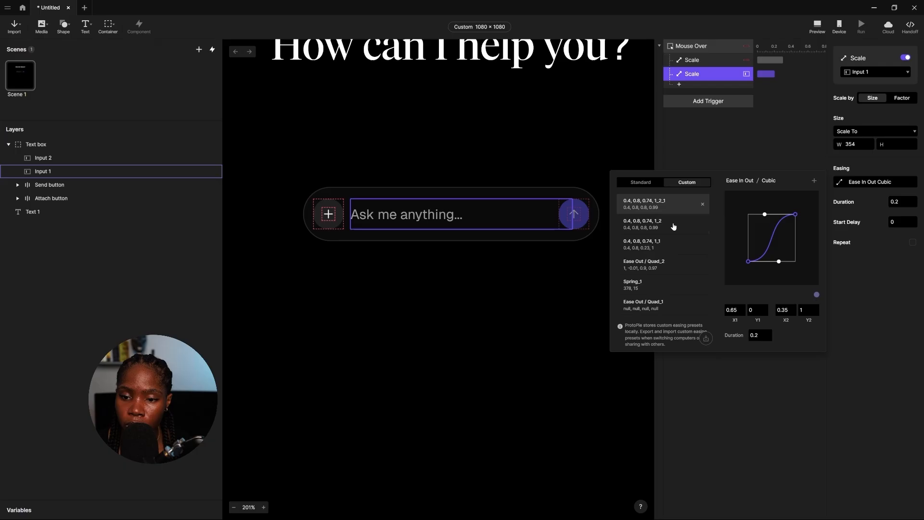
Apply the custom easing "0.4, 0.8, 0.74, 1_2" to Input 1's Scale response and set its duration to 0.3.
click(658, 231)
click(901, 201)
drag(901, 201, 896, 201)
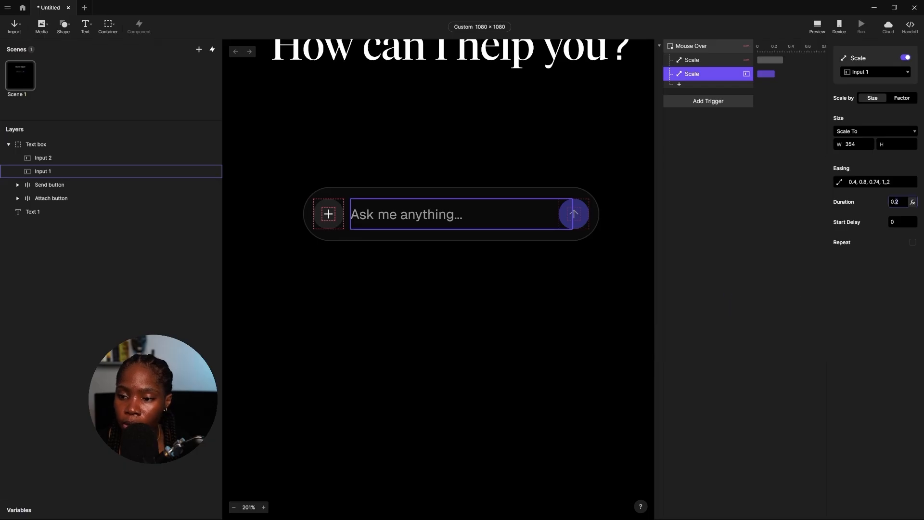
text(3)
key(Return)
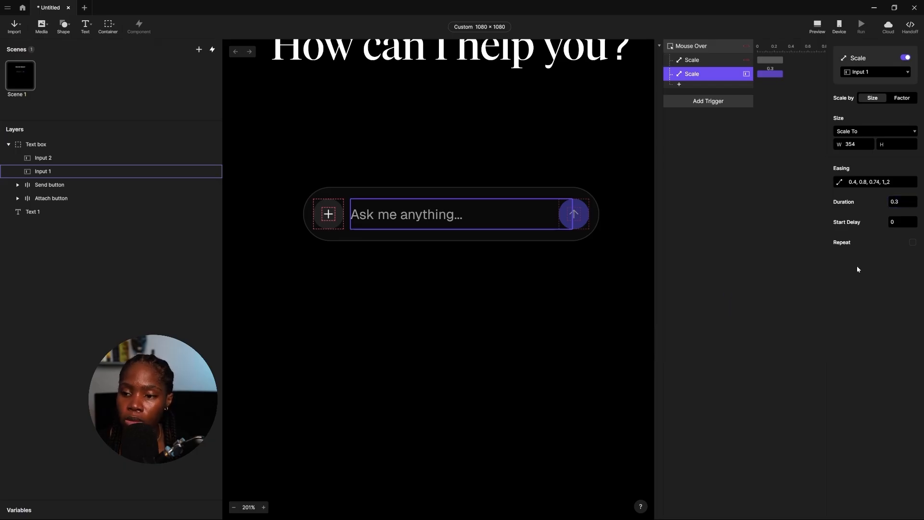
Preview the prototype from a fresh restart to check the text box's mouse-over scaling, and close the preview.
click(818, 26)
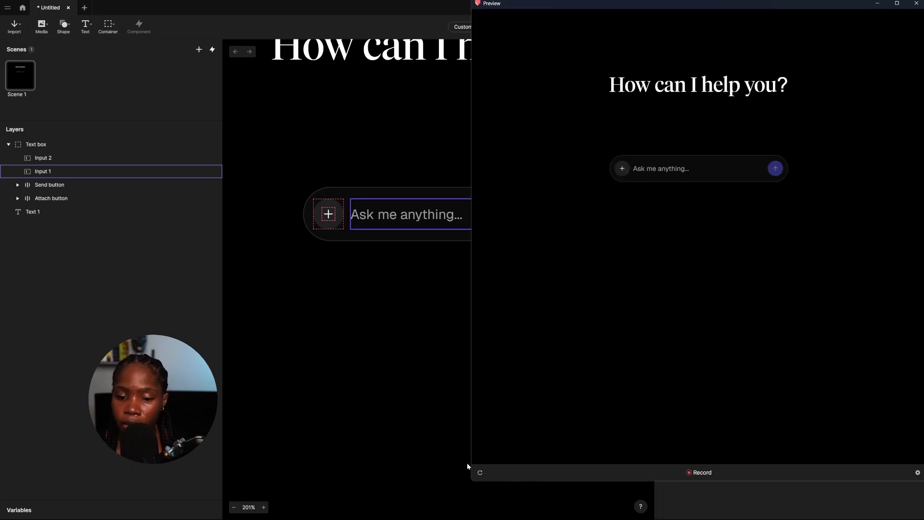
click(477, 473)
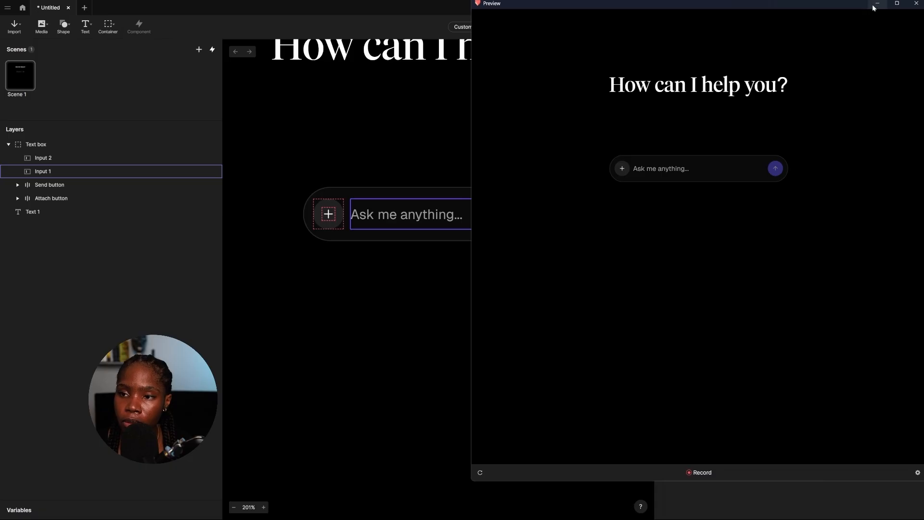
click(916, 3)
click(761, 201)
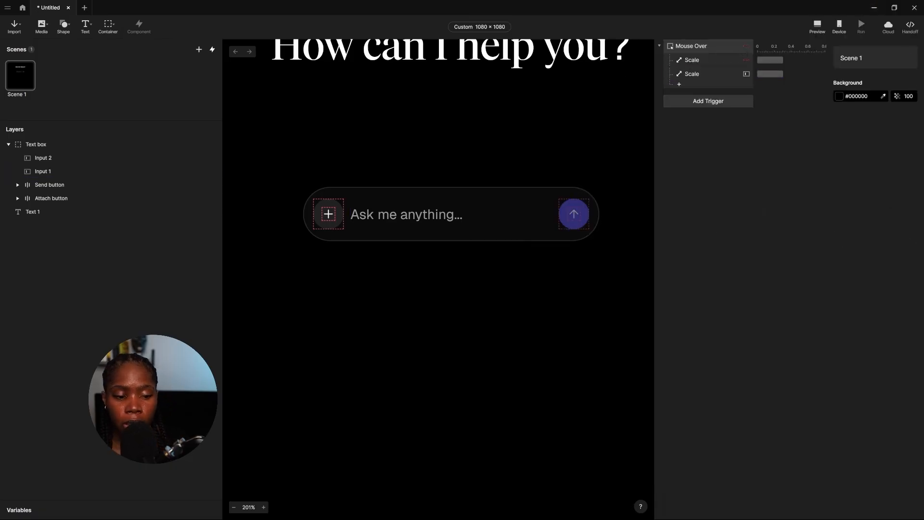
Create a new variable that applies to this scene only.
click(38, 507)
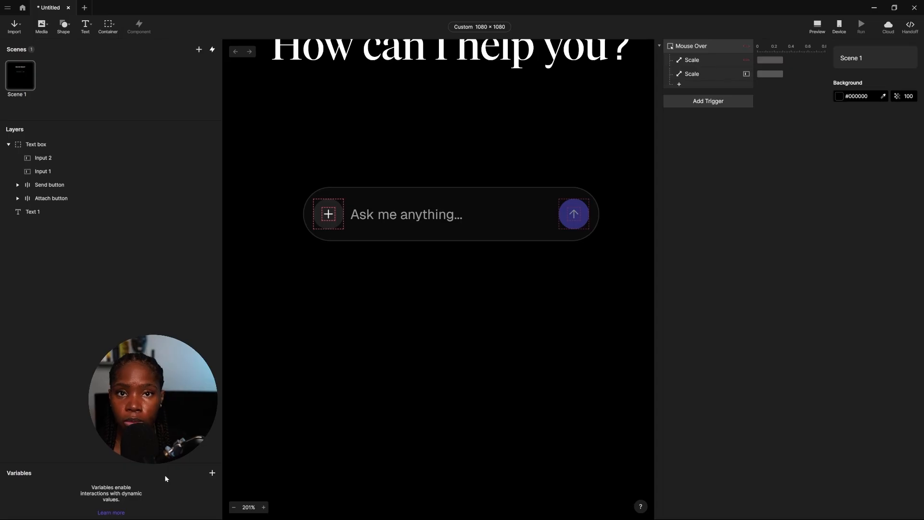
click(212, 473)
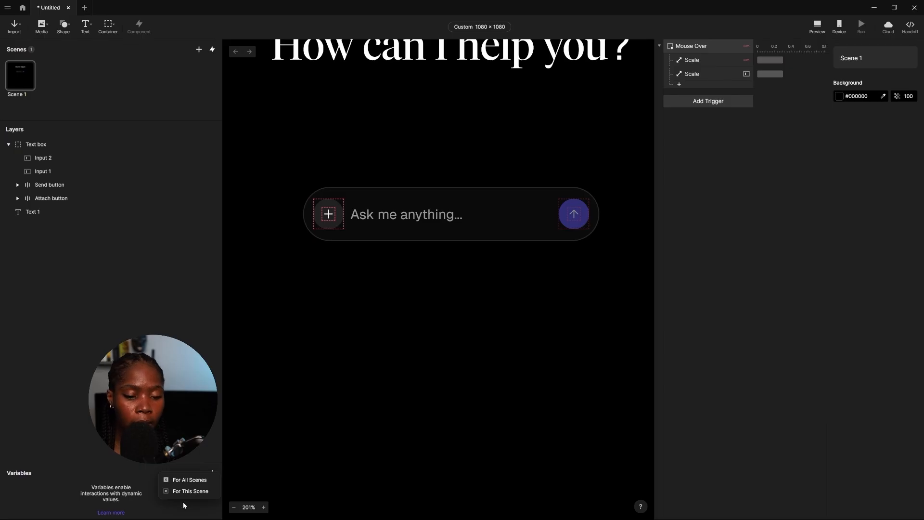
click(171, 492)
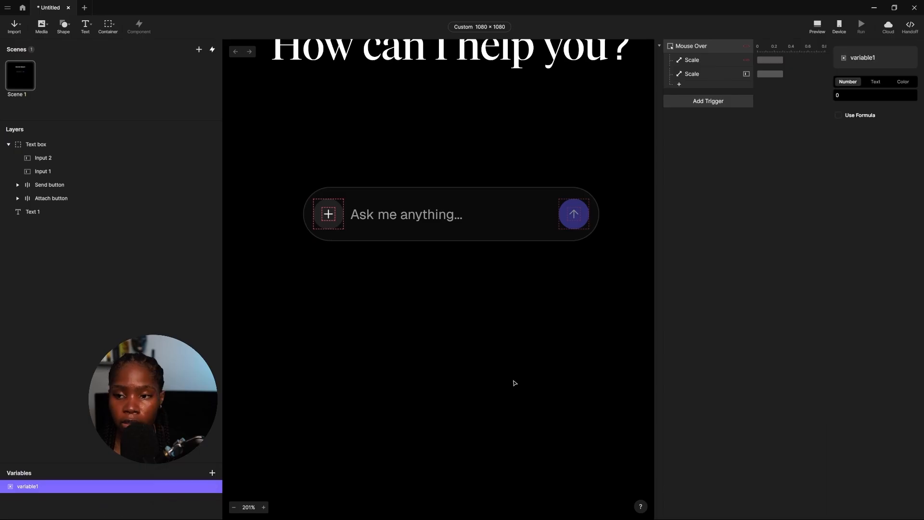
Make variable1 use the formula length(`Input 1`.text).
click(838, 115)
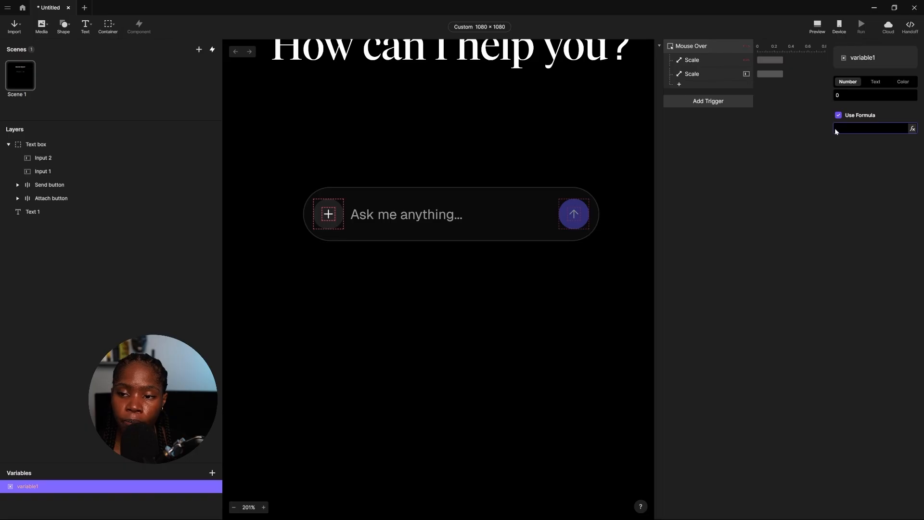
click(911, 128)
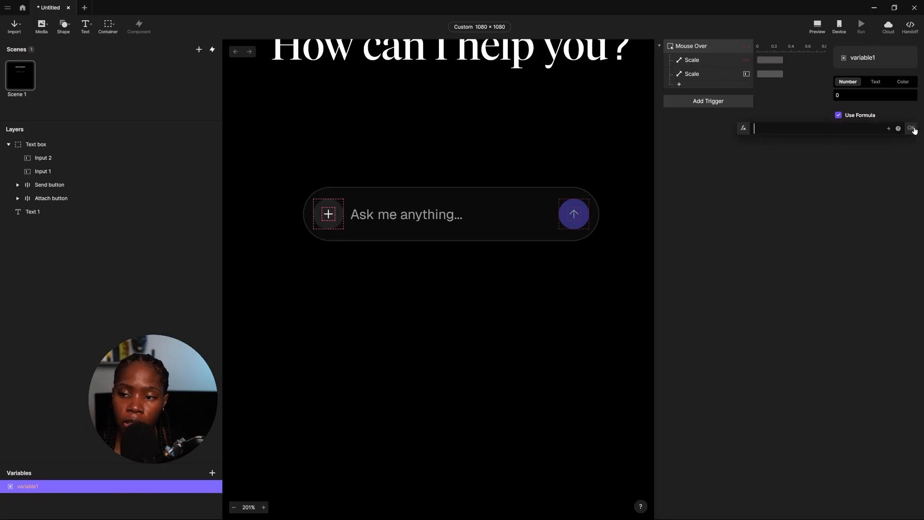
click(888, 129)
click(754, 128)
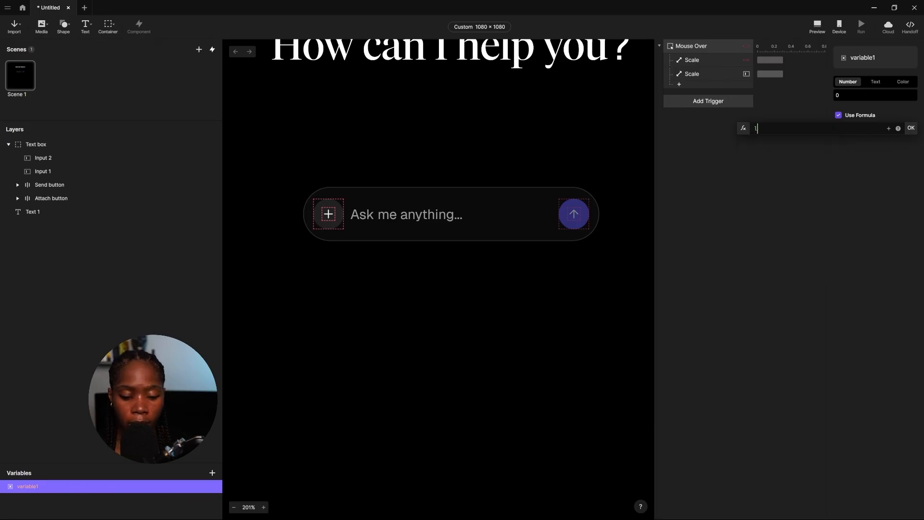
text(len)
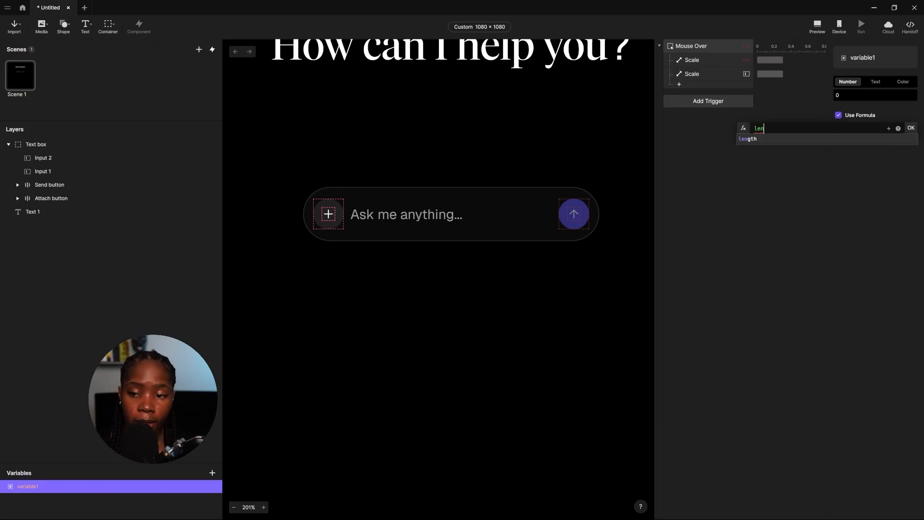
click(767, 143)
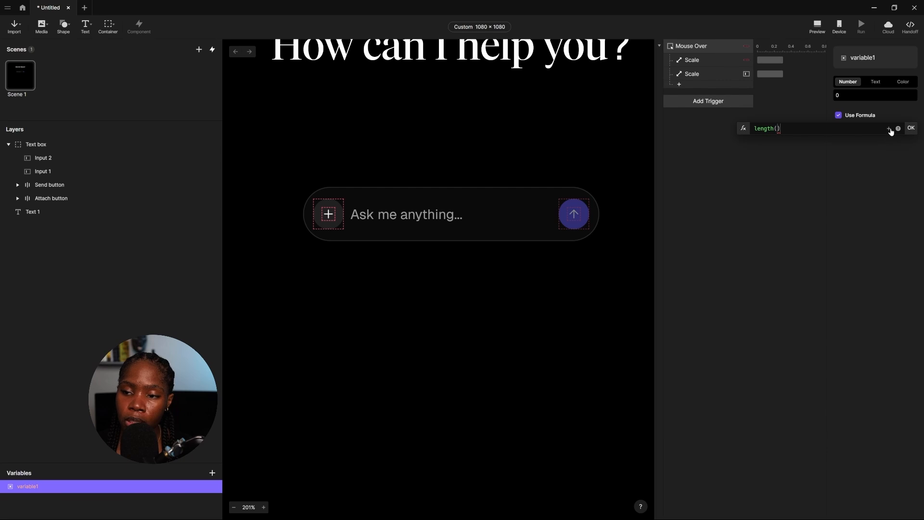
click(888, 128)
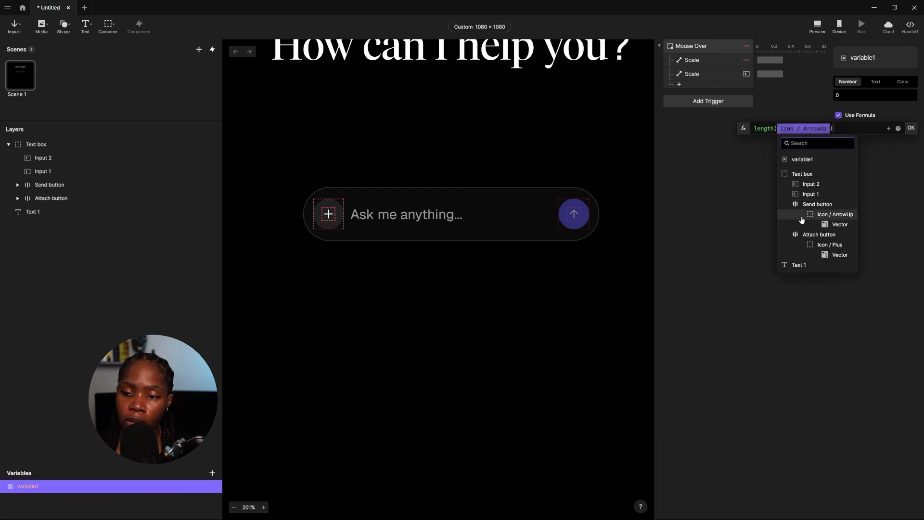
click(816, 194)
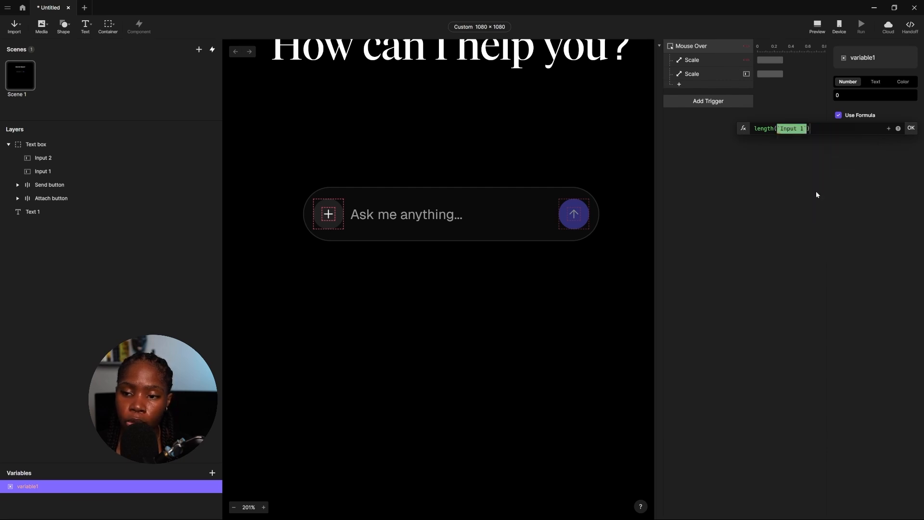
text(.te)
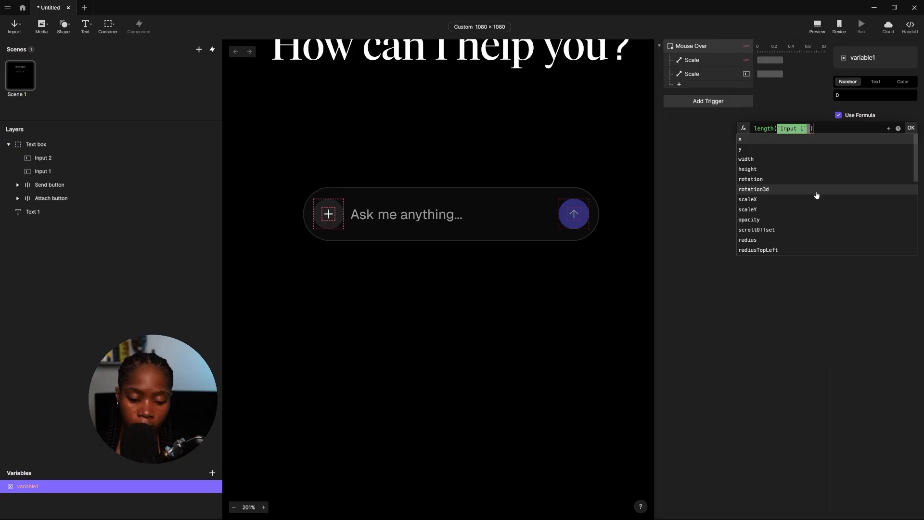
text(xt)
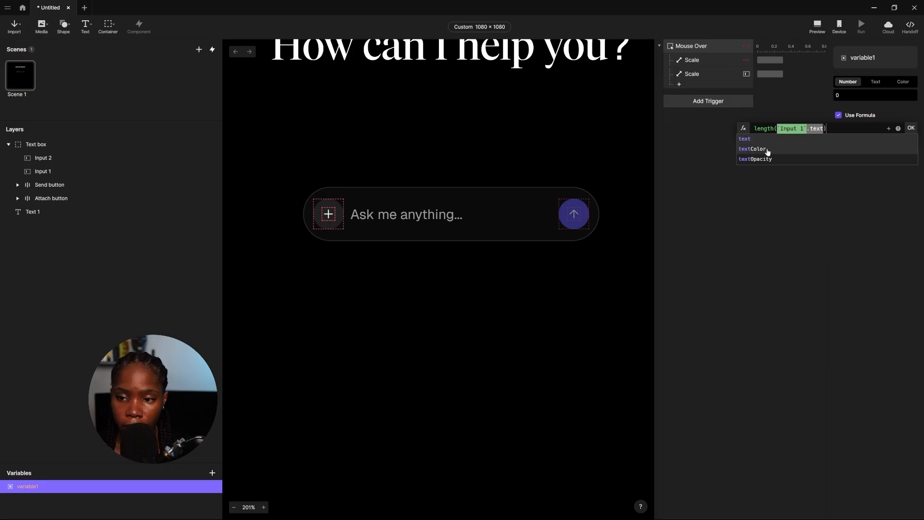
click(771, 138)
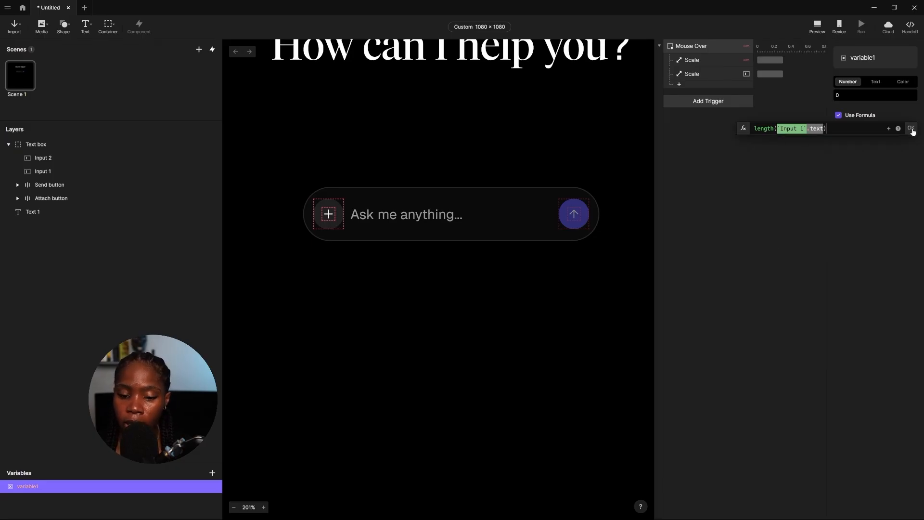
click(910, 128)
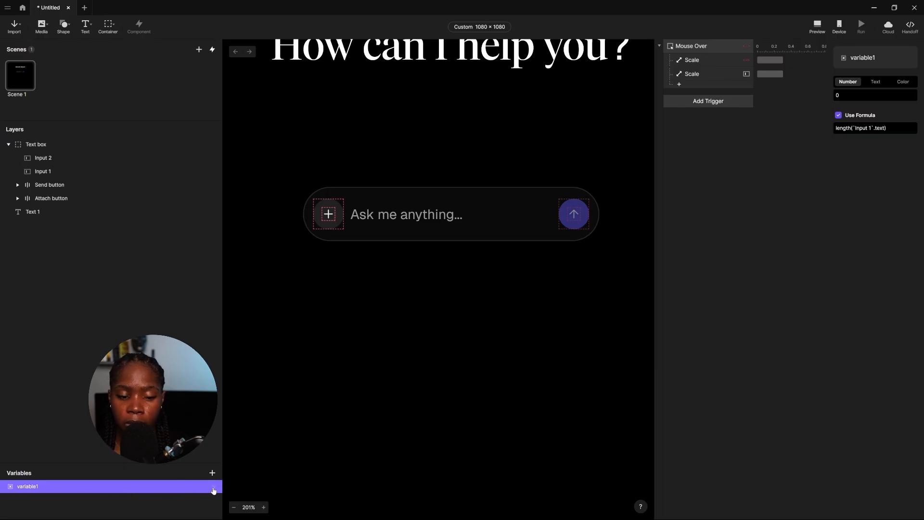
Test variable1's character count in the preview by entering a row of g characters in the text field and deleting most of them.
click(816, 26)
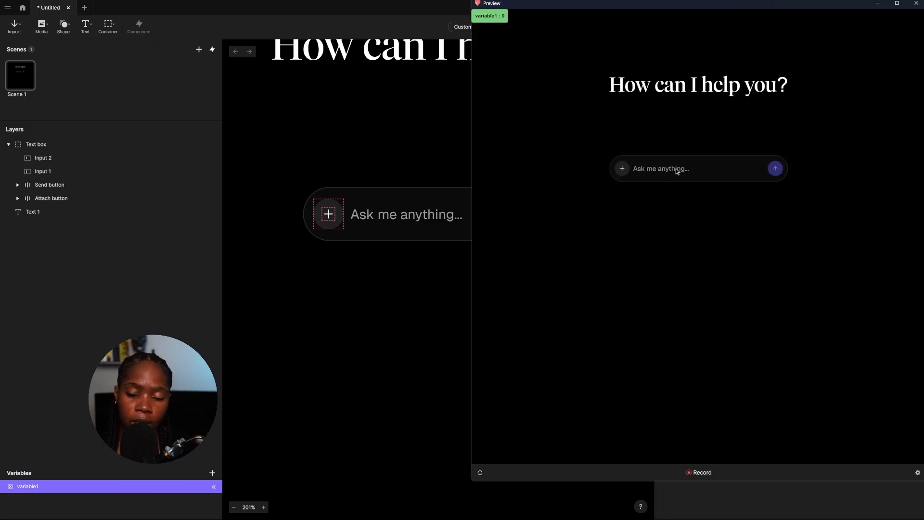
text(ggggggg)
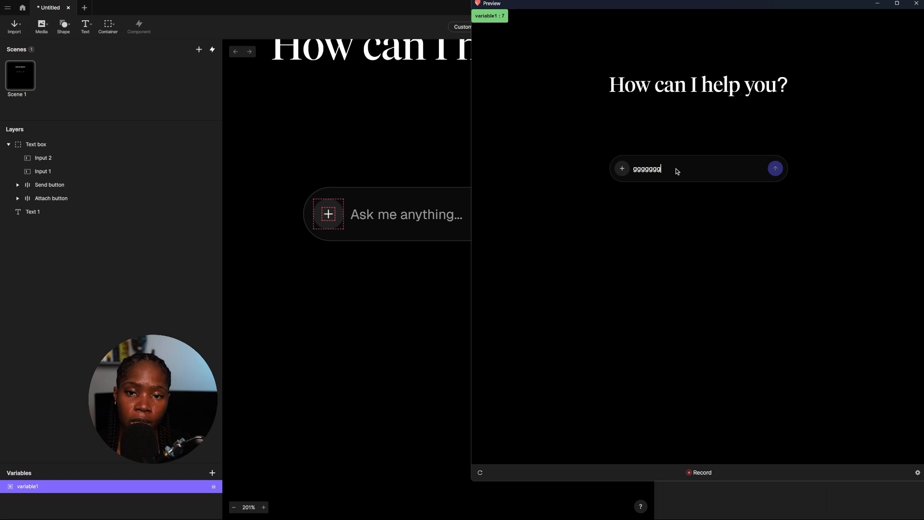
text(g)
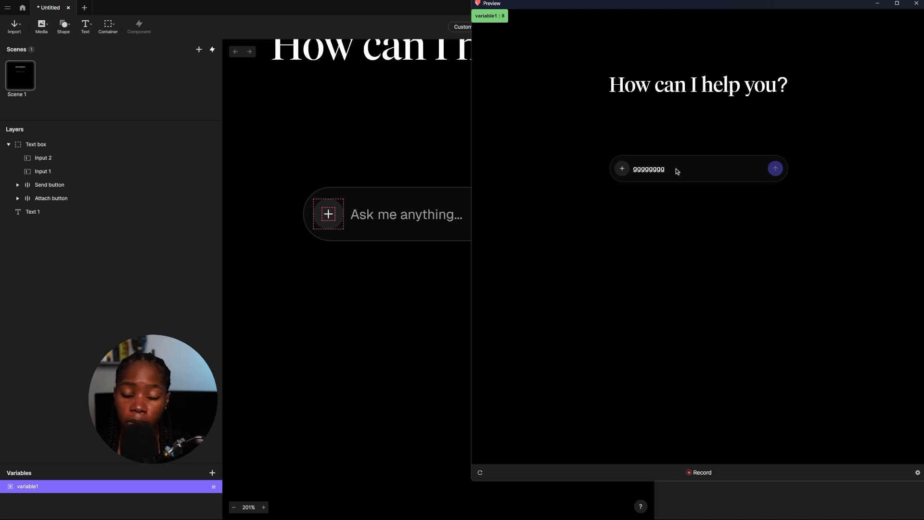
text(gggg)
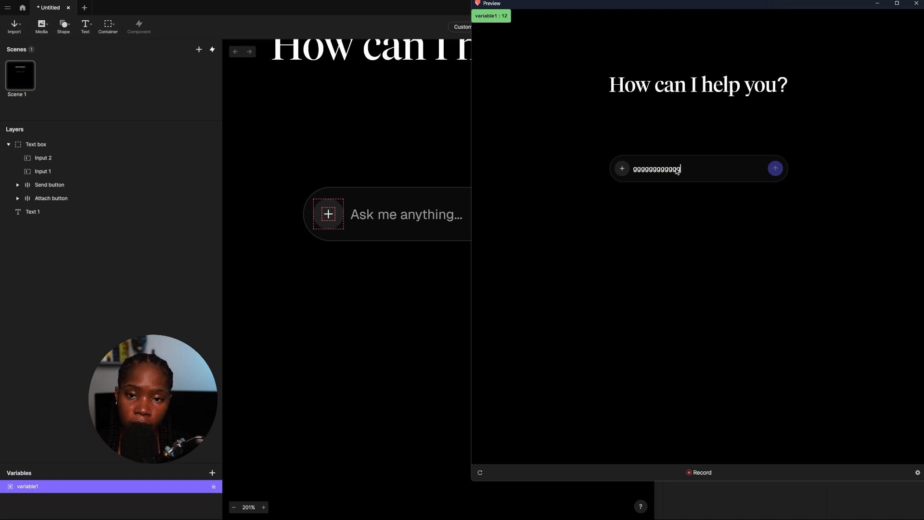
text(g)
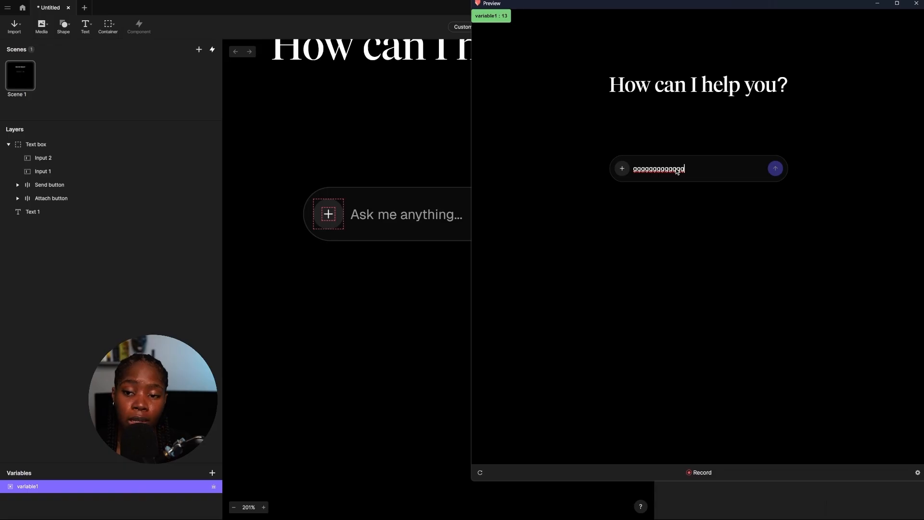
text(gggggg)
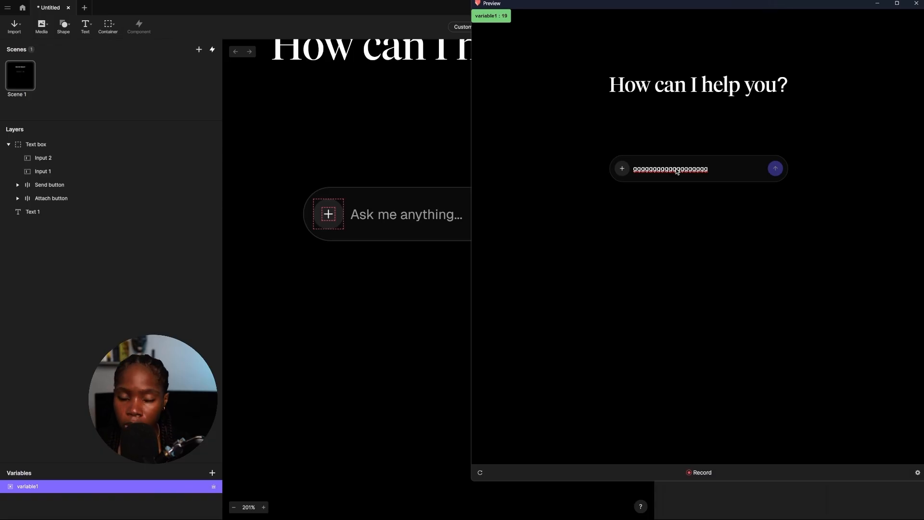
text(gggggg)
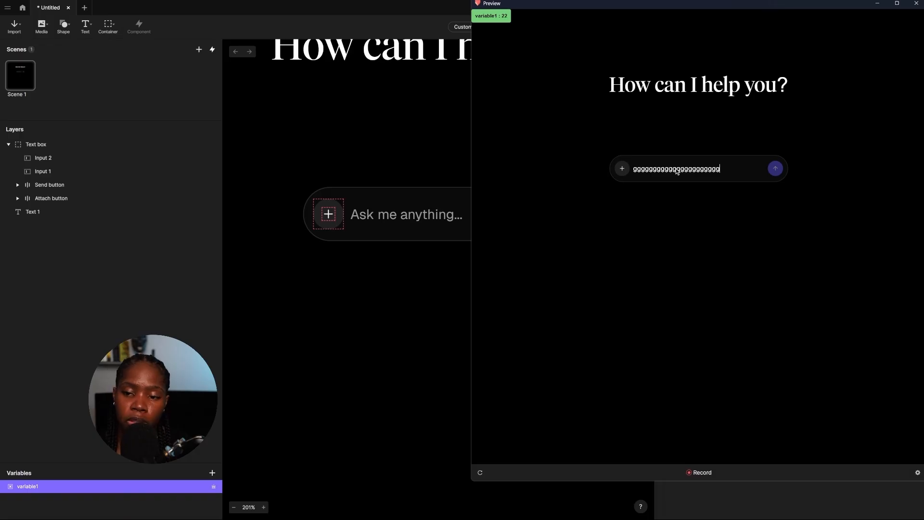
key(BackSpace)
key(BackSpace)
key(BackSpace)
key(BackSpace)
key(BackSpace)
key(BackSpace)
key(BackSpace)
key(BackSpace)
key(BackSpace)
key(BackSpace)
key(BackSpace)
key(BackSpace)
key(BackSpace)
key(BackSpace)
key(BackSpace)
key(BackSpace)
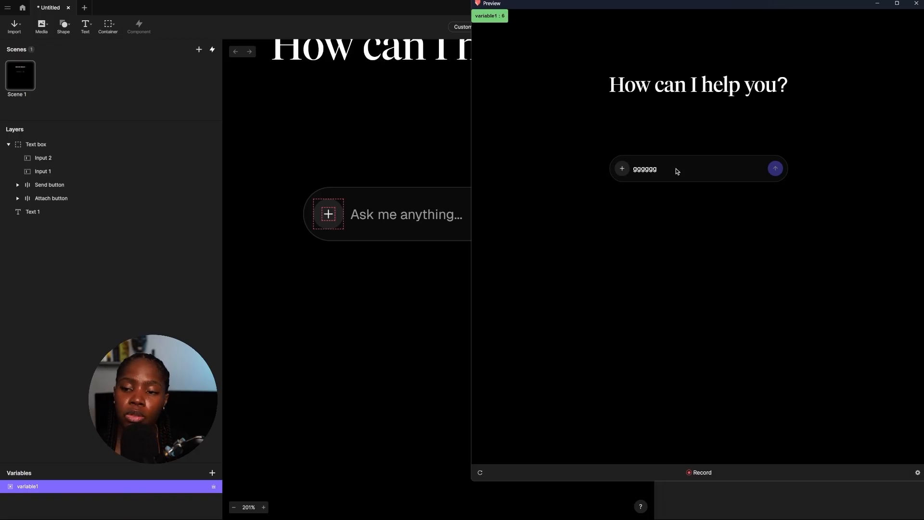
click(916, 4)
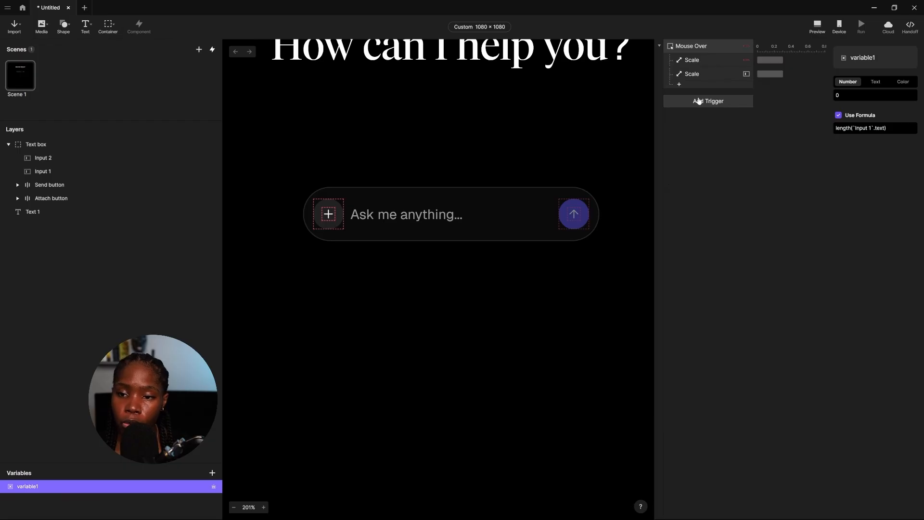
Add a Detect trigger that watches variable1.
click(698, 101)
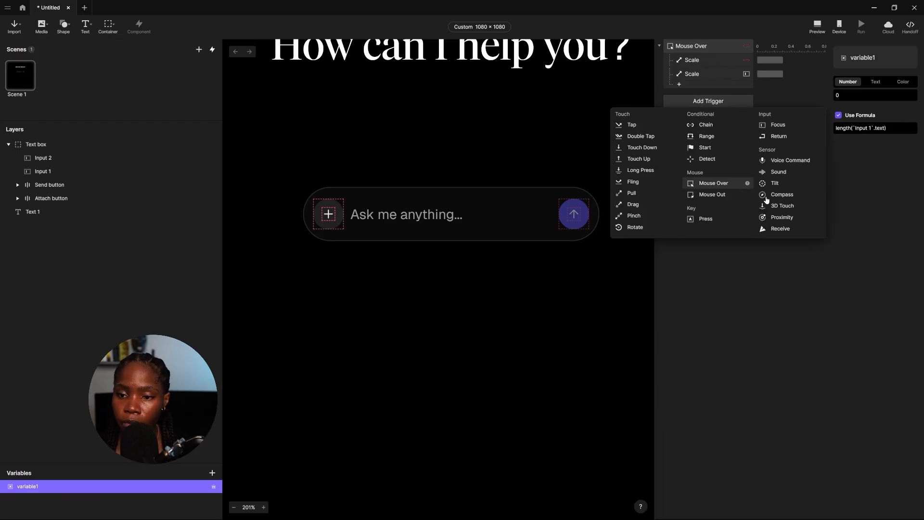
click(706, 158)
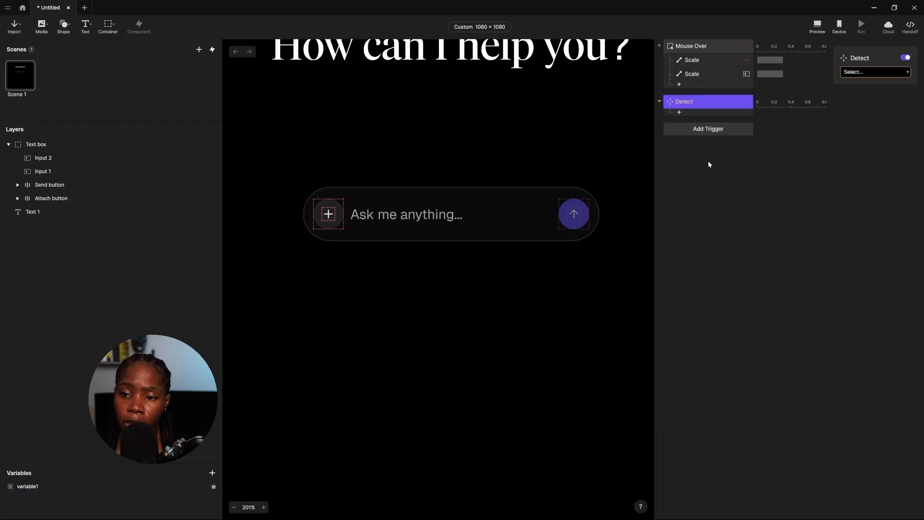
click(873, 73)
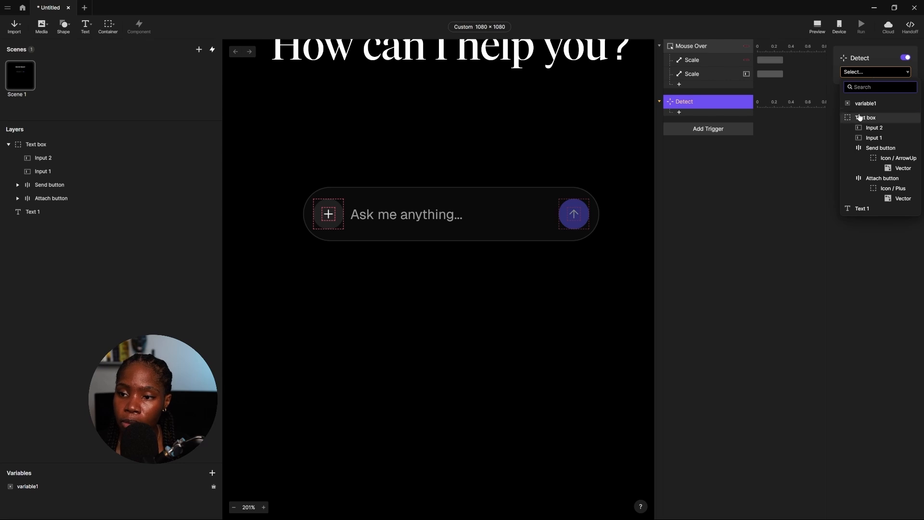
click(883, 99)
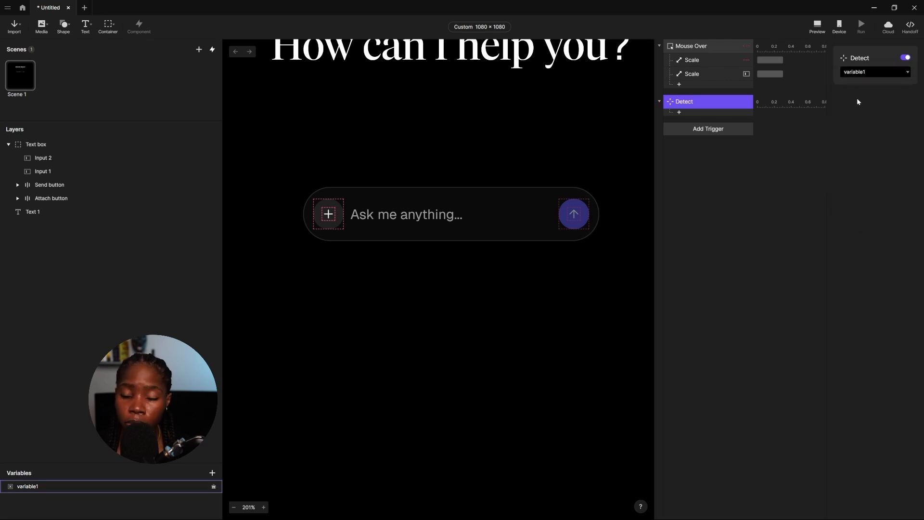
Add an Opacity response to the Detect trigger that takes the Send button to 100 opacity with a duration of 0.
click(679, 112)
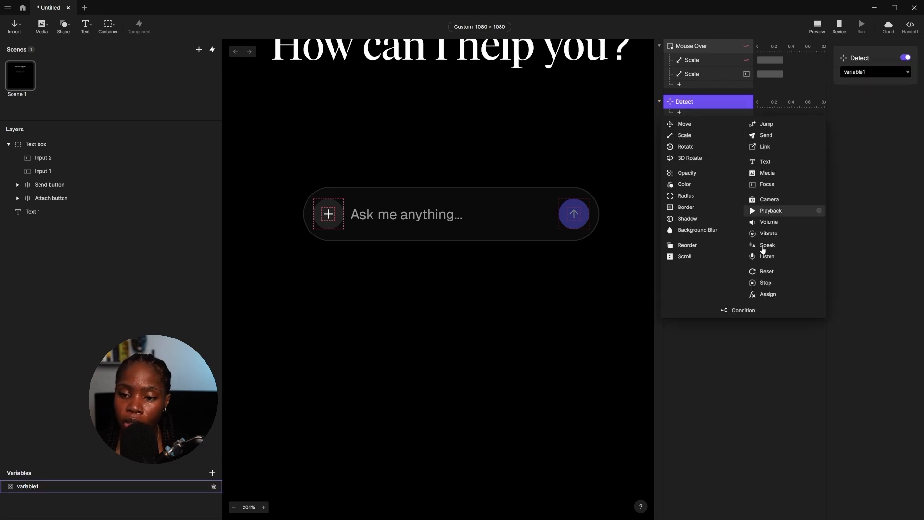
click(687, 174)
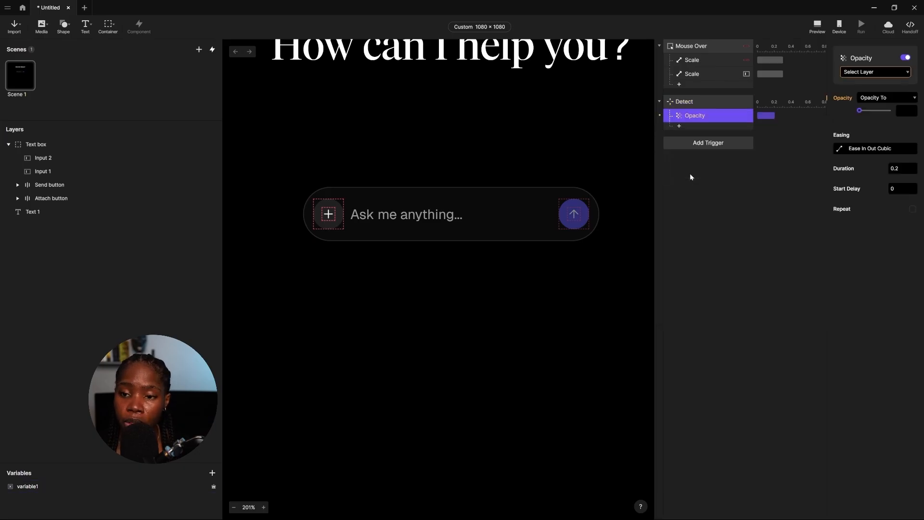
click(902, 73)
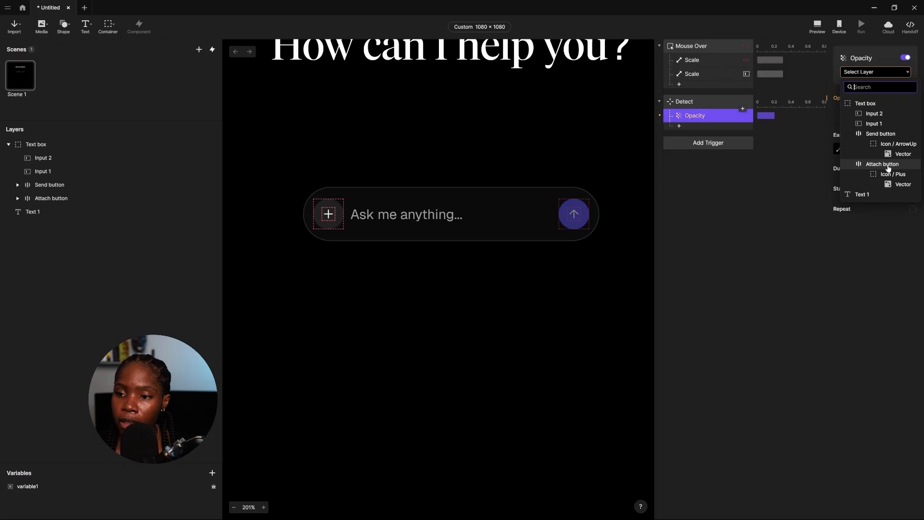
click(882, 134)
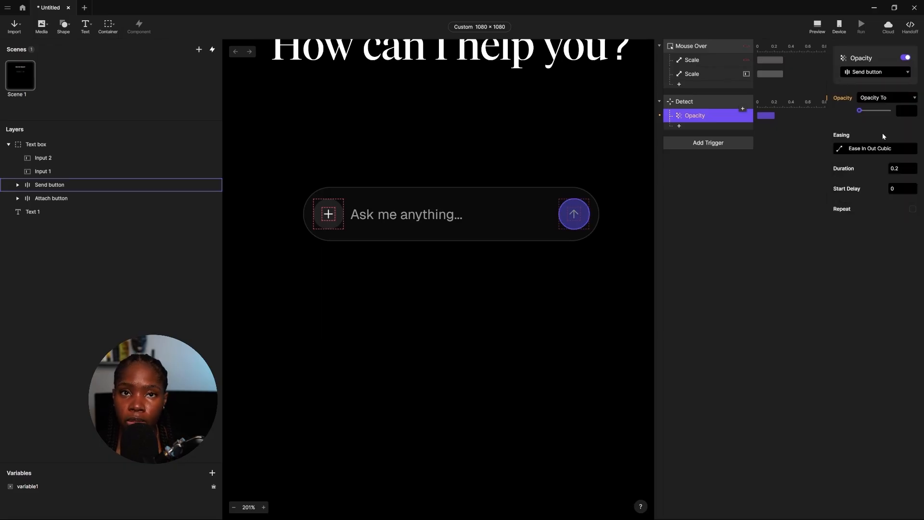
drag(859, 110, 888, 110)
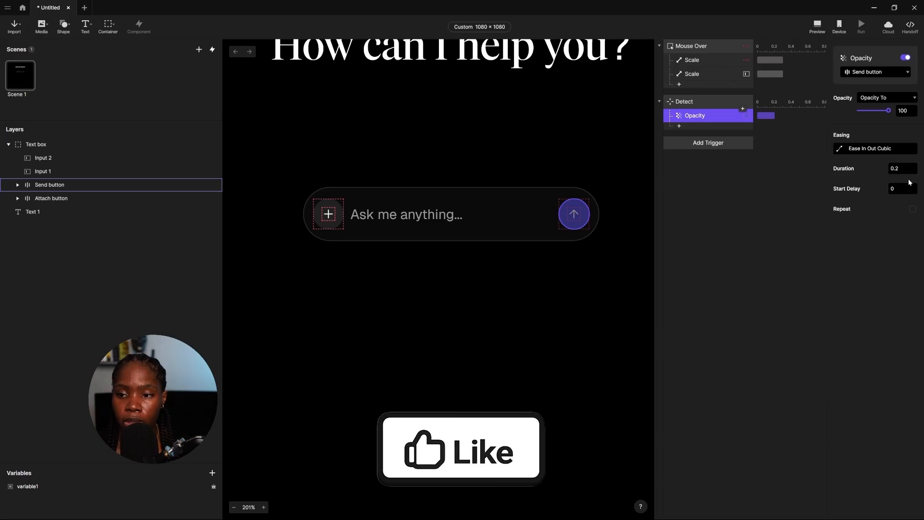
drag(900, 169, 861, 160)
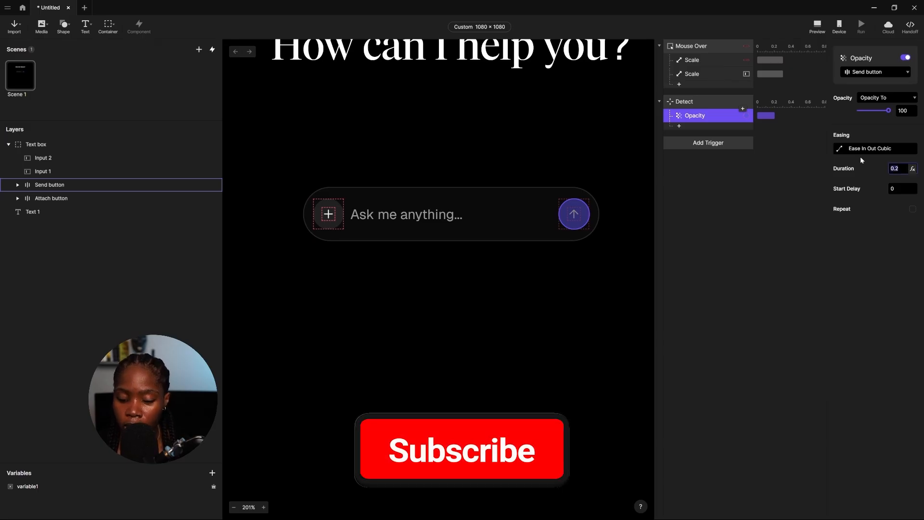
text(0)
key(Return)
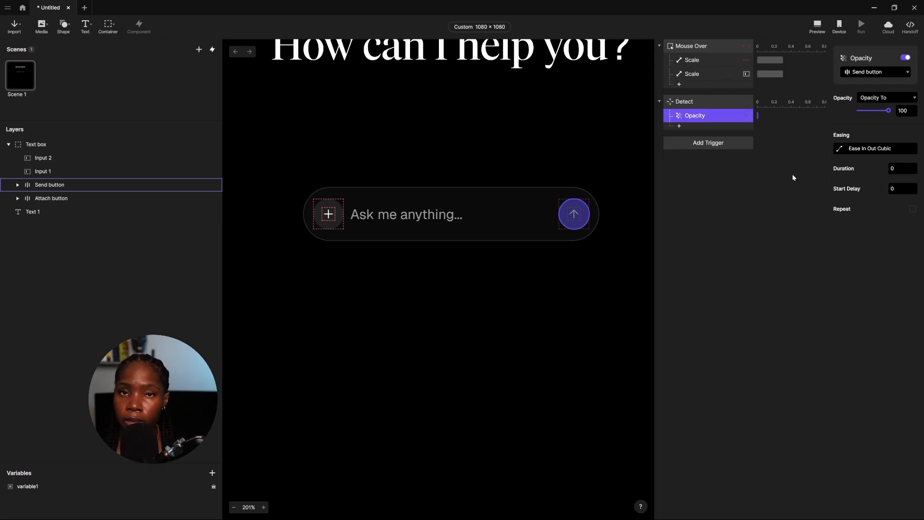
Add a condition under the Detect trigger that requires variable1 to be greater than 28.
click(690, 128)
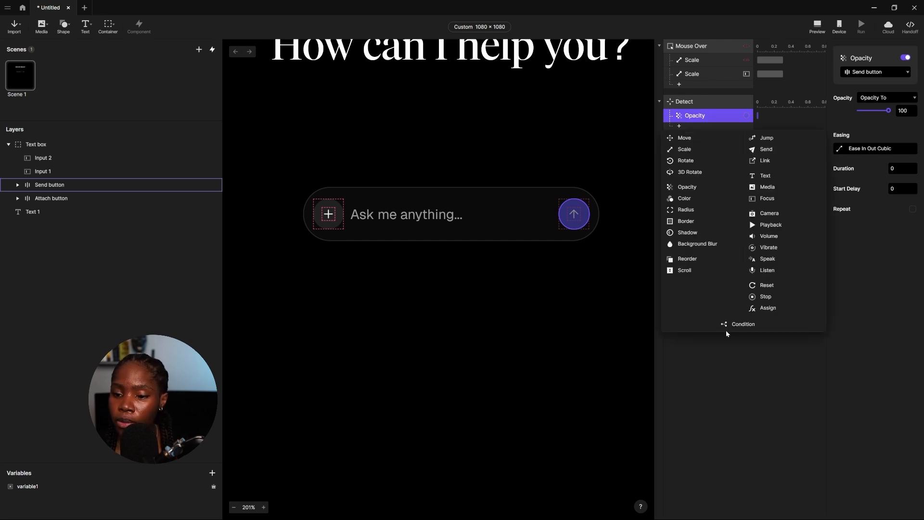
click(756, 327)
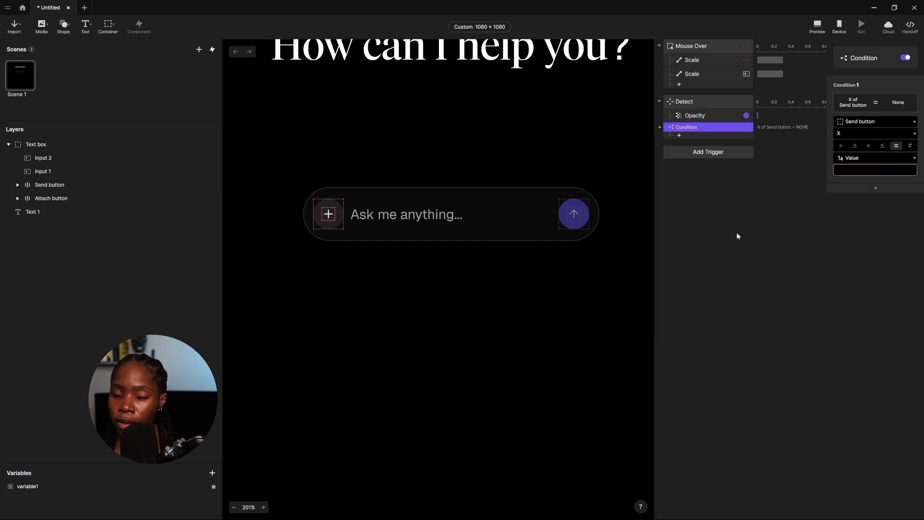
click(870, 122)
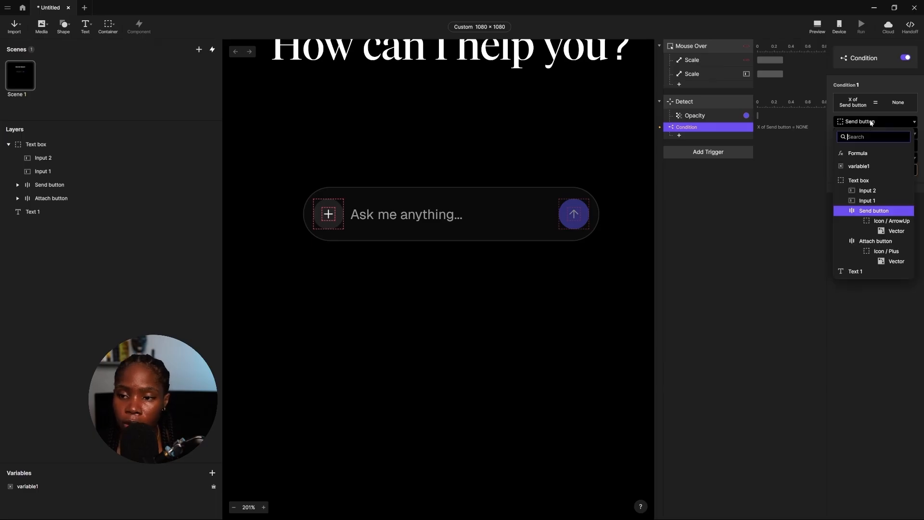
click(861, 166)
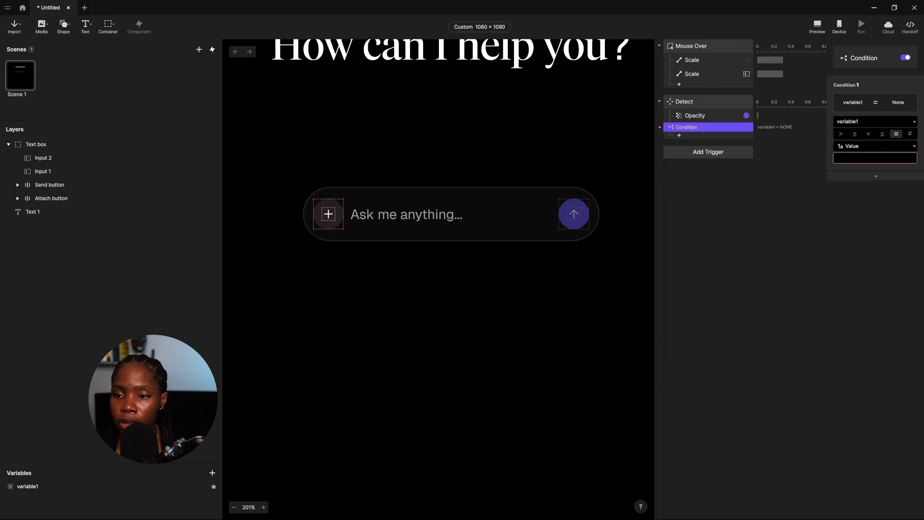
click(840, 133)
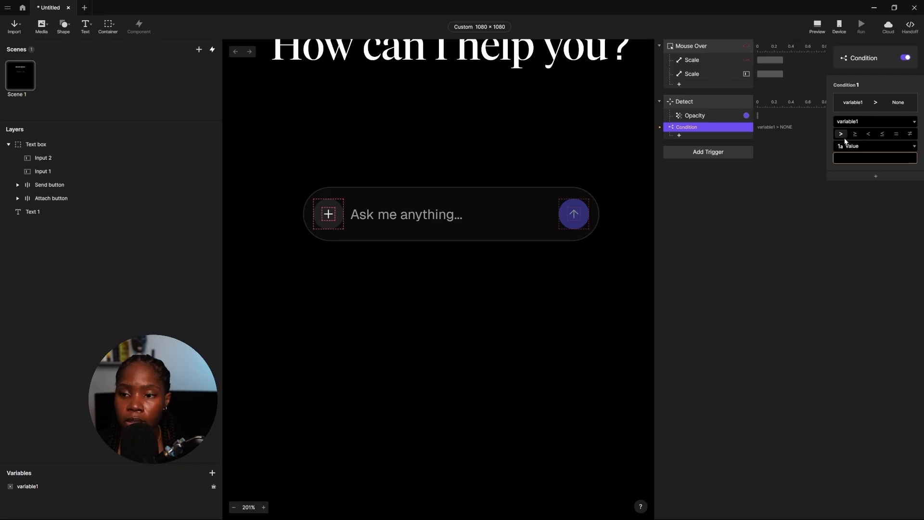
click(837, 157)
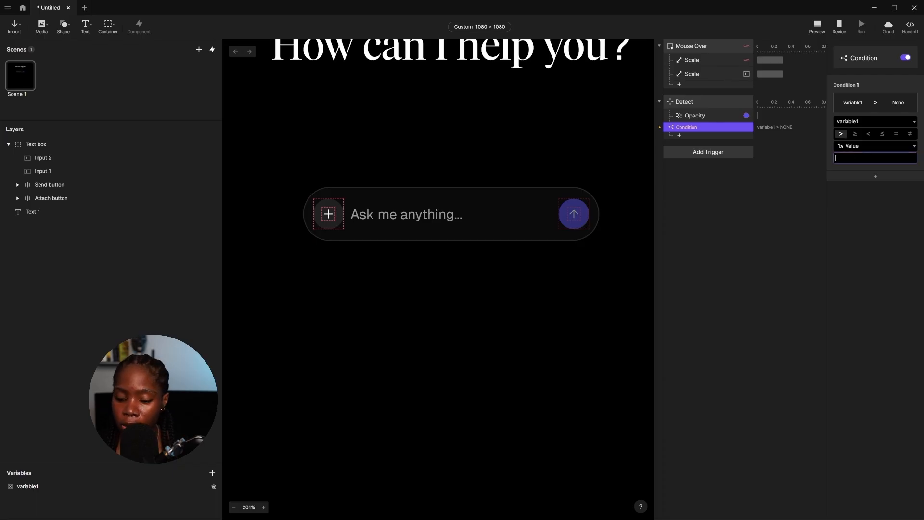
text(0)
key(BackSpace)
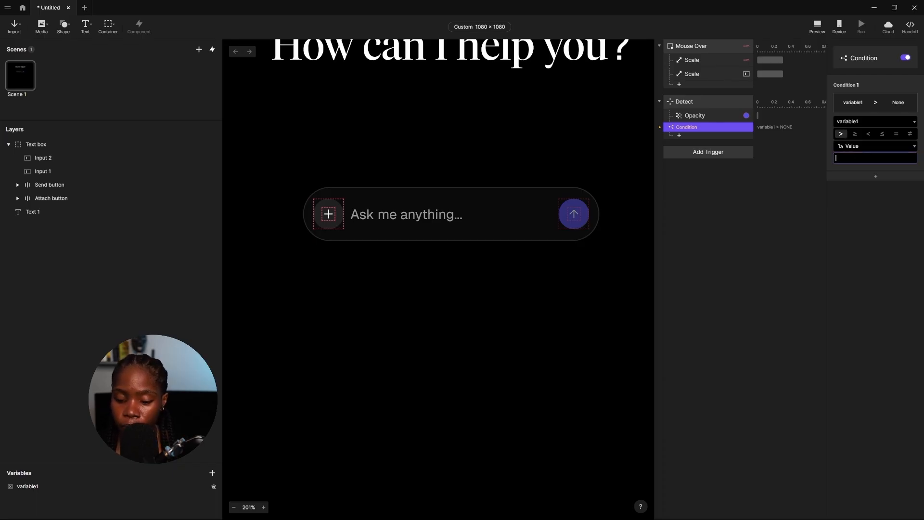
text(28)
click(875, 176)
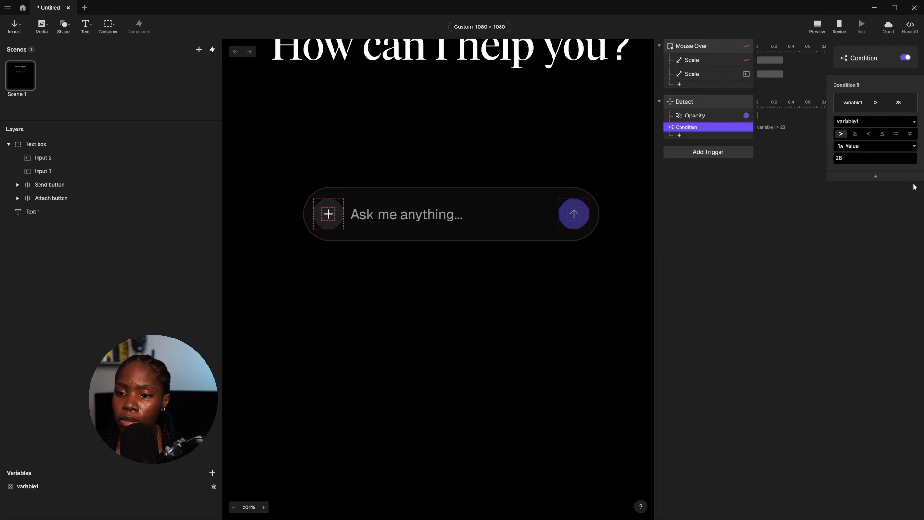
click(914, 185)
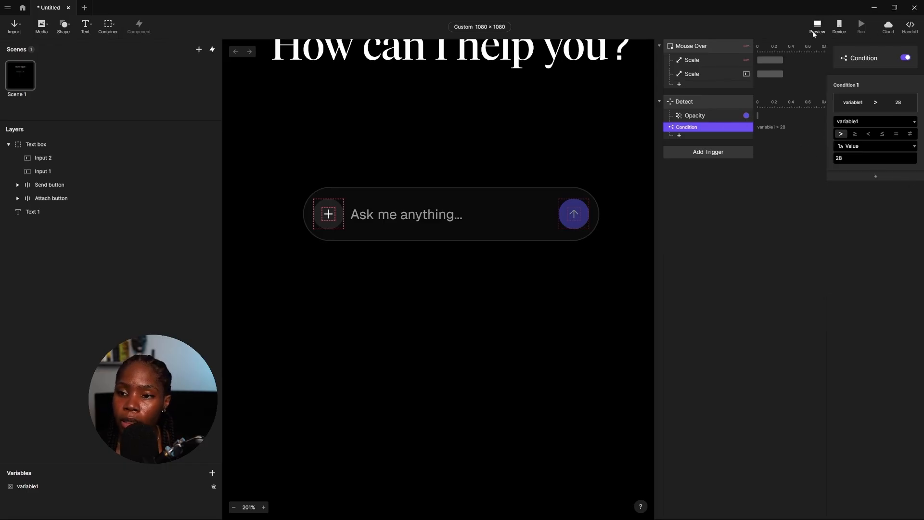
Test the text box in the preview by entering a long row of g characters and deleting the last six to check variable1's count.
click(818, 25)
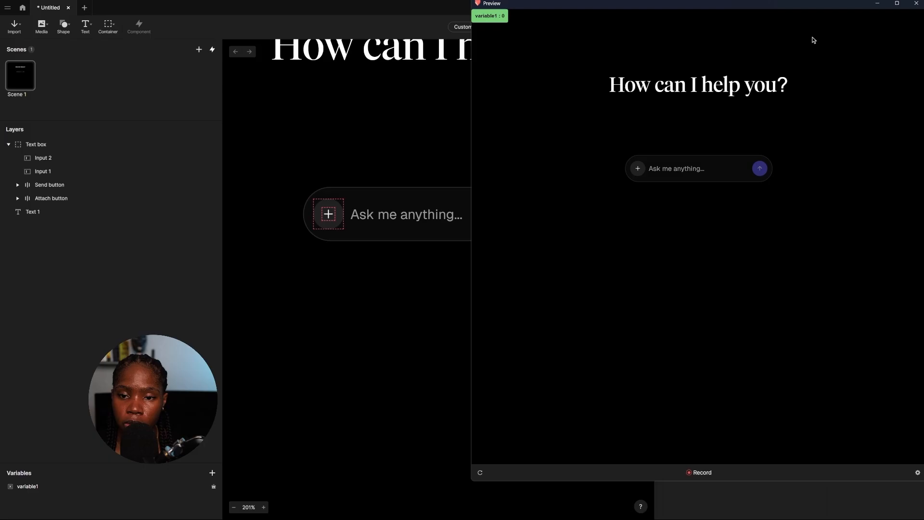
click(645, 170)
text(g)
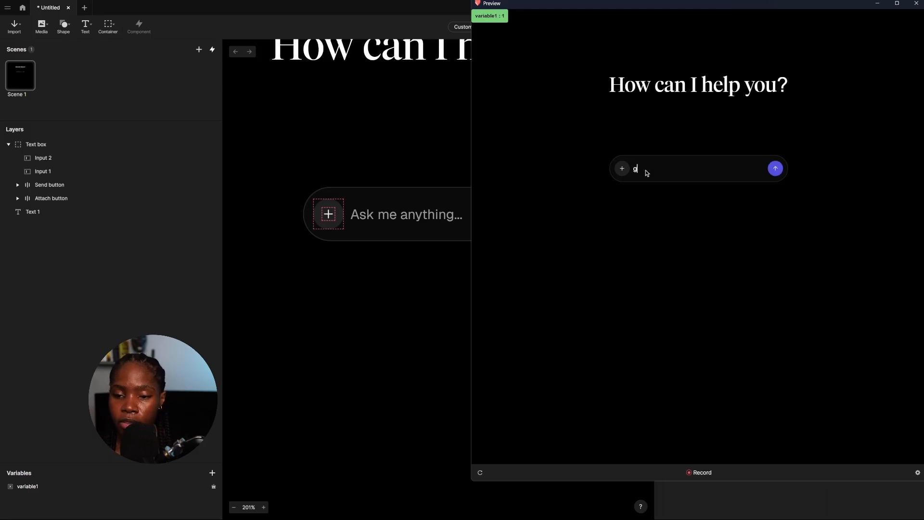
text(ggggggggggggggggggggggggggg)
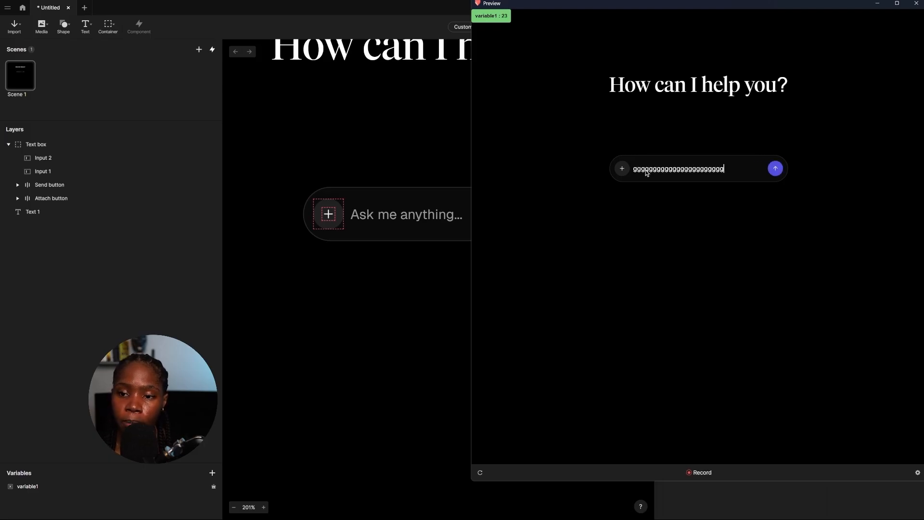
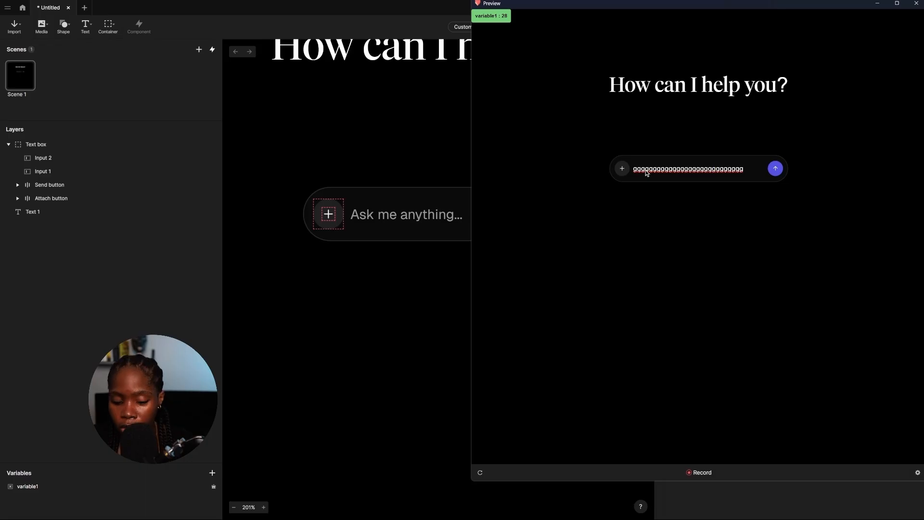
text(ggggg)
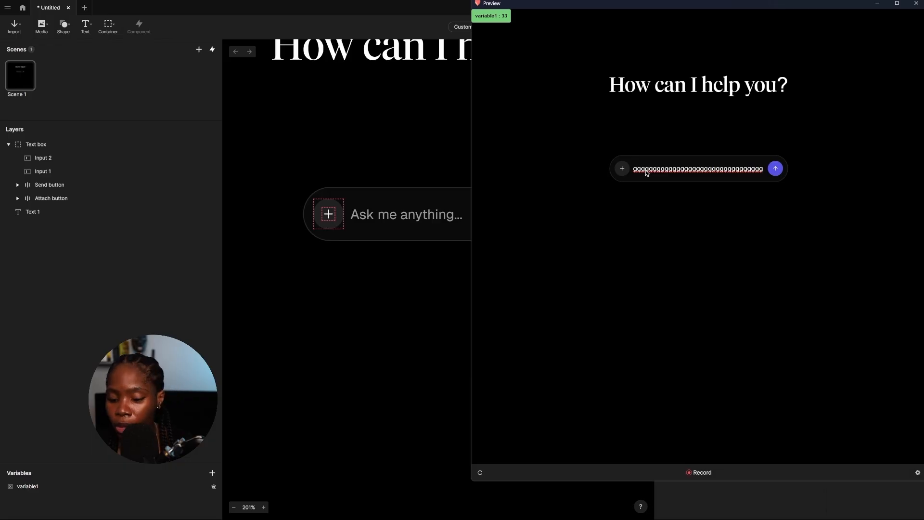
key(BackSpace)
key(BackSpace)
key(BackSpace)
key(BackSpace)
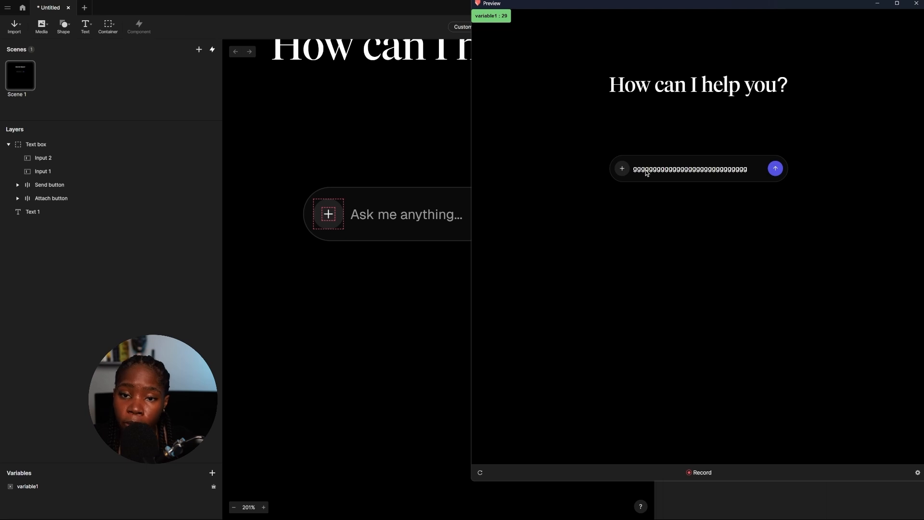
key(BackSpace)
key(BackSpace)
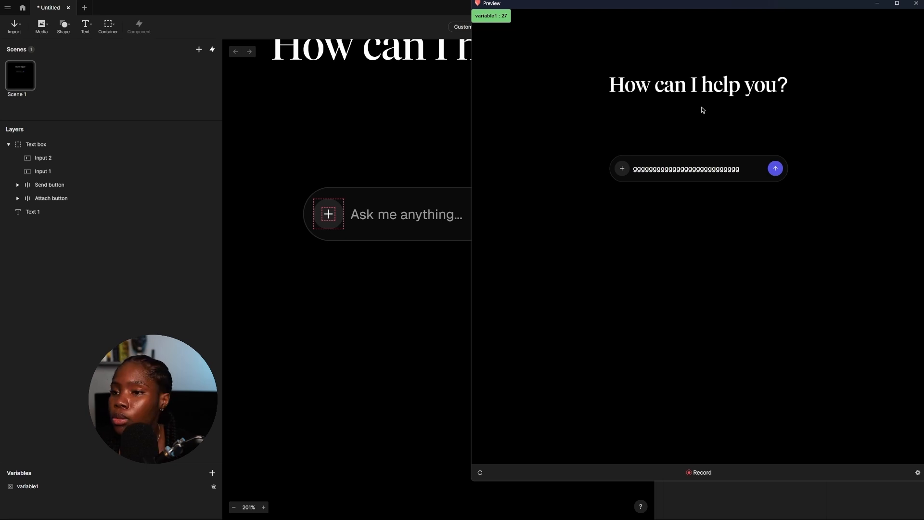
click(877, 4)
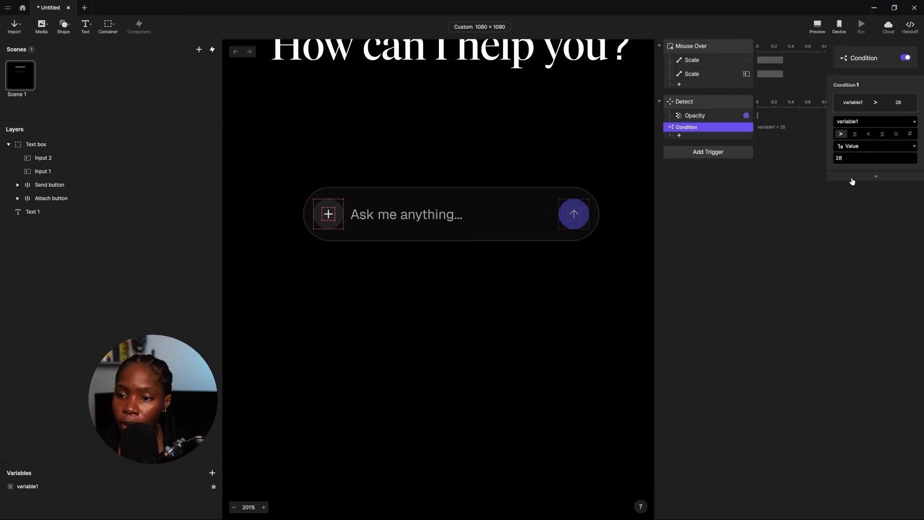
Add an Opacity response under the condition that takes Input 1 to 0 opacity with a duration of 0.
click(684, 138)
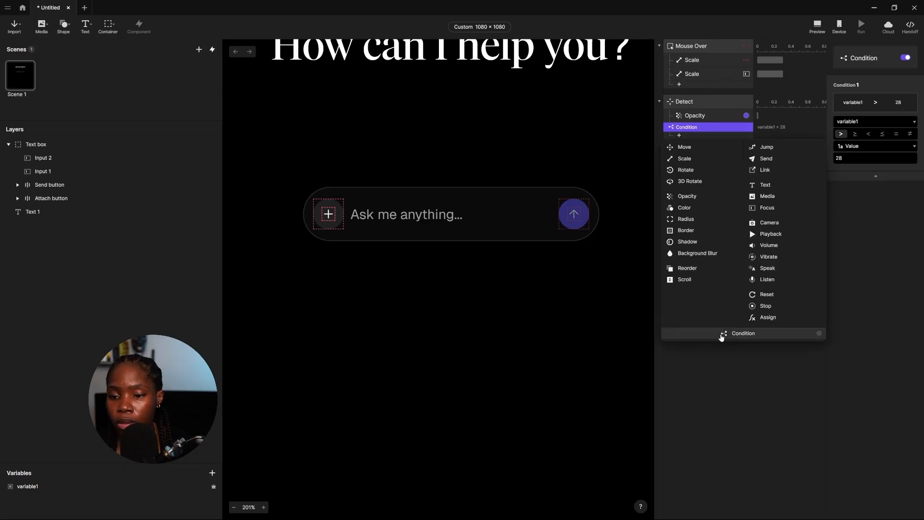
click(687, 196)
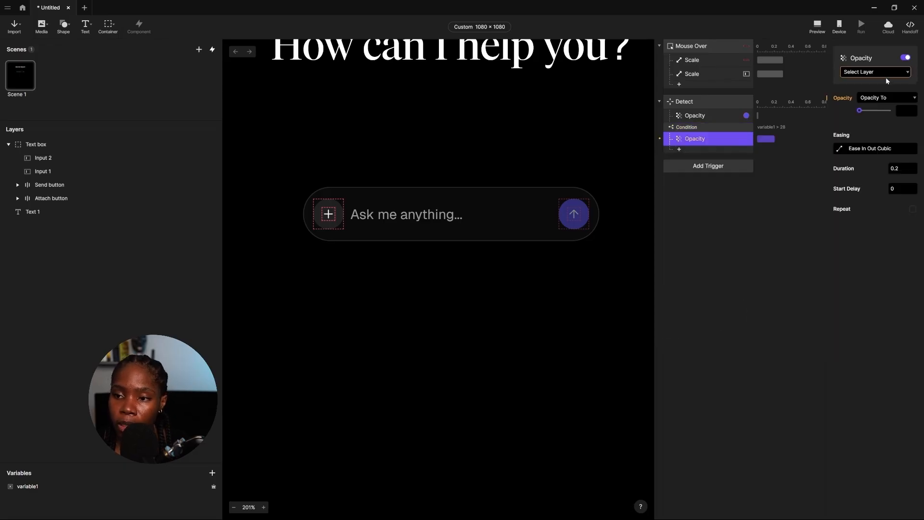
click(885, 74)
click(876, 121)
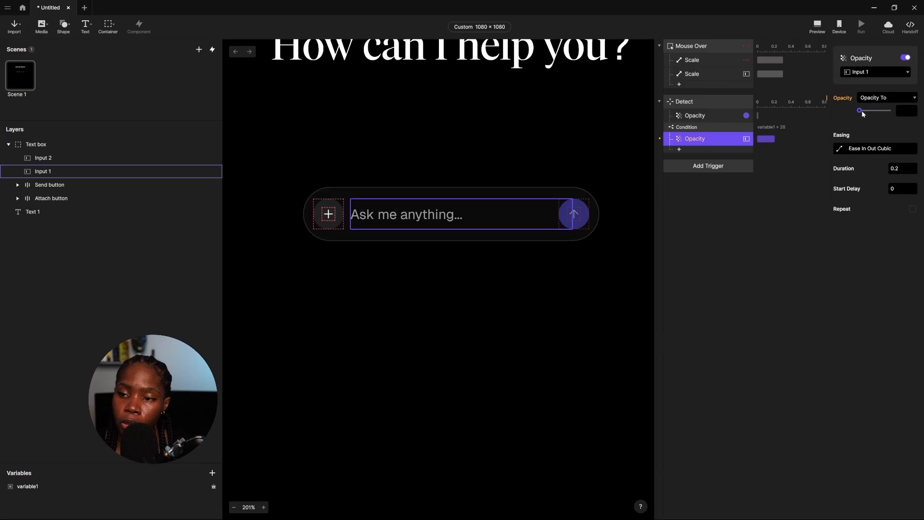
drag(882, 113, 713, 119)
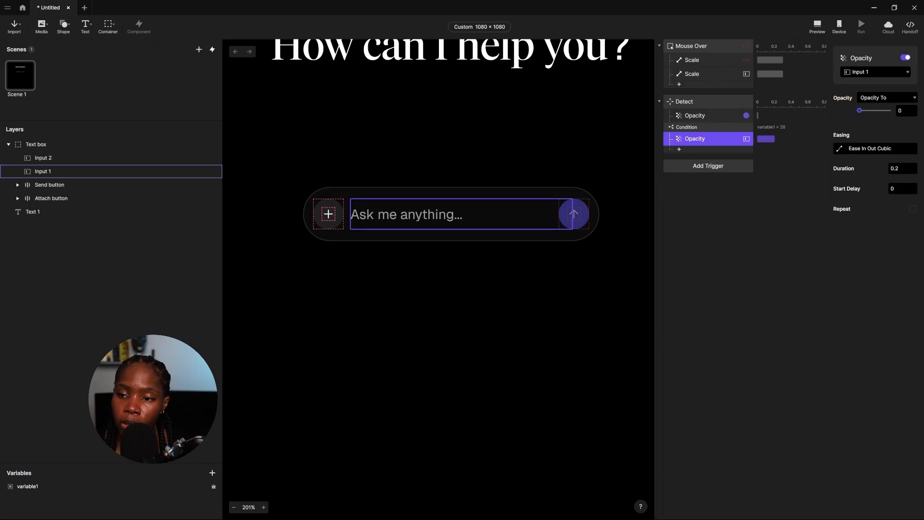
click(899, 170)
key(BackSpace)
key(BackSpace)
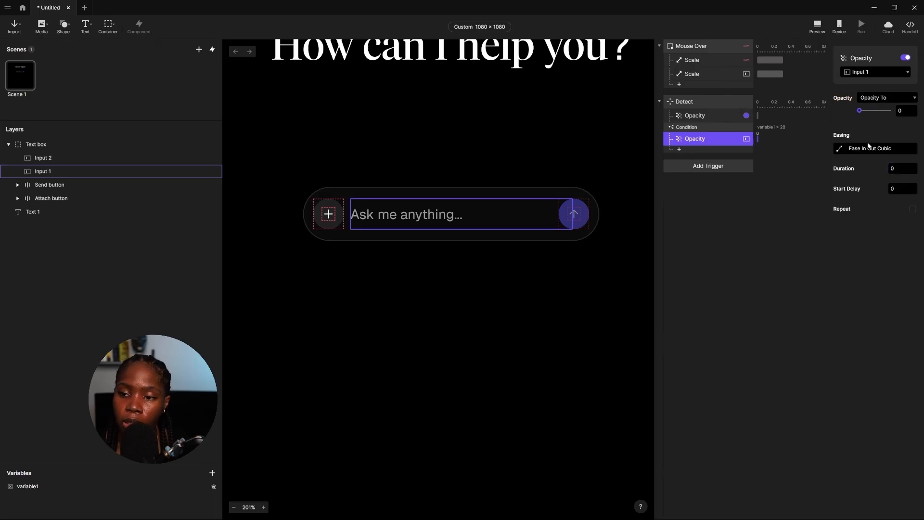
Duplicate the condition's Opacity response, assign the copy to Input 2 and set its opacity to 100.
click(708, 151)
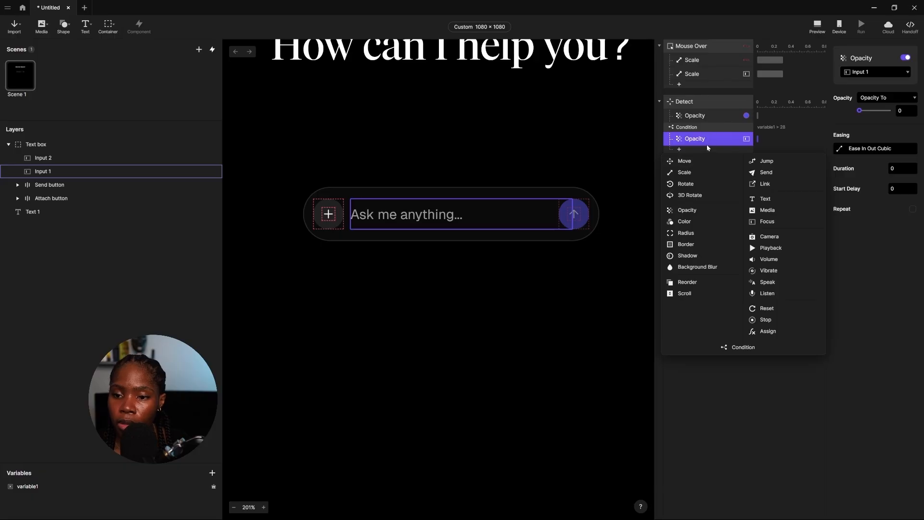
click(709, 142)
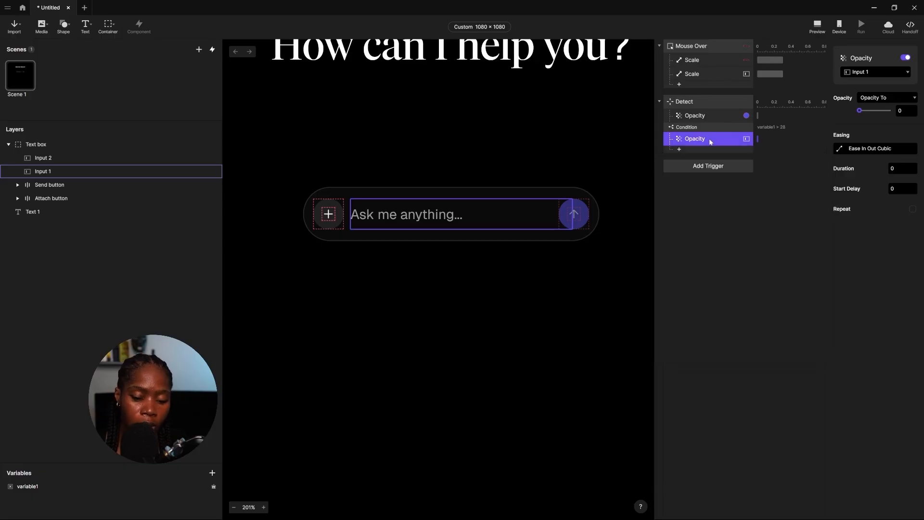
key(ctrl+d)
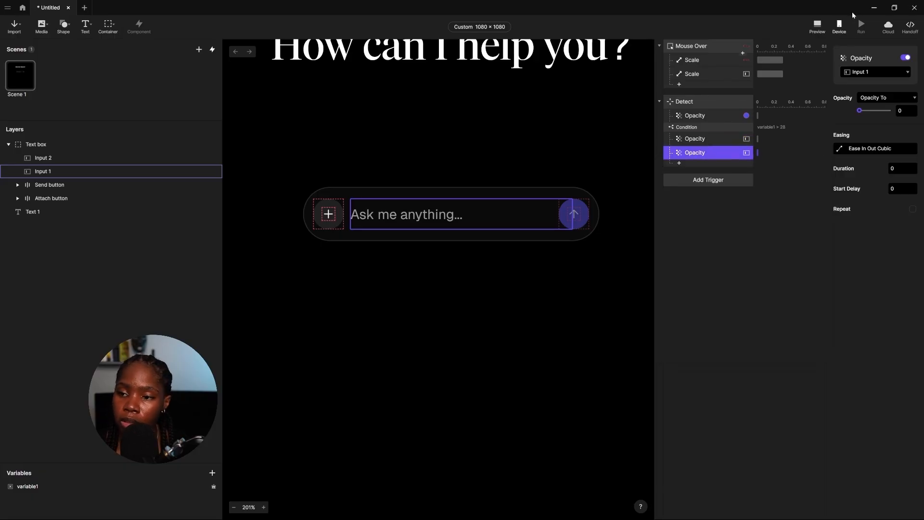
click(864, 72)
click(873, 113)
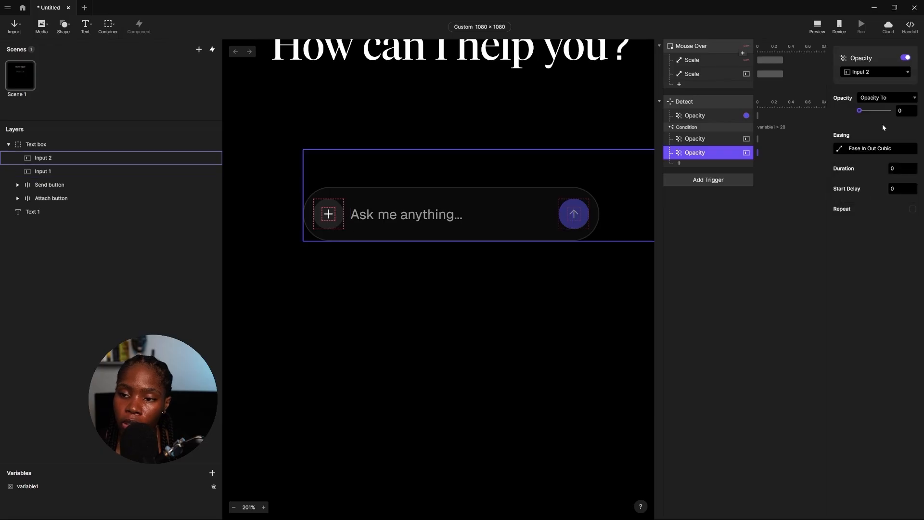
drag(871, 113, 913, 120)
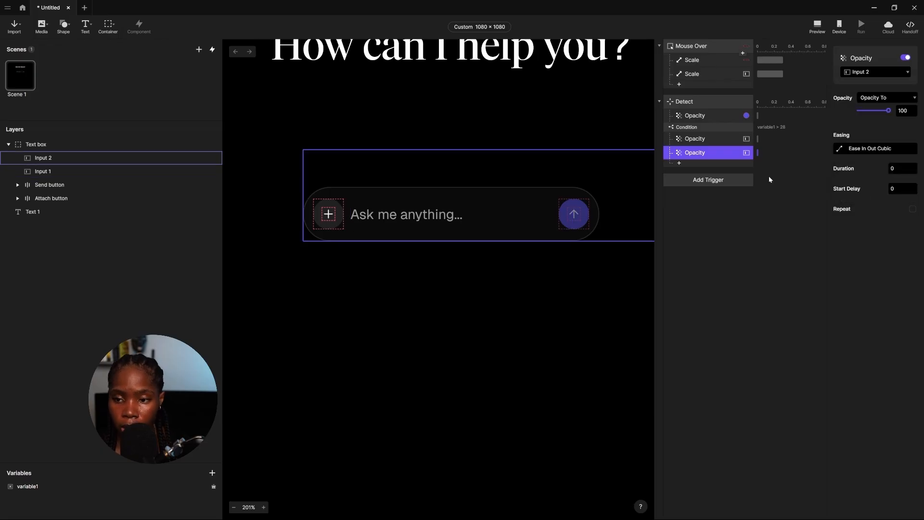
Add a Scale response under the variable1 condition that scales the Text box to a height of 108.
click(679, 163)
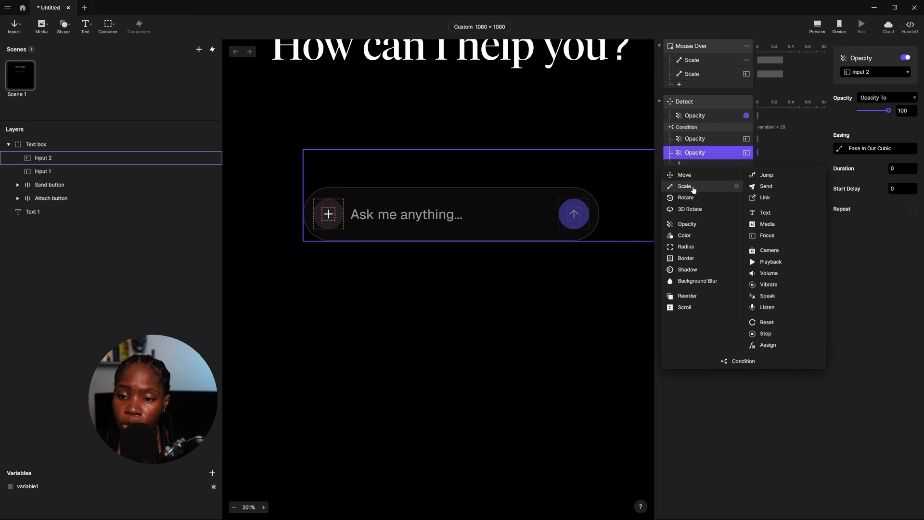
click(693, 188)
click(861, 72)
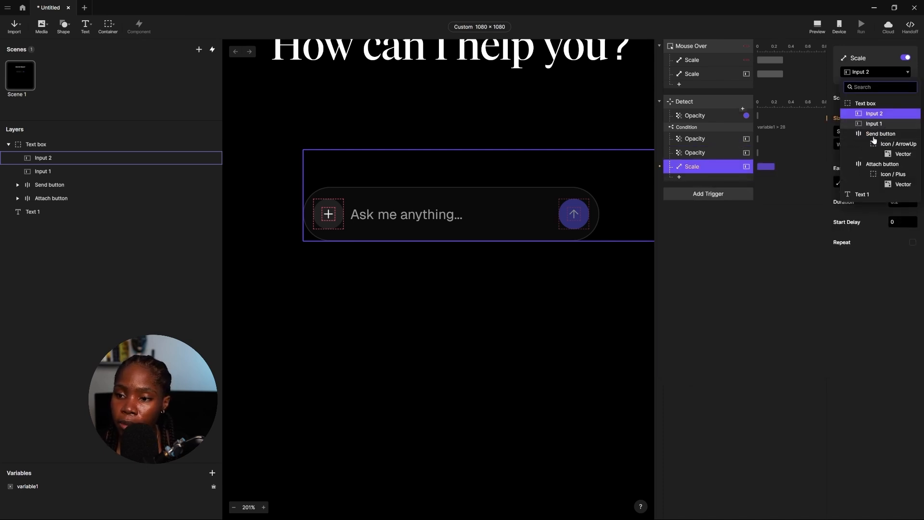
click(865, 103)
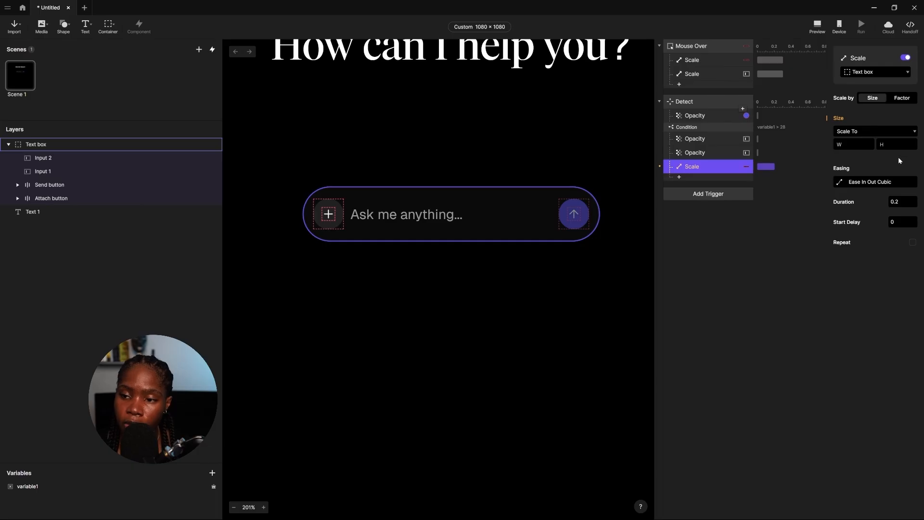
click(892, 144)
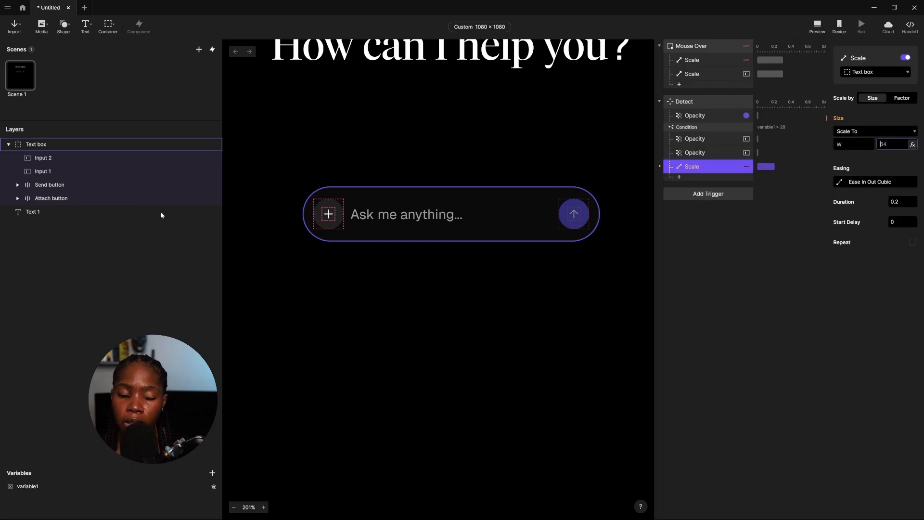
click(62, 160)
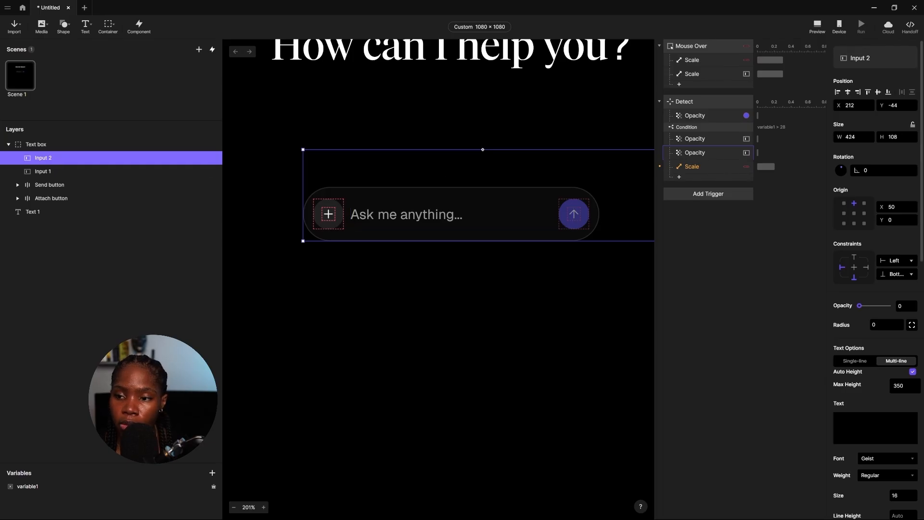
click(717, 167)
click(896, 144)
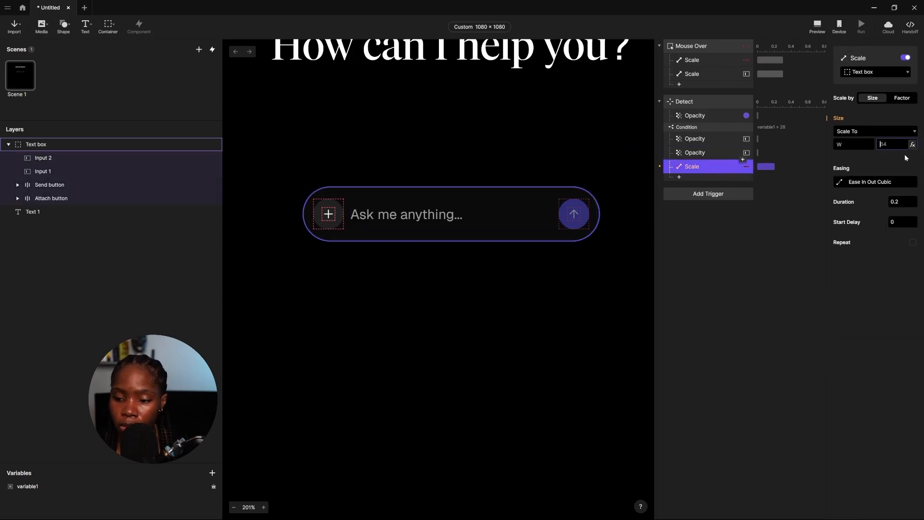
text(108)
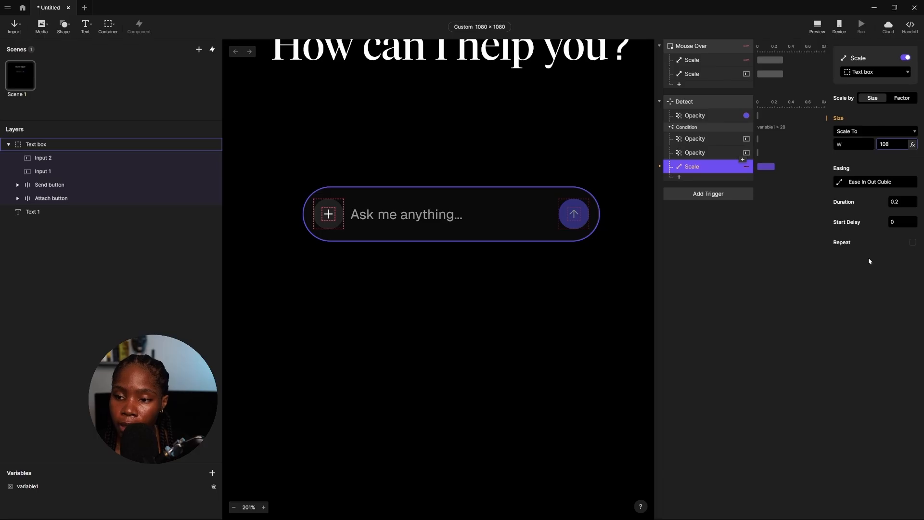
key(Return)
Set the duration of the Text box's Scale response to 0.
click(896, 202)
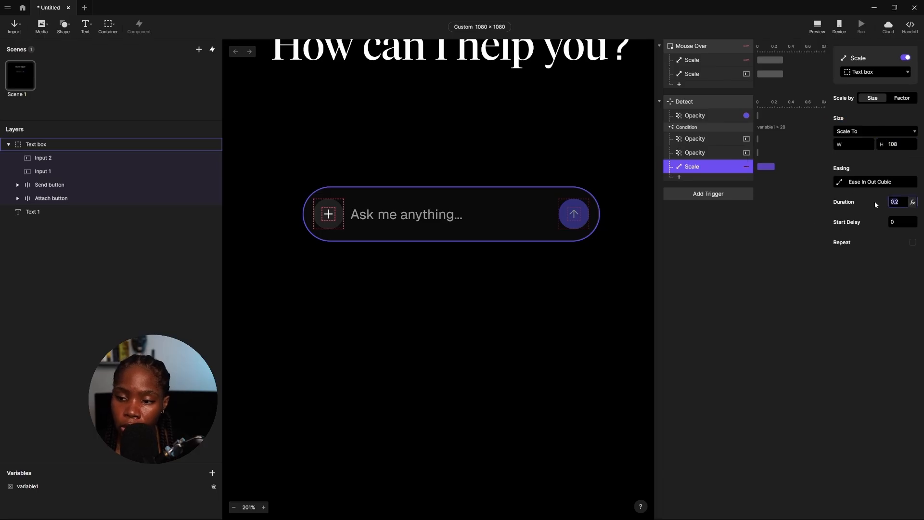
text(0)
key(Return)
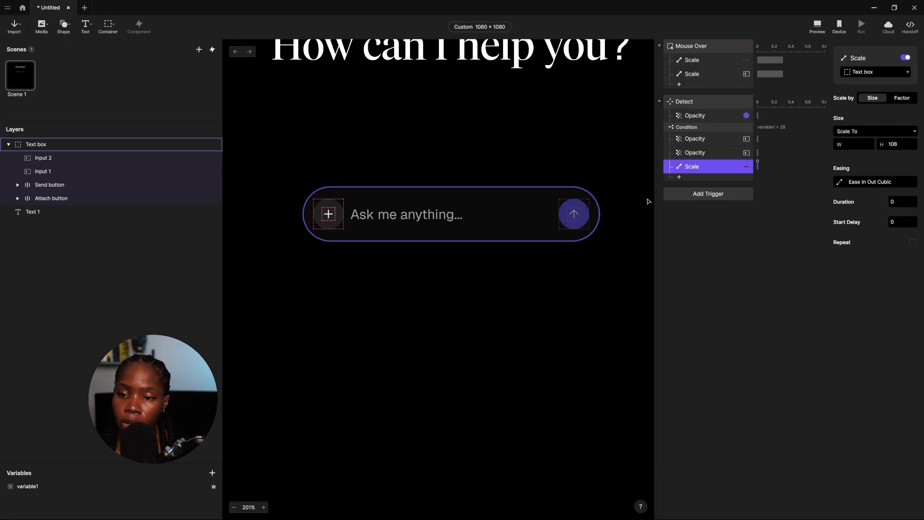
Add a Radius response under the condition that takes the Text box to a radius of 24 with a duration of 0.
click(696, 178)
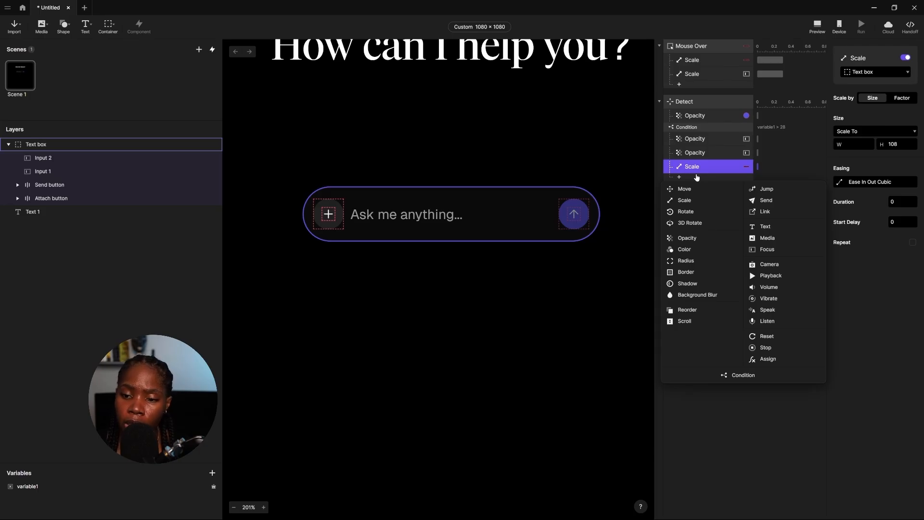
click(691, 262)
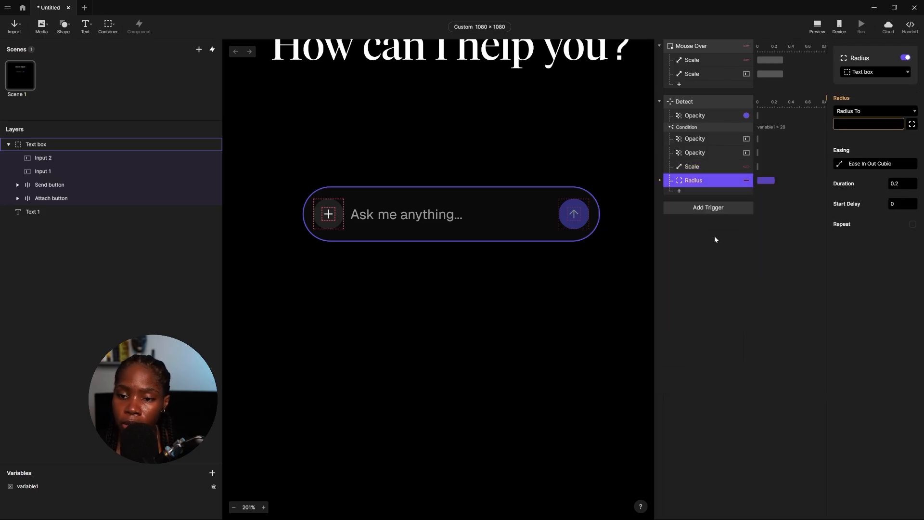
click(869, 124)
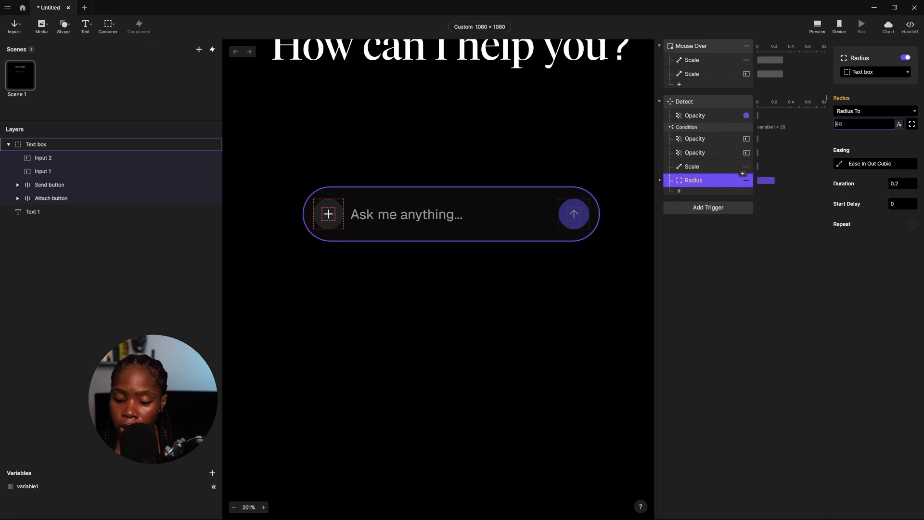
text(24)
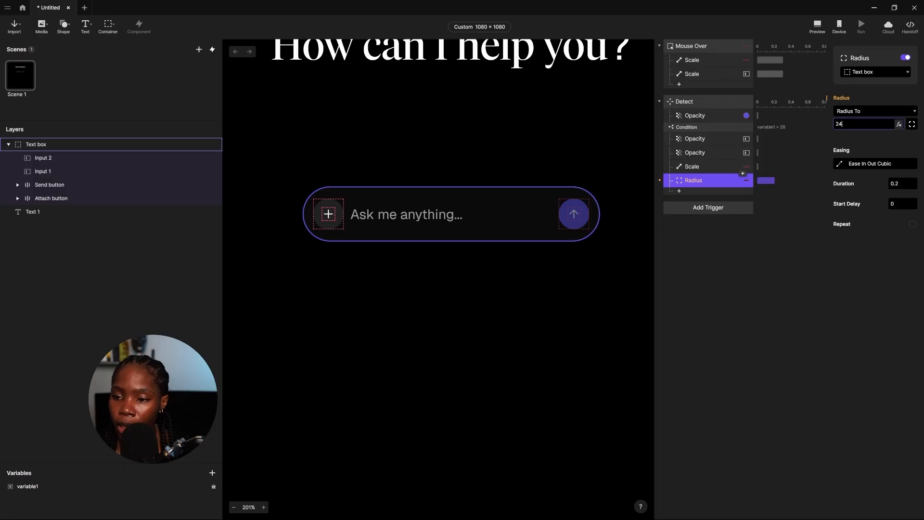
click(899, 183)
key(Return)
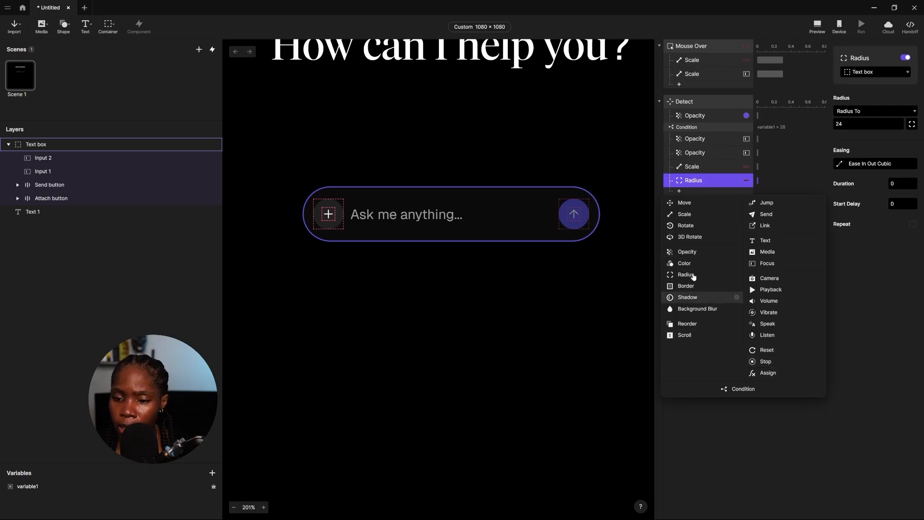
Add a Text response under the condition, assign it to Input 2 and set its content type to Formula.
click(775, 241)
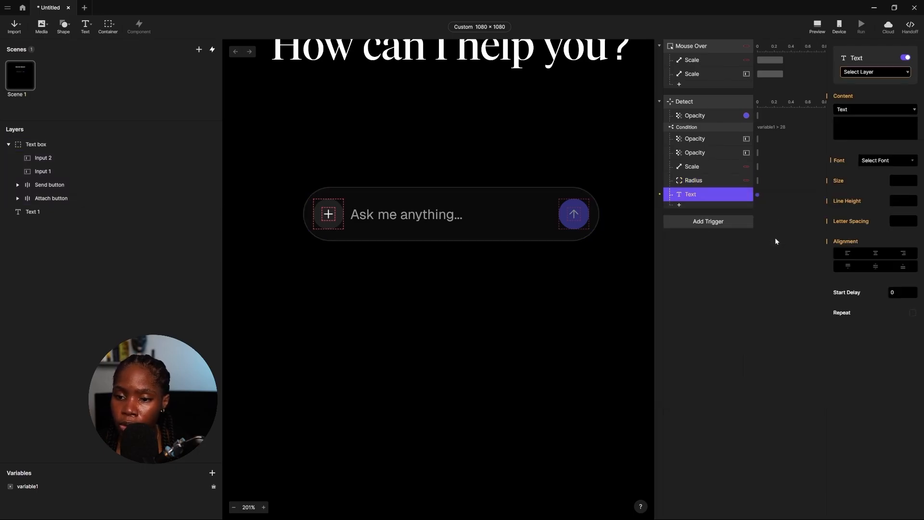
click(864, 73)
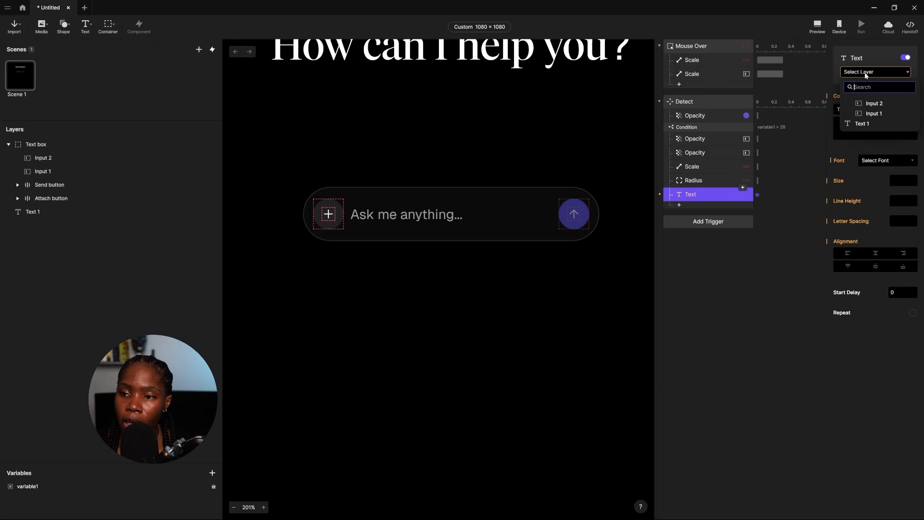
click(873, 103)
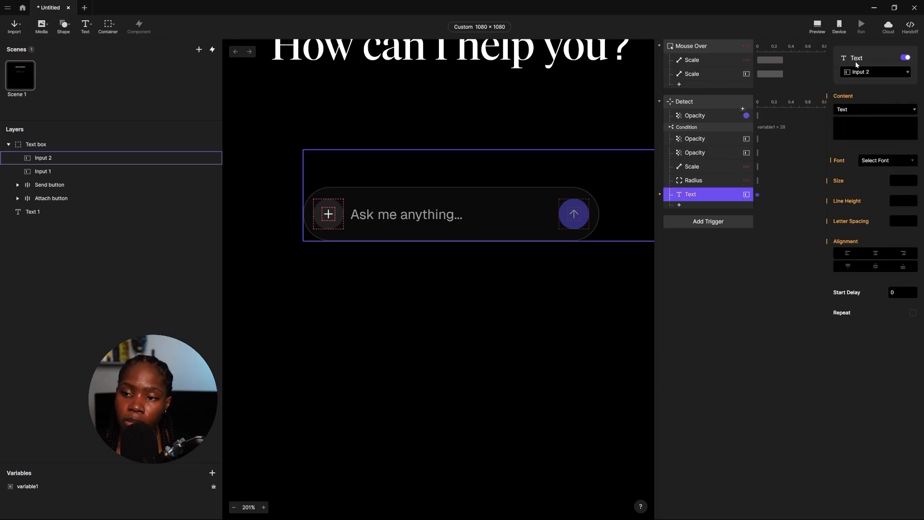
click(854, 109)
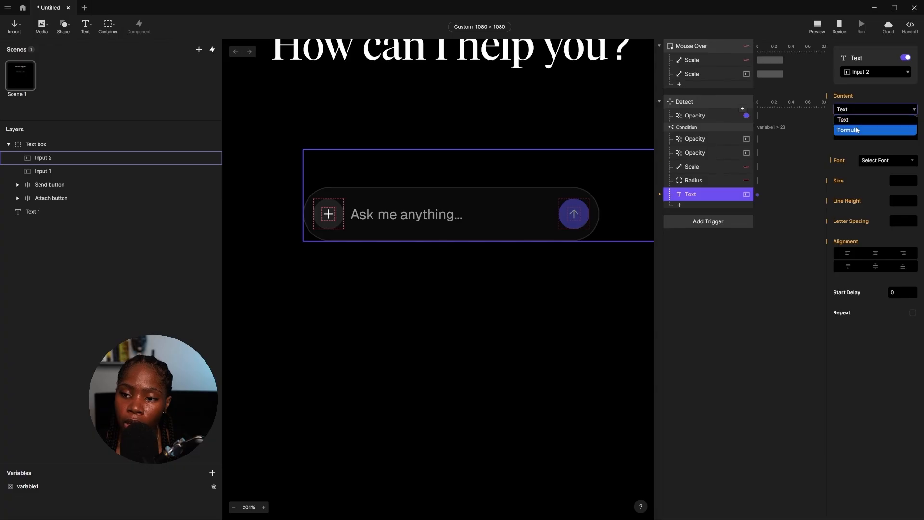
click(861, 130)
Set the Text response's content formula to `Input 1`.text so Input 2 takes over the text of Input 1.
click(864, 123)
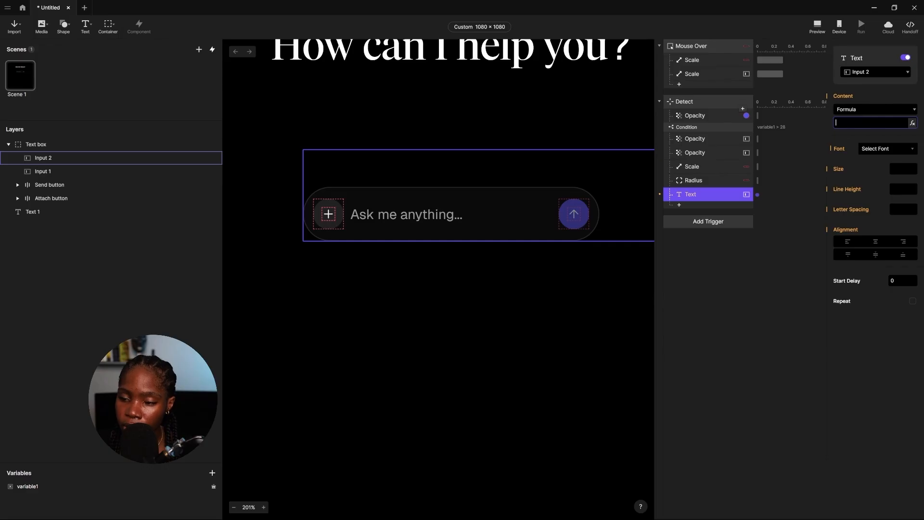
click(912, 123)
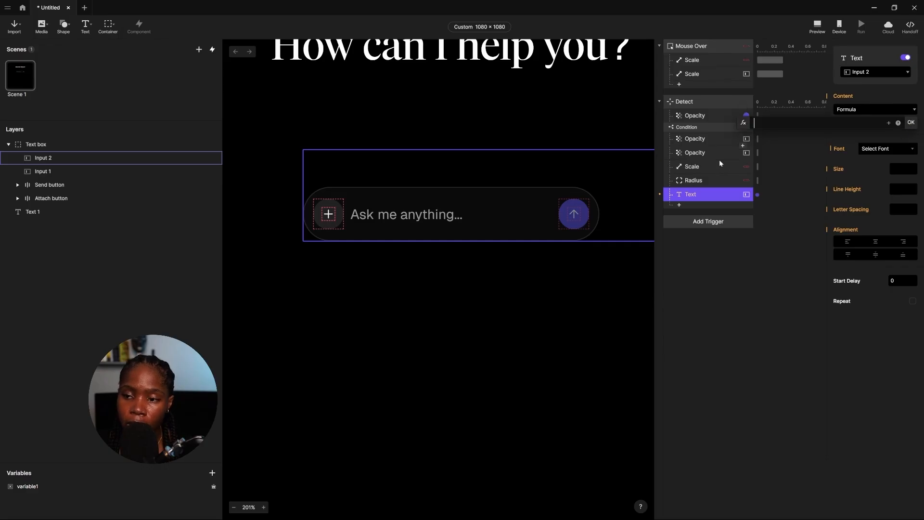
click(888, 124)
click(798, 188)
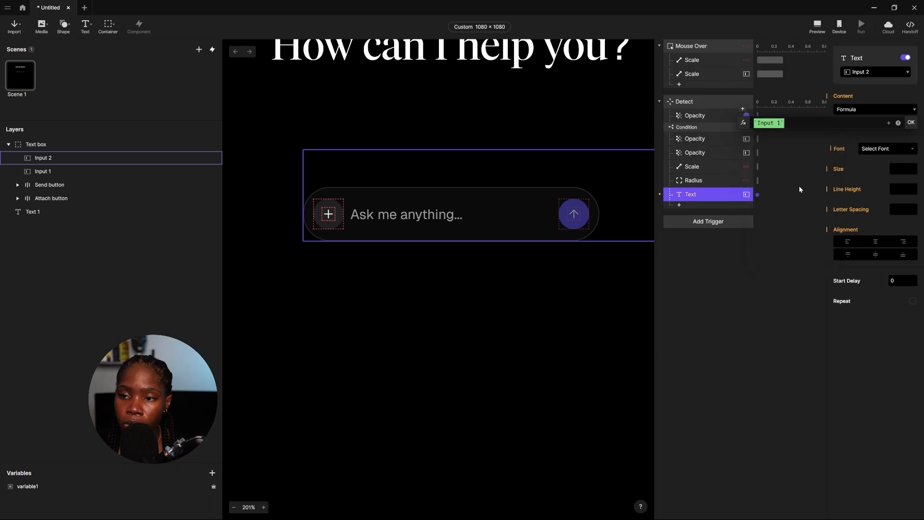
text(.)
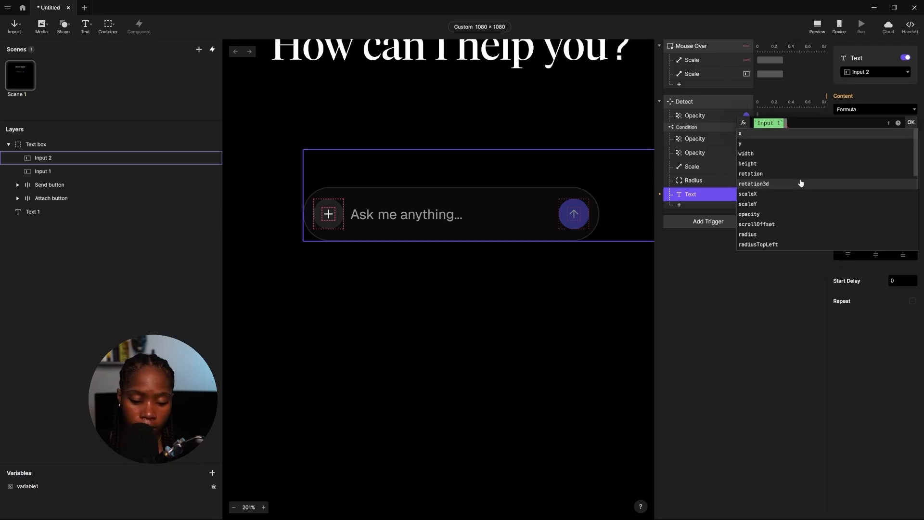
text(r)
key(BackSpace)
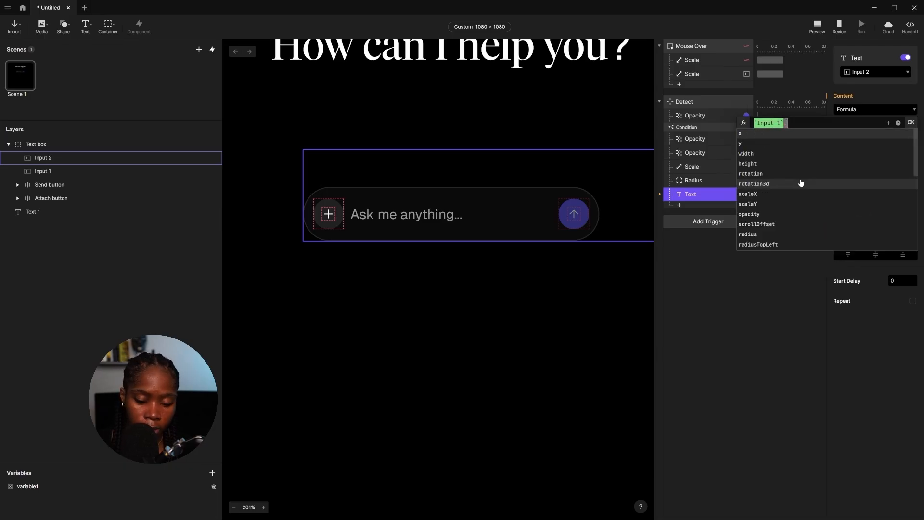
text(text)
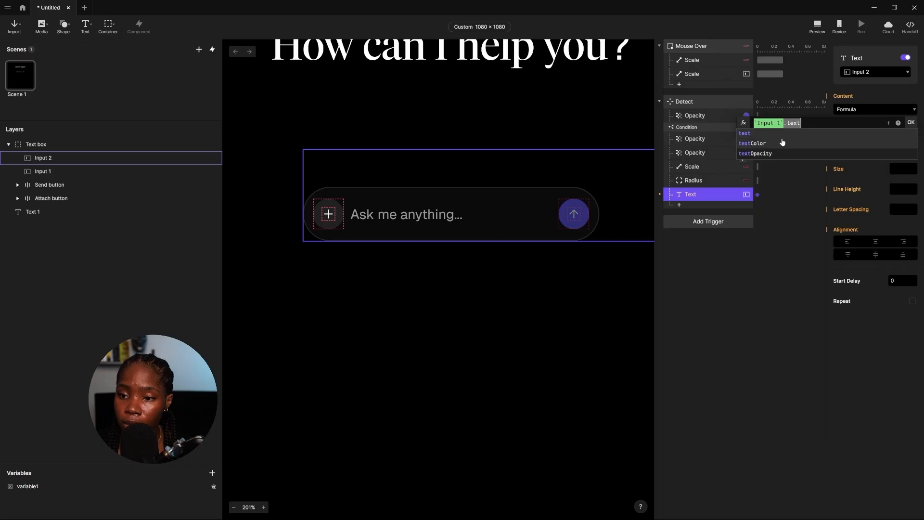
click(788, 134)
click(911, 122)
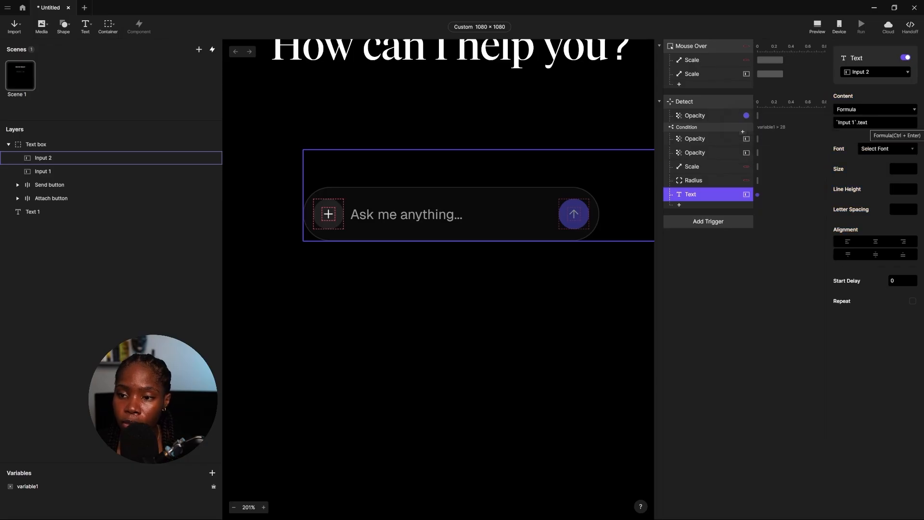
Add a Focus response under the condition that uses Focus In on Input 2.
click(702, 208)
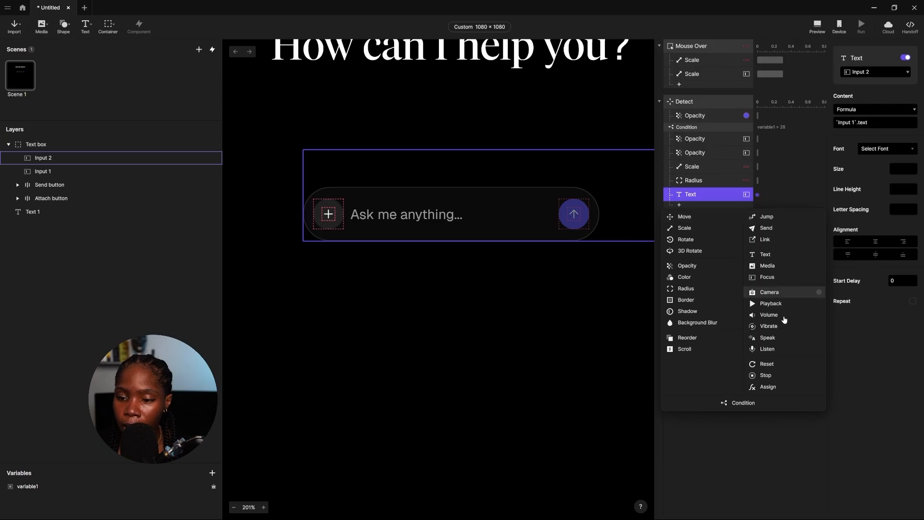
click(775, 275)
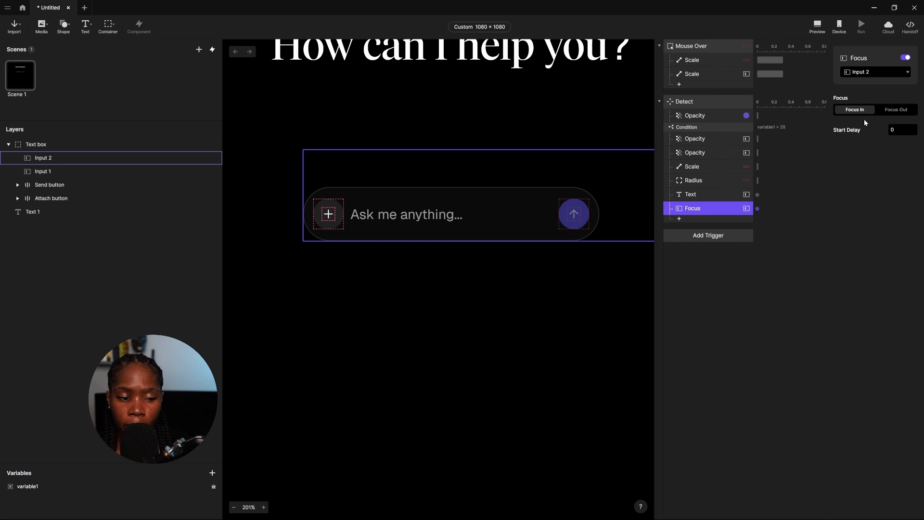
Test the switch to Input 2 in the preview by entering a row of 31 g characters in the text box.
click(816, 25)
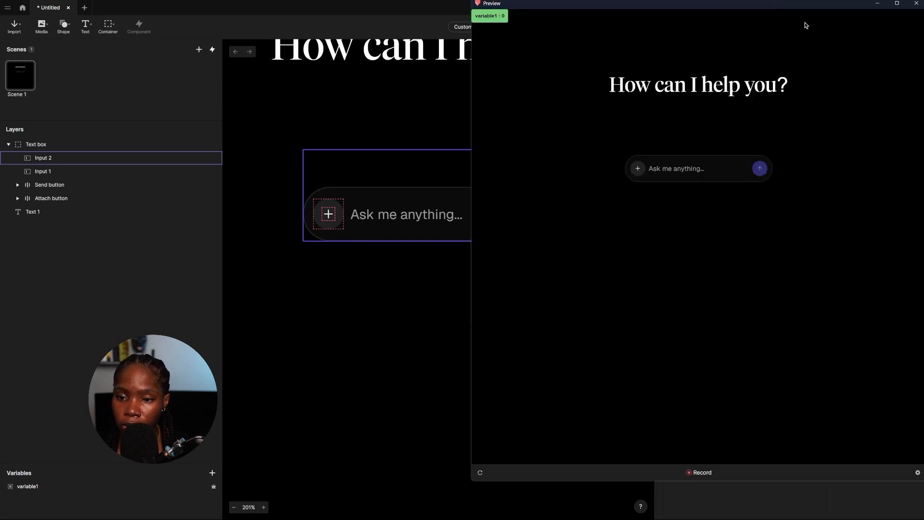
click(686, 167)
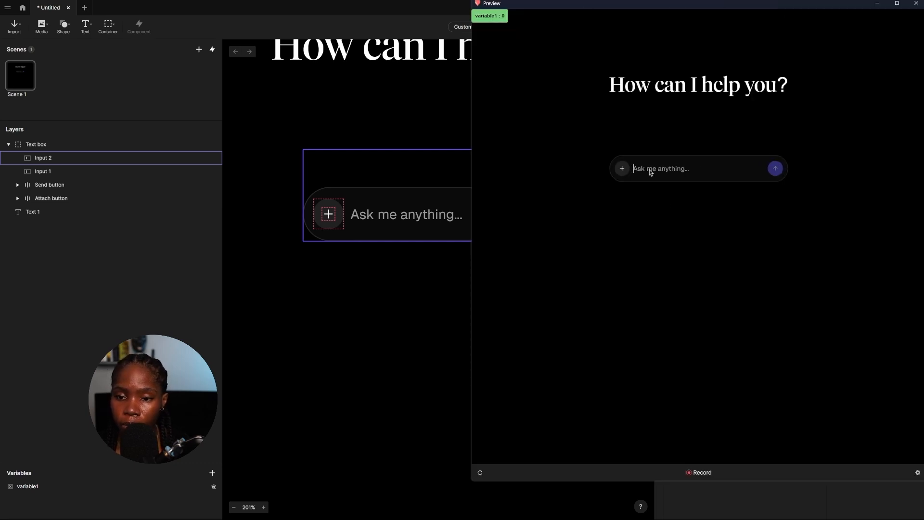
text(ggggggggggggggggggggggggggggggg)
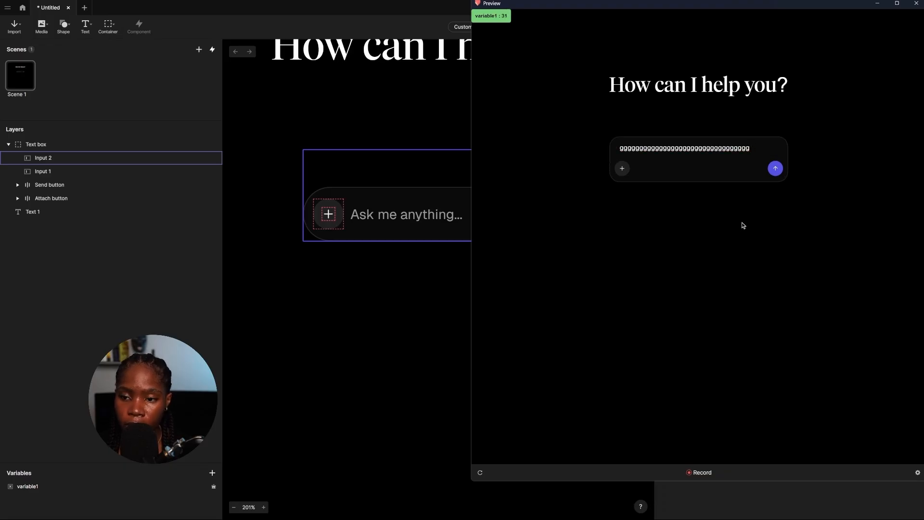
Check how the expanded text box reacts in the preview by deleting all but five of the g characters, and minimize the preview.
key(BackSpace)
key(BackSpace)
key(BackSpace)
key(BackSpace)
key(BackSpace)
key(BackSpace)
key(BackSpace)
key(BackSpace)
key(BackSpace)
key(BackSpace)
key(BackSpace)
key(BackSpace)
key(BackSpace)
key(BackSpace)
key(BackSpace)
key(BackSpace)
key(BackSpace)
key(BackSpace)
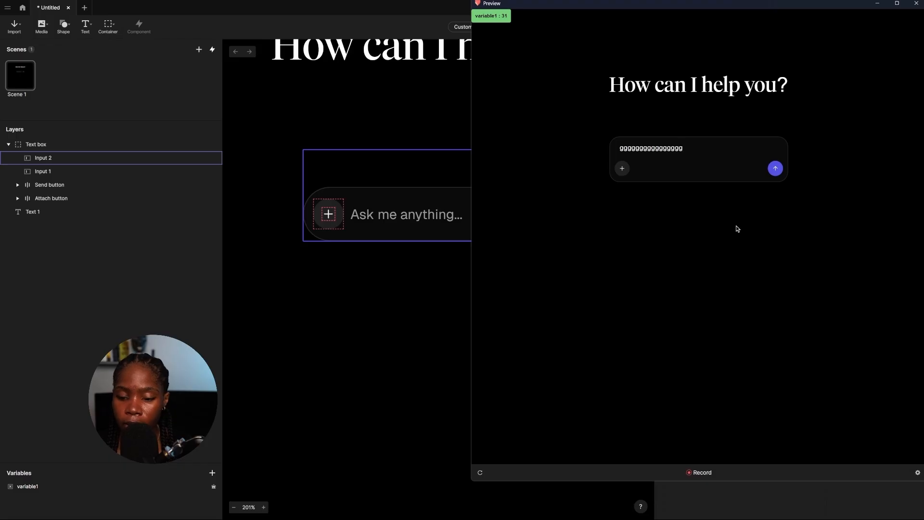
key(BackSpace)
key(BackSpace)
key(BackSpace)
key(BackSpace)
key(BackSpace)
key(BackSpace)
key(BackSpace)
key(BackSpace)
key(BackSpace)
key(BackSpace)
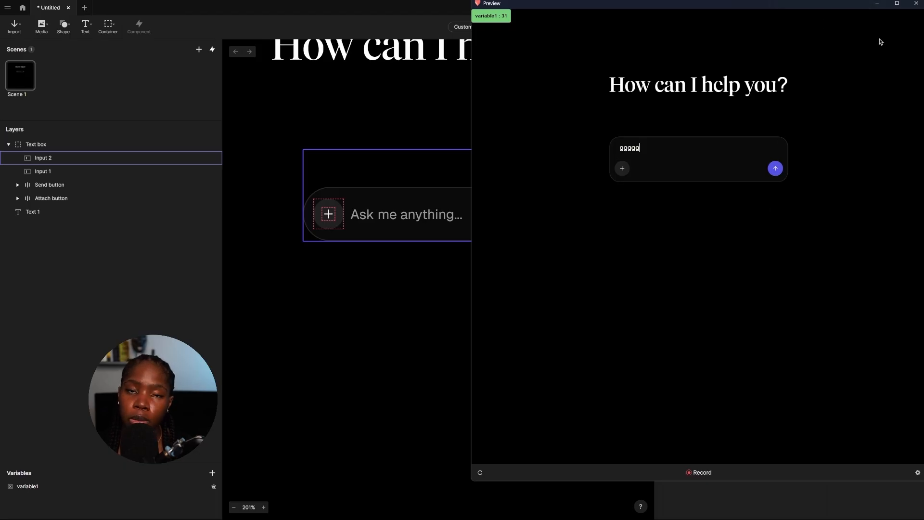
click(877, 3)
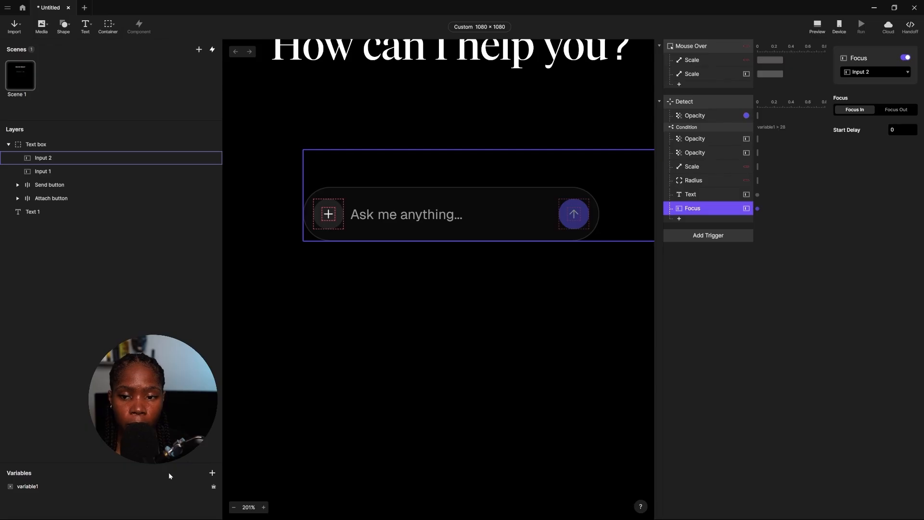
Duplicate variable1 together with its length formula.
click(64, 486)
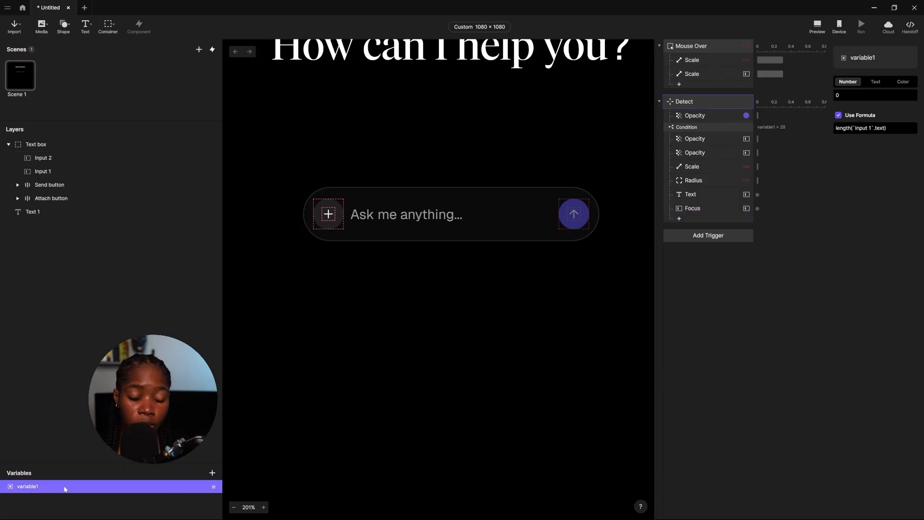
key(ctrl+d)
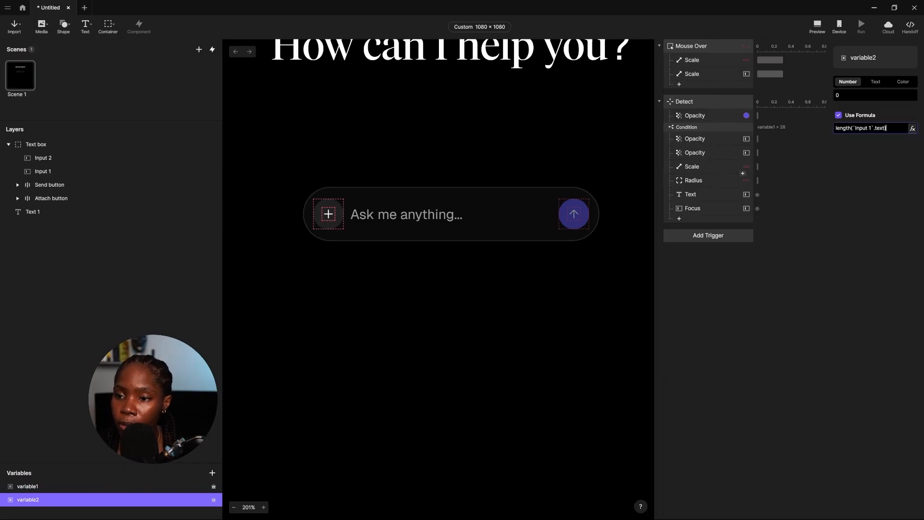
Rebuild variable2's formula as length(`Input 2`.text).
click(914, 128)
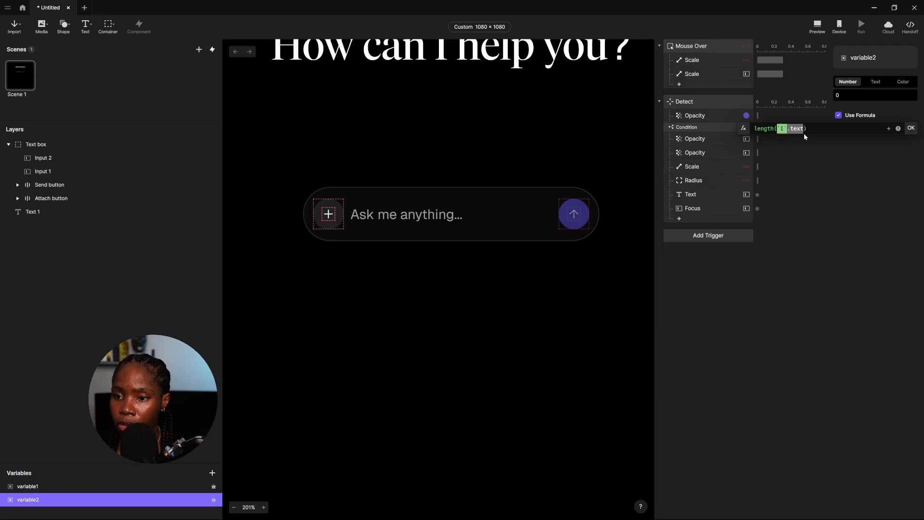
click(886, 129)
click(817, 194)
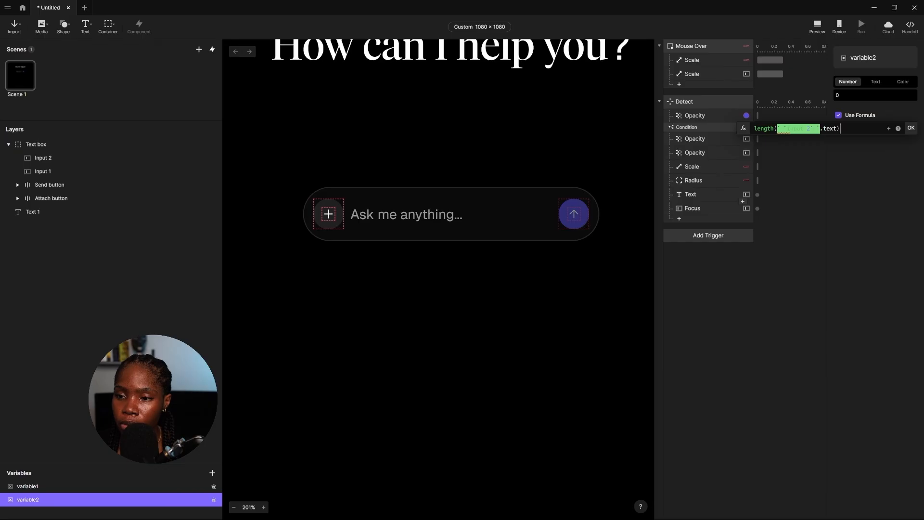
key(ctrl+a)
key(BackSpace)
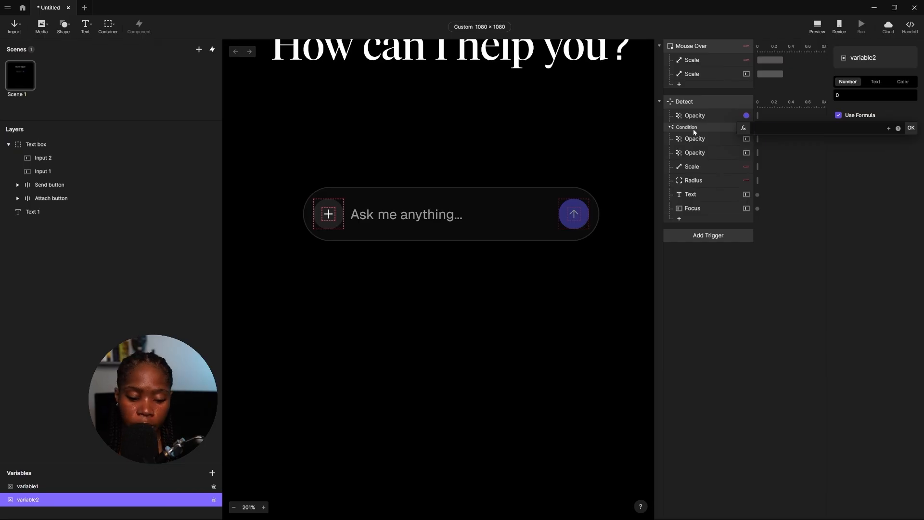
text(le)
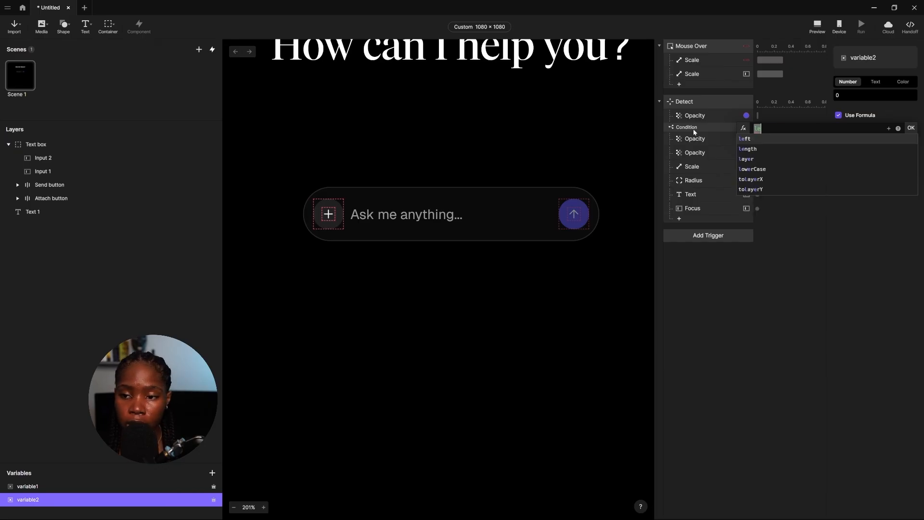
click(747, 149)
click(888, 128)
click(811, 195)
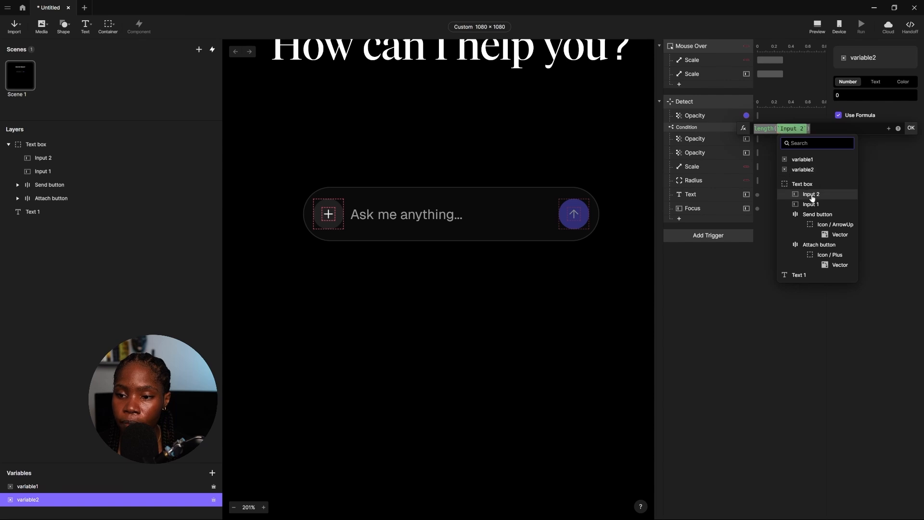
text(.)
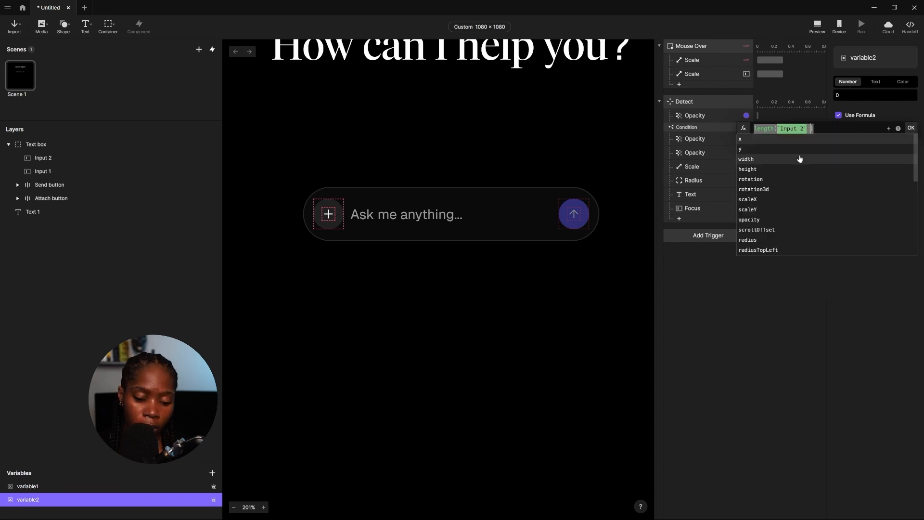
text(te)
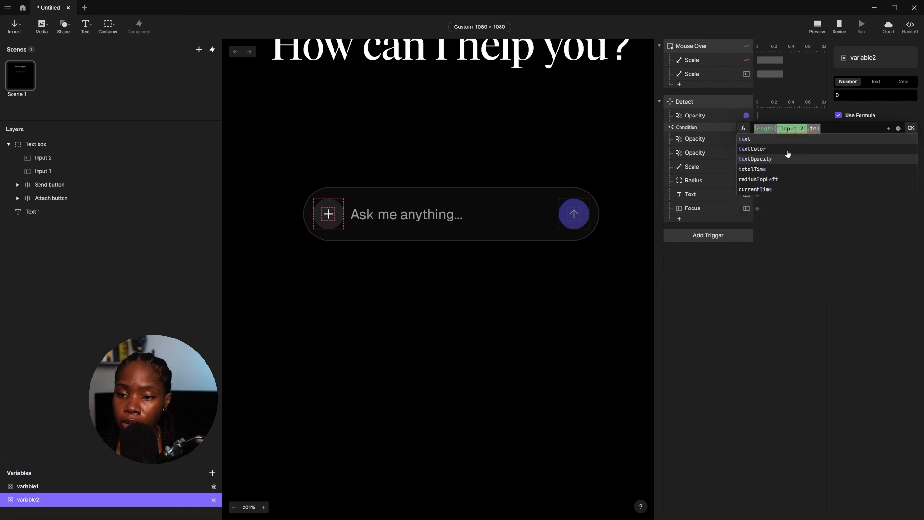
click(769, 140)
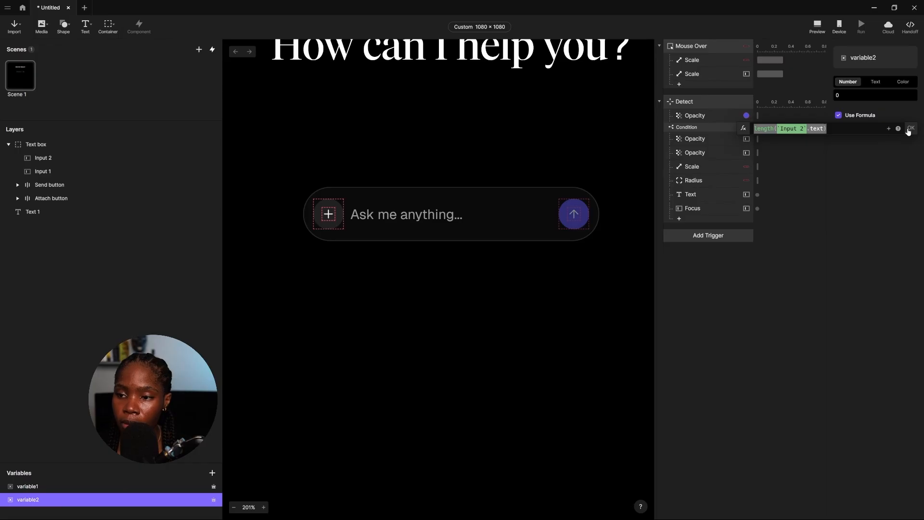
click(910, 128)
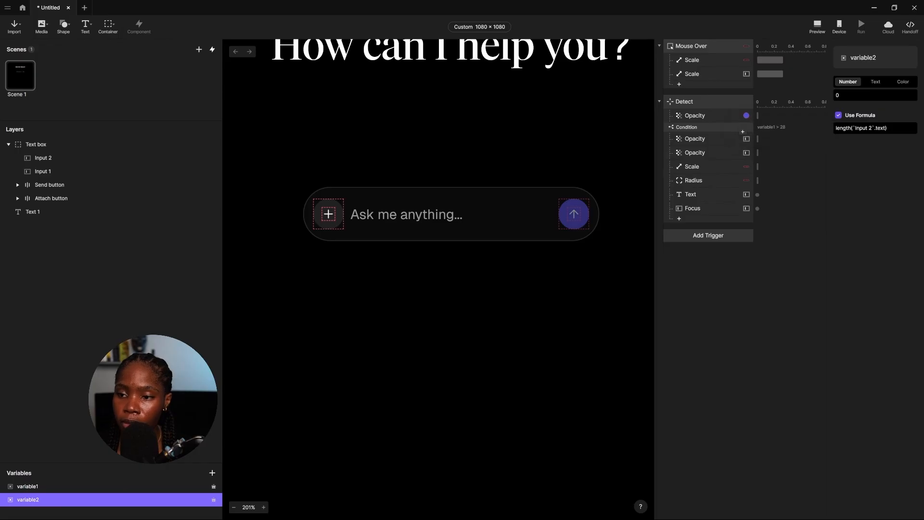
Duplicate the variable1 Detect trigger with its responses and set the copy to detect variable2.
click(687, 103)
key(ctrl+d)
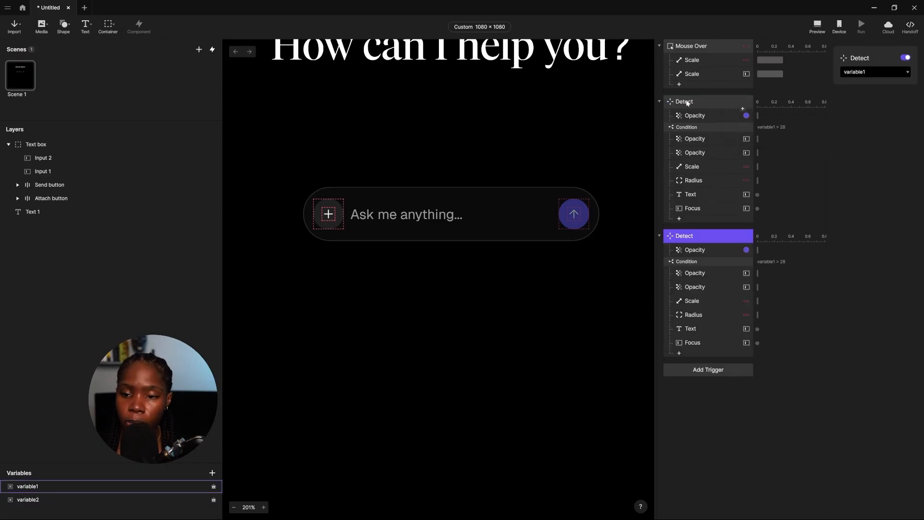
click(875, 72)
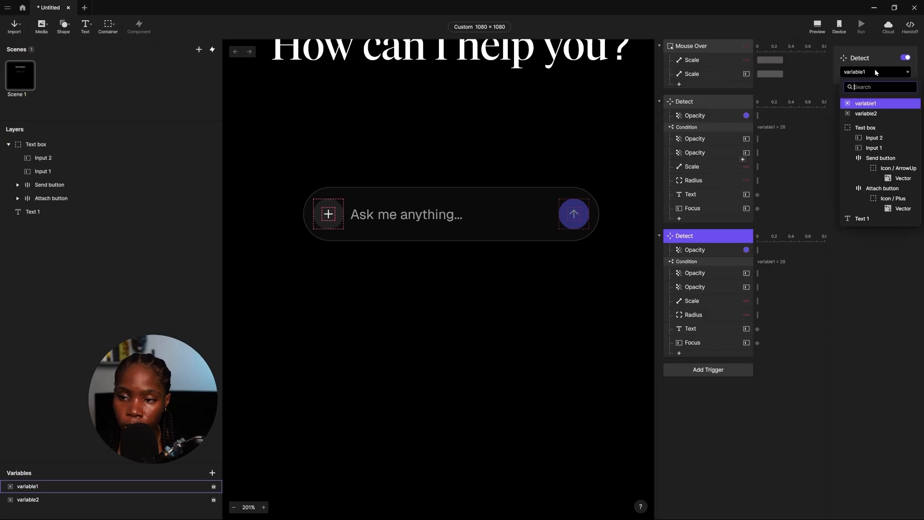
click(867, 109)
In the duplicated Detect trigger, delete the Send button's Opacity response and set the condition to variable1 less than 29.
click(705, 249)
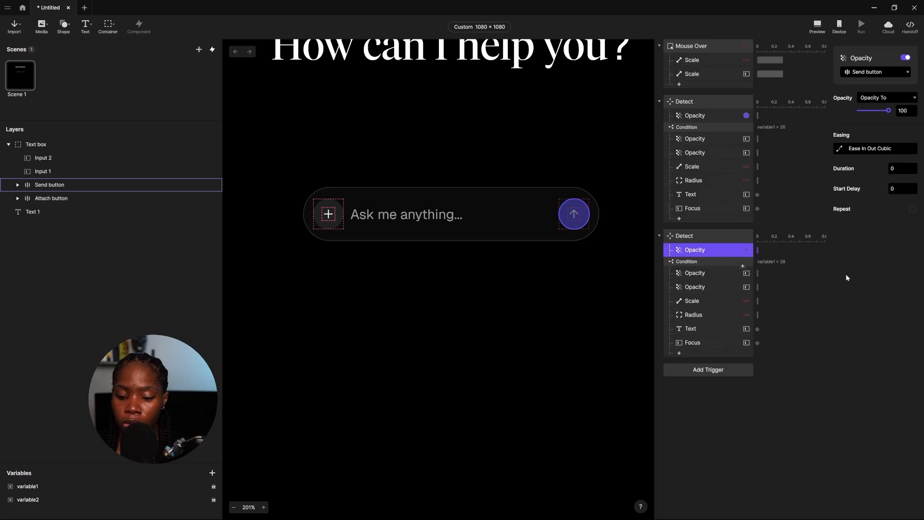
key(Delete)
click(696, 247)
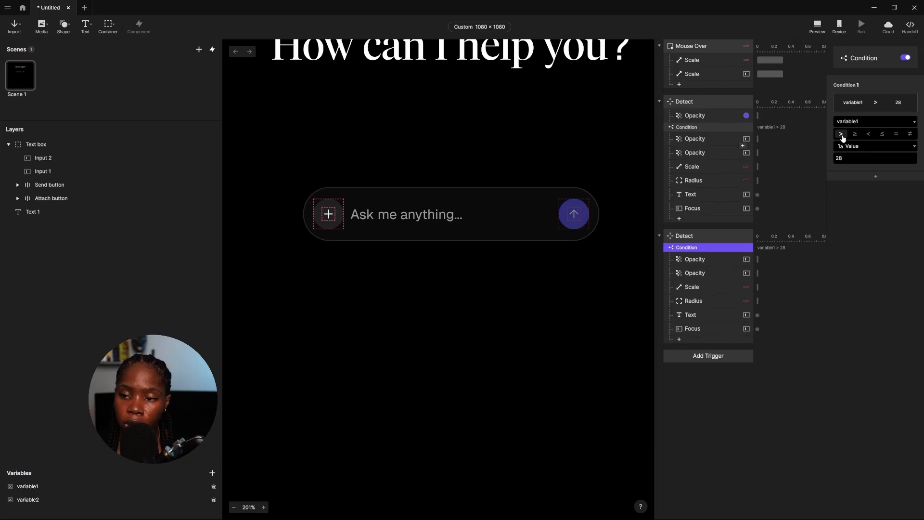
click(868, 134)
click(865, 158)
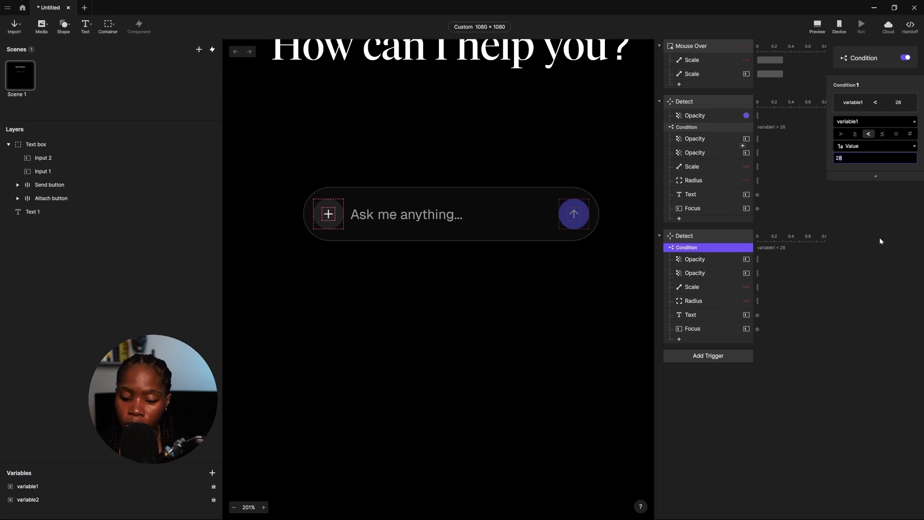
text(9)
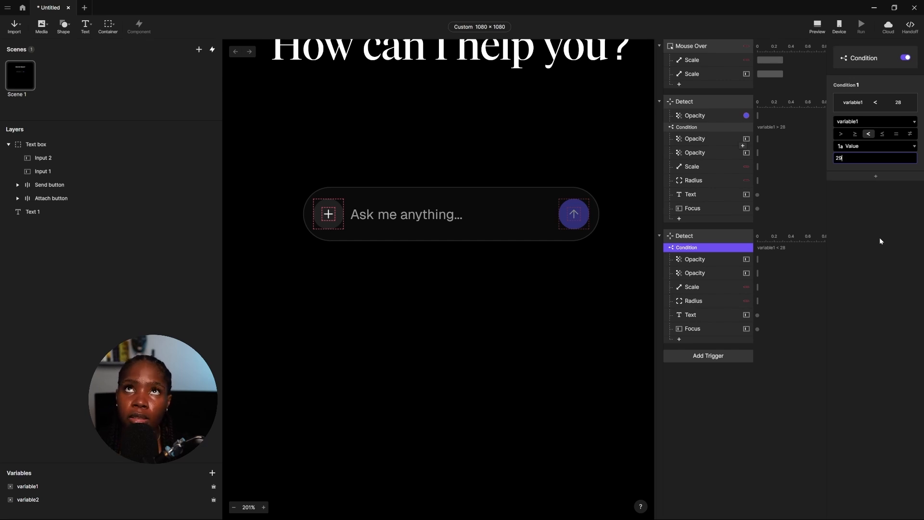
click(706, 128)
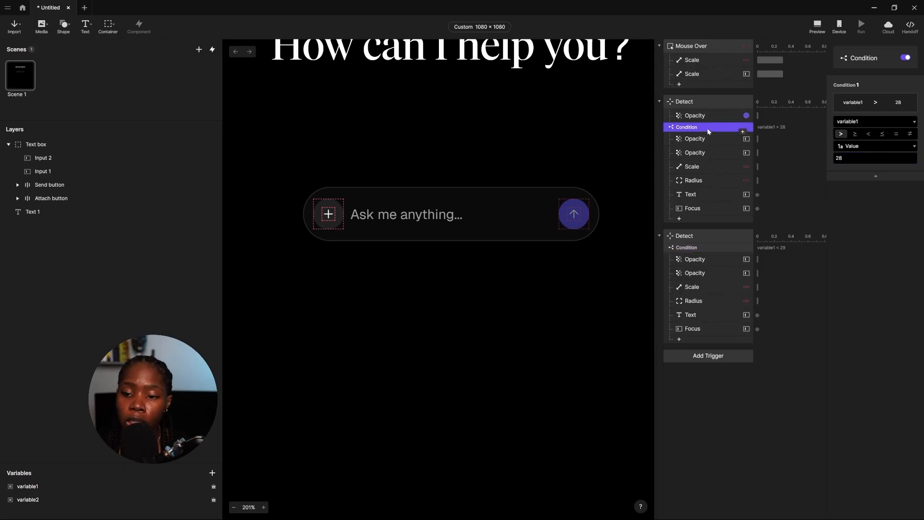
Compare the conditions of the two Detect triggers and enter 28+1 as the second condition's value.
click(691, 248)
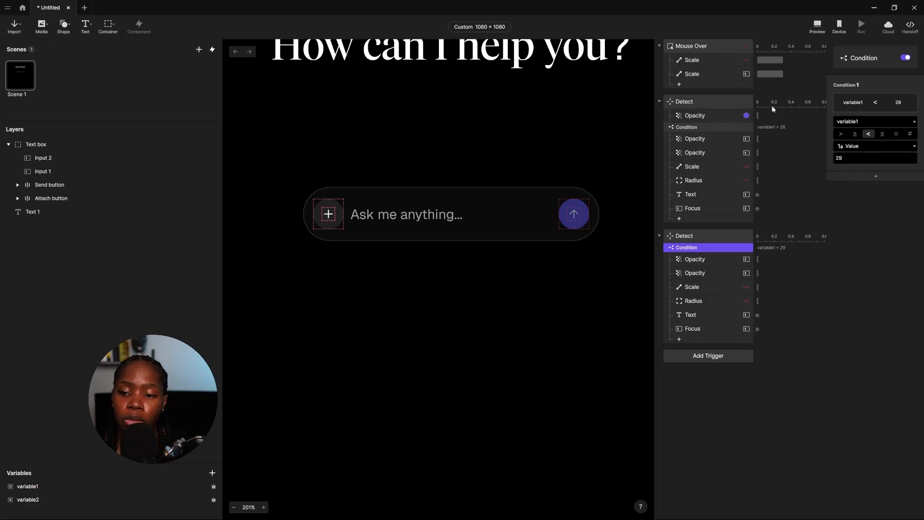
click(702, 102)
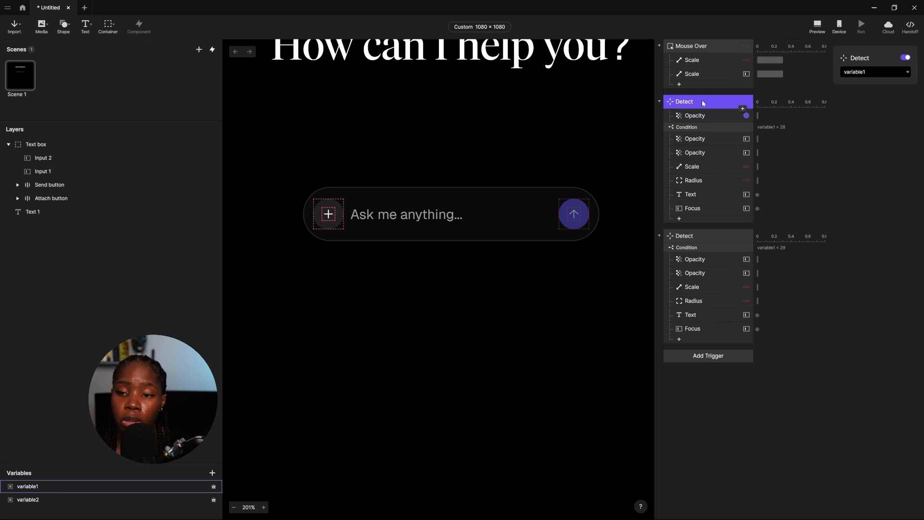
click(703, 249)
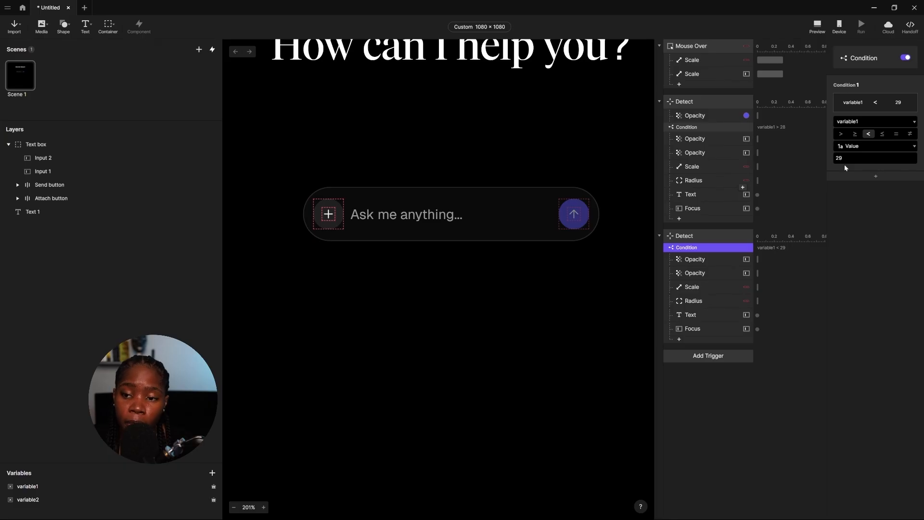
click(693, 127)
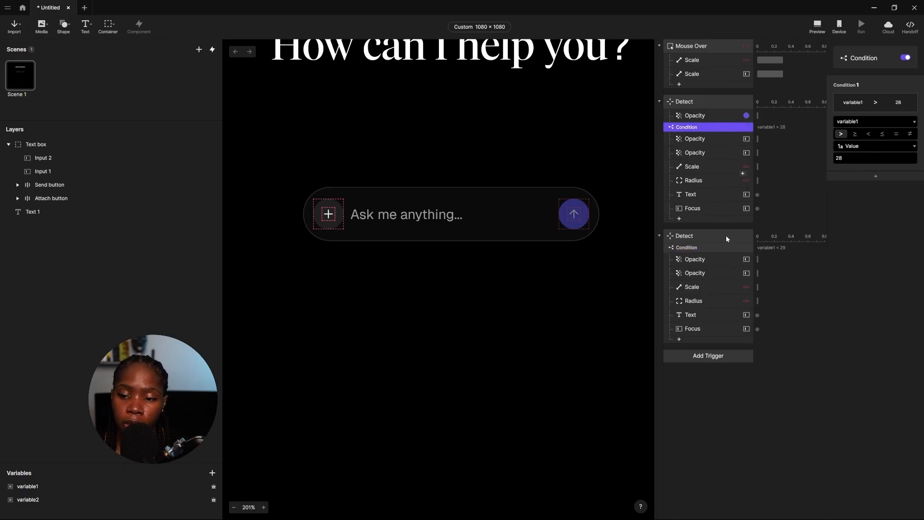
click(703, 247)
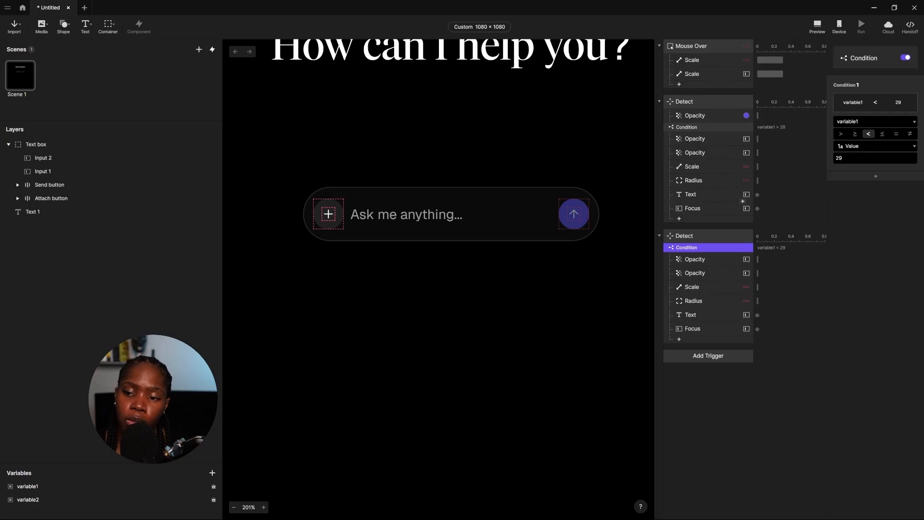
double_click(852, 158)
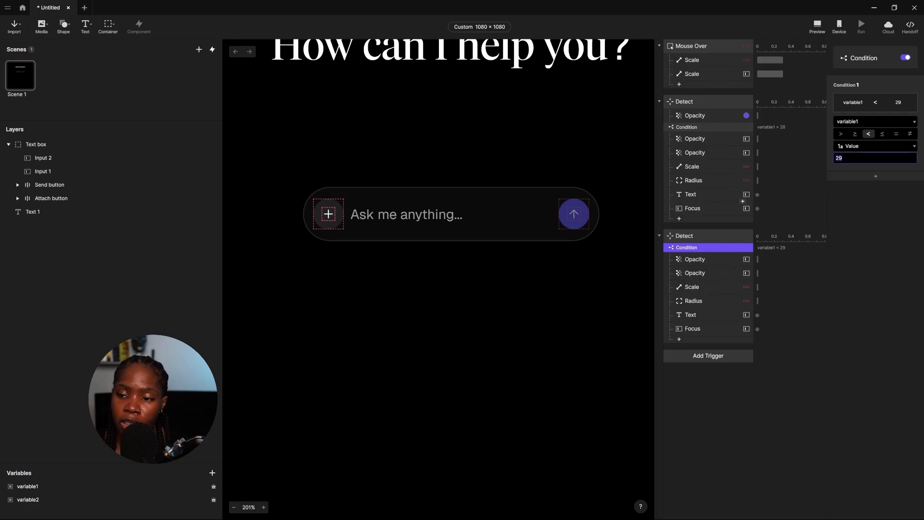
click(844, 158)
key(BackSpace)
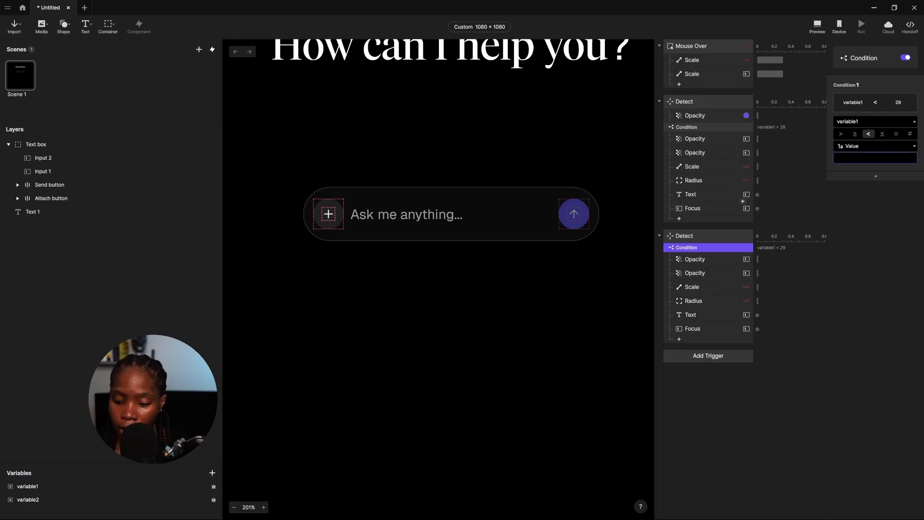
text(8+1)
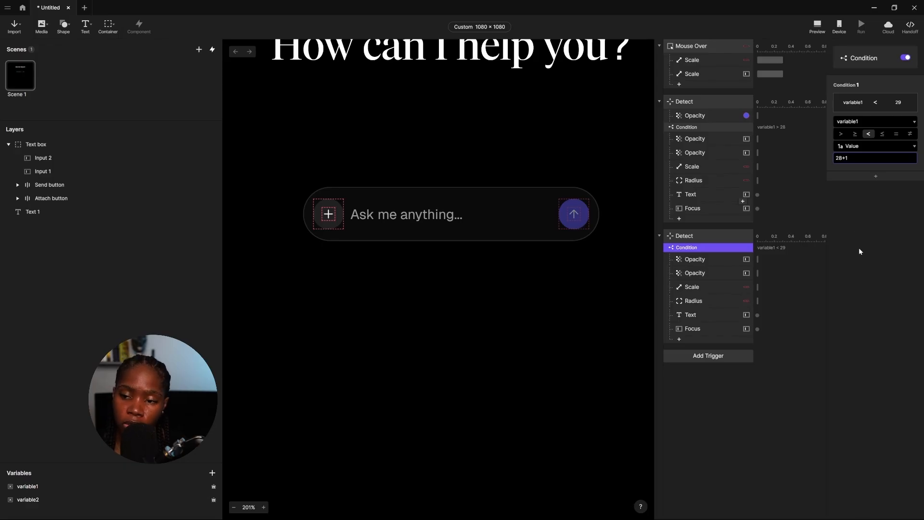
key(Return)
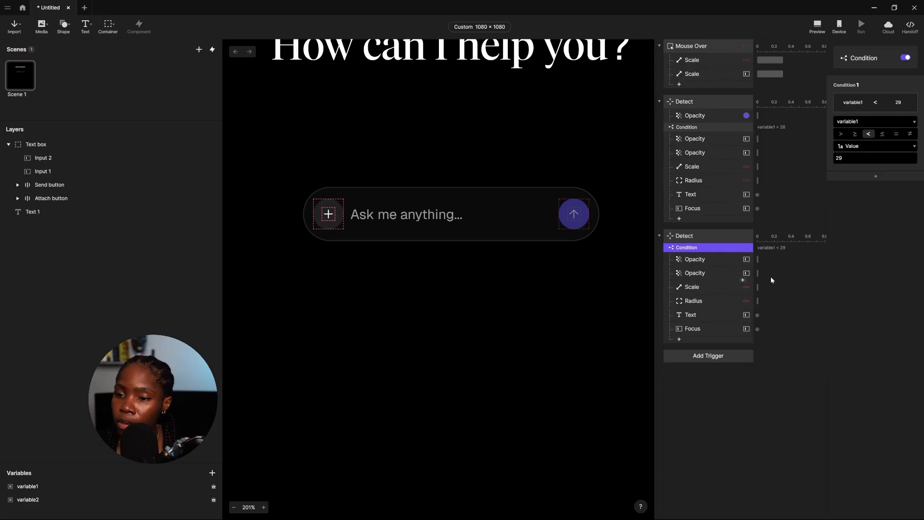
Under the less-than condition, set Input 1's Opacity response to 100 and Input 2's Opacity response to 0.
click(711, 259)
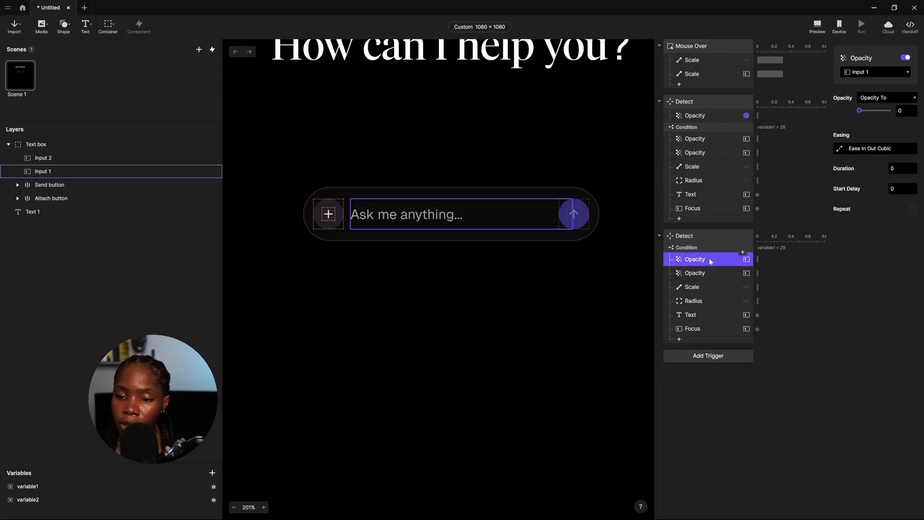
click(876, 73)
click(872, 60)
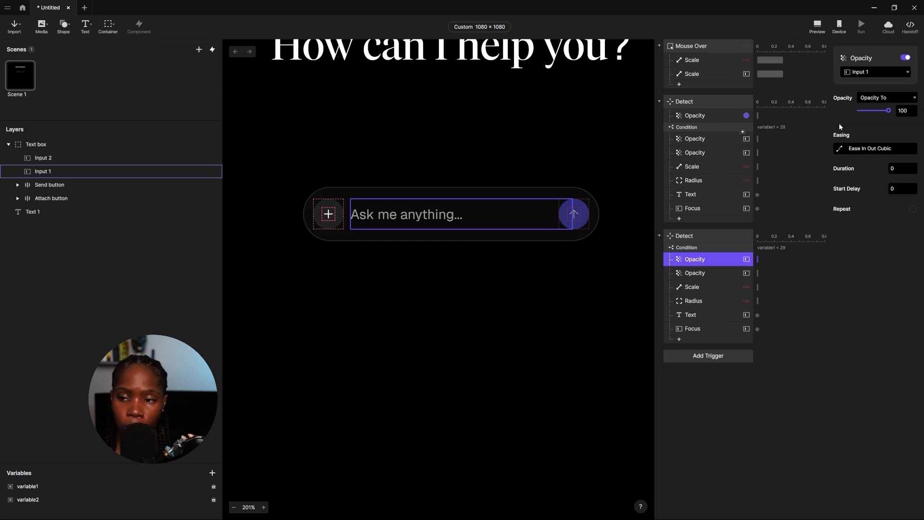
click(699, 273)
drag(876, 109, 768, 110)
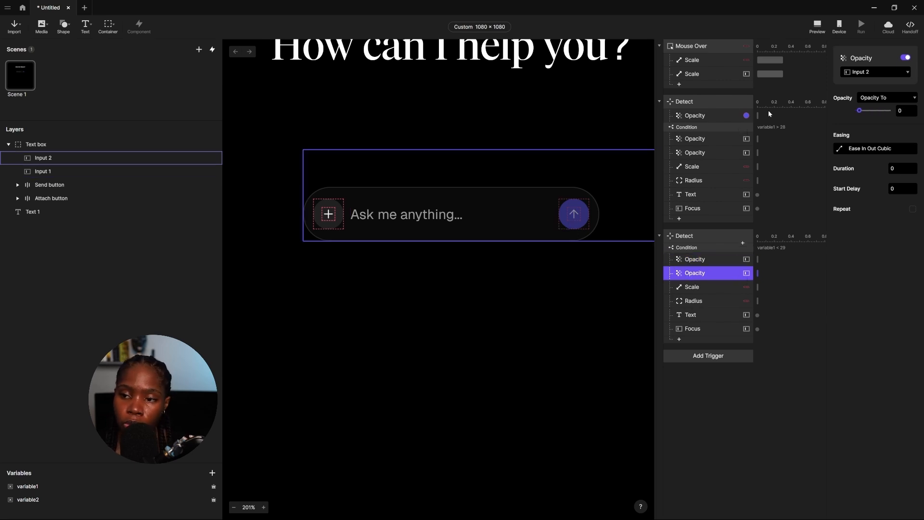
Set the height in the less-than condition's Scale response for the Text box to 64.
click(698, 287)
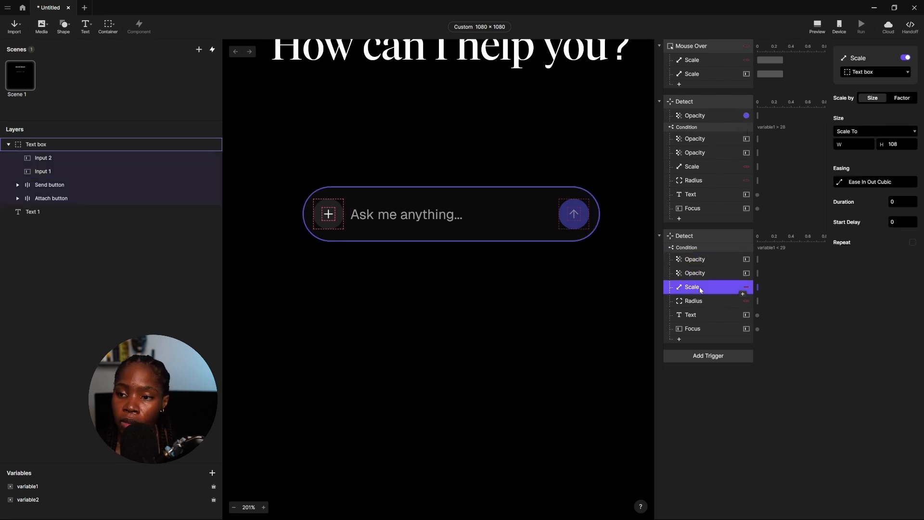
click(891, 144)
text(6)
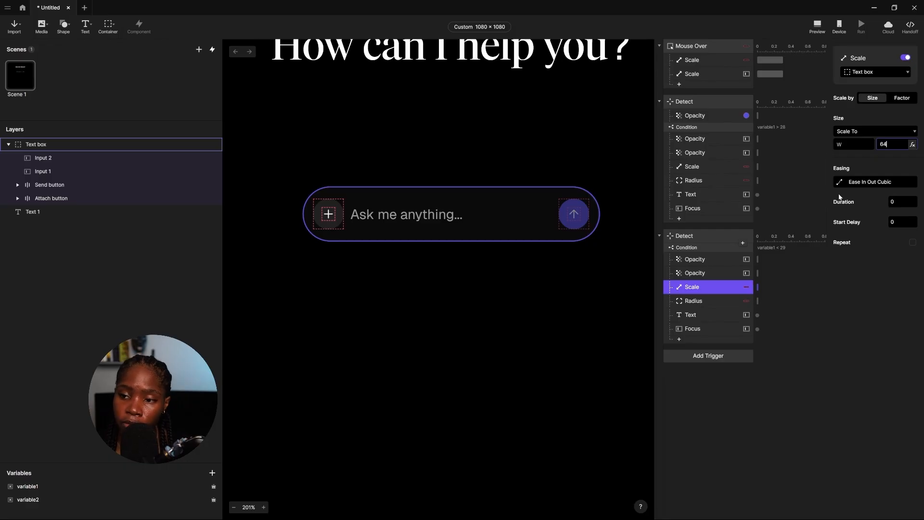
text(4)
key(Return)
Set the less-than condition's Radius response for the Text box to 48.
click(703, 301)
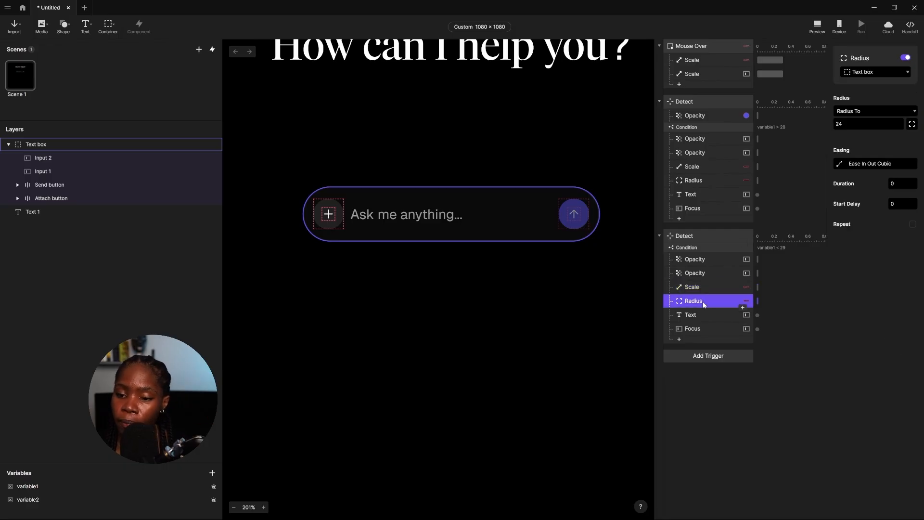
drag(853, 124, 816, 131)
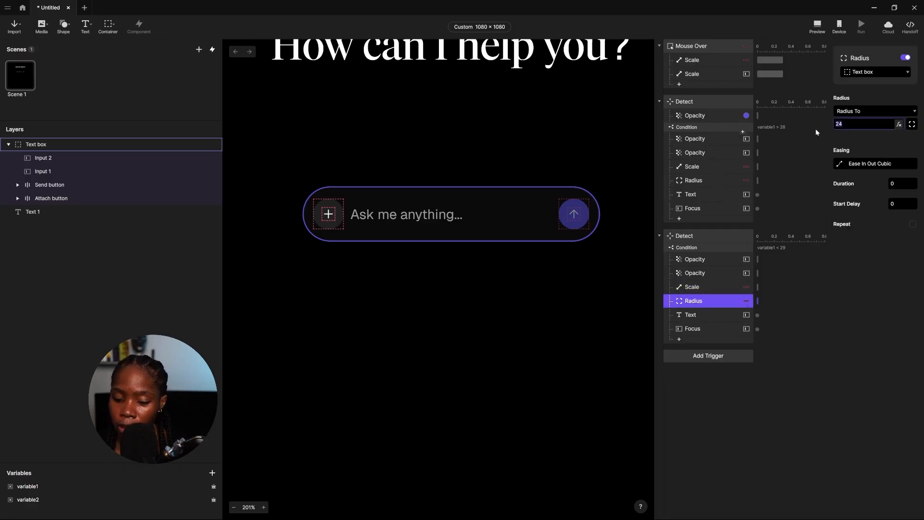
text(48)
Retarget the Text response under the less-than condition to Input 1.
click(689, 315)
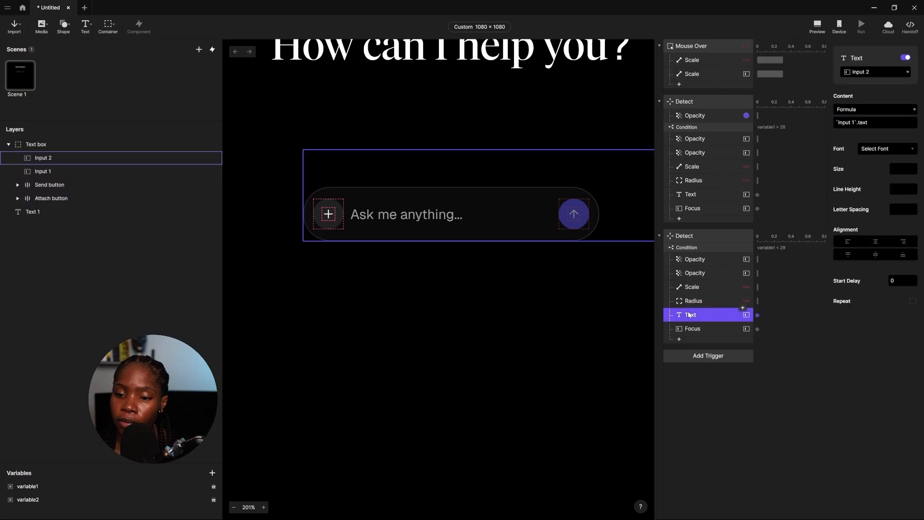
click(869, 71)
click(882, 113)
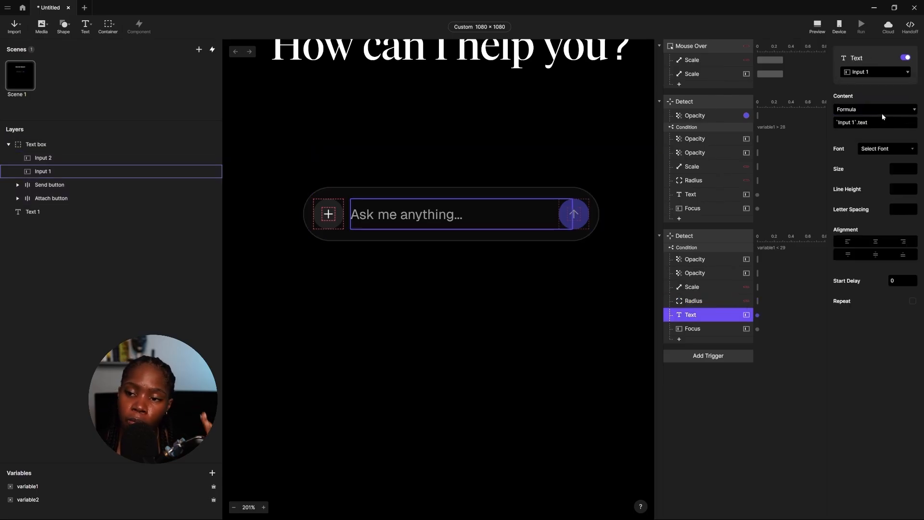
Try to replace the Input 1 reference with Input 2 inside the existing formula of the less-than condition's Text response.
click(859, 122)
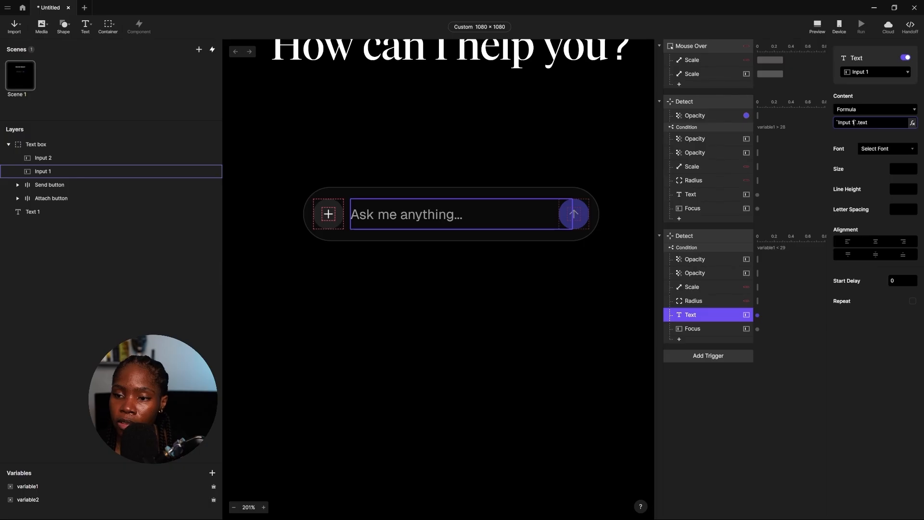
drag(854, 122, 842, 123)
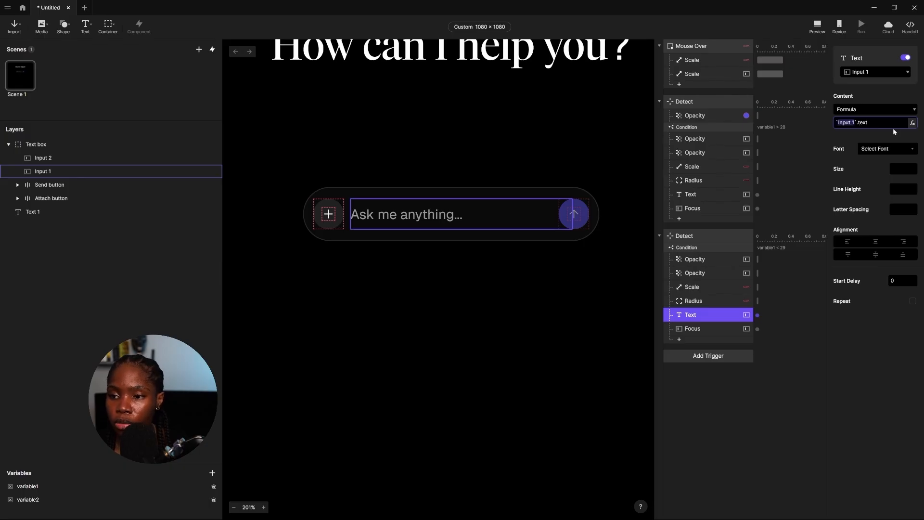
click(912, 122)
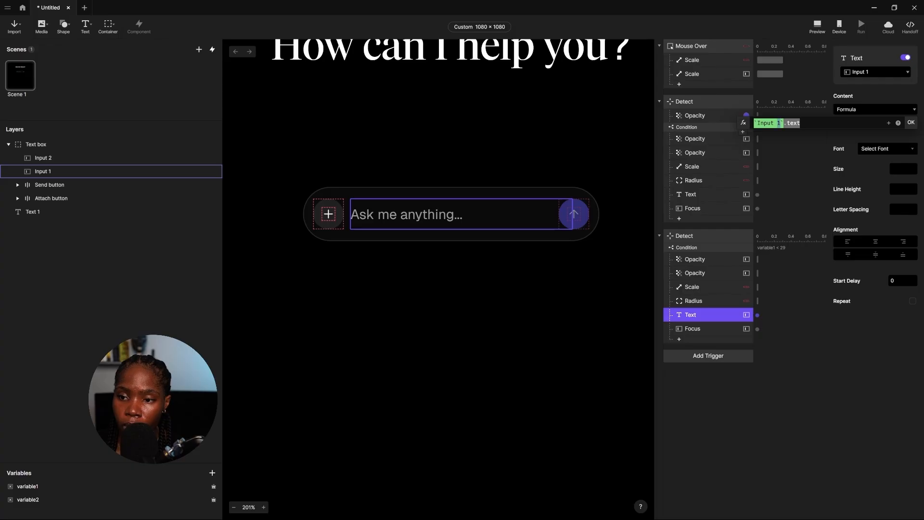
key(BackSpace)
key(BackSpace)
key(BackSpace)
key(BackSpace)
key(BackSpace)
key(BackSpace)
key(BackSpace)
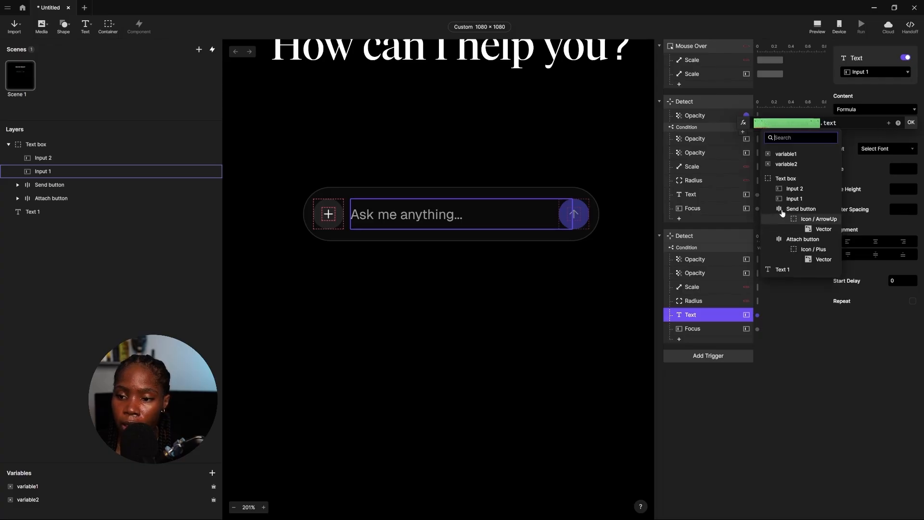
click(806, 189)
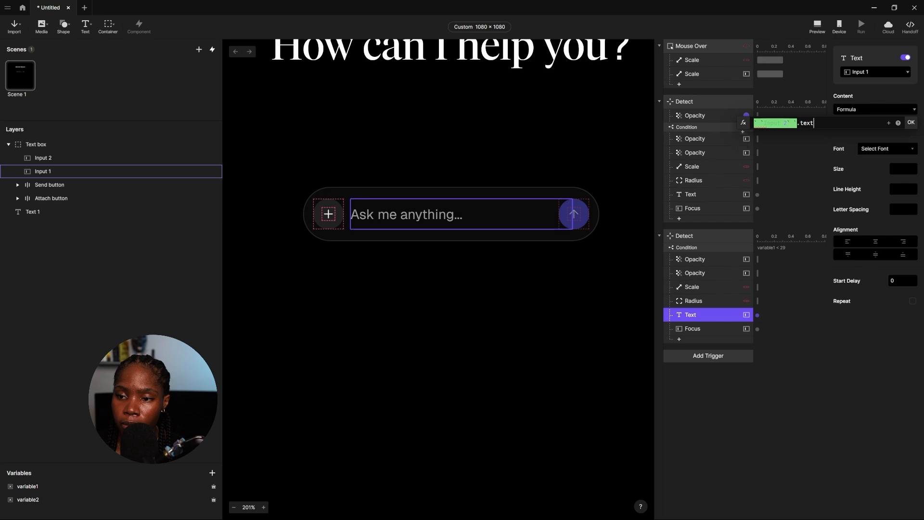
Clear the Text response's formula and rebuild it as `Input 2`.text.
key(ctrl+a)
key(BackSpace)
click(888, 124)
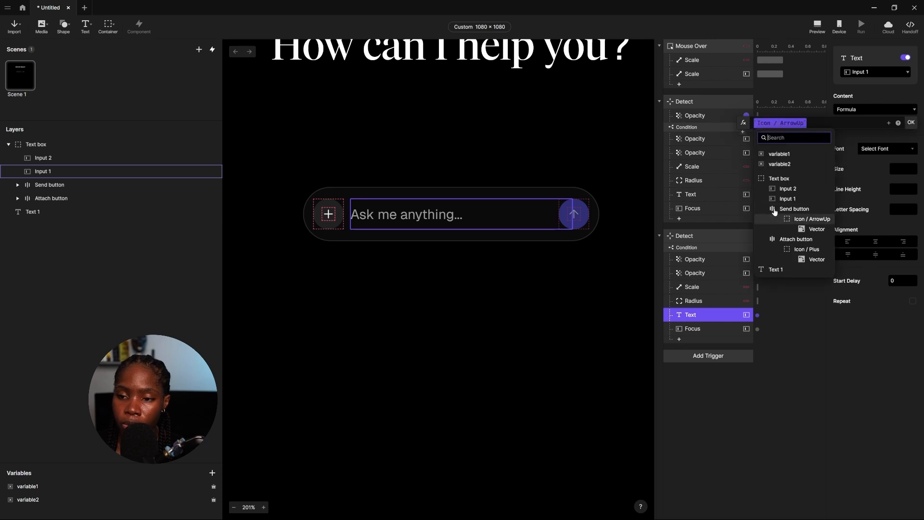
click(791, 191)
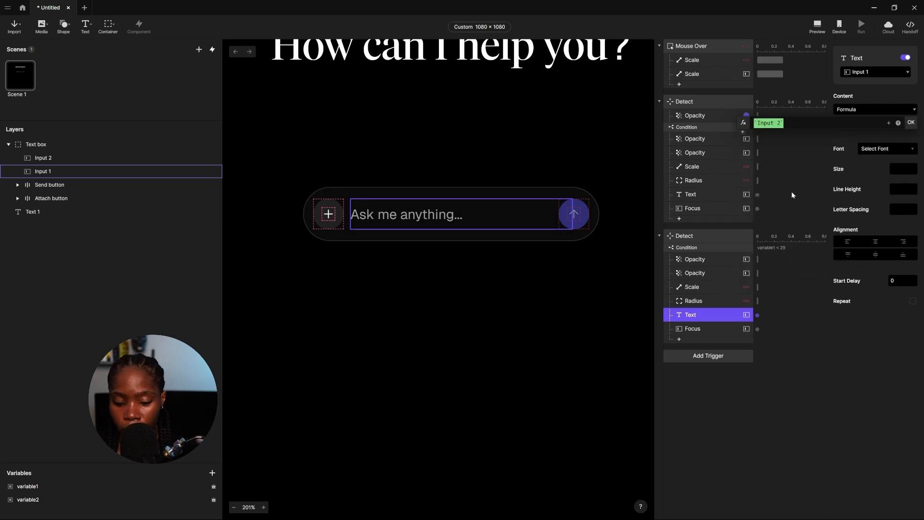
text(.text)
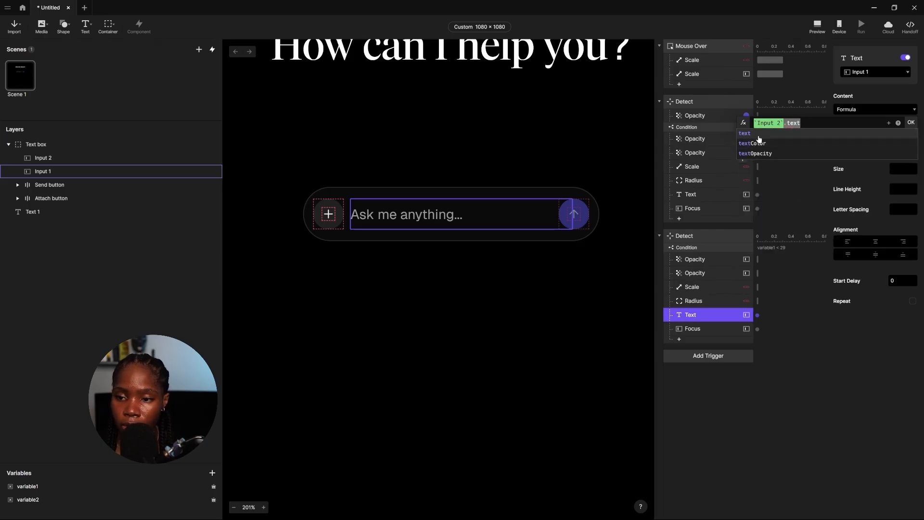
click(743, 133)
click(909, 123)
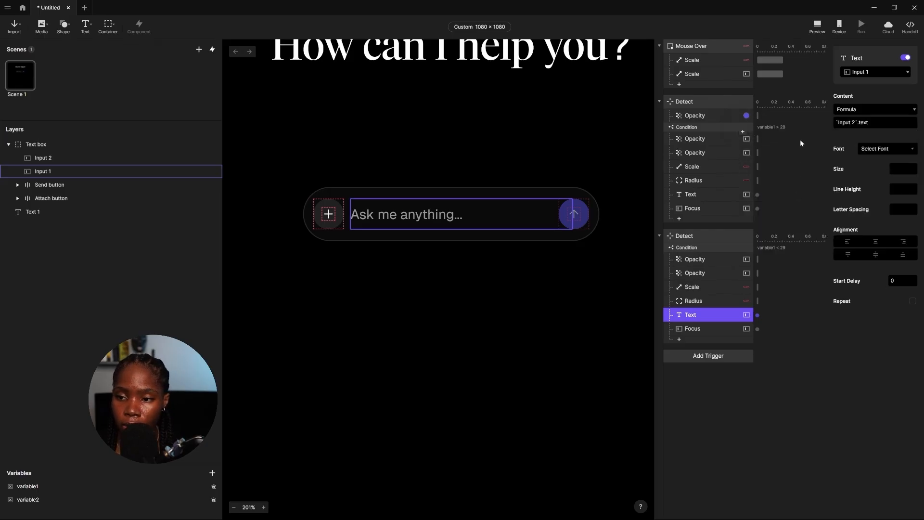
Retarget the Focus response under the less-than condition to Input 1.
click(682, 329)
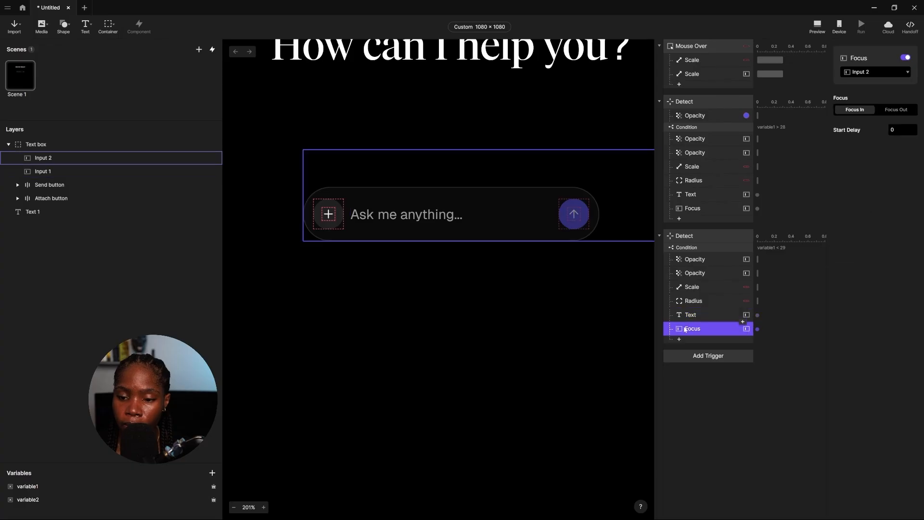
click(873, 71)
click(880, 112)
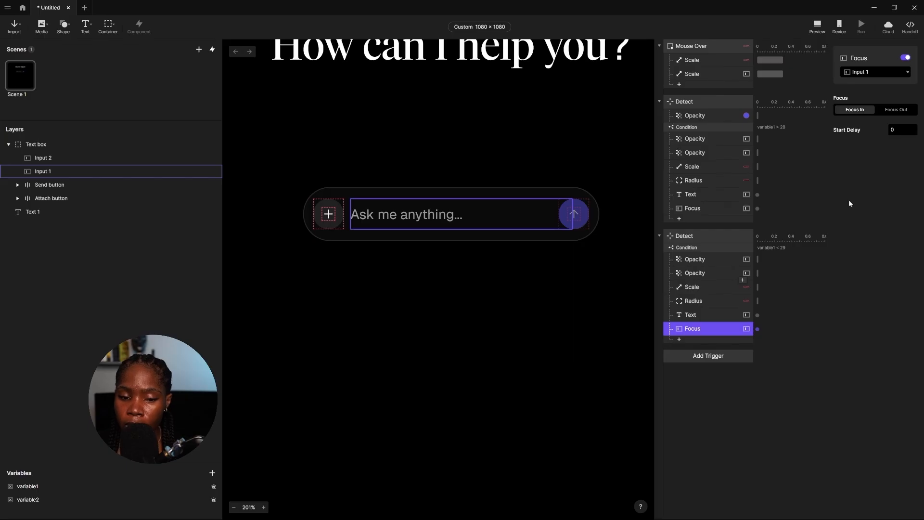
Preview the prototype from a fresh start and fill the chat text box with a long run of g's well beyond 28 characters.
click(814, 26)
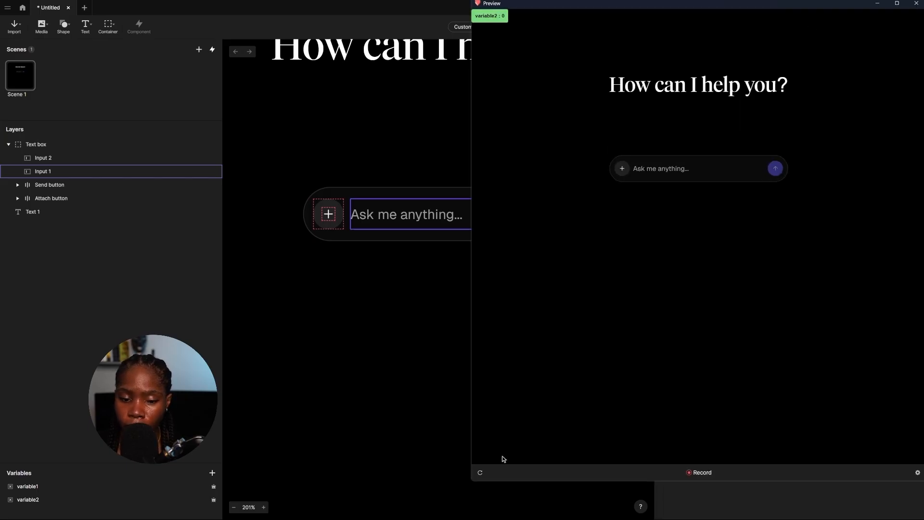
click(478, 474)
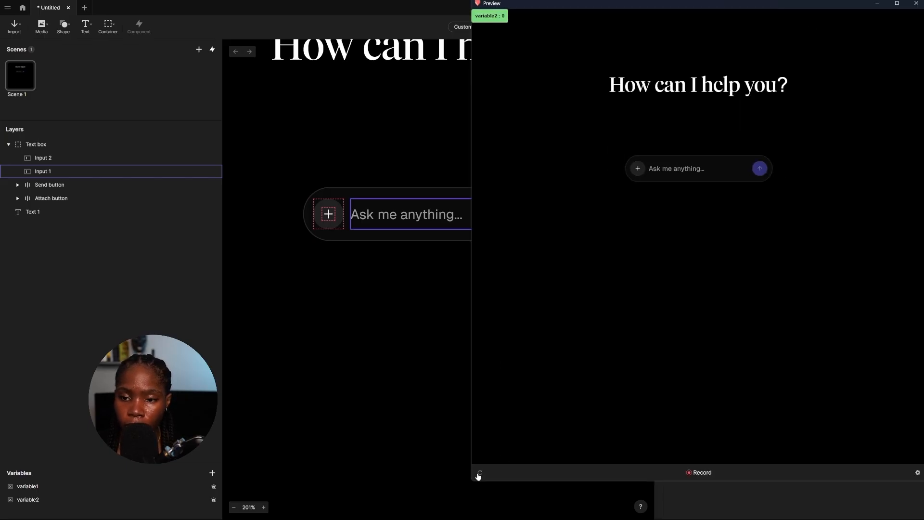
click(678, 178)
text(g)
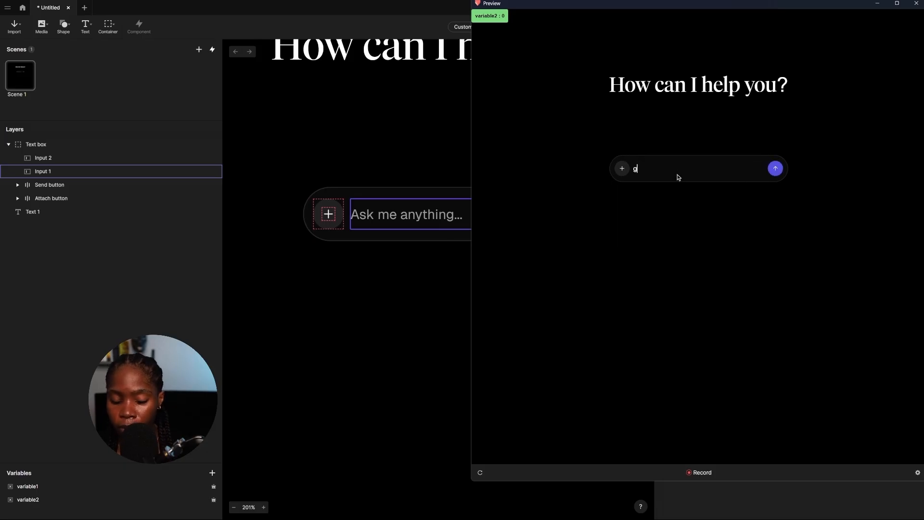
text(gggggggggggggggggggggggggggggggggggggggggggggggggggggggggggggggggggggggggggggggggggggggggg)
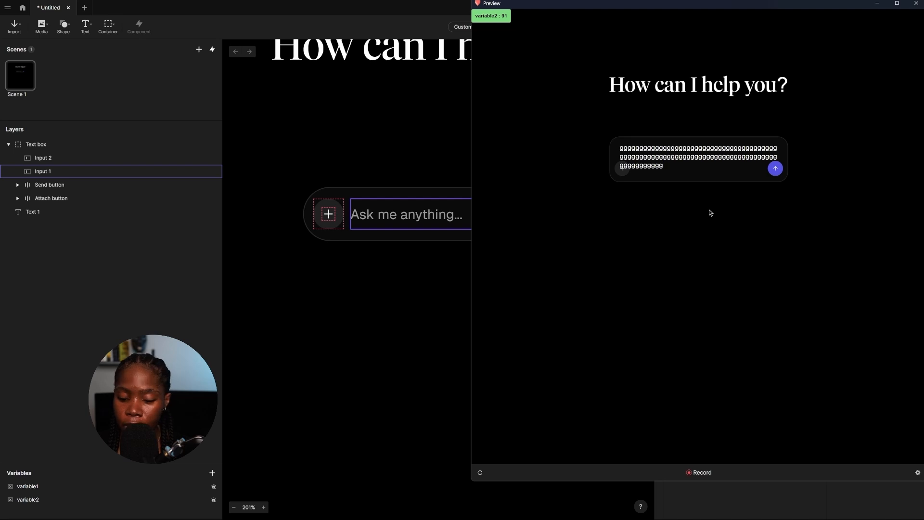
Delete all the test characters in the previewed text box to check whether it shrinks back.
key(BackSpace)
key(BackSpace)
key(BackSpace)
key(BackSpace)
key(BackSpace)
key(BackSpace)
key(BackSpace)
key(BackSpace)
key(BackSpace)
key(BackSpace)
key(BackSpace)
key(BackSpace)
key(BackSpace)
key(BackSpace)
key(BackSpace)
key(BackSpace)
key(BackSpace)
key(BackSpace)
key(BackSpace)
key(BackSpace)
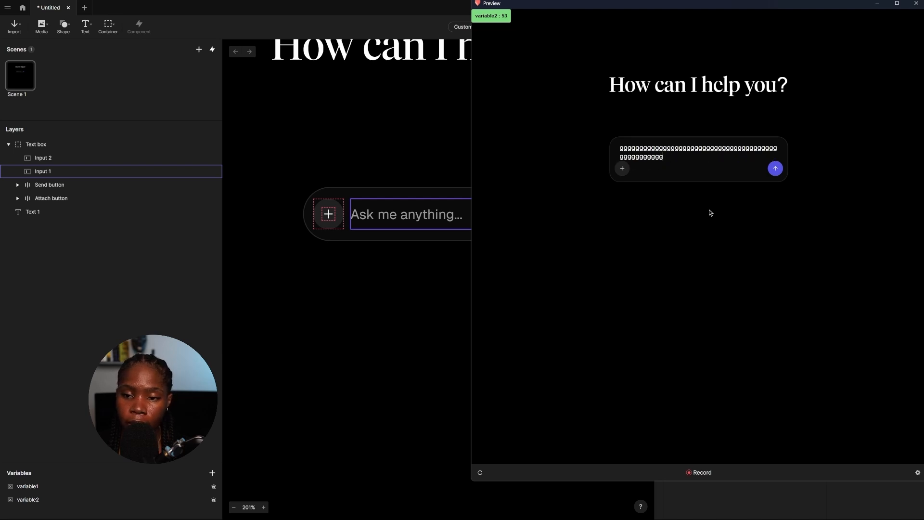
key(BackSpace)
key(BackSpace)
key(BackSpace)
key(BackSpace)
key(BackSpace)
key(BackSpace)
key(BackSpace)
key(BackSpace)
key(BackSpace)
key(BackSpace)
key(BackSpace)
key(BackSpace)
key(BackSpace)
key(BackSpace)
key(BackSpace)
key(BackSpace)
key(BackSpace)
key(BackSpace)
key(BackSpace)
key(BackSpace)
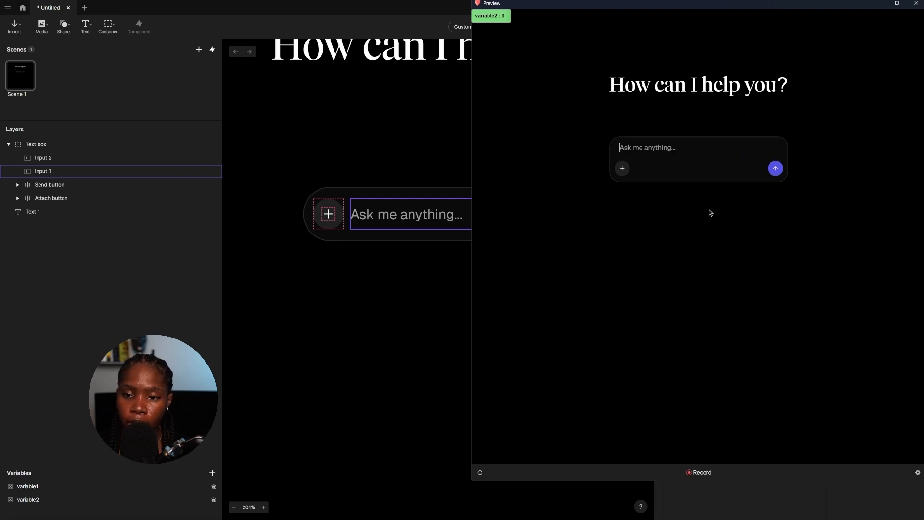
Restart the preview, retest the text box by entering a long run of g's and deleting down to 18 characters, and close the preview.
click(480, 472)
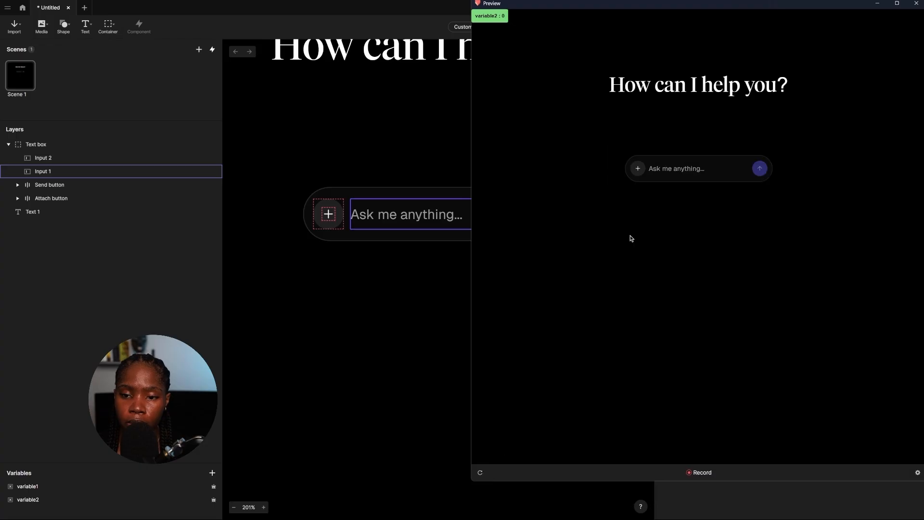
click(677, 170)
text(ggggggggggggggggggggggggggggggggggggggggg)
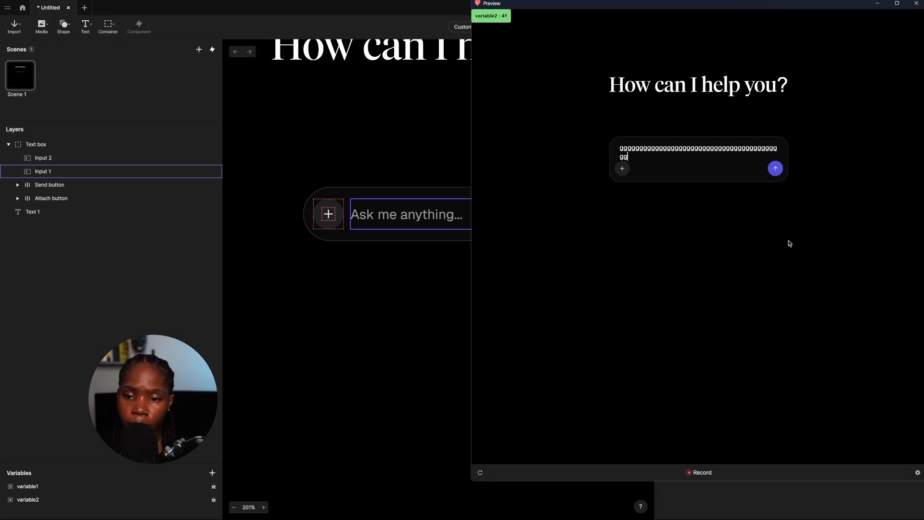
text(gggggggggggggg)
key(BackSpace)
key(BackSpace)
key(BackSpace)
key(BackSpace)
key(BackSpace)
key(BackSpace)
key(BackSpace)
key(BackSpace)
key(BackSpace)
key(BackSpace)
key(BackSpace)
key(BackSpace)
key(BackSpace)
key(BackSpace)
key(BackSpace)
key(BackSpace)
key(BackSpace)
key(BackSpace)
key(BackSpace)
key(BackSpace)
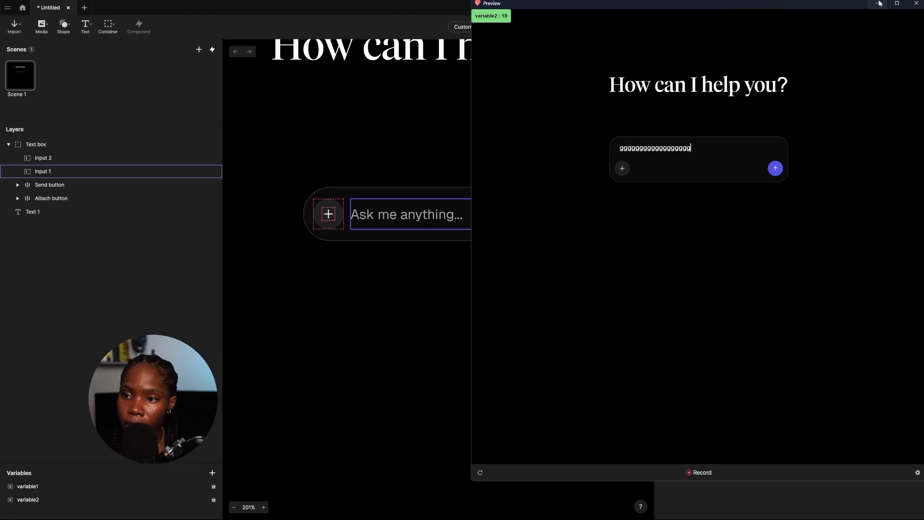
click(915, 4)
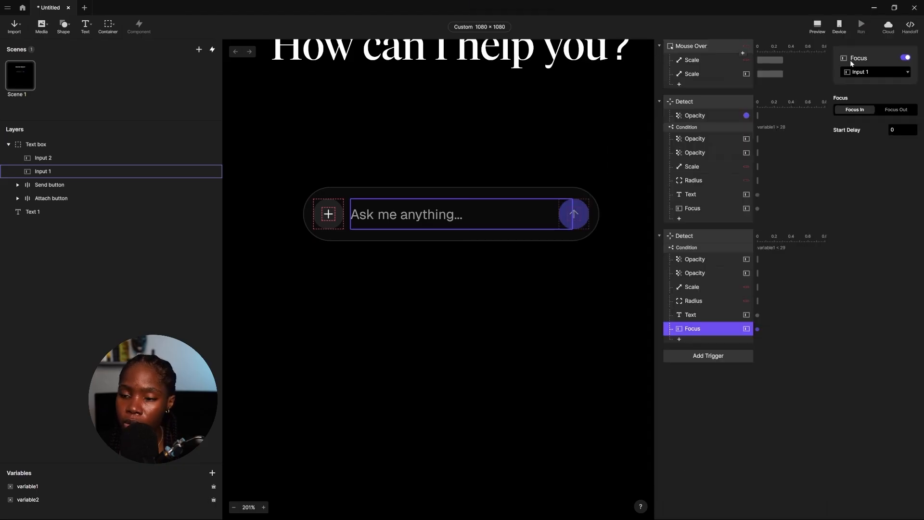
Change the variable compared in the second Detect trigger's less-than condition to variable2.
click(692, 236)
click(697, 246)
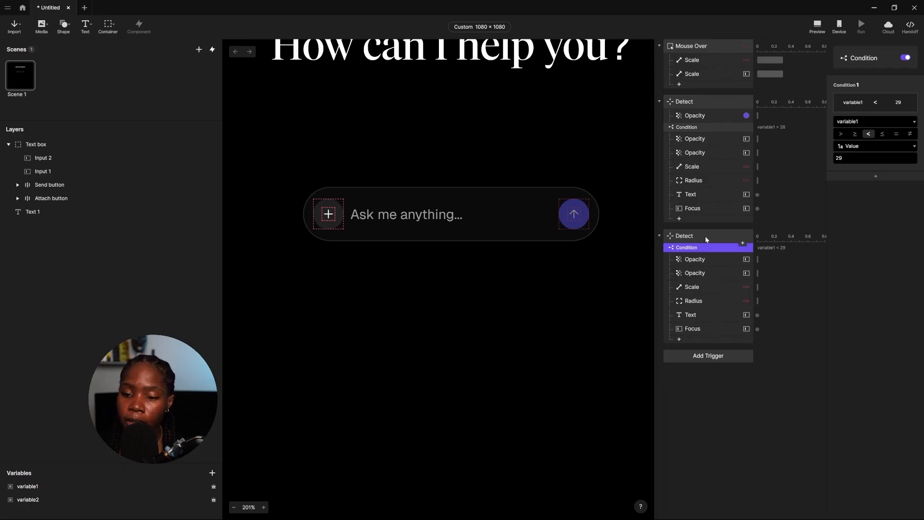
click(876, 119)
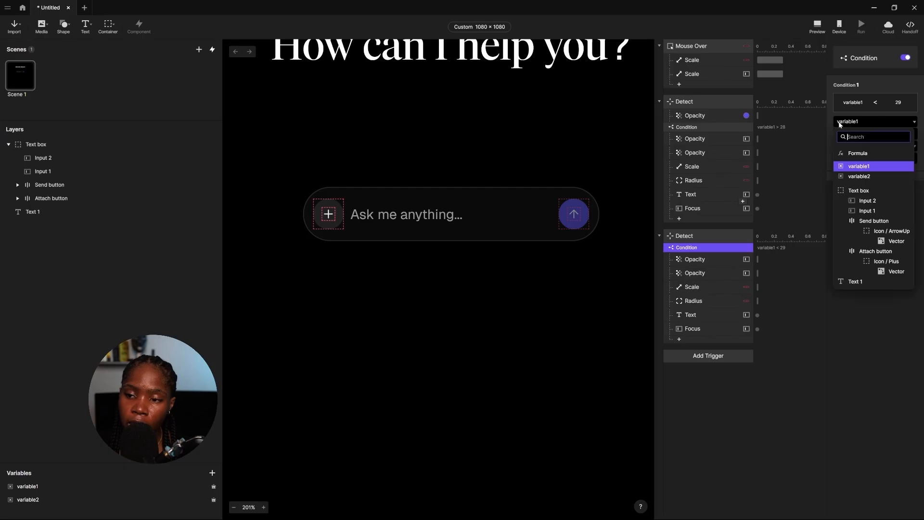
click(858, 176)
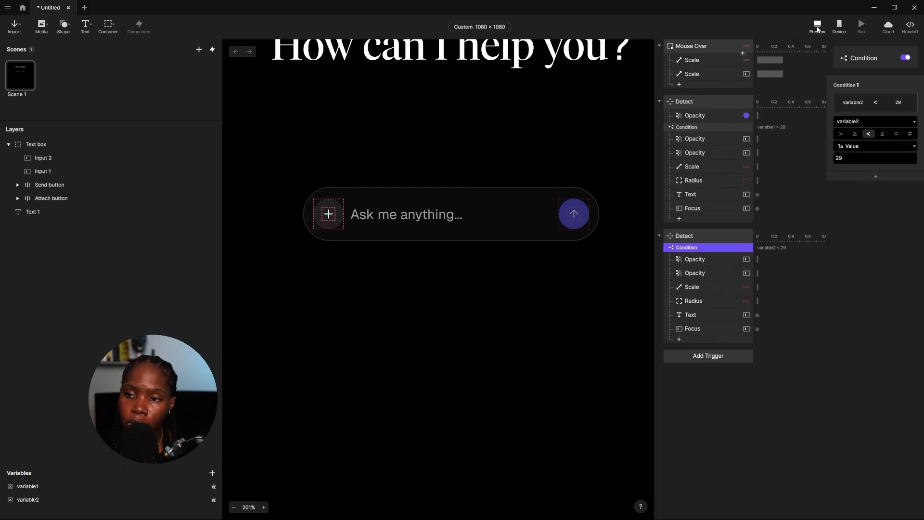
Preview the prototype again and enter 37 g characters in the text box to test the expansion.
click(817, 26)
click(656, 168)
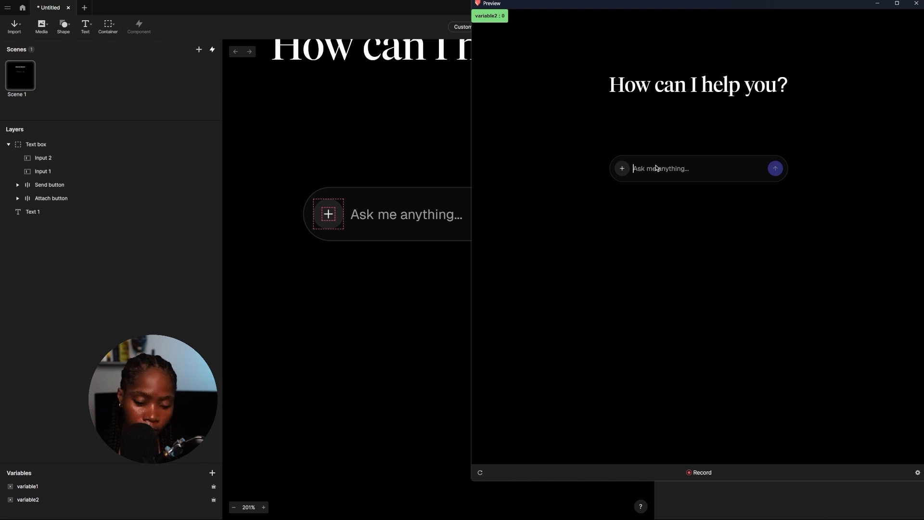
text(gggggggggggggggggggggggggggggg)
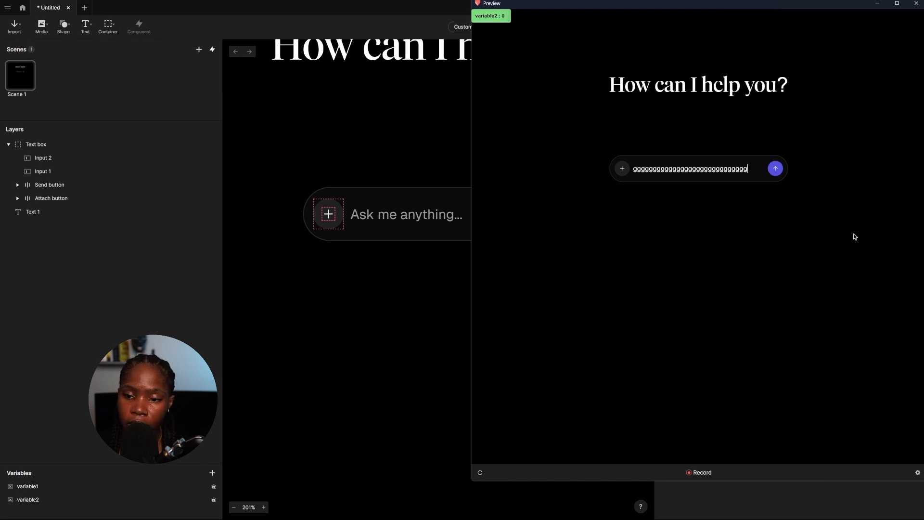
text(ggggggg)
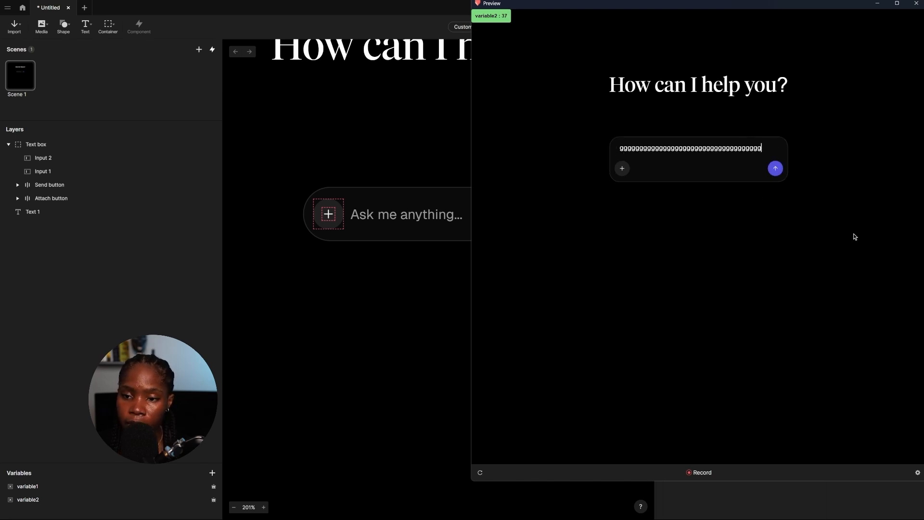
Test shrinking and re-expanding by repeatedly deleting and re-entering g's in the previewed text box, and dismiss the preview.
key(BackSpace)
key(BackSpace)
key(BackSpace)
key(BackSpace)
key(BackSpace)
key(BackSpace)
key(BackSpace)
key(BackSpace)
key(BackSpace)
key(BackSpace)
key(BackSpace)
key(BackSpace)
key(BackSpace)
key(BackSpace)
key(BackSpace)
key(BackSpace)
key(BackSpace)
key(BackSpace)
key(BackSpace)
key(BackSpace)
text(ggggggggggggggggggggg)
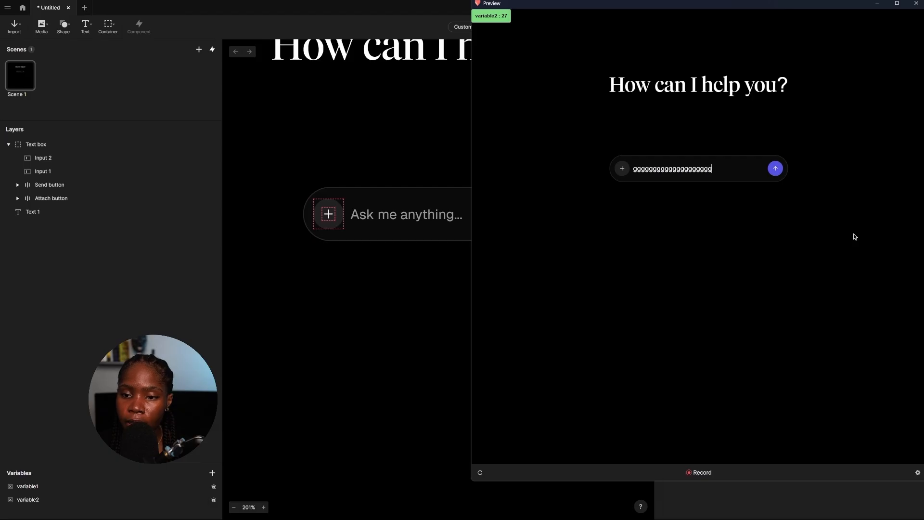
text(ggggggggg)
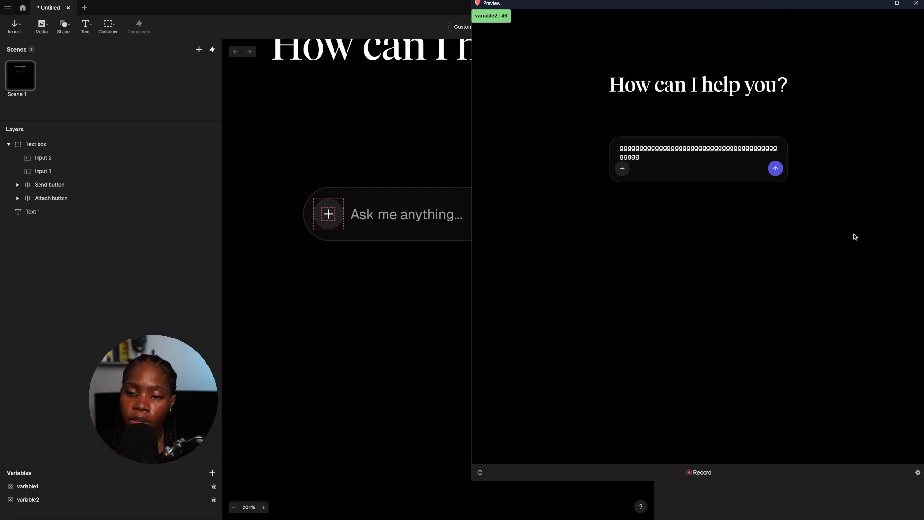
key(BackSpace)
key(BackSpace)
key(BackSpace)
key(BackSpace)
key(BackSpace)
key(BackSpace)
key(BackSpace)
key(BackSpace)
key(BackSpace)
text(gggggggggggggggggggggggggggggggggggggg)
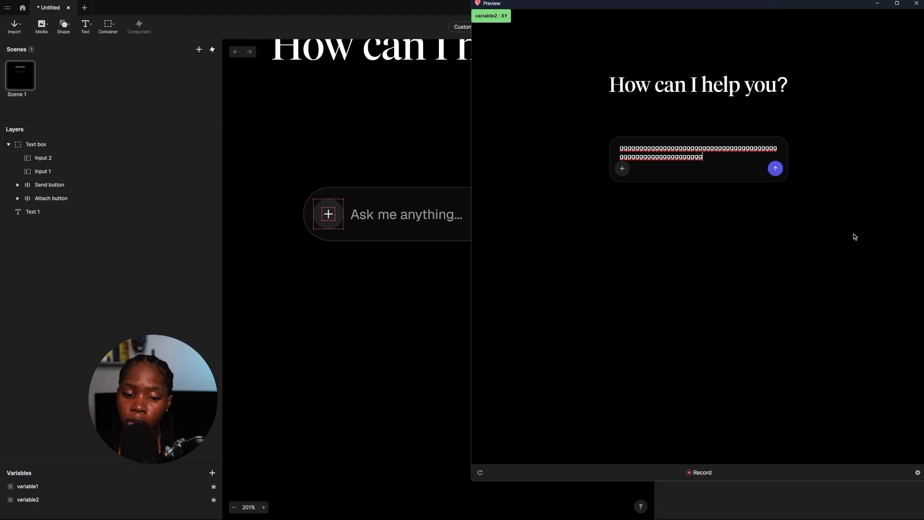
click(882, 5)
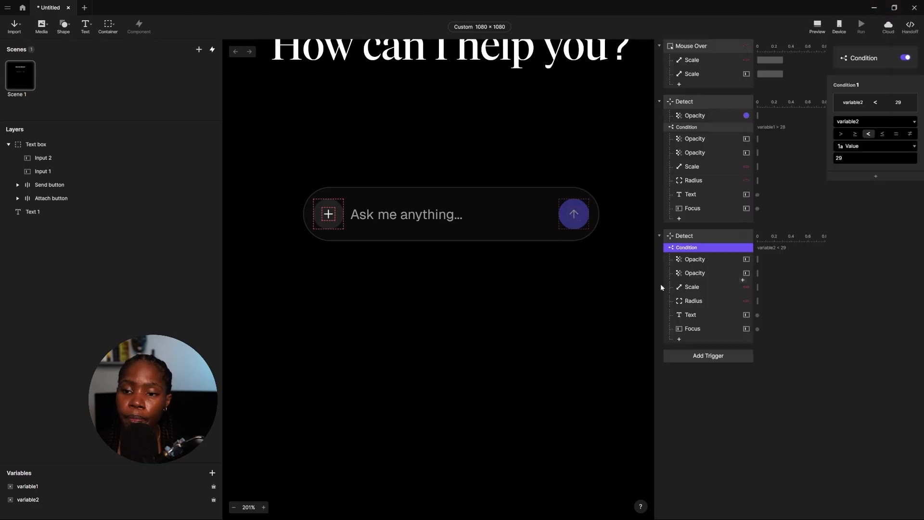
Create a third variable that applies to this scene only.
click(80, 497)
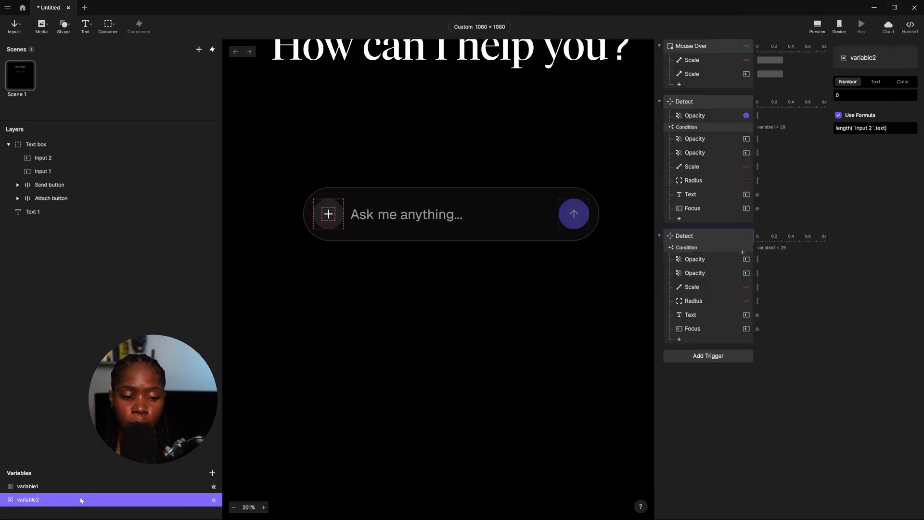
click(212, 473)
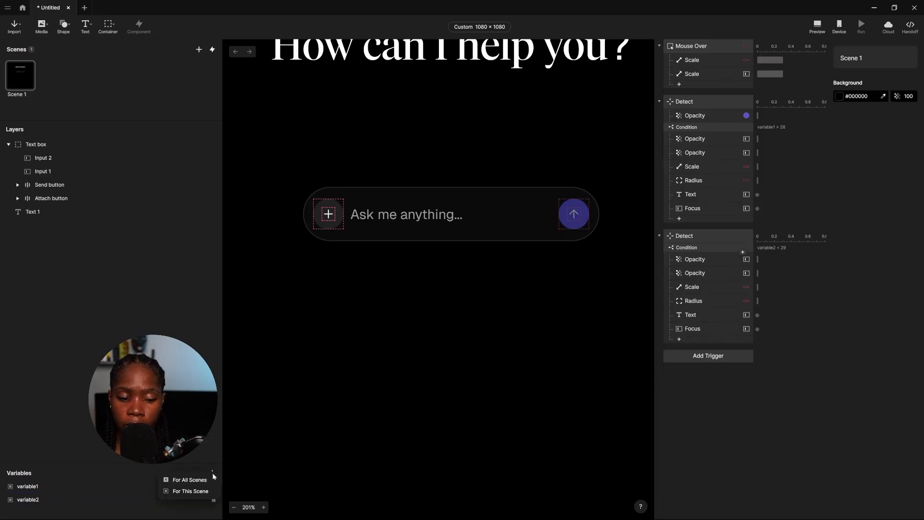
click(184, 490)
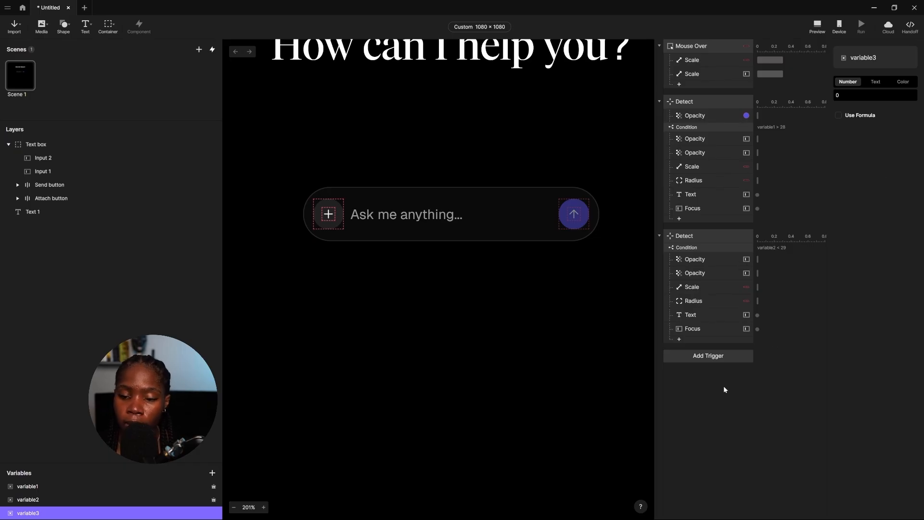
Add a third Detect trigger that monitors the Height property of Input 2.
click(697, 356)
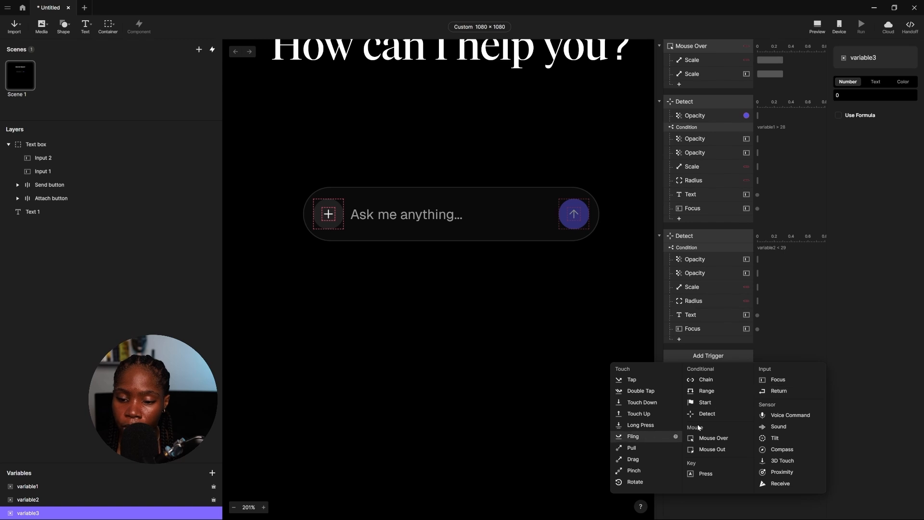
click(703, 413)
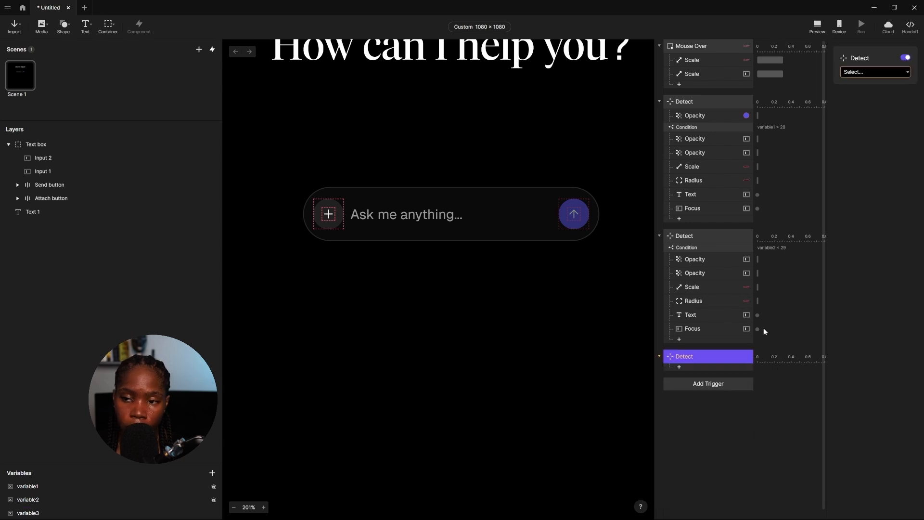
click(865, 72)
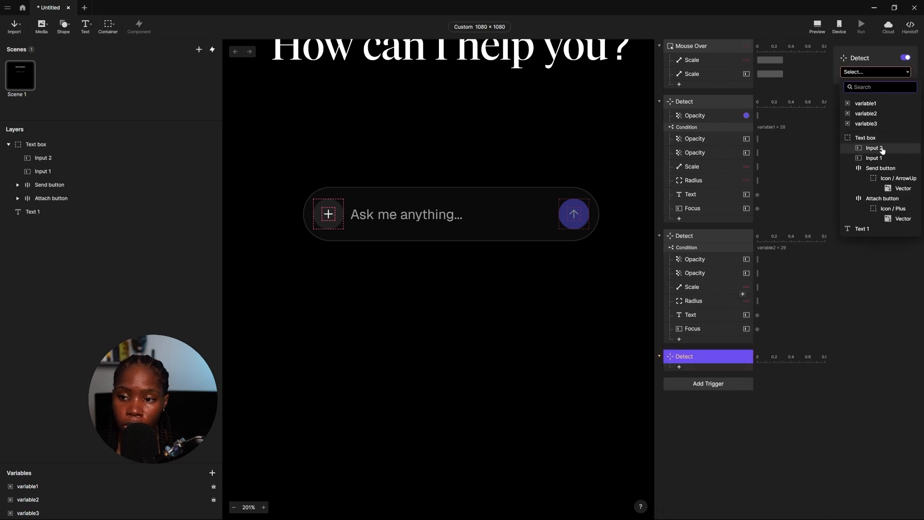
click(882, 149)
click(866, 85)
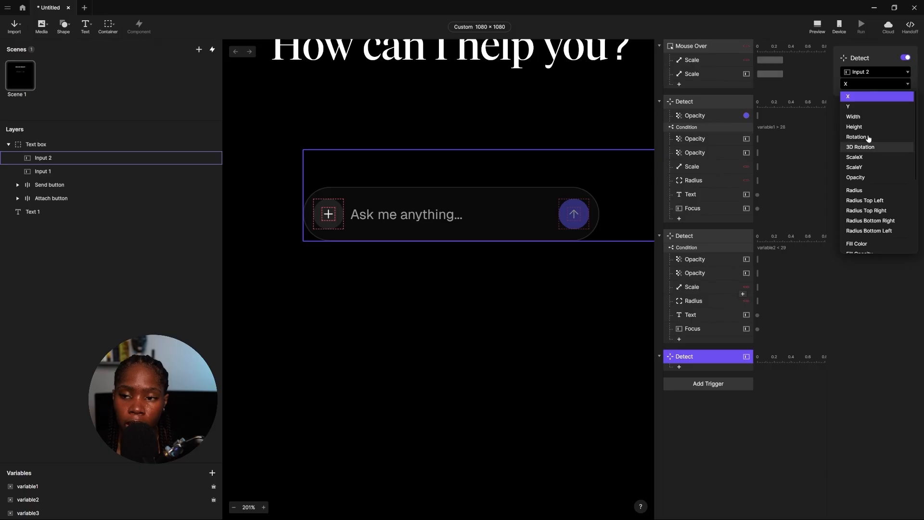
click(864, 126)
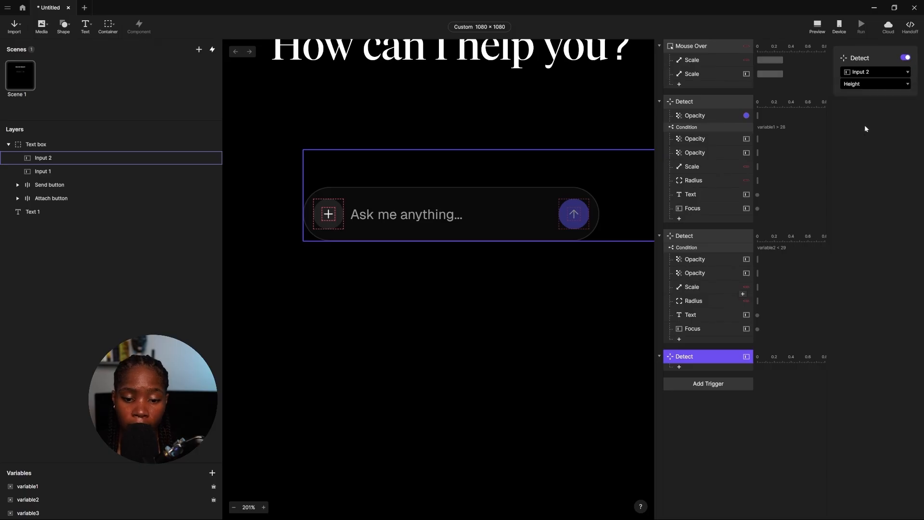
Add an Assign response to the Input 2 Detect trigger that sets variable3 to the formula `Input 2`.height.
click(679, 367)
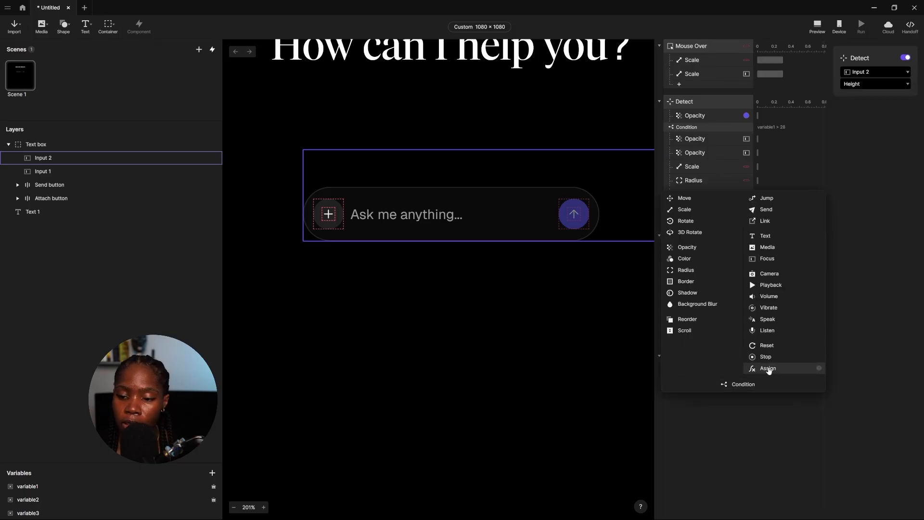
click(759, 369)
click(873, 72)
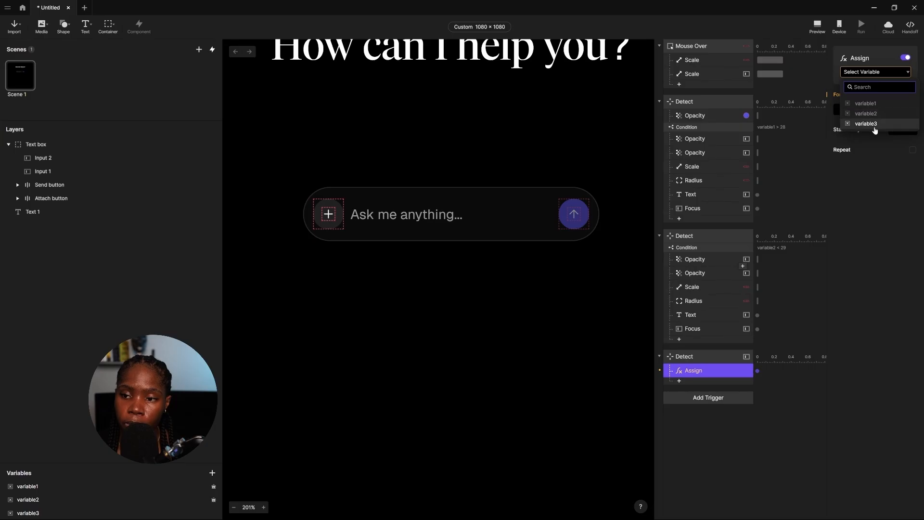
click(866, 128)
click(866, 110)
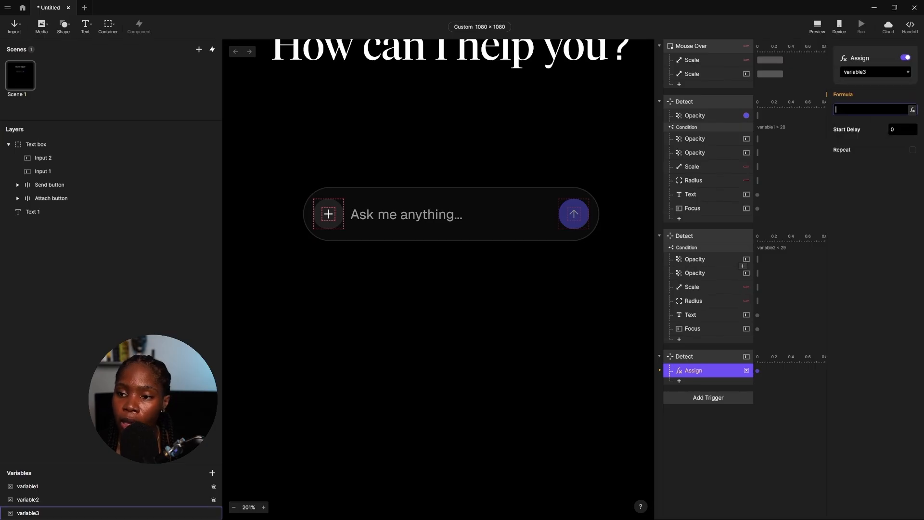
click(912, 110)
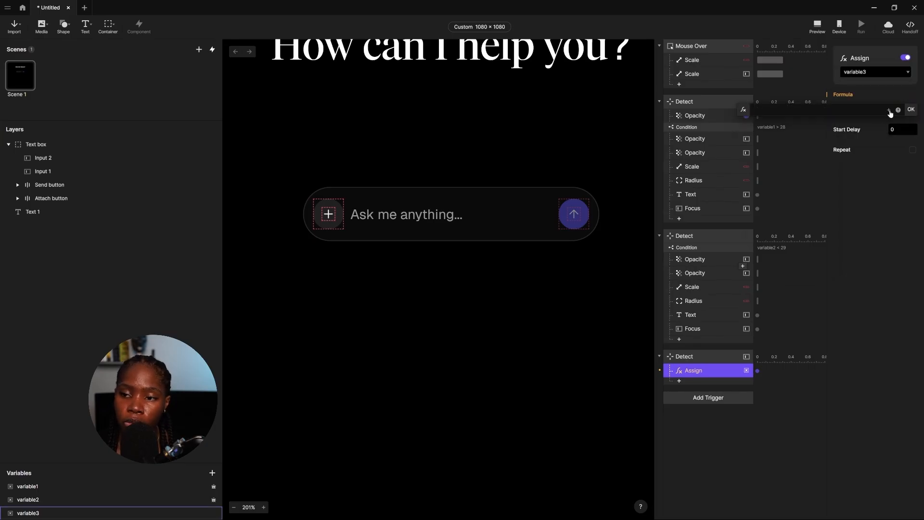
click(889, 111)
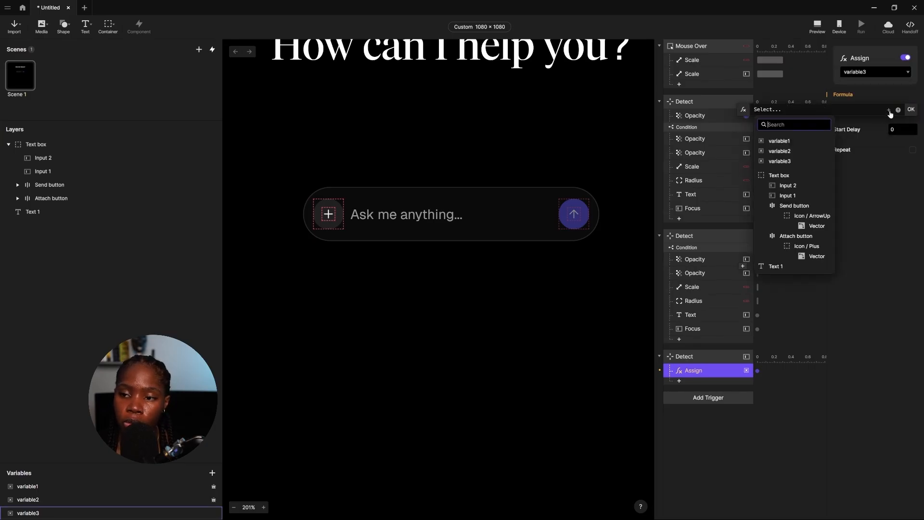
click(801, 186)
text(.h)
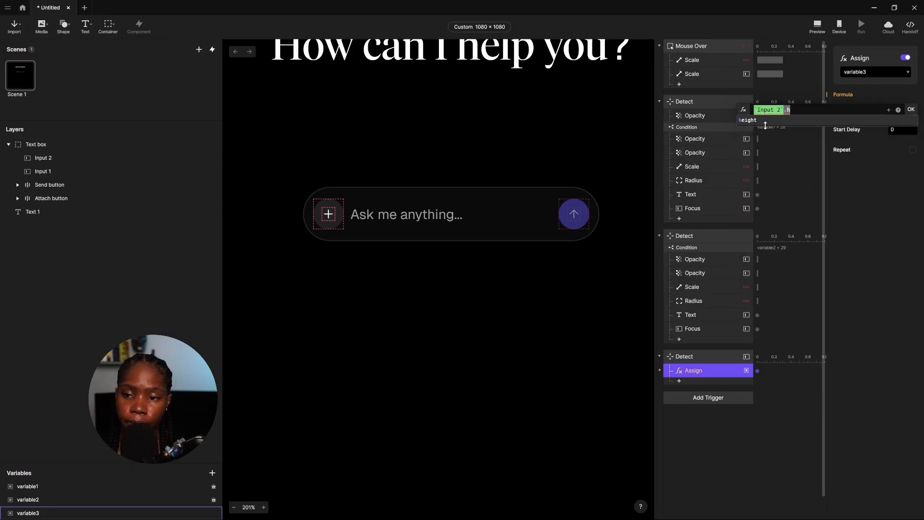
click(803, 119)
click(914, 112)
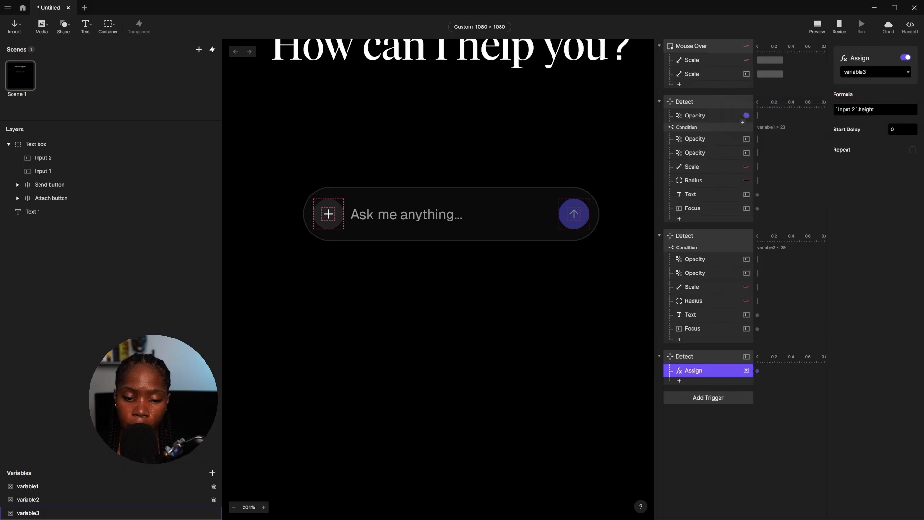
Add a Scale response for the Text box layer under the Input 2 Detect trigger, with its height set to `Input 2`.height.
click(692, 385)
click(694, 371)
click(693, 381)
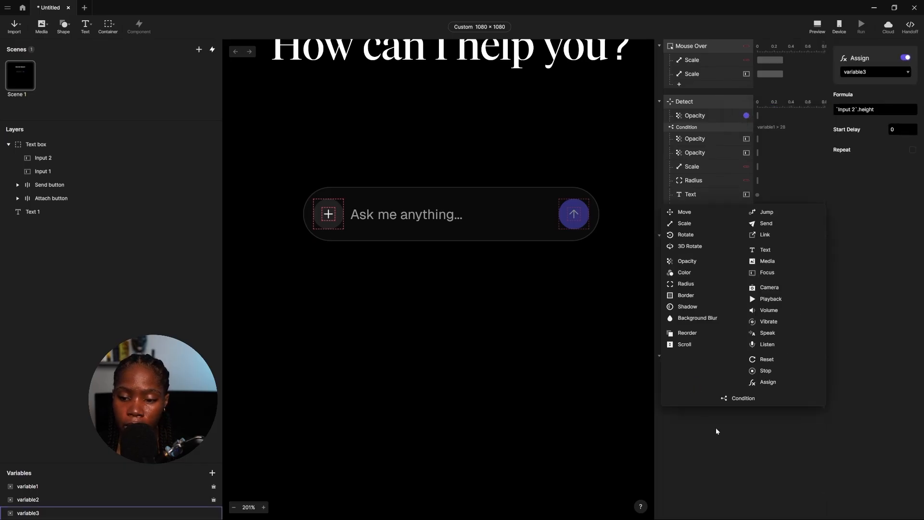
click(686, 227)
click(871, 72)
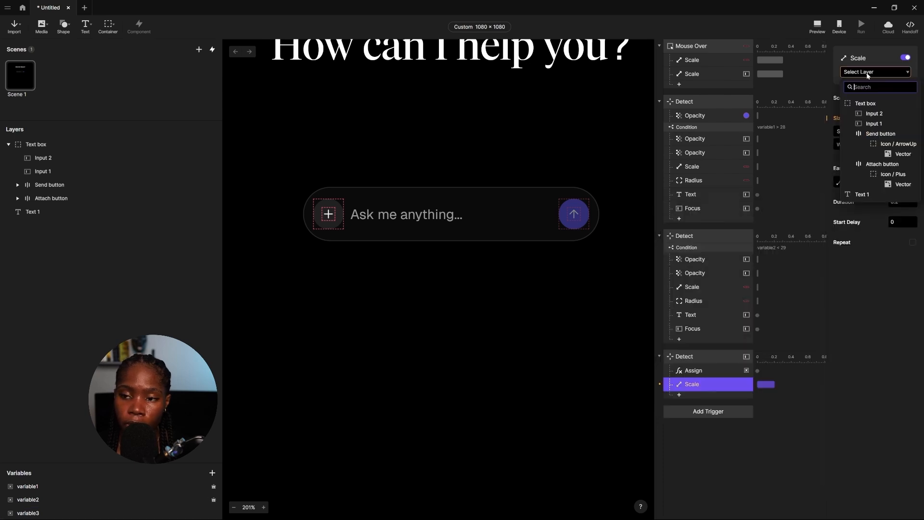
click(865, 104)
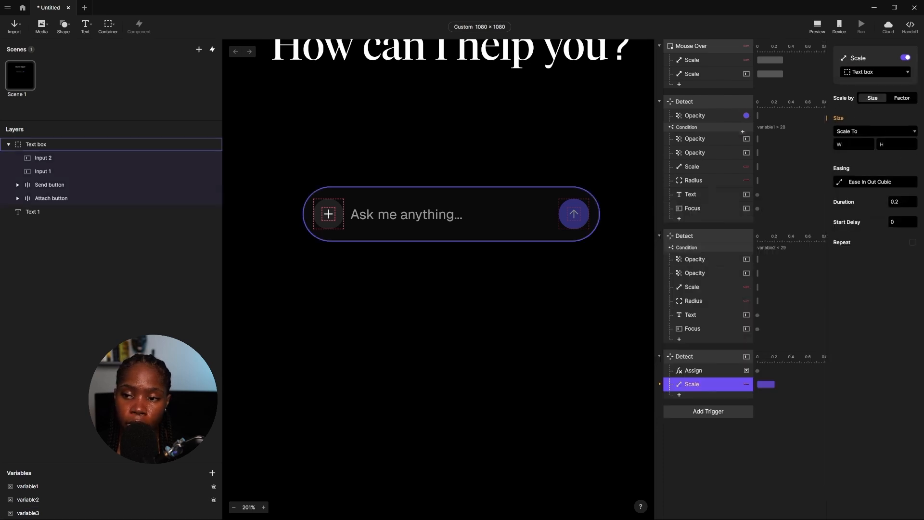
click(896, 144)
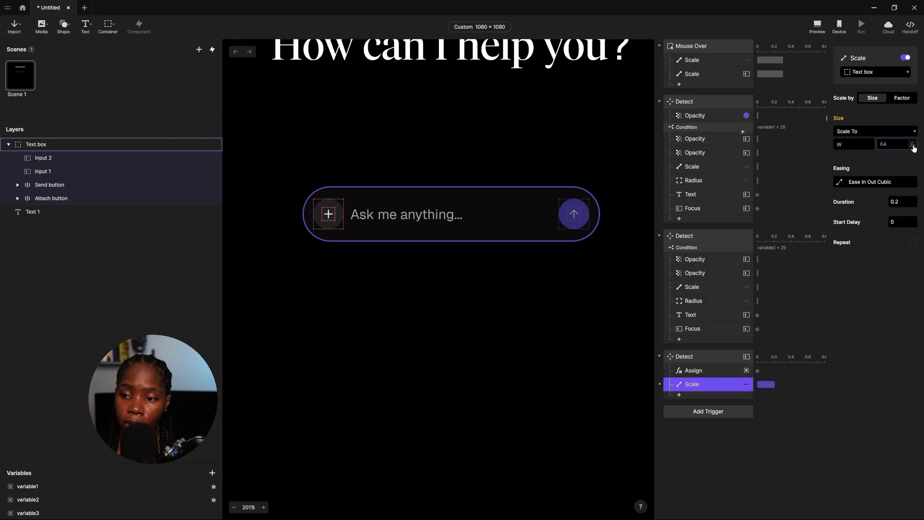
click(912, 144)
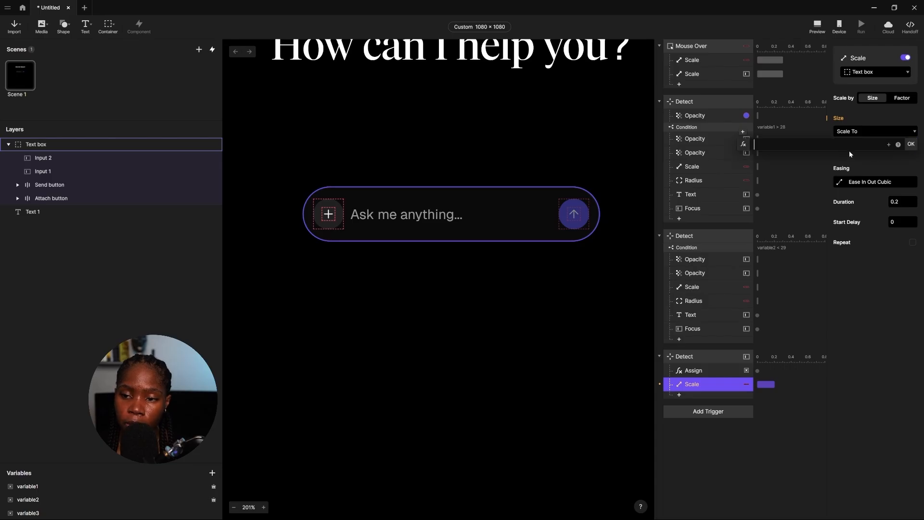
click(888, 146)
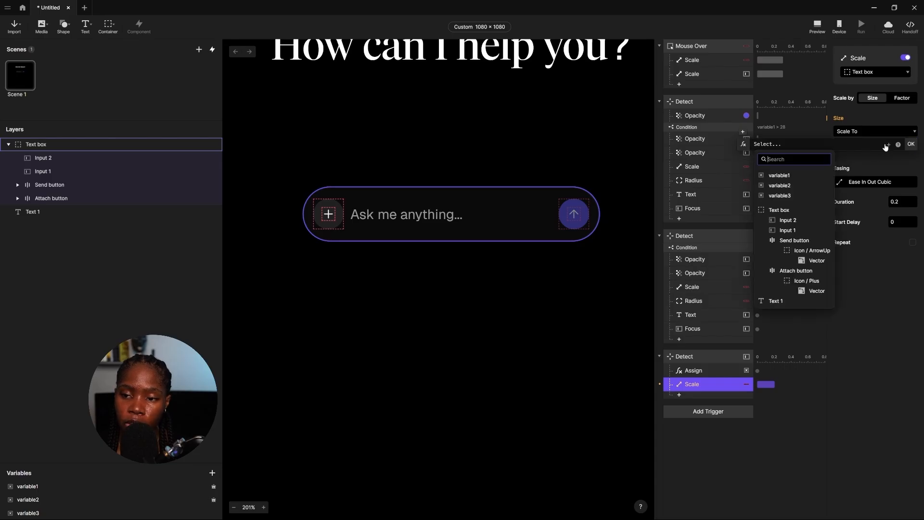
click(800, 225)
text(.)
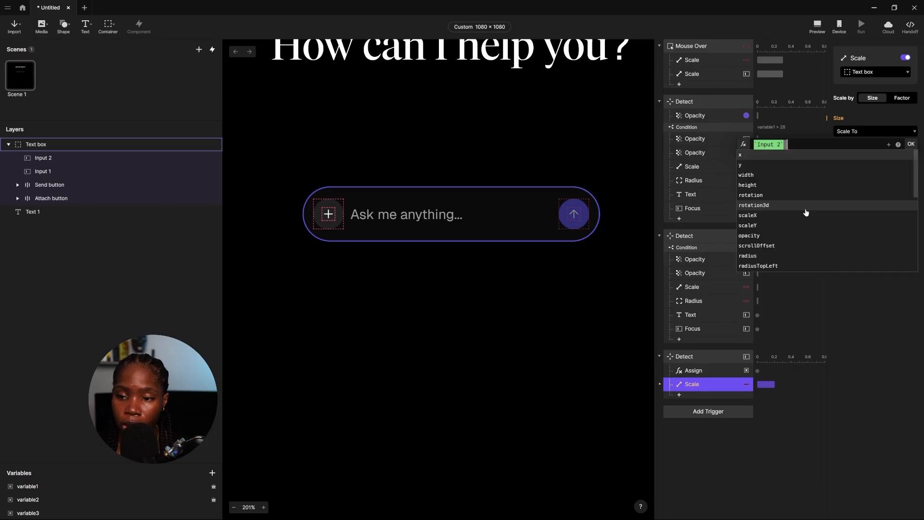
click(755, 185)
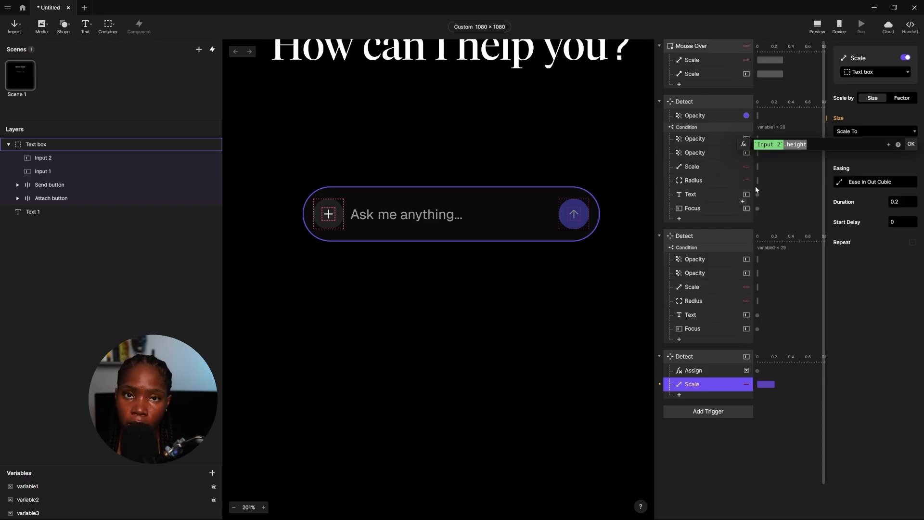
click(912, 145)
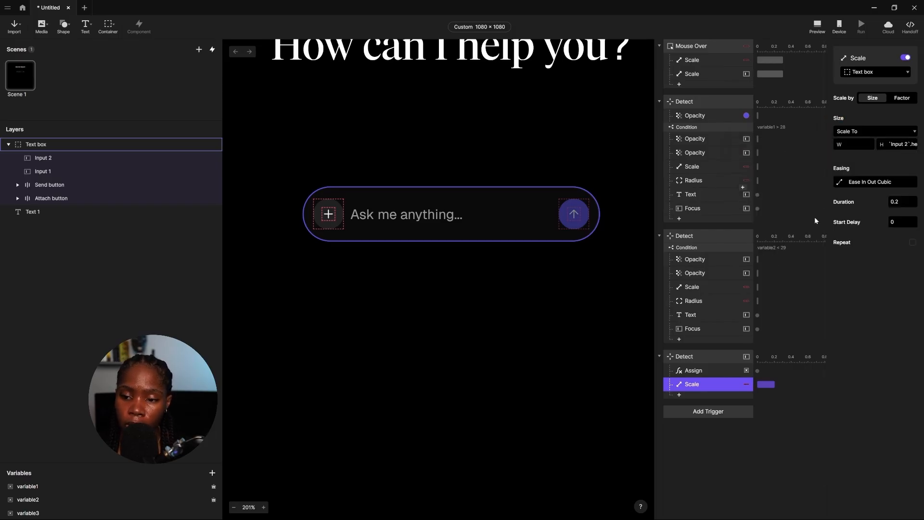
Change the Text box Scale response to Linear easing with a duration of 0.
click(836, 181)
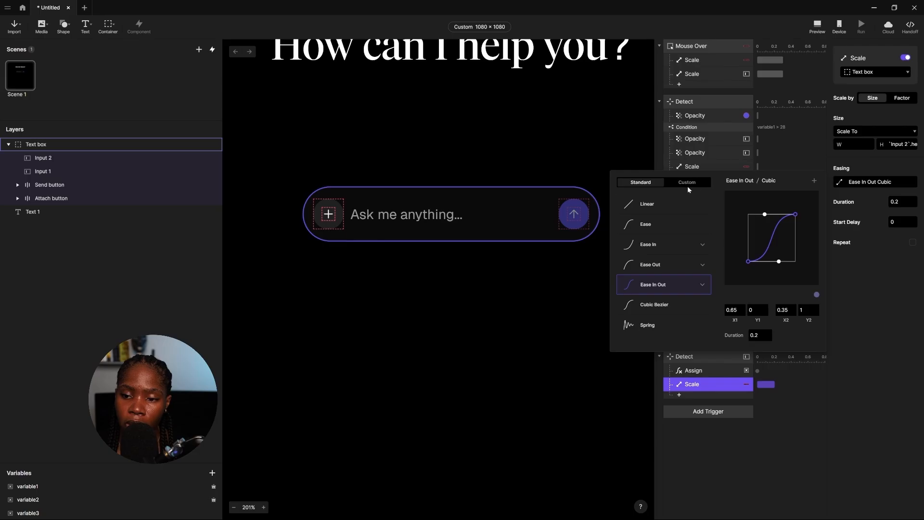
click(652, 207)
click(716, 164)
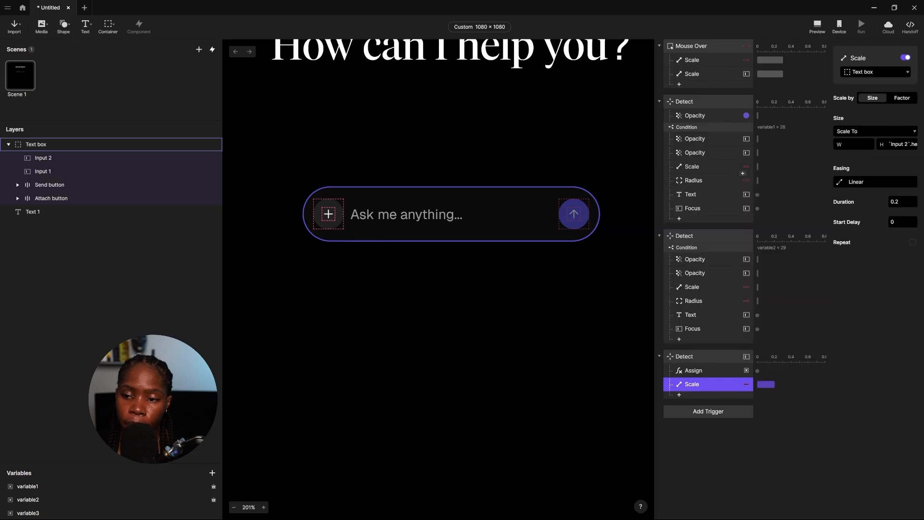
click(899, 202)
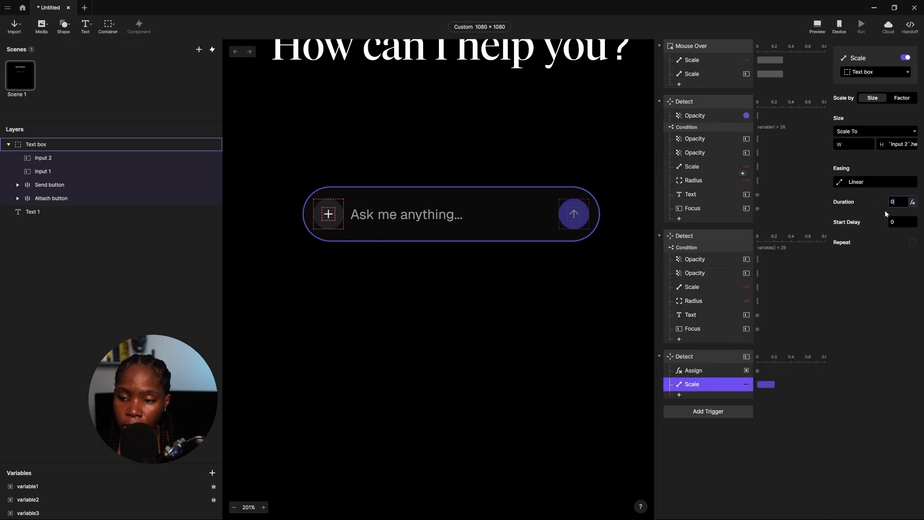
key(Return)
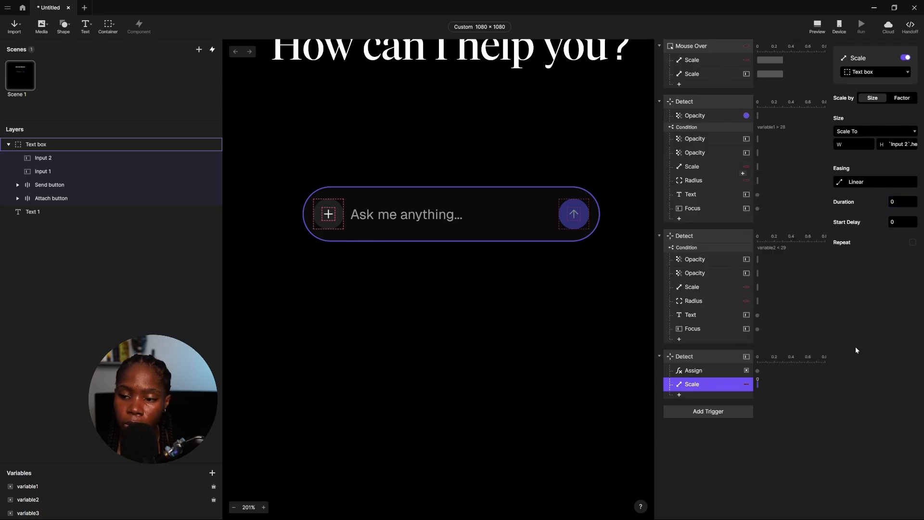
Add a Radius response under the Input 2 Detect trigger that sets the Text box's corner radius to 24.
click(685, 393)
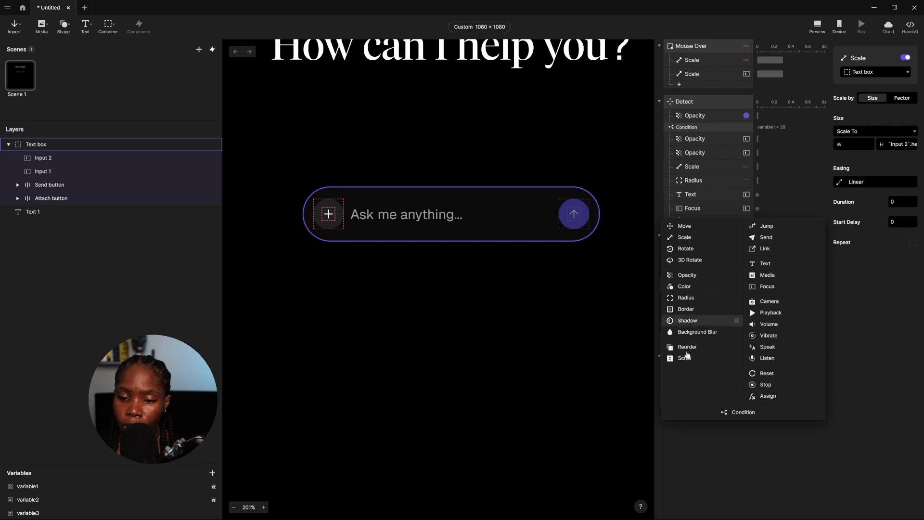
click(692, 302)
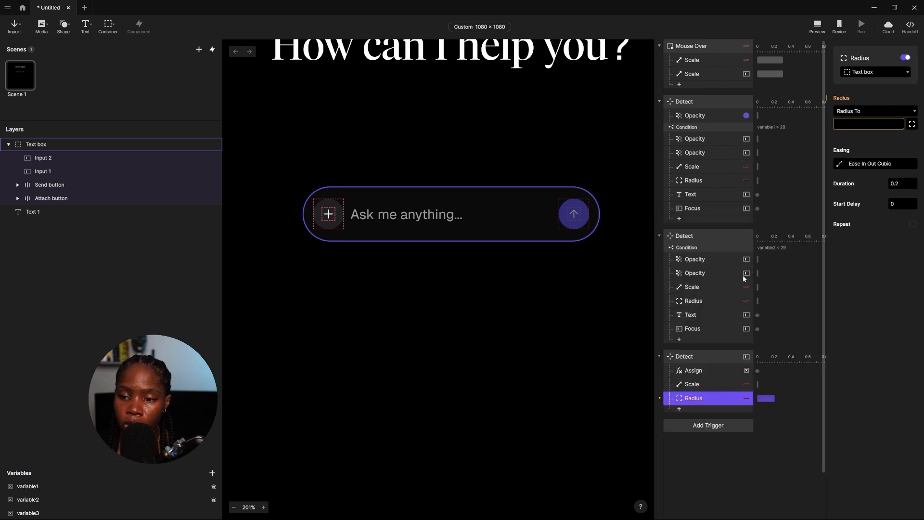
click(865, 124)
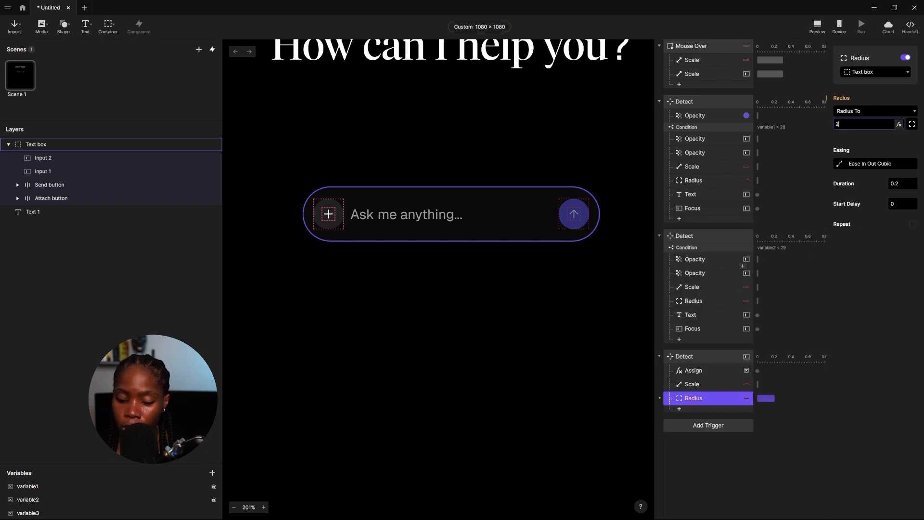
click(921, 296)
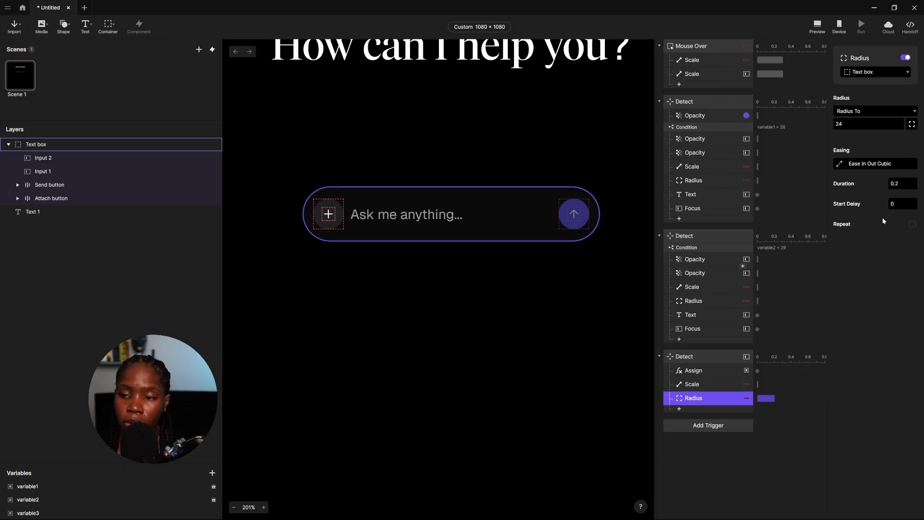
Give the new Text box Radius response Linear easing and a duration of 0.
click(838, 164)
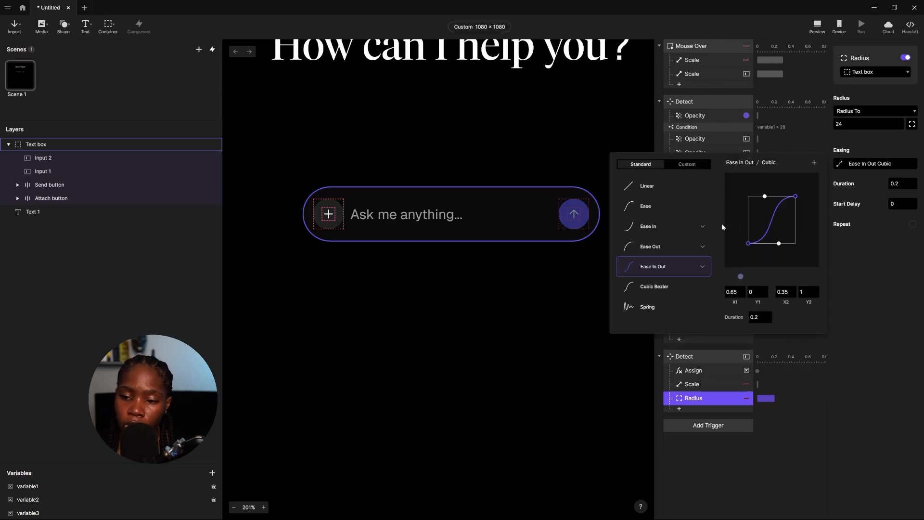
click(640, 185)
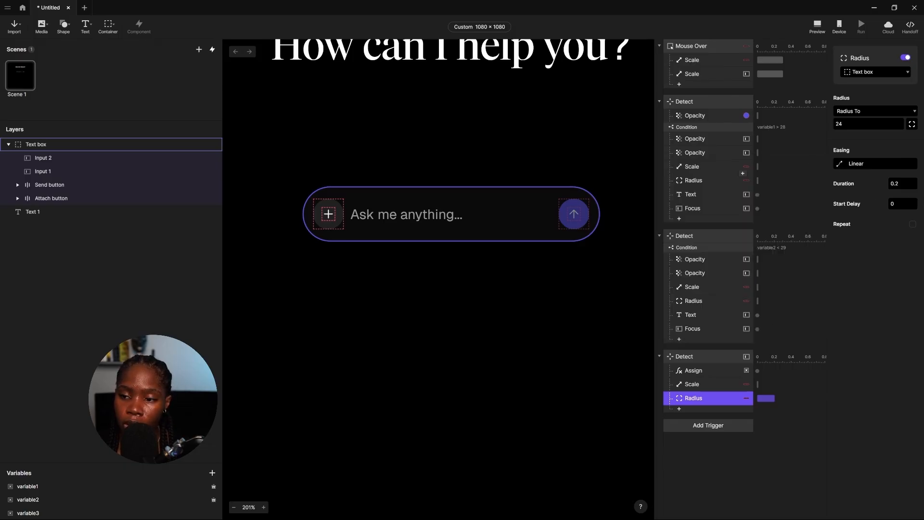
click(898, 183)
text(0)
click(891, 301)
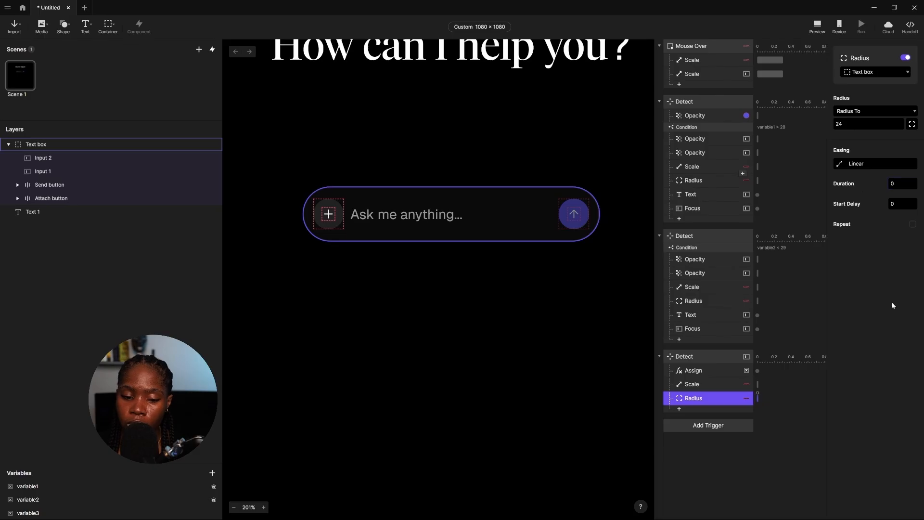
Preview the prototype and fill the chat text box with a long run of the letter g to test its upward growth over several lines.
click(816, 26)
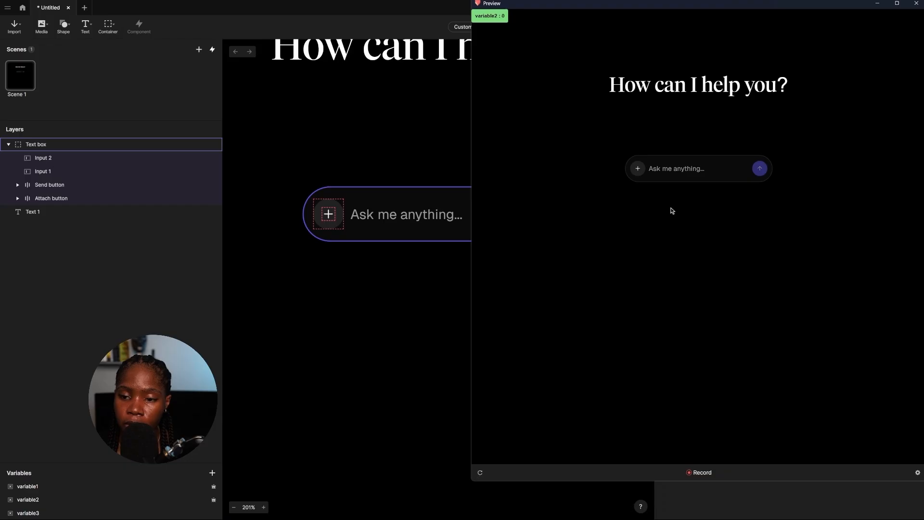
click(675, 166)
text(gggggggggggg)
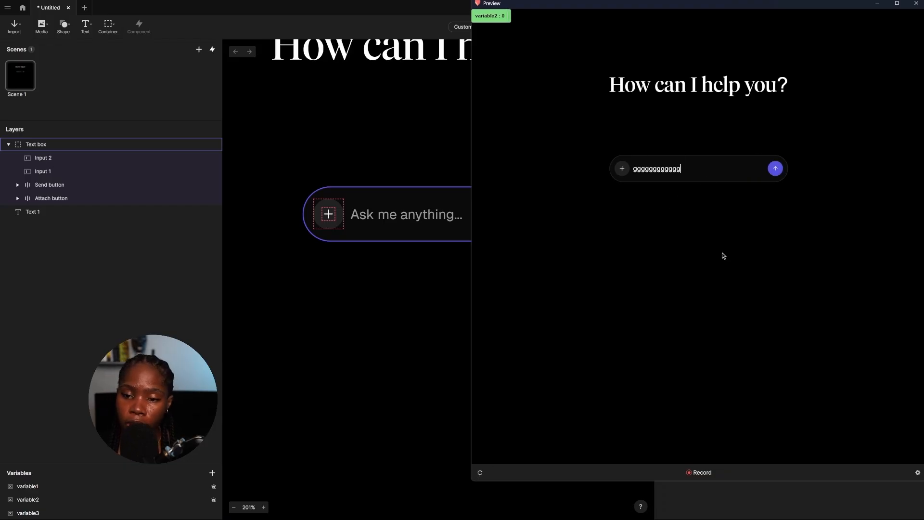
text(ggggggggggggggggggggggggggggggggggggggggggggggggggggggggggggggggggggggg)
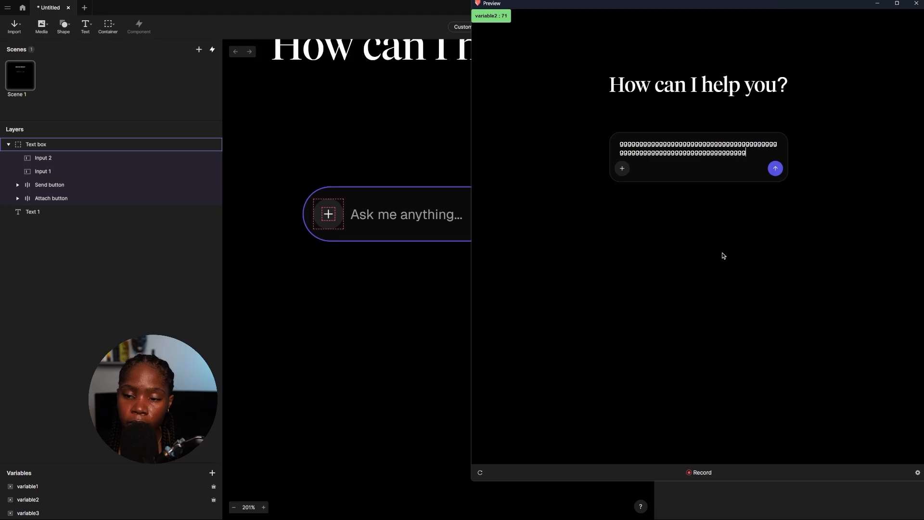
text(gggggggggggggggggggggggggggggggggggggggggggggggggggggggggggggggggggggggggggggggggggggg)
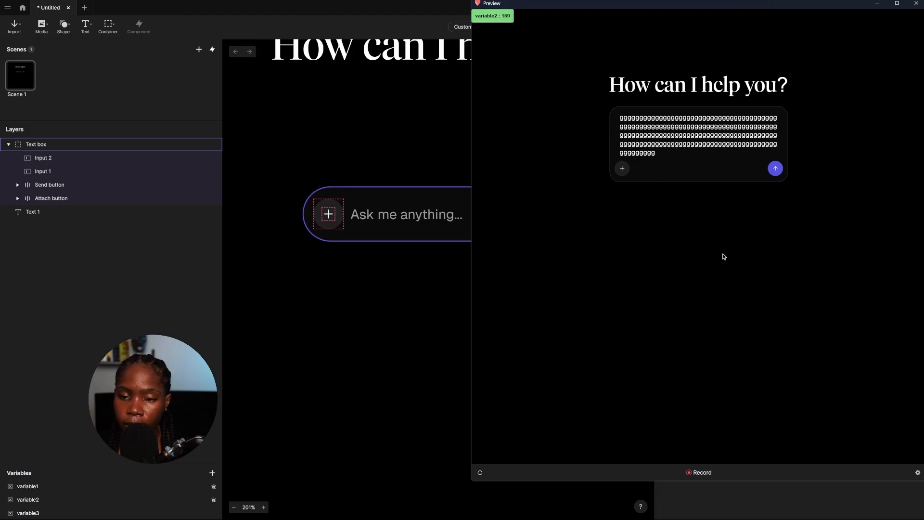
Delete the test text in the preview down to below 28 characters to check how the text box shrinks and switches inputs.
key(BackSpace)
key(BackSpace)
key(BackSpace)
key(BackSpace)
key(BackSpace)
key(BackSpace)
key(BackSpace)
key(BackSpace)
key(BackSpace)
key(BackSpace)
key(BackSpace)
key(BackSpace)
key(BackSpace)
key(BackSpace)
key(BackSpace)
key(BackSpace)
key(BackSpace)
key(BackSpace)
key(BackSpace)
key(BackSpace)
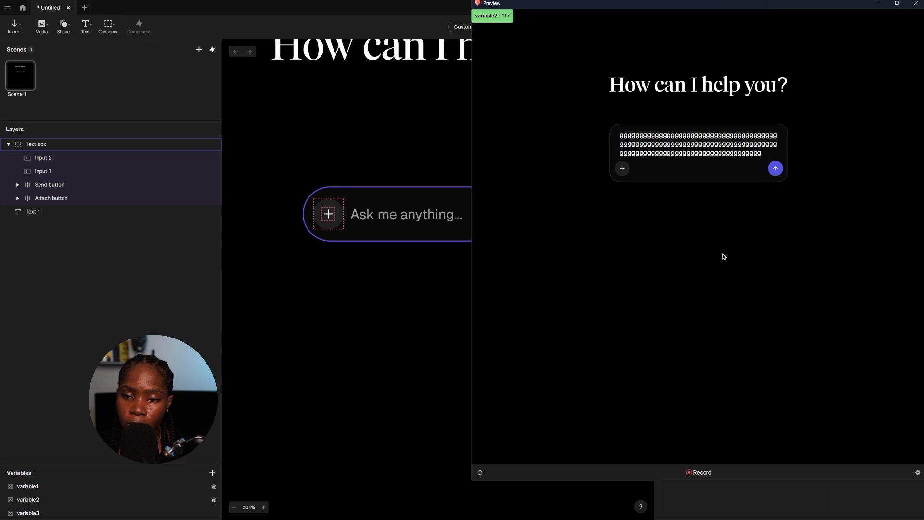
key(BackSpace)
key(BackSpace)
key(BackSpace)
key(BackSpace)
key(BackSpace)
key(BackSpace)
key(BackSpace)
key(BackSpace)
key(BackSpace)
key(BackSpace)
key(BackSpace)
key(BackSpace)
key(BackSpace)
key(BackSpace)
key(BackSpace)
key(BackSpace)
key(BackSpace)
key(BackSpace)
key(BackSpace)
key(BackSpace)
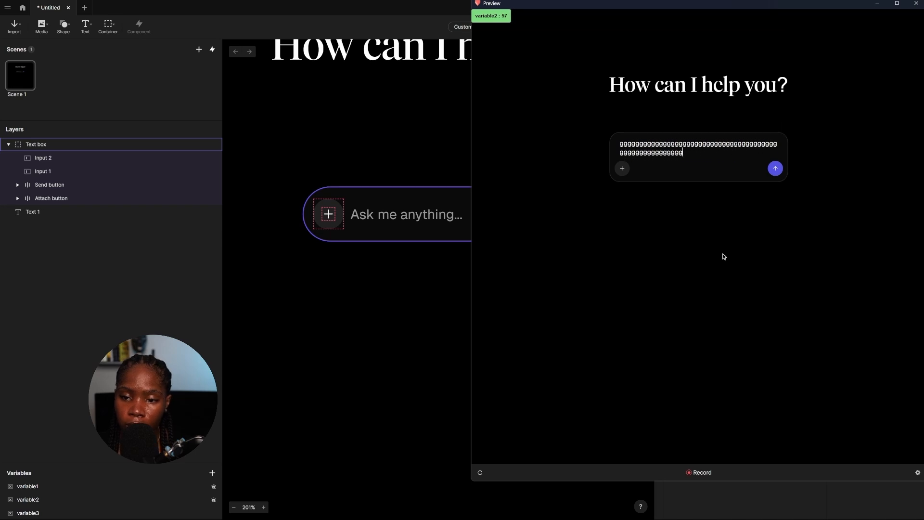
key(BackSpace)
key(BackSpace)
key(BackSpace)
key(BackSpace)
key(BackSpace)
key(BackSpace)
key(BackSpace)
key(BackSpace)
key(BackSpace)
key(BackSpace)
key(BackSpace)
key(BackSpace)
key(BackSpace)
key(BackSpace)
key(BackSpace)
key(BackSpace)
key(BackSpace)
key(BackSpace)
key(BackSpace)
key(BackSpace)
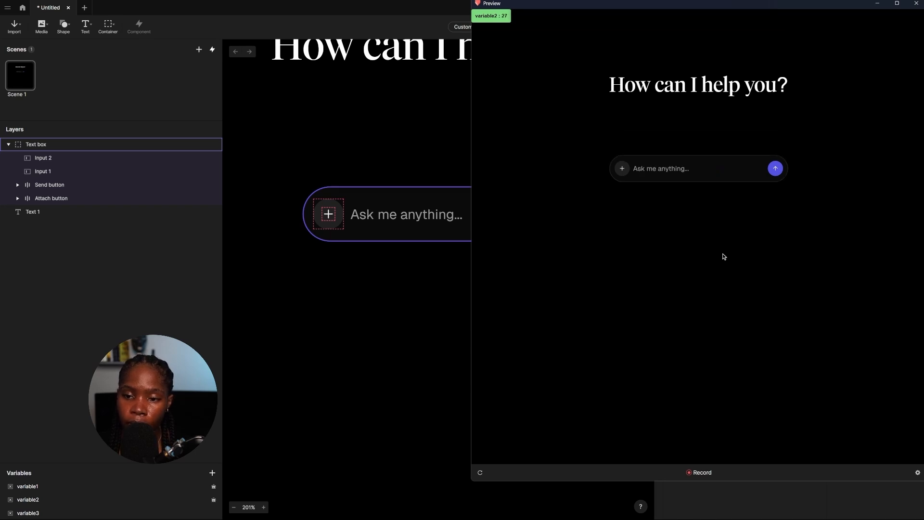